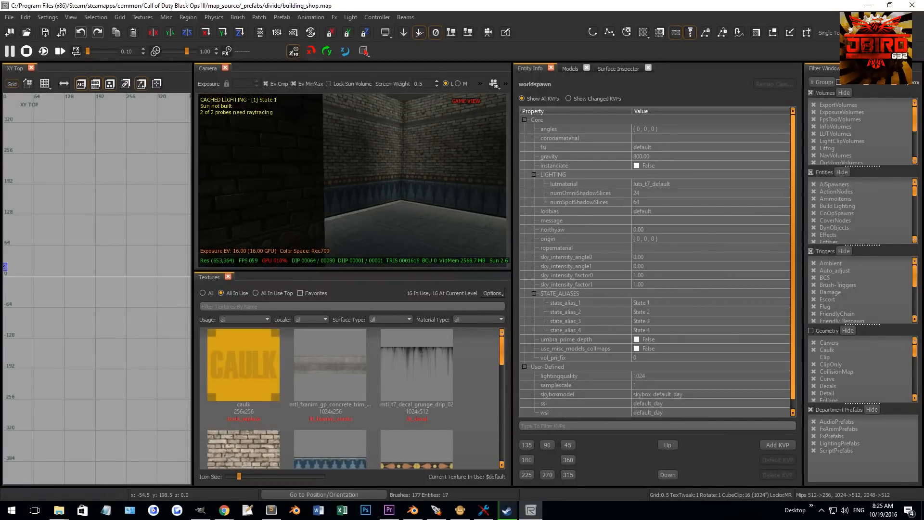
- Select the wall brush at the shop's front corner, trying and undoing a first resize
shift+click(348, 178)
shift+click(345, 116)
scroll(134, 206, down, 9)
scroll(100, 152, up, 3)
scroll(99, 164, up, 5)
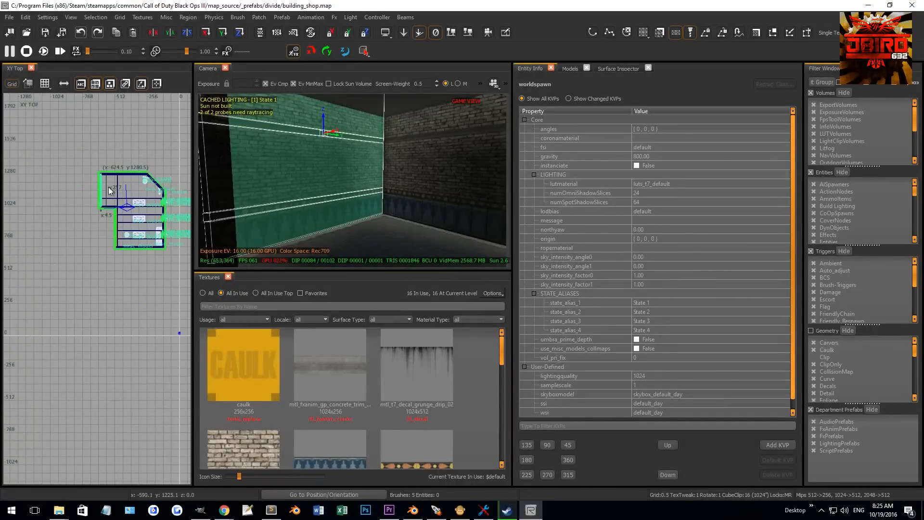
scroll(83, 178, up, 3)
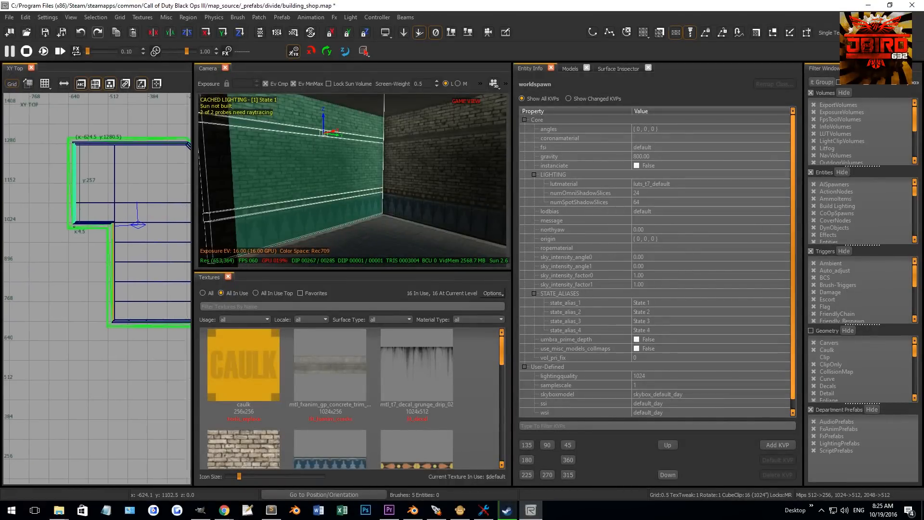
drag(50, 267, 119, 260)
key(ctrl+z)
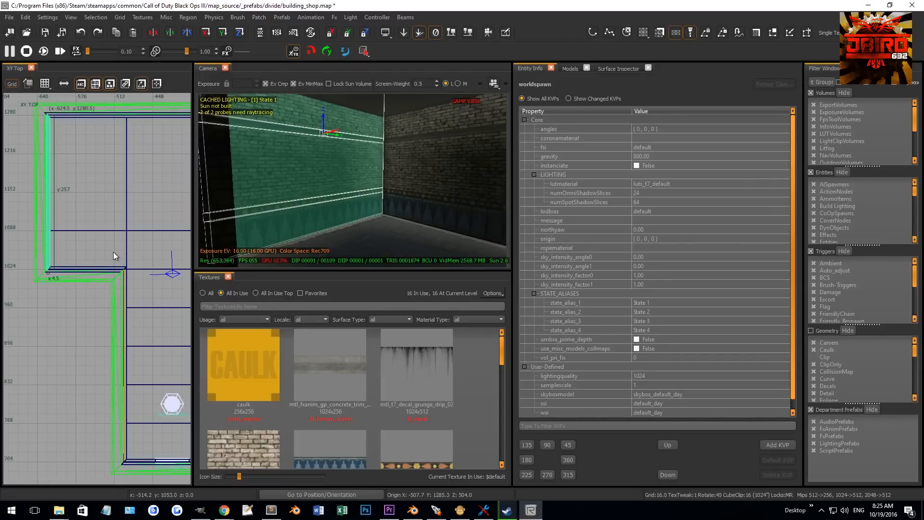
- Split the wall brush diagonally at the corner with the Clip tool, keeping both parts
scroll(77, 236, up, 3)
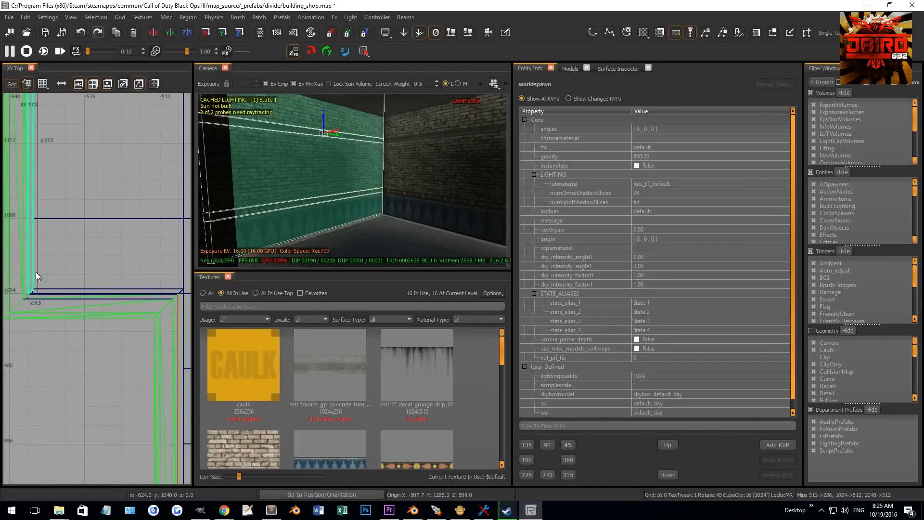
drag(31, 273, 163, 270)
scroll(100, 271, up, 3)
scroll(100, 275, up, 4)
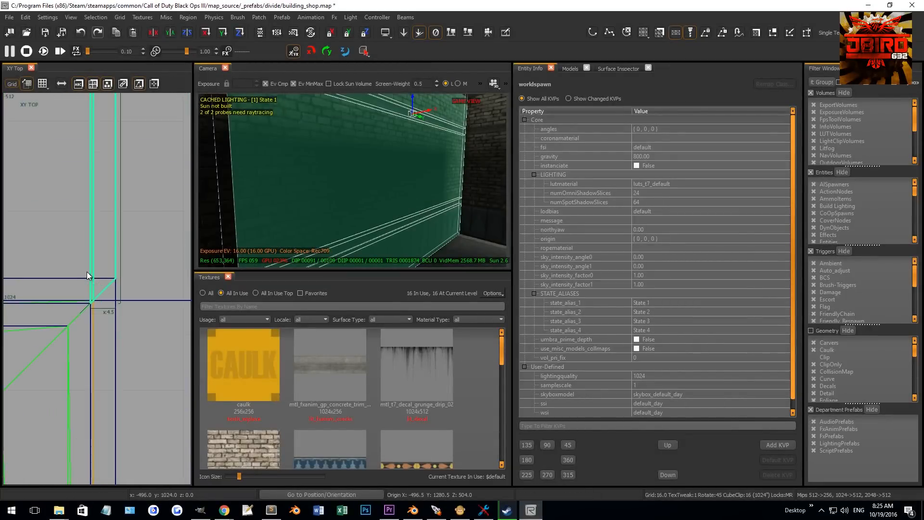
key(grave)
key(x)
click(156, 280)
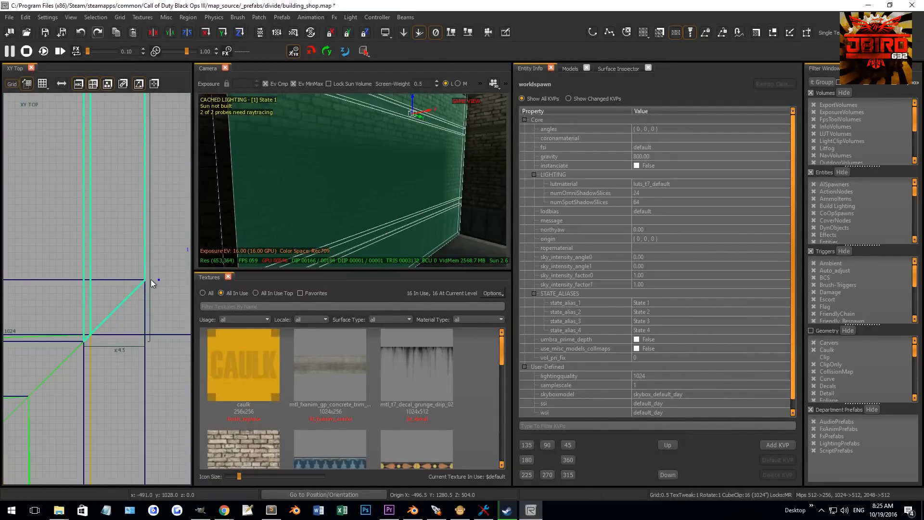
click(118, 279)
key(shift+Return)
- Clip the corner piece again along a horizontal line, keeping both parts
scroll(91, 214, down, 13)
right_drag(82, 186, 80, 180)
scroll(94, 238, up, 10)
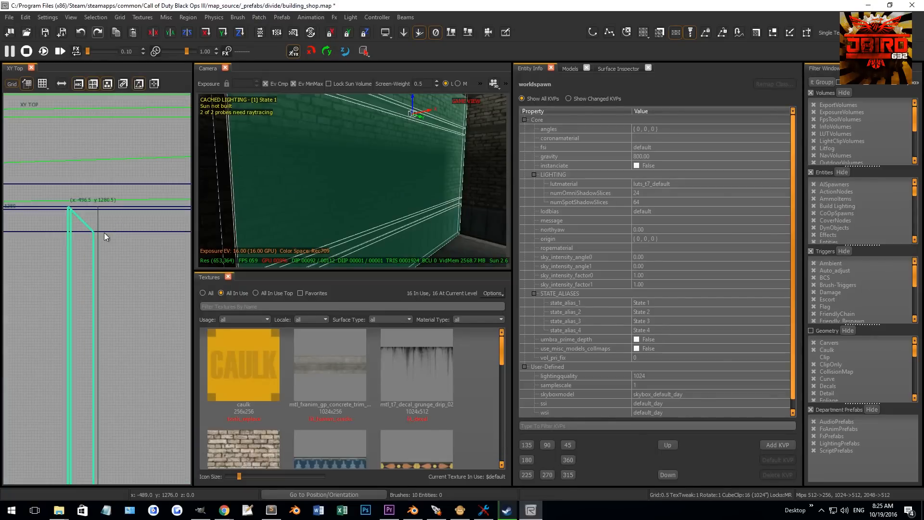
click(59, 230)
key(shift+Return)
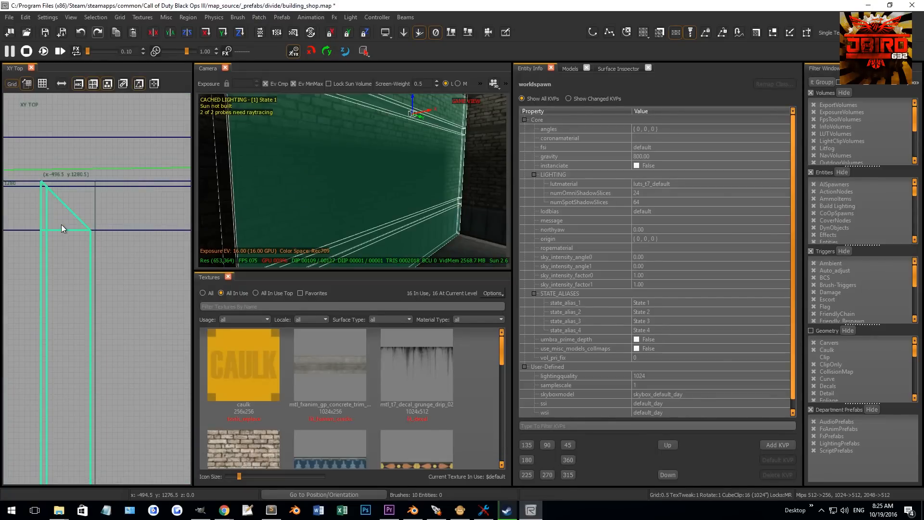
- Select the unneeded wall pieces and delete them
right_drag(380, 142, 475, 125)
key(Delete)
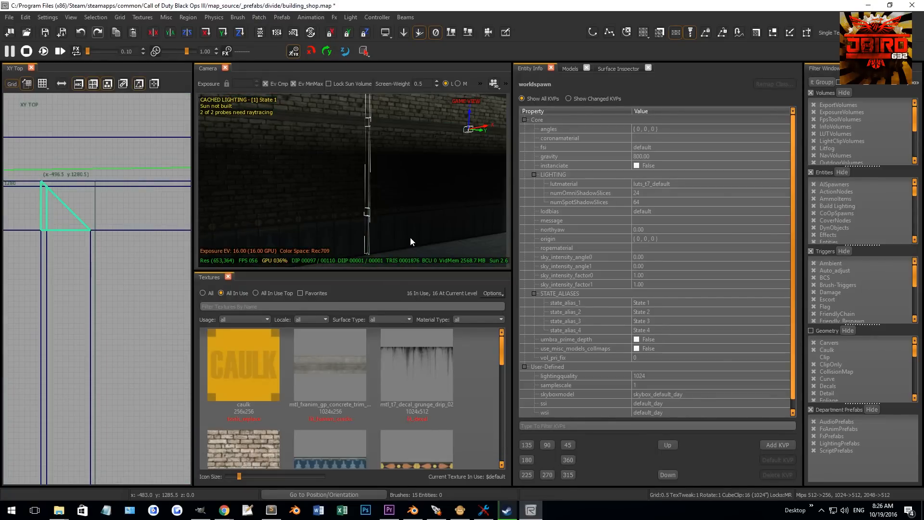
- Select the remaining long wall brush beside the corner
right_drag(389, 201, 463, 204)
key(shift+h)
mouse_move(373, 164)
right_down()
mouse_move(372, 125)
mouse_move(372, 164)
right_up()
shift+click(374, 169)
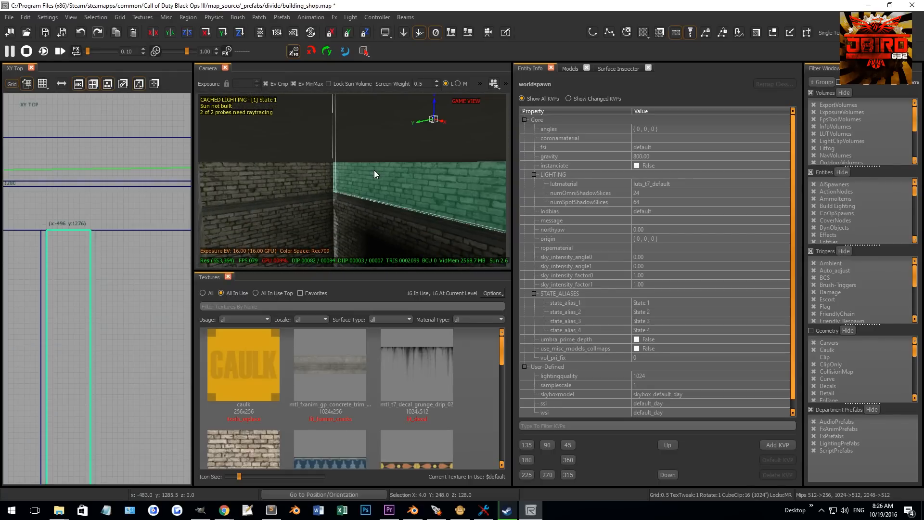
- In the side view, adjust the height of the selected wall brush
scroll(65, 244, down, 5)
key(ctrl+Tab)
key(ctrl+Tab)
scroll(70, 237, down, 5)
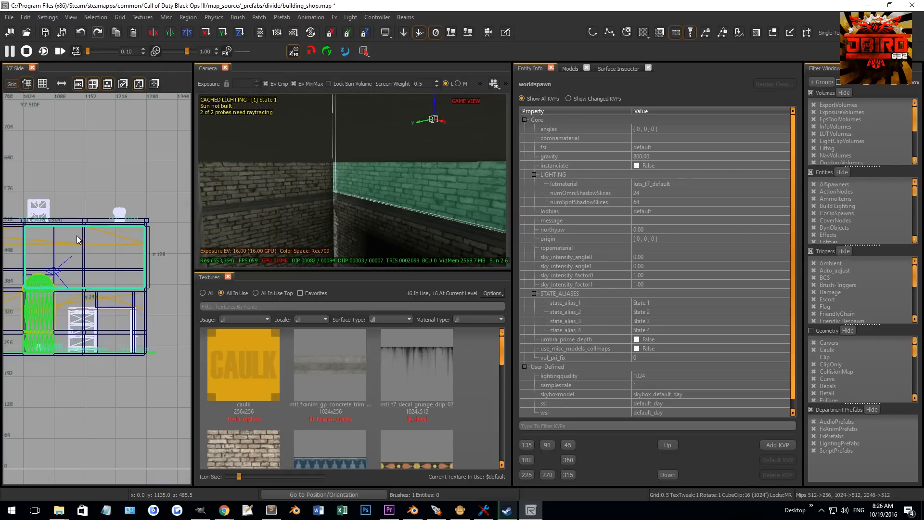
drag(91, 227, 91, 230)
scroll(66, 278, up, 6)
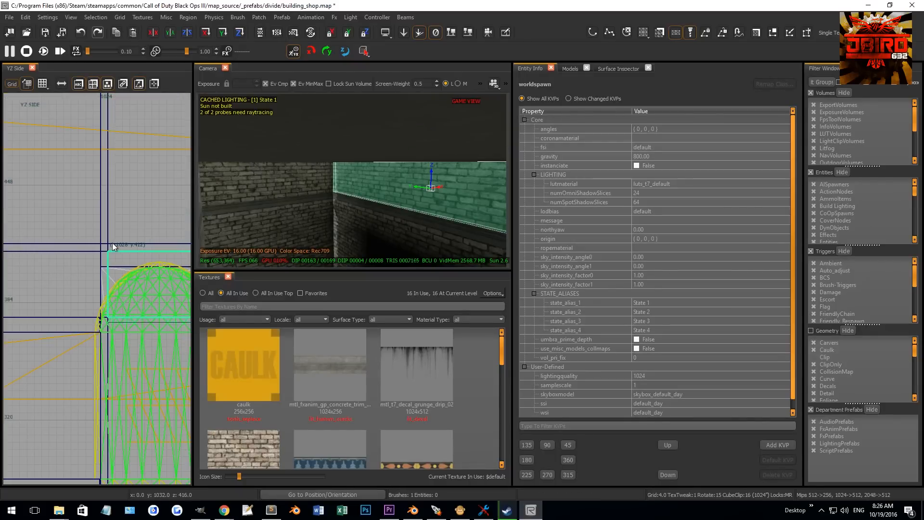
key(Escape)
- Select the hidden faces of the cut wall pieces and apply the caulk texture
right_drag(359, 210, 365, 193)
ctrl+shift+click(364, 194)
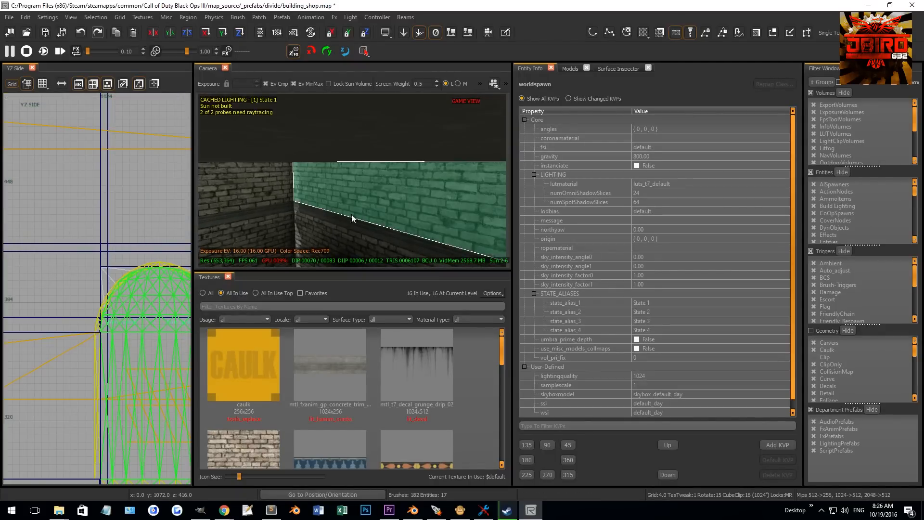
ctrl+shift+click(346, 222)
ctrl+shift+click(337, 233)
mouse_move(336, 233)
right_down()
mouse_move(332, 255)
mouse_move(350, 230)
mouse_move(333, 221)
right_up()
ctrl+shift+click(349, 230)
ctrl+shift+click(346, 236)
click(233, 358)
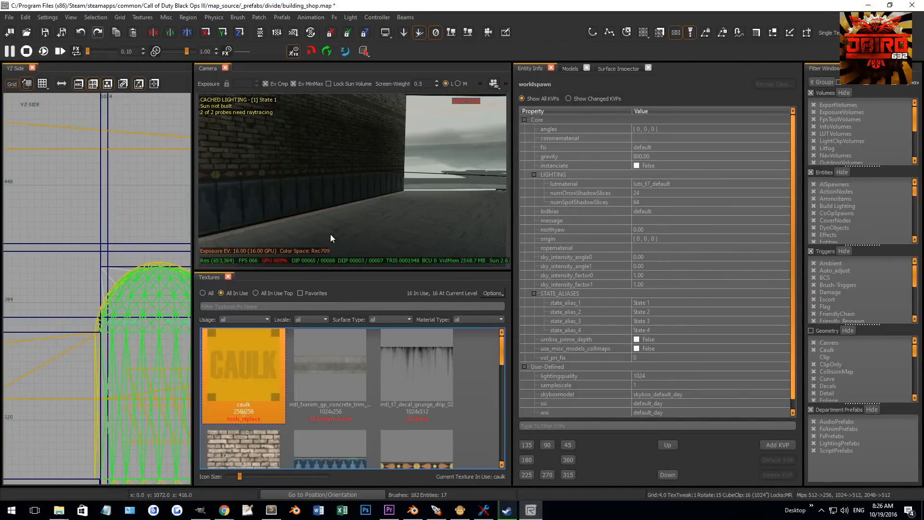
right_drag(331, 233, 358, 217)
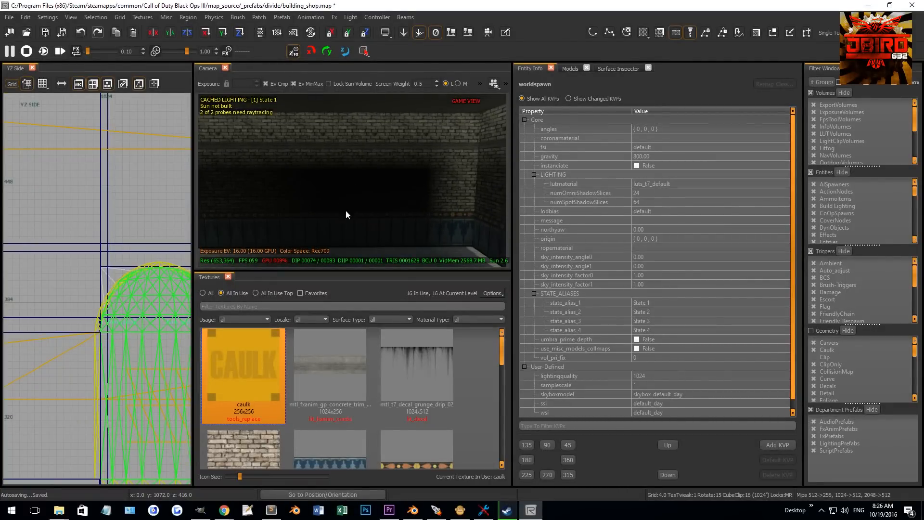
- Clip the long wall brush across its width at the upper edge of the doorway
shift+drag(378, 232, 386, 132)
scroll(90, 278, down, 11)
key(ctrl+Tab)
scroll(91, 285, up, 8)
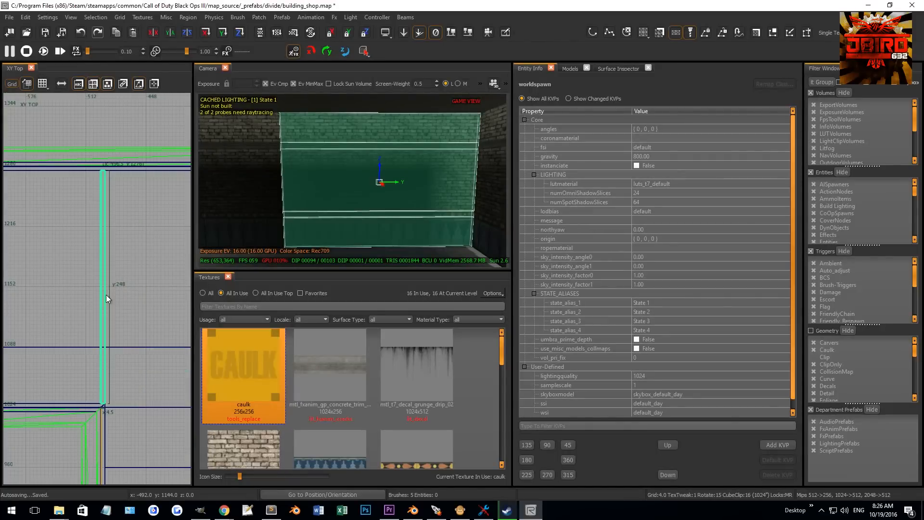
key(5)
click(101, 226)
click(109, 227)
key(shift+Return)
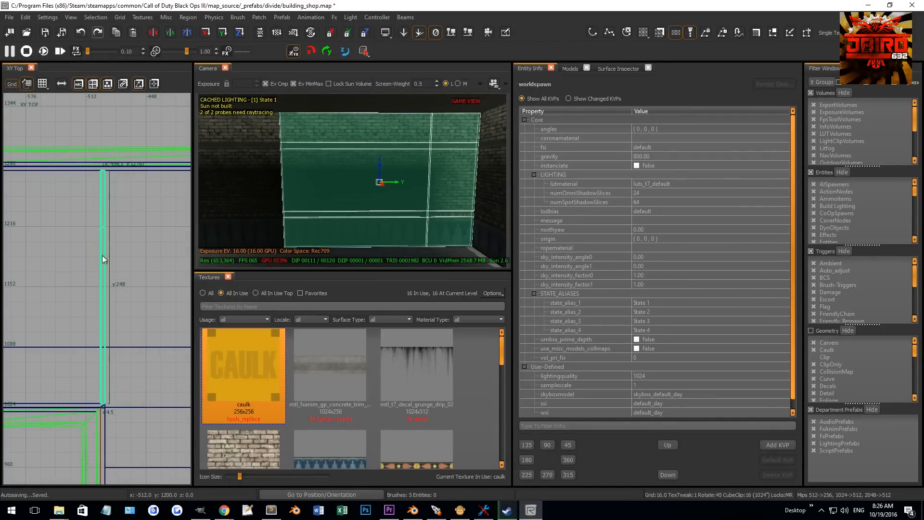
- Clip the wall brush again at the lower edge so a 64-unit segment sits between the cuts
click(97, 288)
click(117, 289)
key(shift+Return)
key(Escape)
- Select the 64-unit wall segment and delete it to open the doorway
shift+click(404, 191)
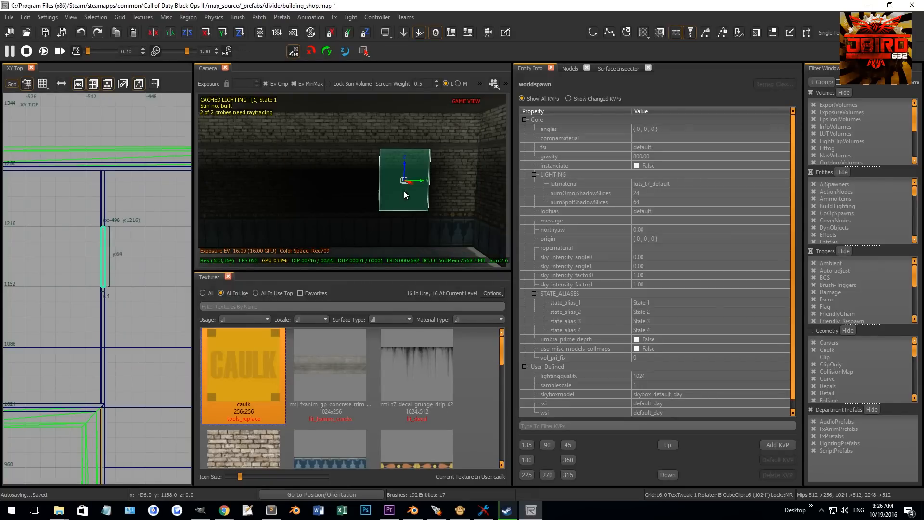
shift+click(408, 229)
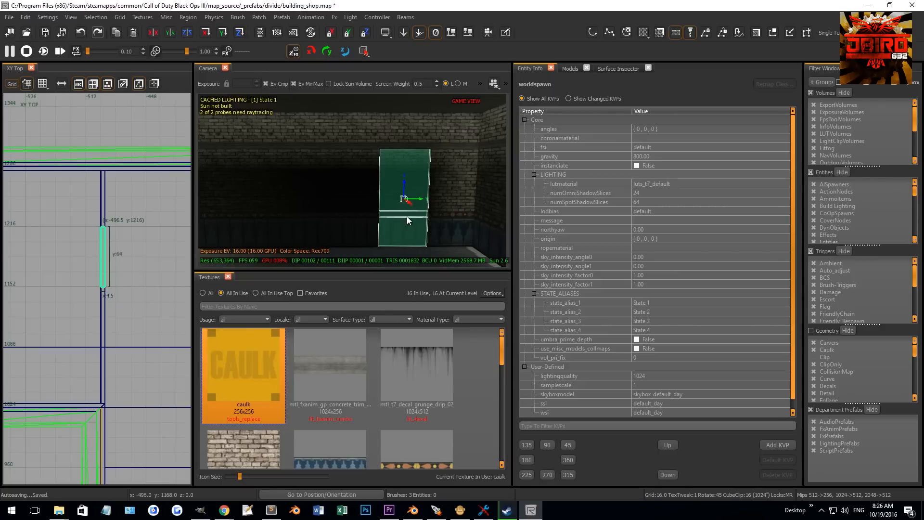
key(Escape)
shift+click(408, 212)
shift+click(402, 226)
key(BackSpace)
mouse_move(389, 230)
right_down()
mouse_move(410, 231)
mouse_move(392, 210)
right_up()
- Select the p7_doorframe_metal_shop_01_lt_black door frame model and move it toward the doorway
scroll(143, 306, down, 2)
scroll(143, 306, down, 2)
right_drag(128, 293, 122, 295)
scroll(125, 291, up, 2)
scroll(125, 290, up, 1)
right_drag(333, 241, 340, 237)
click(333, 236)
scroll(125, 319, down, 4)
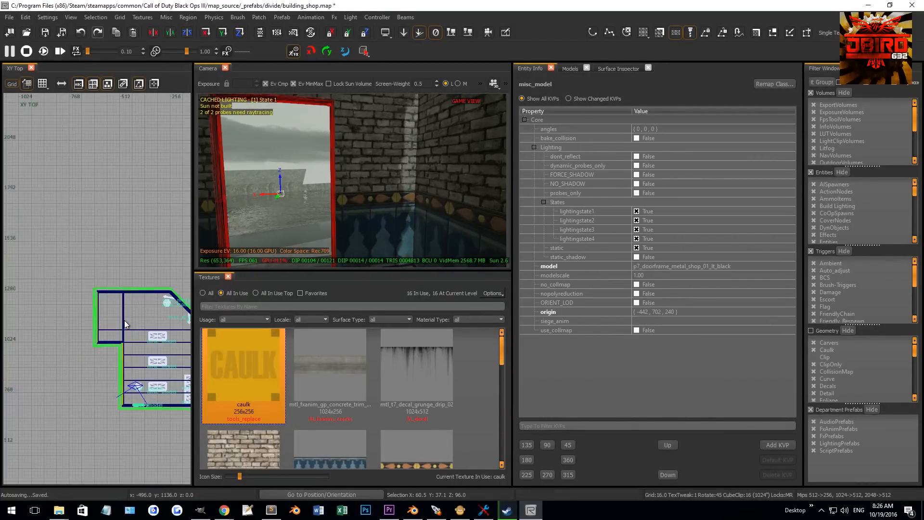
scroll(127, 314, up, 10)
drag(128, 317, 114, 349)
- Rotate the door frame by 90 degrees and drag it into the wall opening
key(r)
key(4)
key(r)
drag(85, 256, 126, 264)
scroll(108, 302, up, 4)
scroll(110, 303, up, 4)
key(2)
scroll(129, 308, down, 4)
right_drag(131, 322, 128, 282)
scroll(128, 322, up, 2)
key(l)
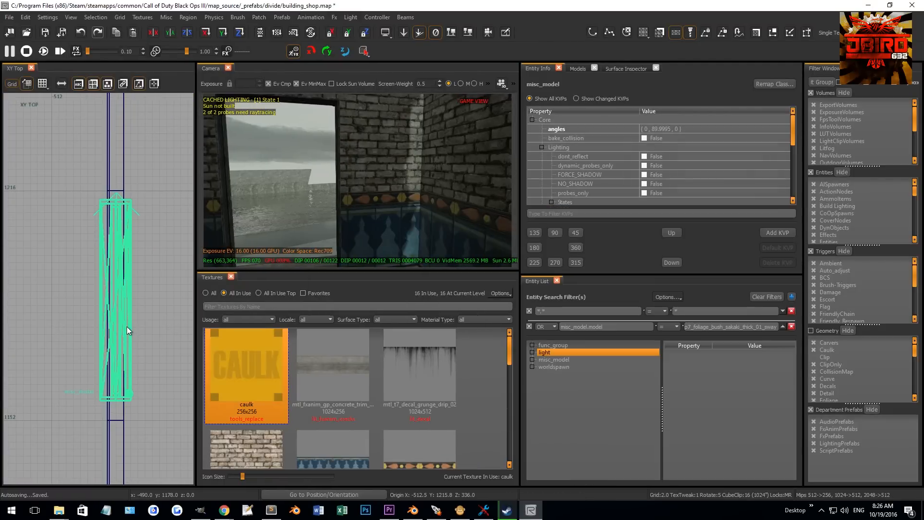
click(557, 281)
- Snap the door frame to the grid and fine-tune its position on a finer grid
key(ctrl+g)
right_drag(126, 297, 138, 279)
scroll(130, 234, up, 4)
key(bracketleft)
key(bracketleft)
drag(125, 204, 120, 210)
mouse_move(279, 205)
right_down()
mouse_move(366, 202)
mouse_move(337, 202)
mouse_move(364, 180)
mouse_move(372, 132)
right_up()
shift+click(375, 123)
shift+click(375, 121)
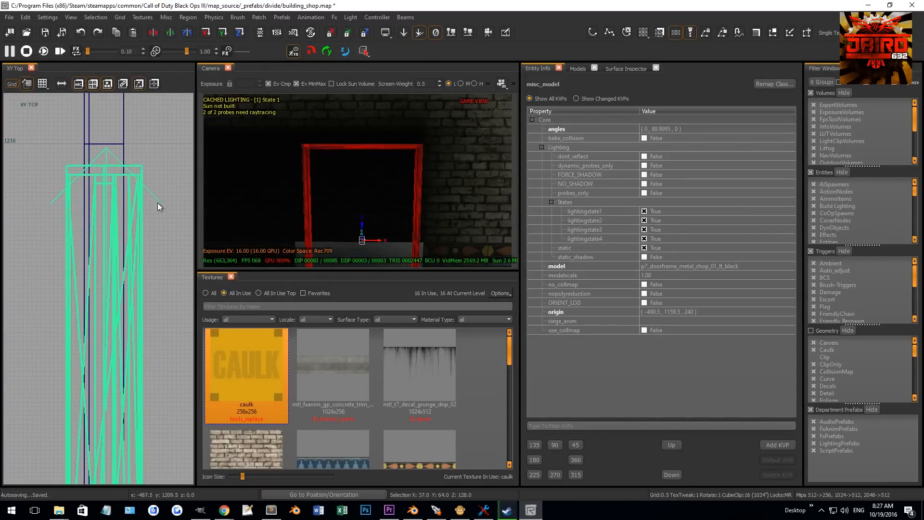
- Switch to the side view and adjust the door frame's vertical position
scroll(150, 209, down, 4)
key(ctrl+Tab)
key(ctrl+Tab)
scroll(144, 214, down, 3)
right_drag(143, 214, 168, 233)
key(Escape)
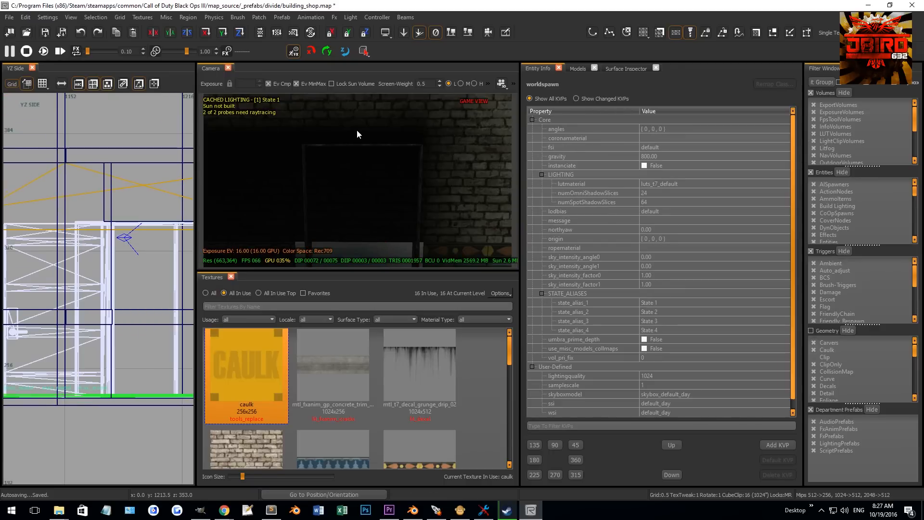
- Select the wall brush above the doorway and lower its bottom edge to the top of the frame
shift+click(357, 133)
scroll(90, 287, up, 2)
right_drag(91, 331, 110, 222)
drag(110, 222, 111, 202)
scroll(83, 228, up, 2)
right_drag(82, 227, 94, 200)
scroll(99, 208, up, 1)
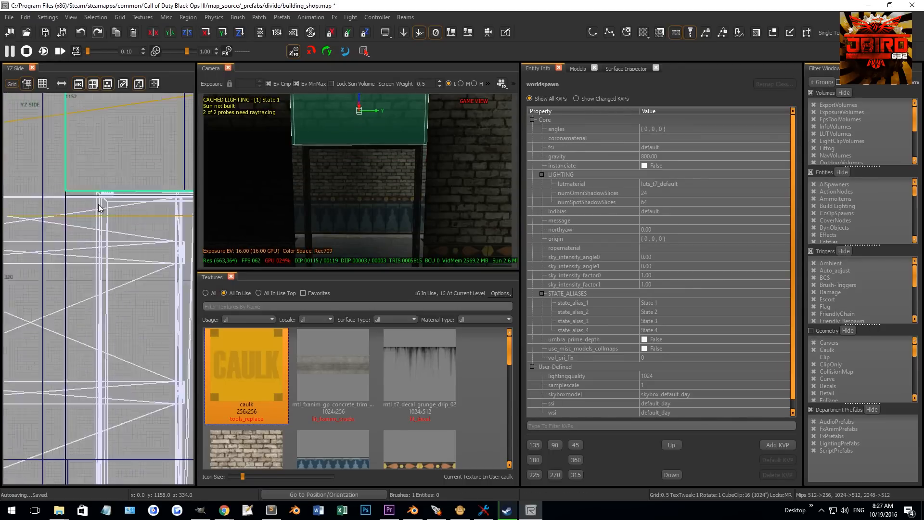
- Adjust the side edges of the brush above the doorway to fit the frame width
scroll(99, 208, down, 1)
drag(40, 195, 65, 195)
scroll(70, 200, down, 5)
mouse_move(185, 212)
right_down()
mouse_move(146, 210)
mouse_move(126, 195)
right_up()
scroll(146, 209, up, 5)
scroll(126, 195, up, 4)
drag(136, 217, 111, 218)
key(Escape)
- Select the wall brush on one side of the doorway and resize its edge against the frame
right_drag(414, 178, 428, 206)
shift+drag(429, 207, 430, 239)
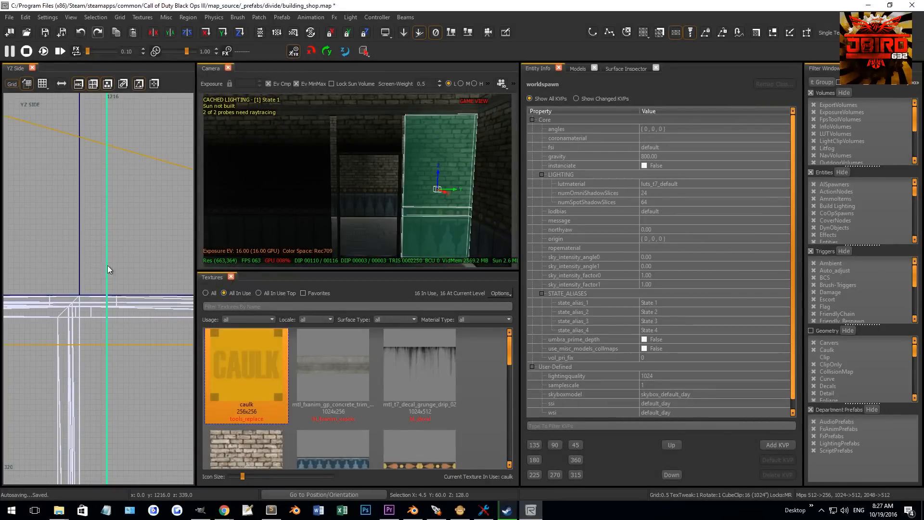
drag(101, 297, 73, 299)
key(Escape)
- Select the wall brush on the other side of the doorway and resize its edge to meet the frame
shift+click(308, 235)
right_drag(291, 216, 299, 216)
scroll(85, 252, up, 4)
drag(71, 266, 111, 258)
key(Escape)
right_drag(299, 158, 385, 199)
scroll(90, 276, down, 9)
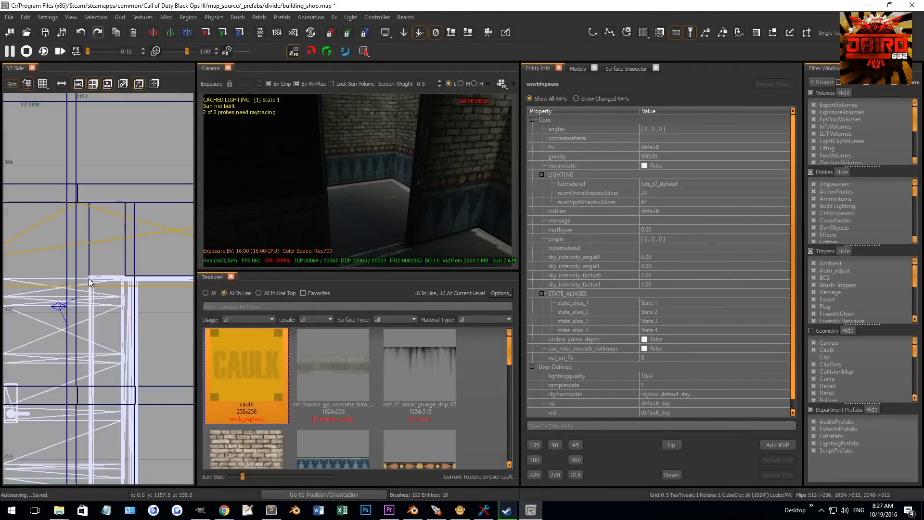
- Select the wooden door model outside the shop
key(ctrl+Tab)
right_drag(62, 273, 91, 268)
scroll(94, 246, up, 3)
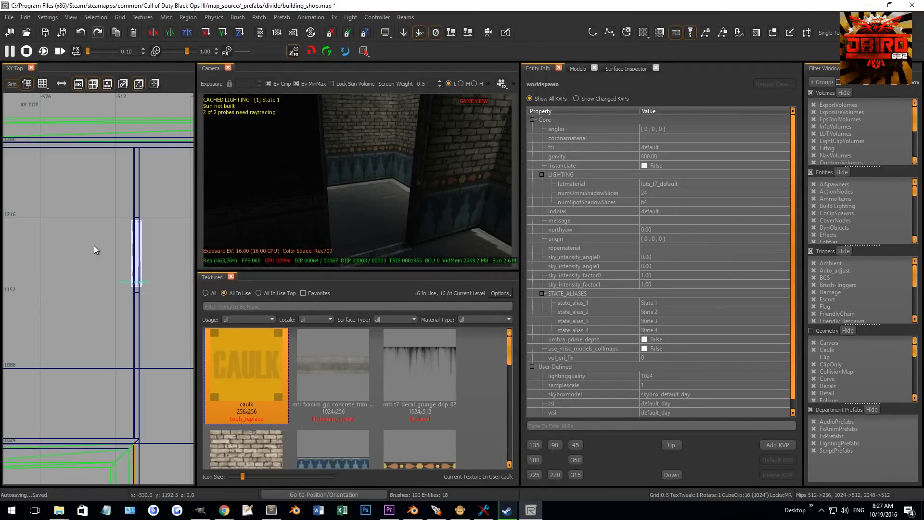
right_drag(352, 192, 360, 172)
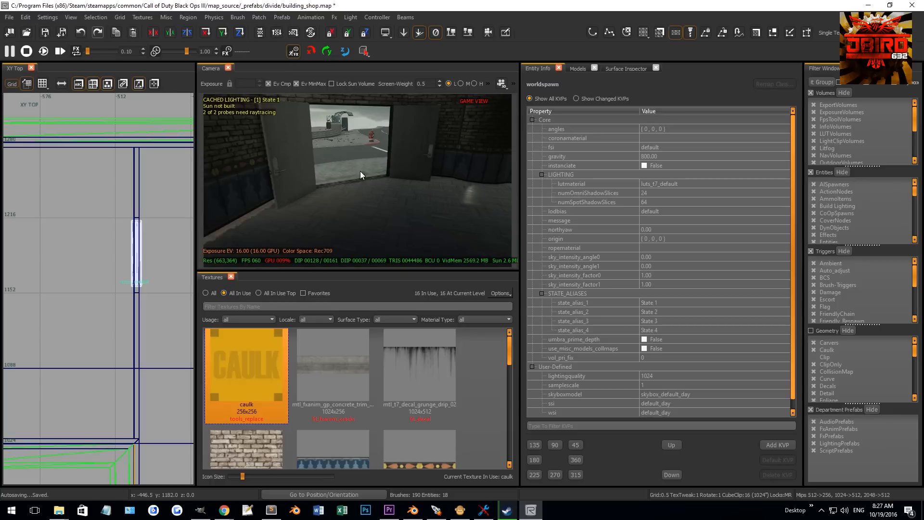
shift+click(299, 169)
- Clone the door model, move the copy into the door frame and rotate it
scroll(85, 291, down, 5)
key(space)
mouse_move(150, 274)
mouse_down()
mouse_move(24, 315)
mouse_move(57, 305)
mouse_up()
scroll(103, 278, up, 7)
scroll(103, 263, up, 1)
key(r)
key(4)
drag(100, 265, 92, 306)
key(n)
key(n)
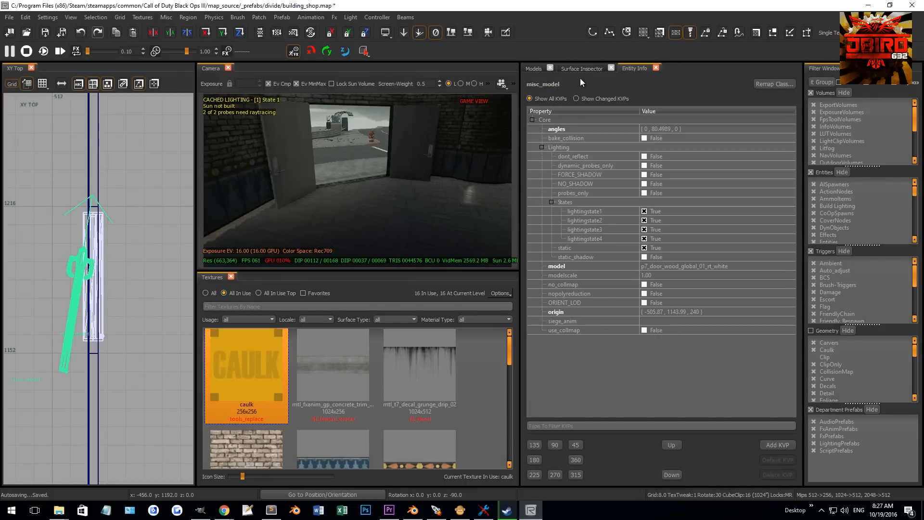
- Set the door's angles to 0 0 0
click(663, 129)
text(0)
key(Tab)
text(0)
key(Return)
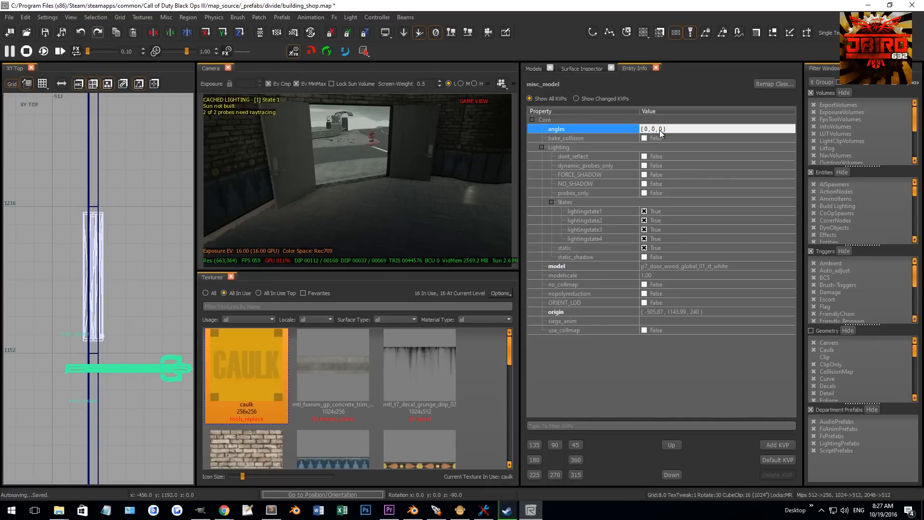
- Rotate the door 90 degrees and move it into the frame opening
key(n)
key(r)
drag(109, 336, 112, 289)
key(r)
key(3)
drag(133, 394, 102, 314)
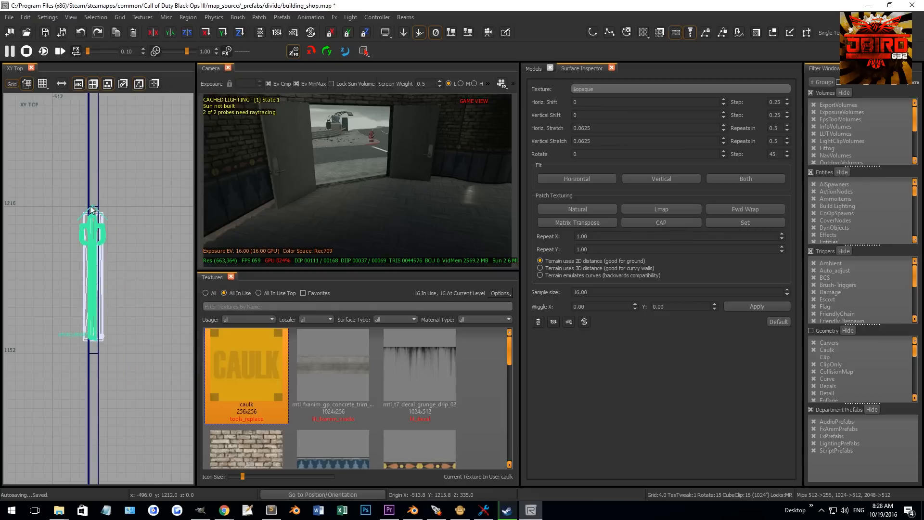
- Nudge the door model into place within the frame
scroll(84, 229, up, 8)
drag(85, 230, 86, 233)
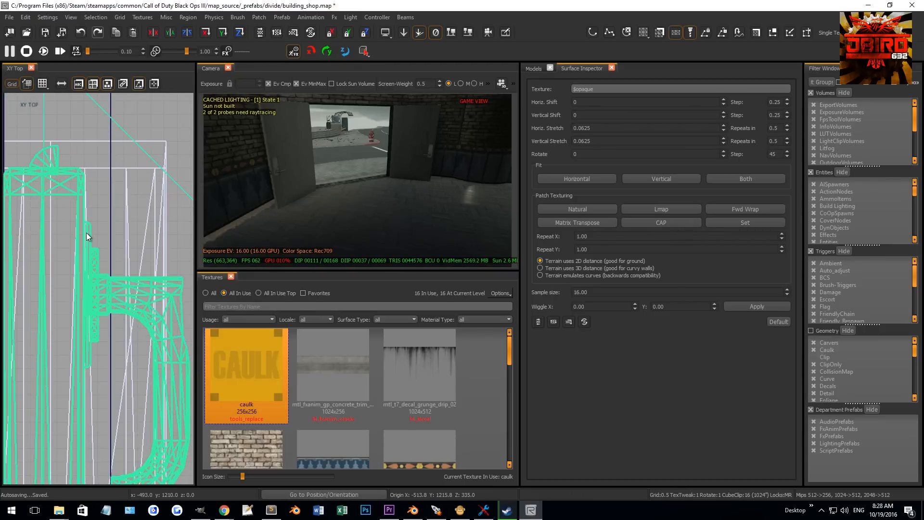
scroll(85, 233, down, 4)
right_drag(255, 217, 207, 211)
right_drag(404, 207, 384, 186)
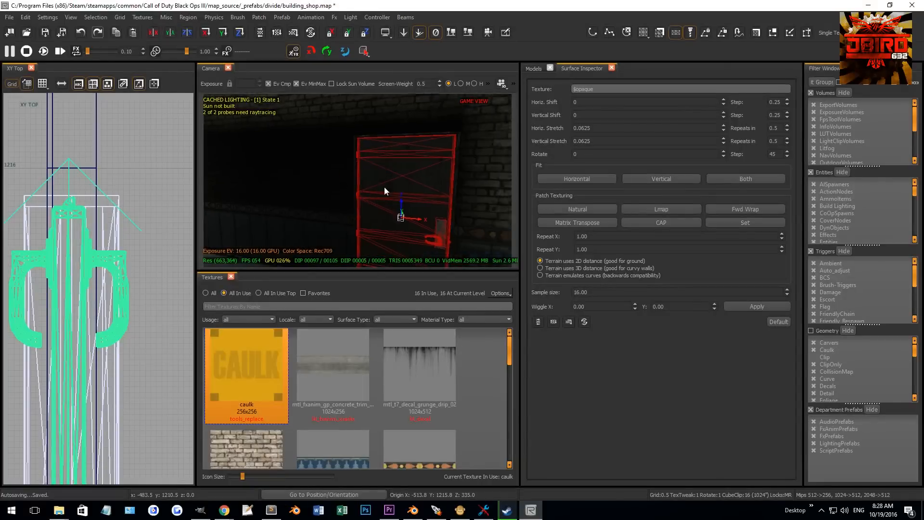
- Draw a thin brush about 4 by 1.5 units in the top view and move it into the doorway
key(ctrl+Tab)
key(ctrl+Tab)
scroll(88, 261, down, 5)
scroll(65, 249, up, 8)
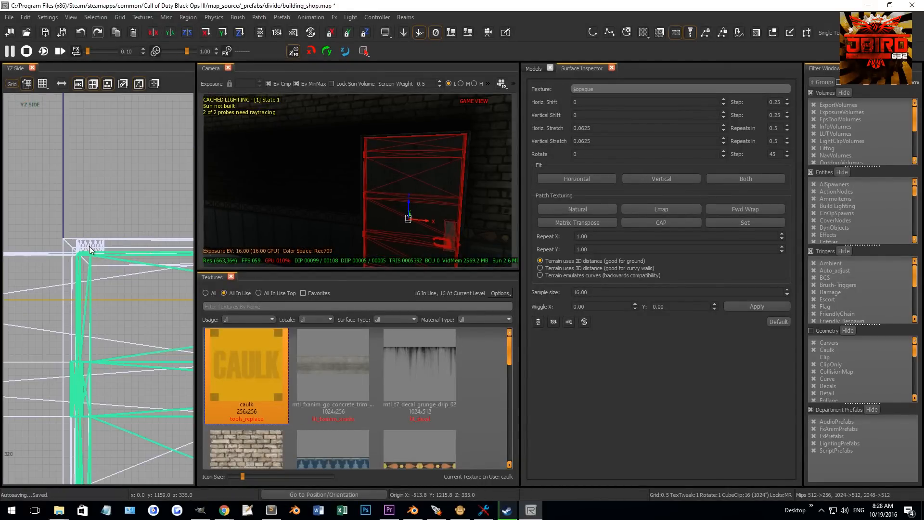
scroll(85, 250, up, 4)
key(Escape)
mouse_move(372, 205)
right_down()
mouse_move(405, 192)
mouse_move(367, 187)
right_up()
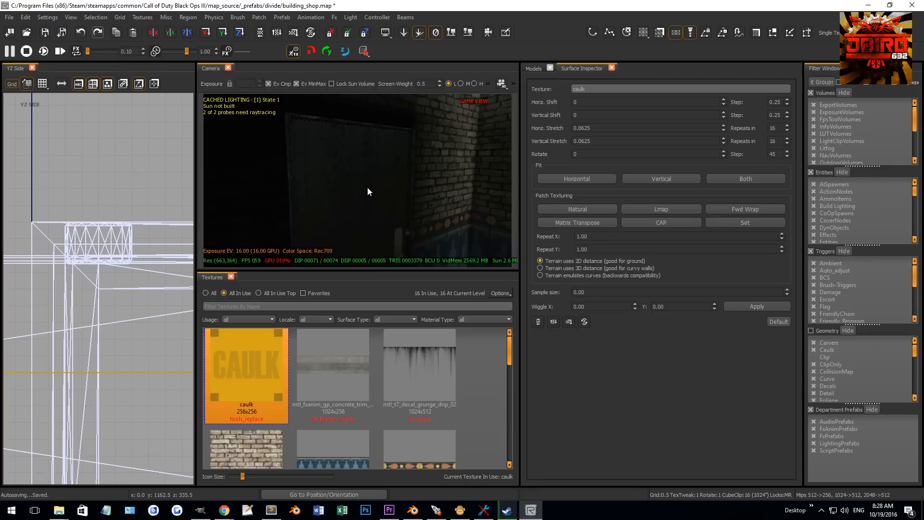
shift+click(313, 173)
key(ctrl+Tab)
scroll(114, 251, down, 12)
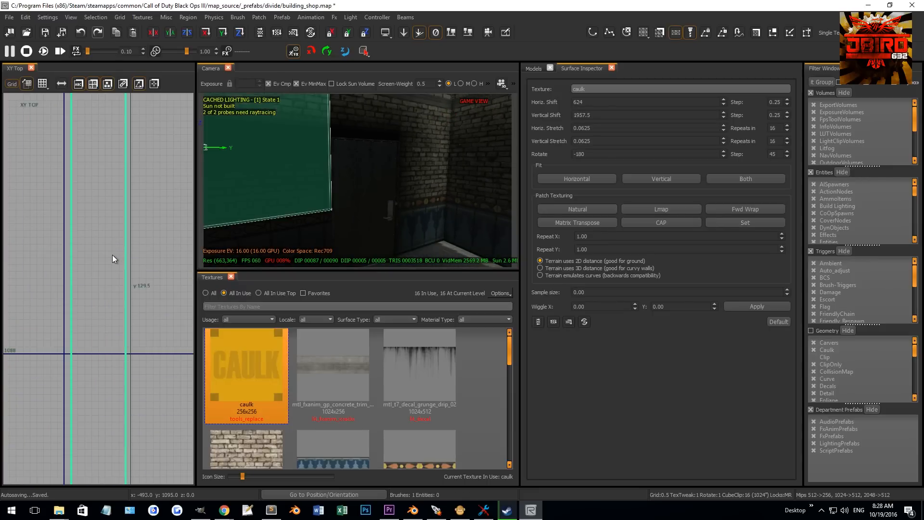
right_drag(114, 251, 119, 232)
scroll(115, 246, up, 14)
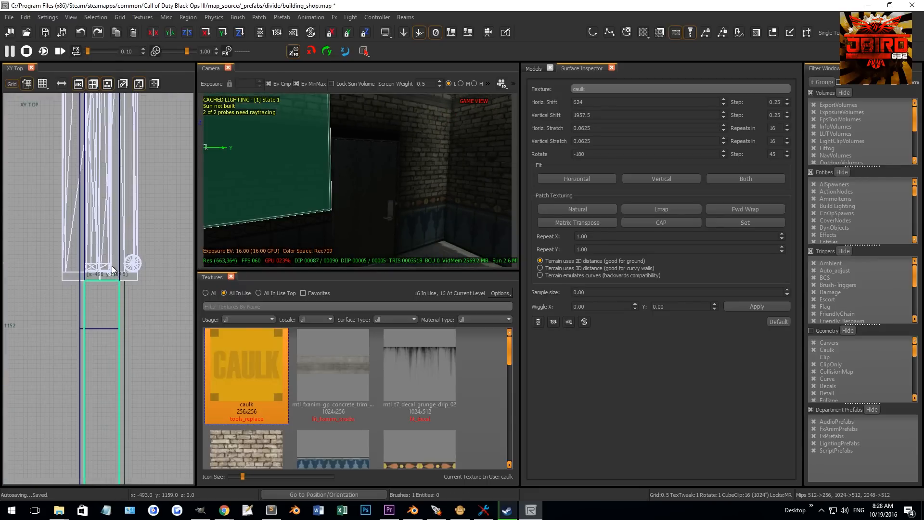
key(Escape)
drag(134, 285, 20, 250)
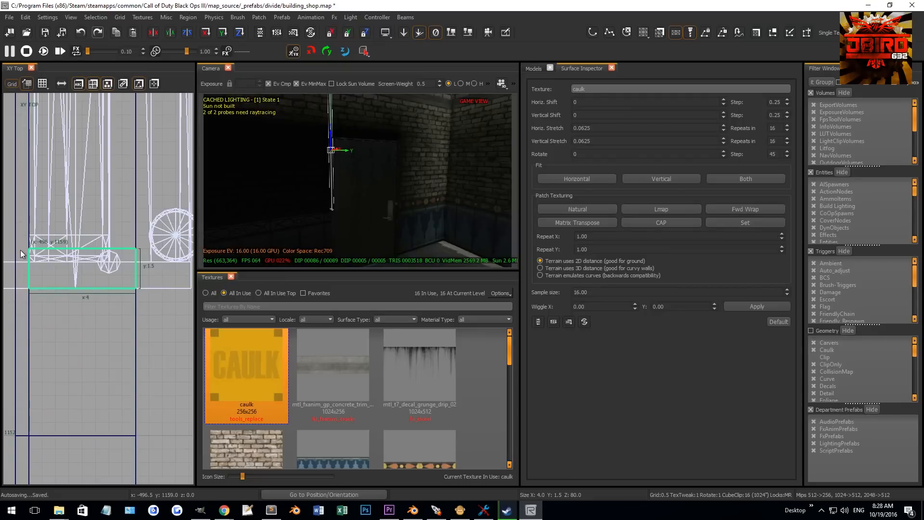
scroll(86, 244, down, 10)
right_drag(83, 242, 90, 308)
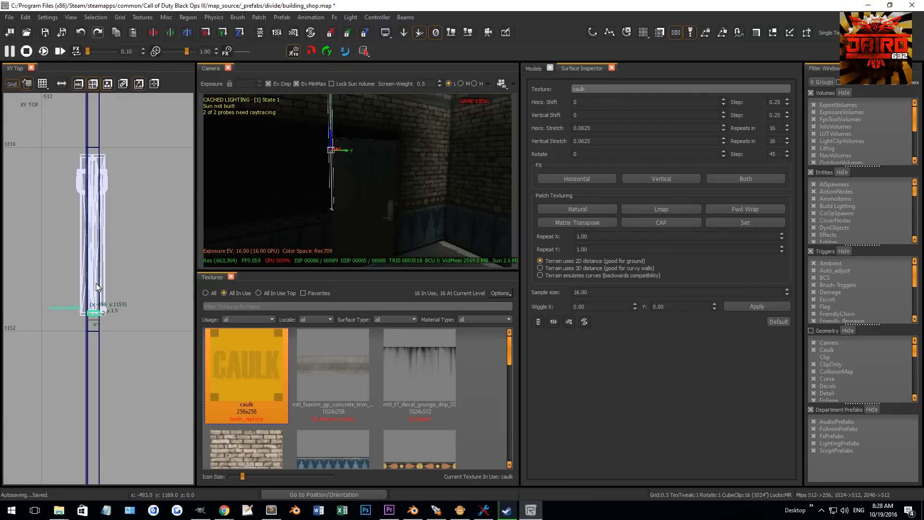
- Stretch the brush vertically in the front and side views to fill the door opening's height
click(96, 283)
key(ctrl+Tab)
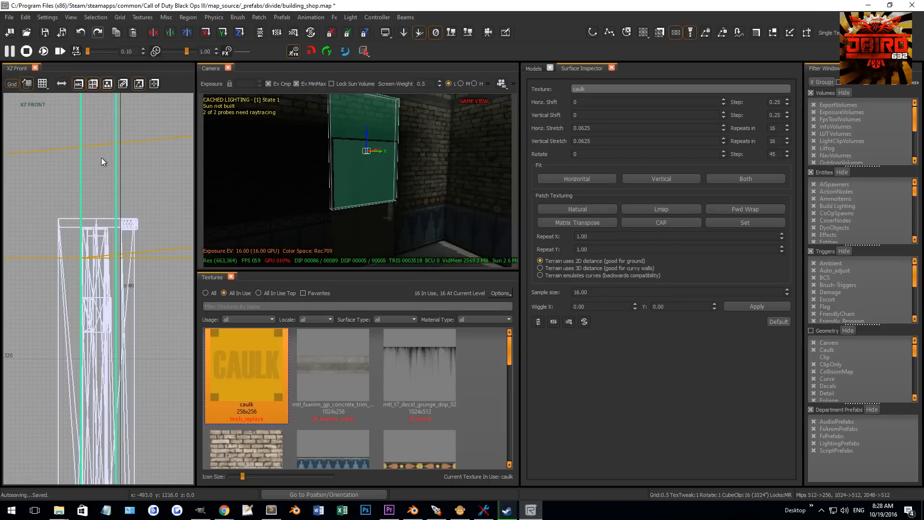
key(ctrl+Tab)
scroll(101, 158, down, 10)
scroll(80, 186, up, 4)
mouse_move(97, 277)
mouse_down()
mouse_move(103, 362)
mouse_move(82, 339)
mouse_up()
scroll(79, 322, up, 3)
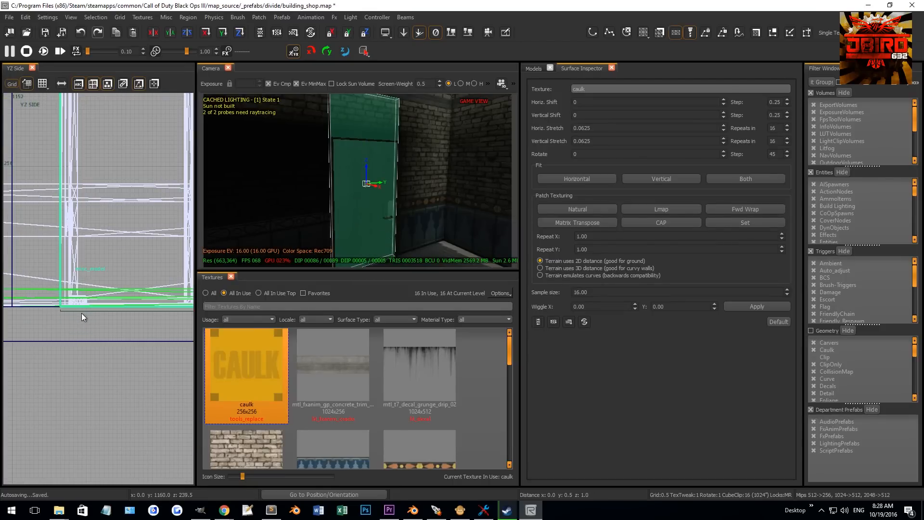
scroll(82, 313, down, 7)
right_drag(110, 225, 92, 328)
scroll(114, 219, down, 2)
drag(131, 148, 133, 185)
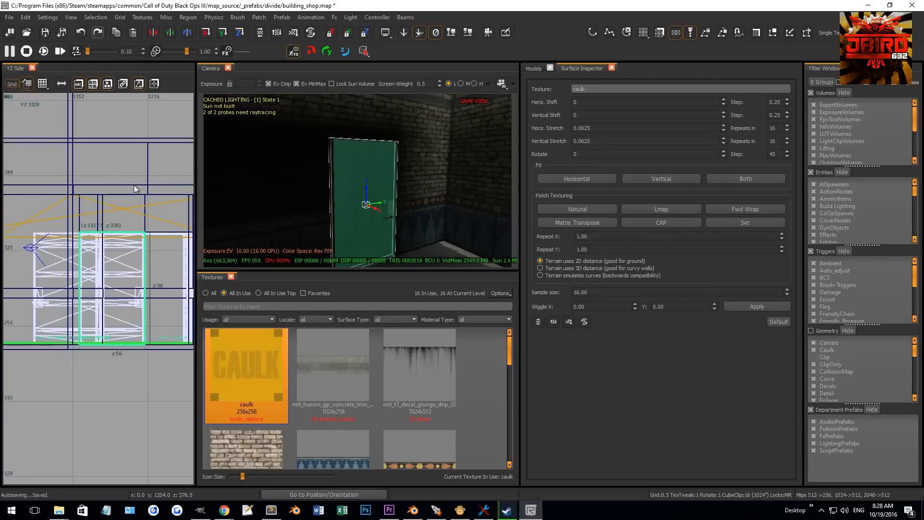
scroll(136, 227, up, 5)
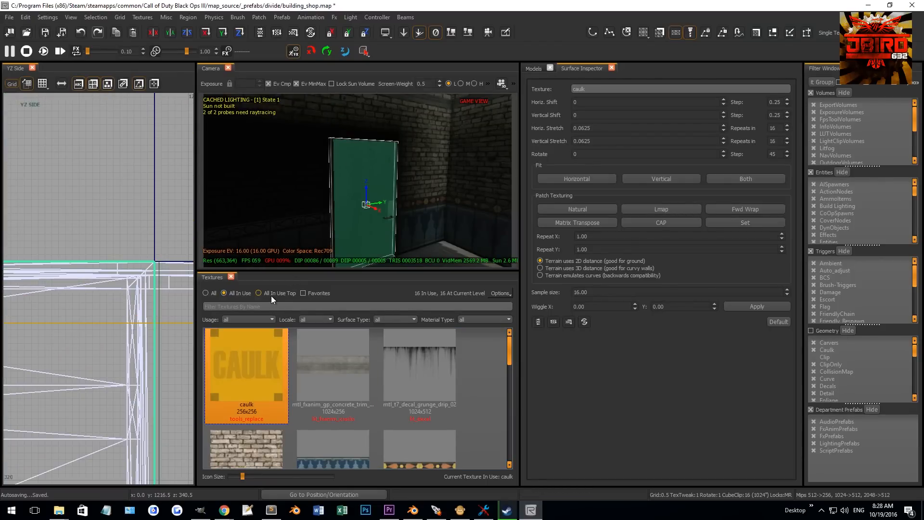
- Filter the texture browser for metal and apply the metal_clip texture to the brush
text(metal)
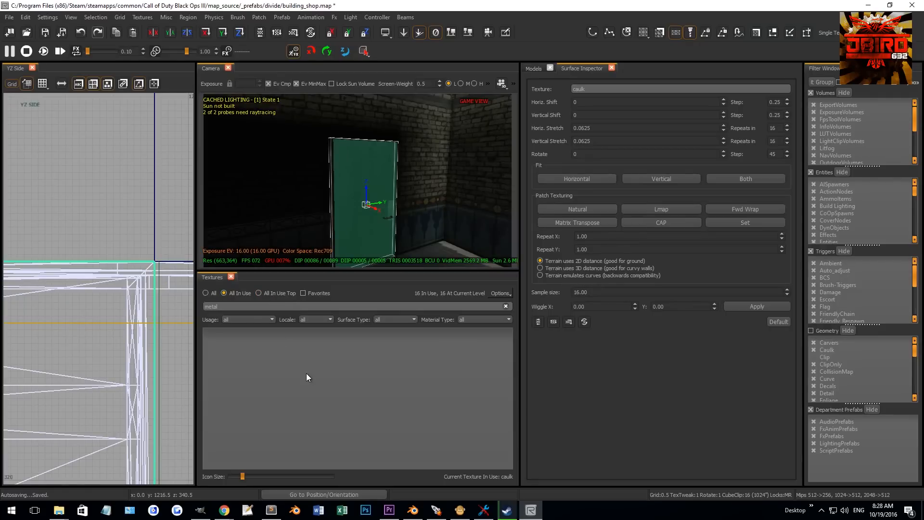
drag(236, 307, 152, 302)
click(214, 294)
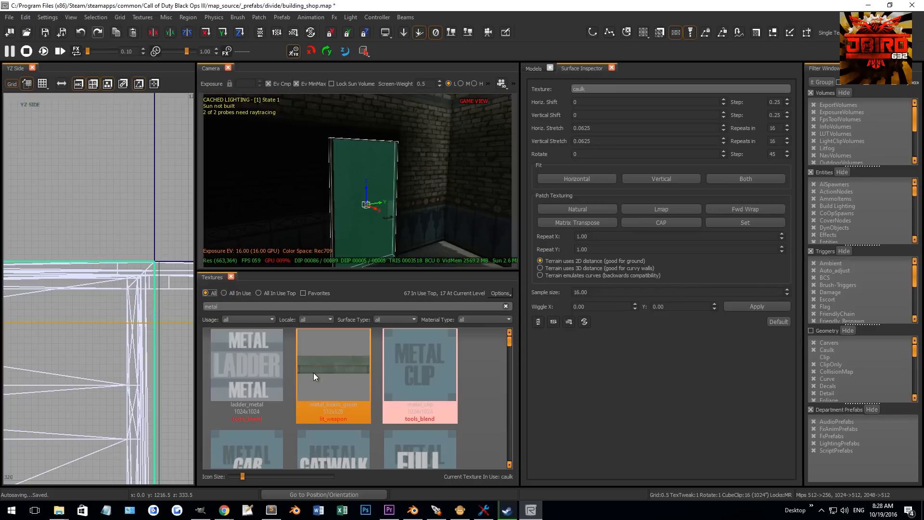
click(435, 361)
key(Escape)
- Leave the prefab to return to the main map
mouse_move(376, 227)
right_down()
mouse_move(361, 224)
mouse_move(394, 220)
mouse_move(366, 227)
mouse_move(313, 203)
mouse_move(323, 209)
right_up()
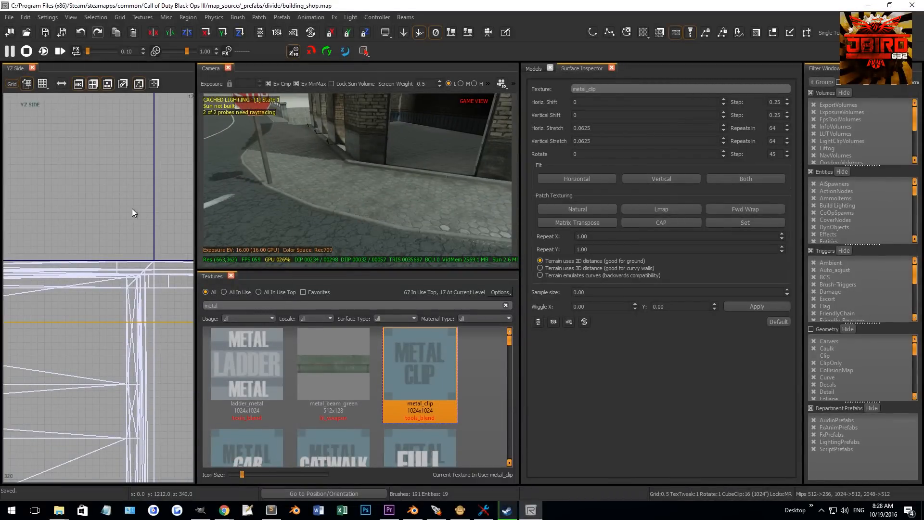
right_click(140, 221)
mouse_move(175, 235)
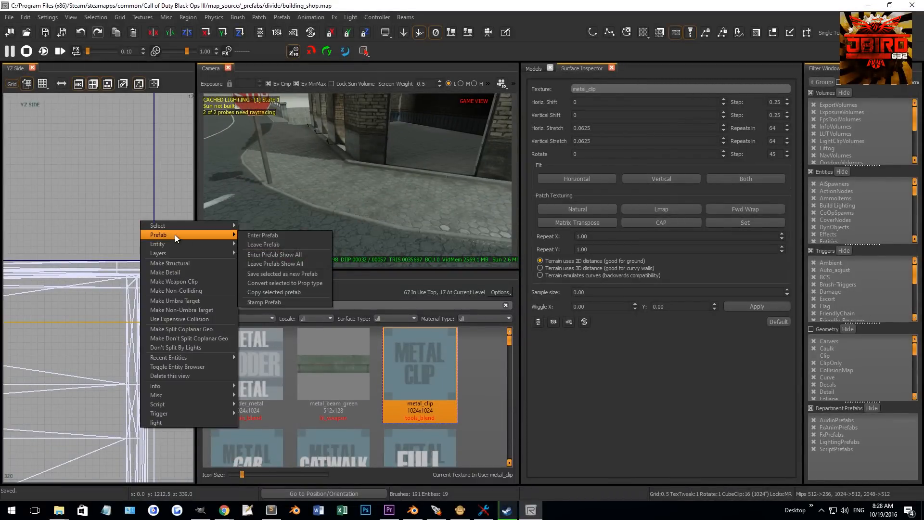
click(287, 244)
- Select the shop prefab in the main map and enter it again for editing
right_drag(315, 231, 385, 155)
shift+click(366, 158)
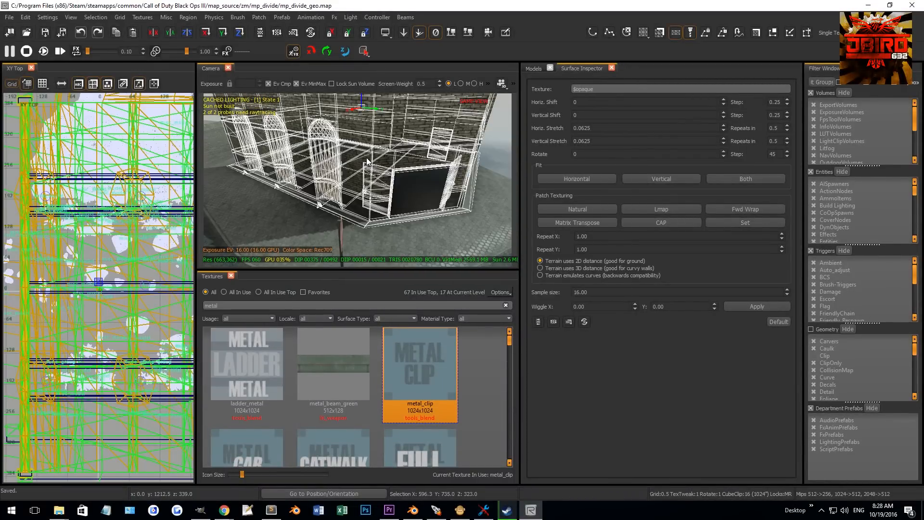
scroll(59, 280, down, 5)
right_drag(67, 285, 138, 244)
scroll(74, 282, up, 3)
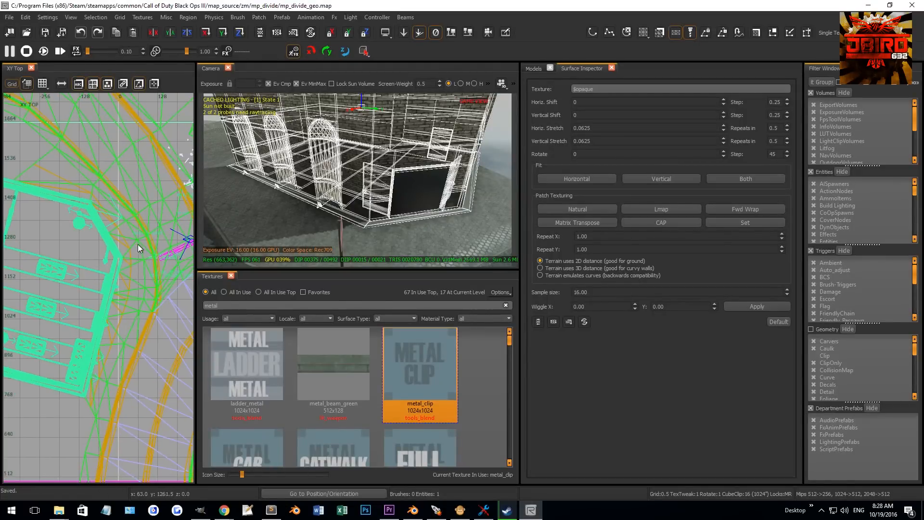
mouse_move(308, 207)
right_down()
mouse_move(337, 212)
mouse_move(395, 197)
mouse_move(308, 197)
right_up()
key(Escape)
mouse_move(357, 180)
right_down()
mouse_move(405, 188)
mouse_move(358, 206)
mouse_move(385, 189)
mouse_move(366, 186)
right_up()
shift+click(400, 190)
key(Escape)
shift+click(224, 207)
right_click(87, 233)
mouse_move(145, 244)
click(211, 251)
- Select the curved arch patch and lower it into place in the front view
mouse_move(432, 192)
right_down()
mouse_move(433, 212)
mouse_move(432, 192)
right_up()
shift+click(432, 192)
scroll(140, 276, down, 1)
scroll(140, 275, down, 1)
right_drag(97, 295, 45, 255)
scroll(55, 245, up, 7)
key(v)
shift+click(440, 126)
shift+click(439, 127)
key(ctrl+Tab)
scroll(88, 300, up, 5)
key(4)
drag(129, 268, 118, 379)
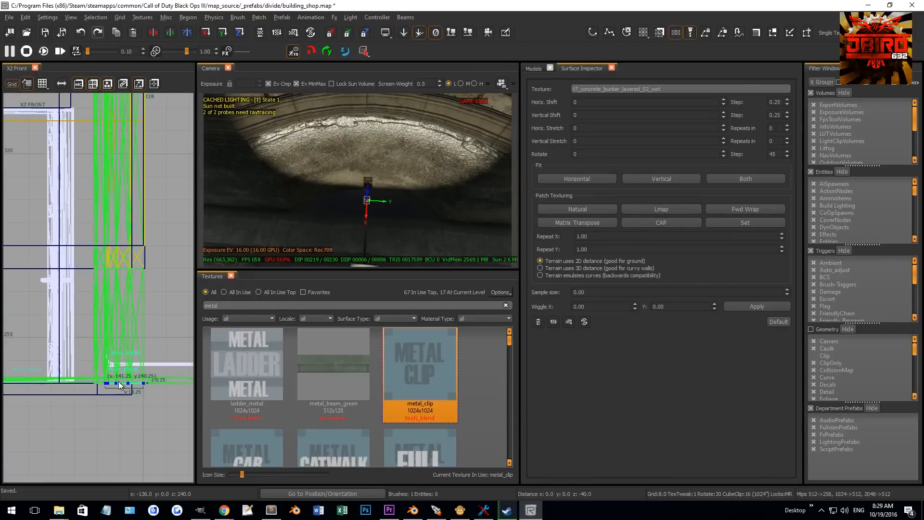
key(ctrl+Tab)
key(ctrl+Tab)
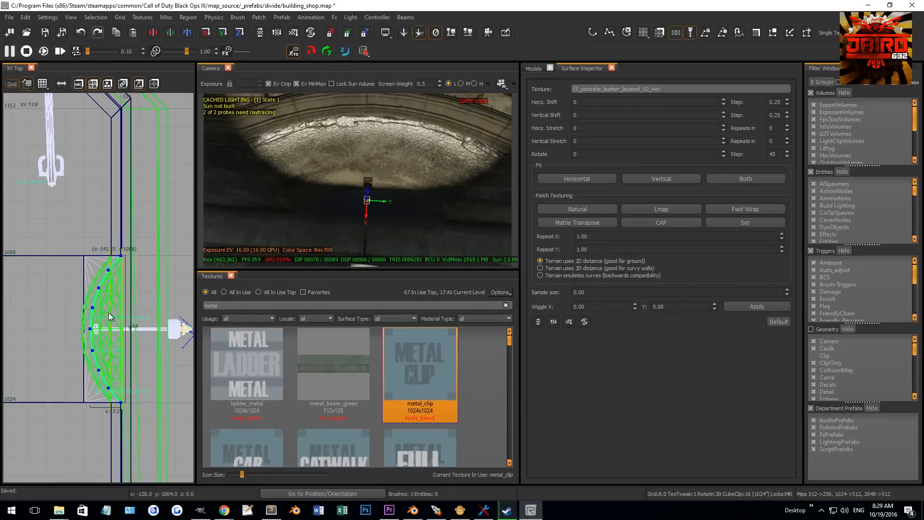
- Reshape the curved patch by dragging its vertices outward in the top view
drag(114, 314, 132, 315)
scroll(130, 308, up, 2)
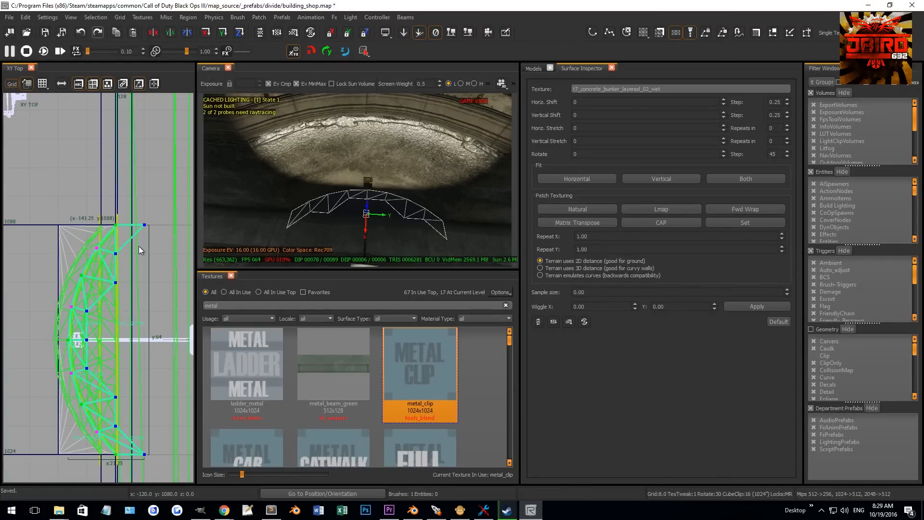
drag(115, 276, 151, 279)
drag(138, 203, 128, 240)
right_drag(129, 241, 116, 194)
drag(74, 251, 96, 345)
drag(94, 339, 106, 336)
drag(131, 389, 165, 422)
drag(163, 417, 137, 415)
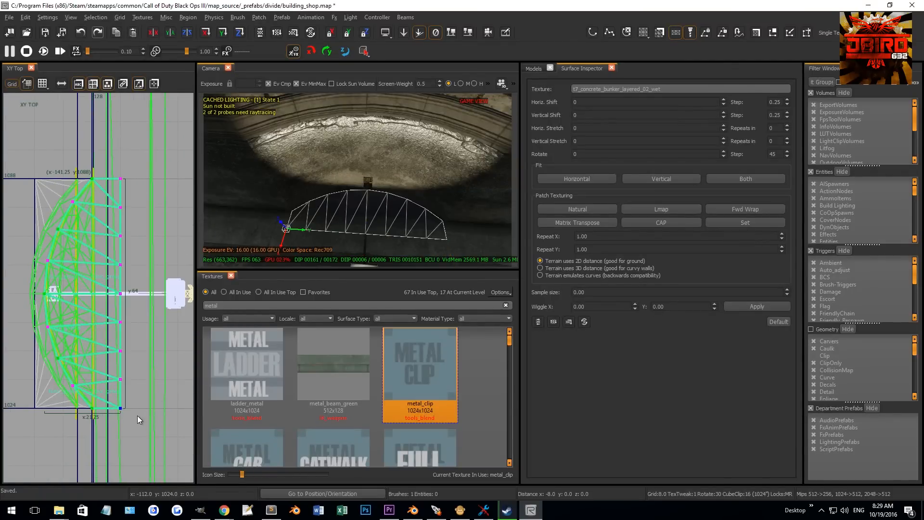
drag(117, 157, 173, 422)
scroll(118, 411, up, 5)
key(bracketleft)
drag(147, 380, 94, 377)
- Refine the patch's edge vertices in the top view on a finer grid
drag(288, 276, 330, 245)
right_drag(283, 257, 170, 264)
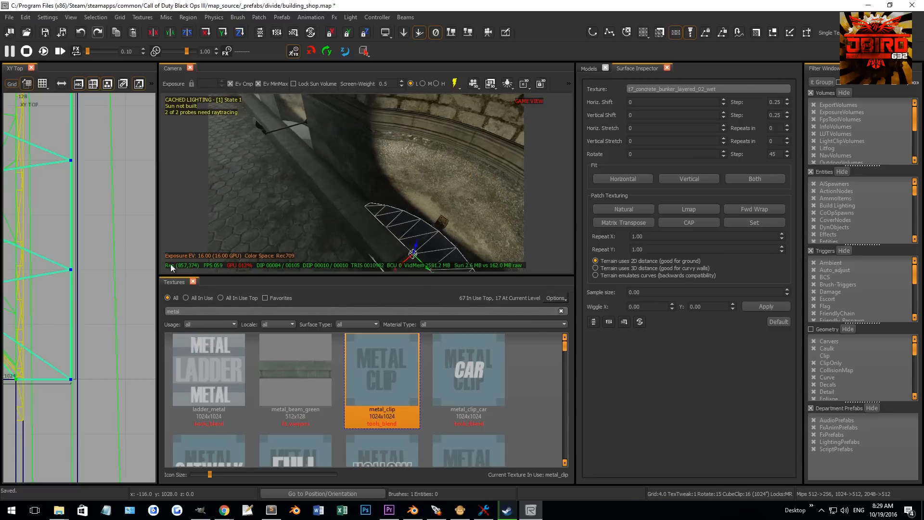
drag(158, 262, 206, 260)
right_drag(299, 237, 328, 227)
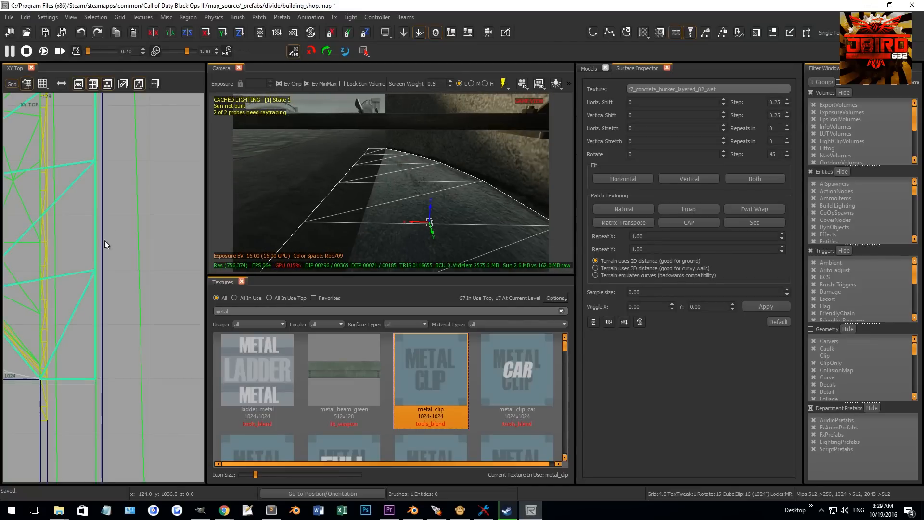
scroll(111, 272, down, 4)
key(v)
alt+click(111, 269)
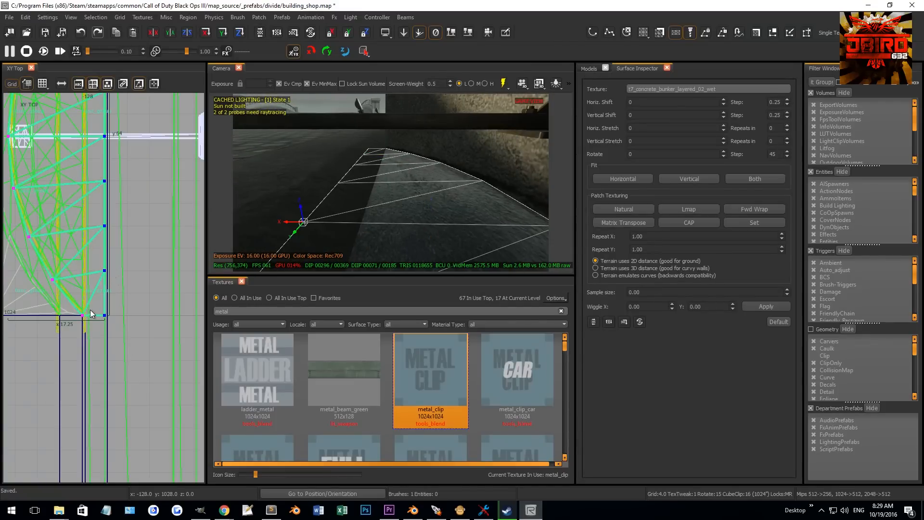
scroll(91, 308, up, 8)
key(1)
drag(155, 307, 69, 298)
key(bracketleft)
key(v)
right_drag(370, 218, 363, 220)
right_drag(294, 241, 294, 242)
- Apply Natural texture fitting to the curved patch in the surface inspector
key(s)
key(s)
click(634, 210)
key(Escape)
- Move the selected piece in the top view and save the map
shift+click(439, 212)
scroll(154, 321, down, 5)
right_drag(158, 348, 156, 325)
key(5)
drag(134, 127, 145, 282)
key(Escape)
shift+click(138, 392)
right_drag(336, 210, 414, 139)
key(ctrl+s)
ctrl+shift+click(414, 139)
right_drag(337, 195, 381, 186)
key(Escape)
right_drag(400, 146, 408, 147)
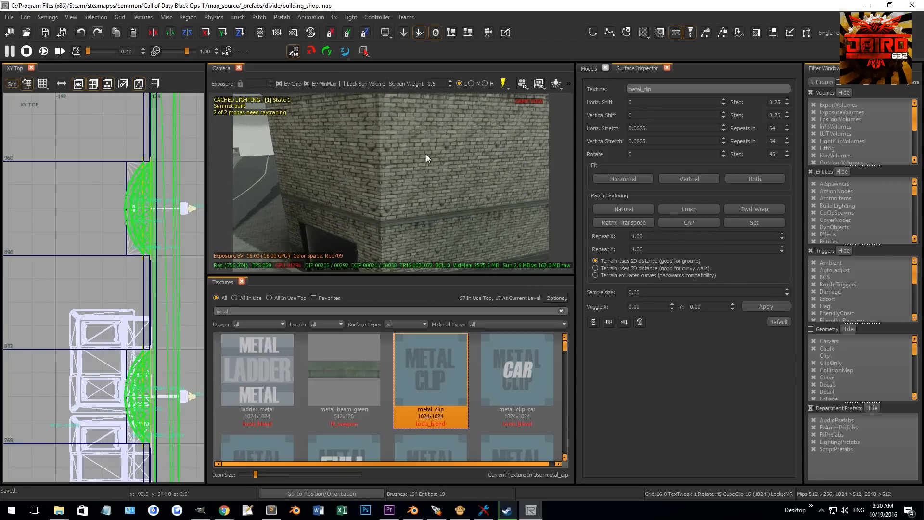
- Inspect the wall around the next doorway in the camera and grid views
ctrl+shift+click(447, 143)
key(ctrl+Tab)
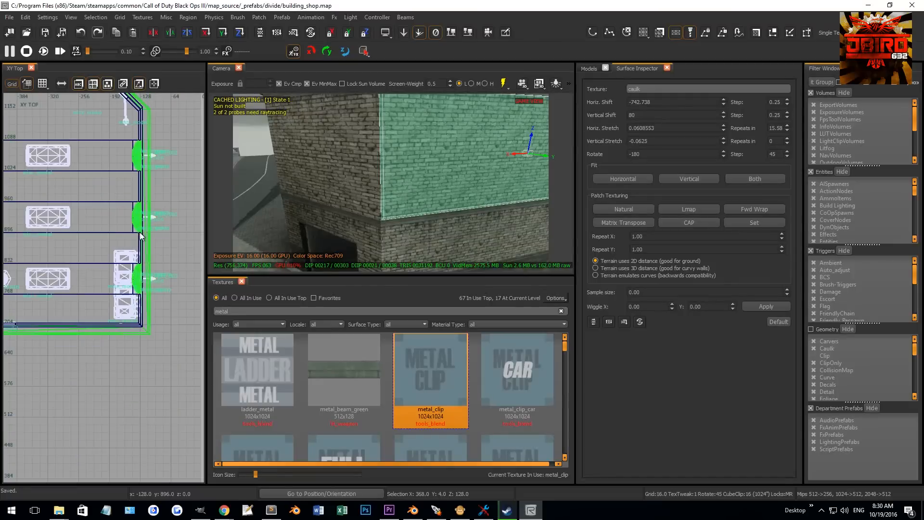
key(ctrl+Tab)
key(ctrl+Tab)
key(ctrl+Tab)
right_drag(118, 264, 106, 277)
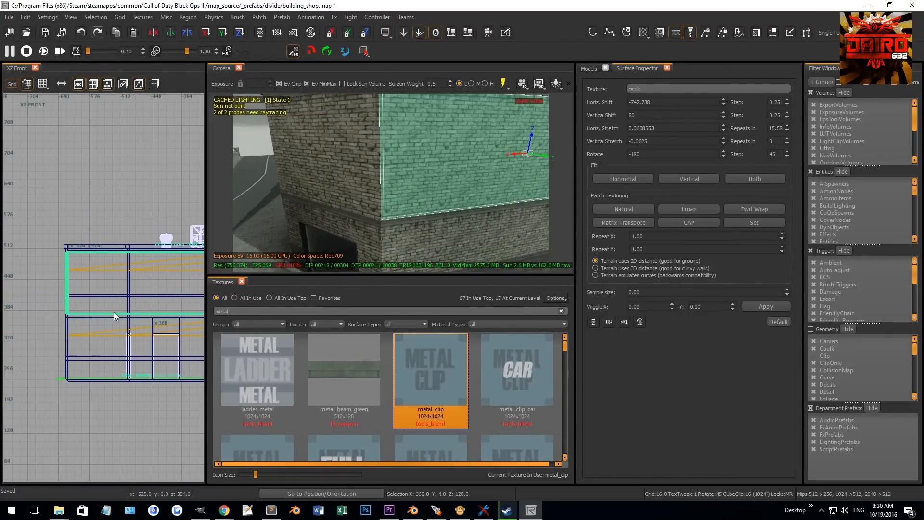
key(Escape)
key(ctrl+Tab)
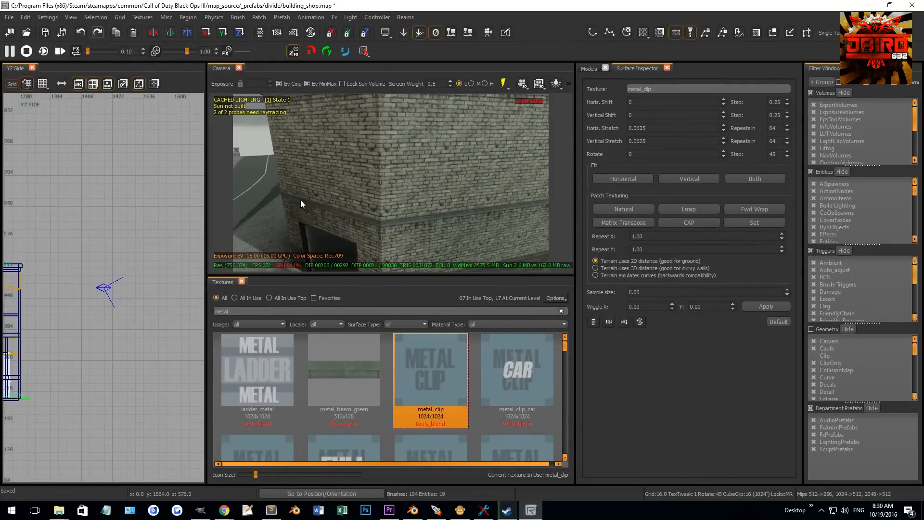
key(ctrl+Tab)
ctrl+shift+click(452, 158)
scroll(144, 304, up, 5)
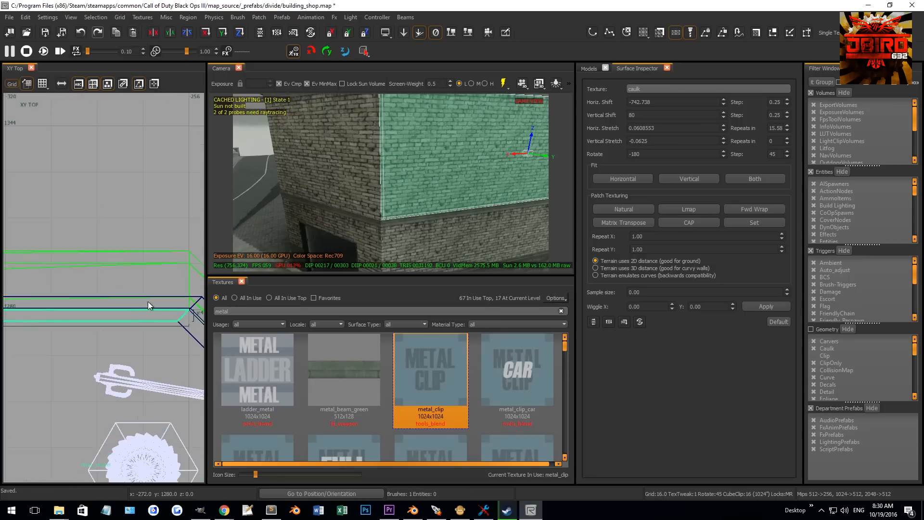
key(Escape)
- Draw another thin brush about 4 by 3 units at the next doorway in the top view
scroll(141, 320, up, 2)
mouse_move(140, 319)
mouse_down()
mouse_move(116, 284)
mouse_move(88, 286)
mouse_up()
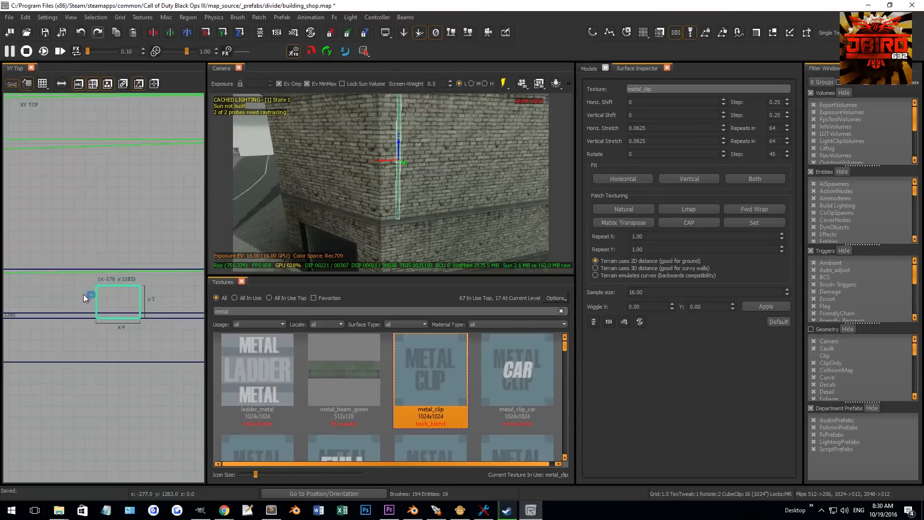
scroll(81, 298, down, 4)
drag(97, 304, 89, 305)
- Stretch the new brush vertically in the front view to the door opening's height
key(ctrl+Tab)
scroll(89, 305, down, 5)
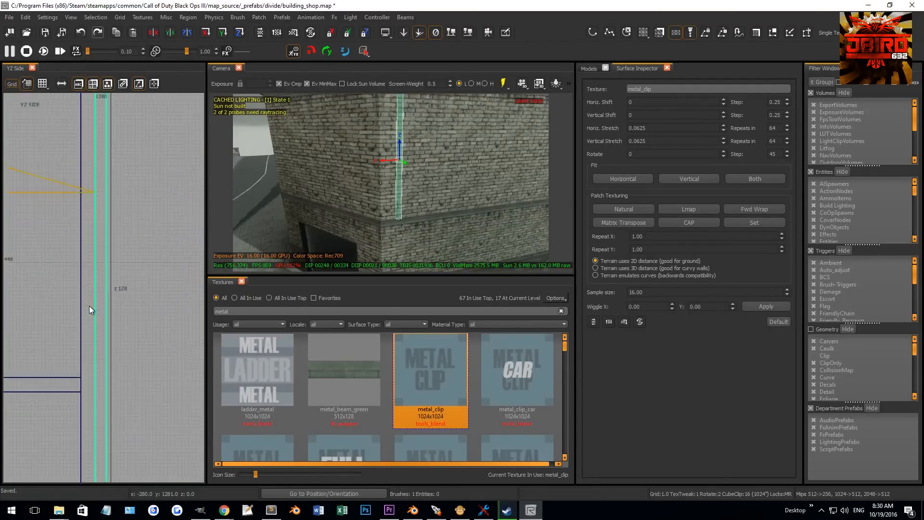
key(ctrl+Tab)
scroll(111, 342, up, 1)
key(4)
drag(106, 351, 106, 298)
drag(99, 169, 96, 195)
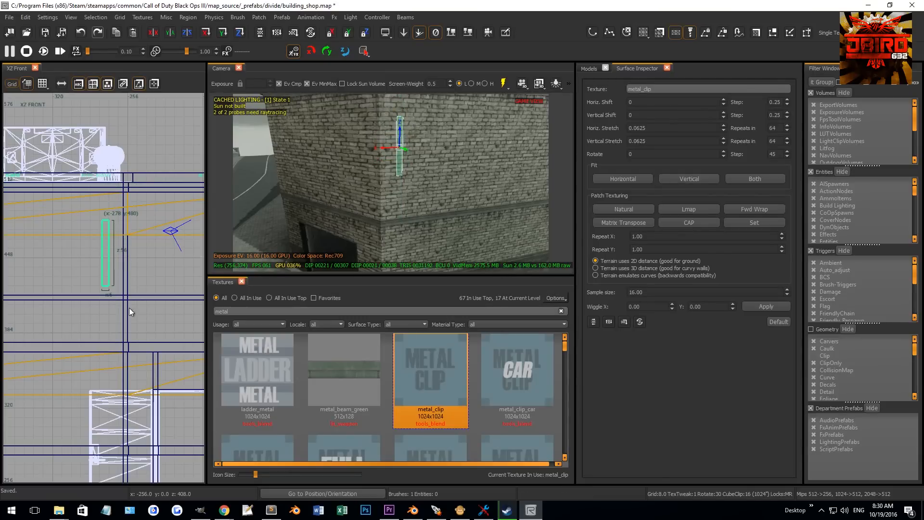
drag(105, 302, 102, 308)
- Move the brush sideways in the front view and undo the move
key(ctrl+Tab)
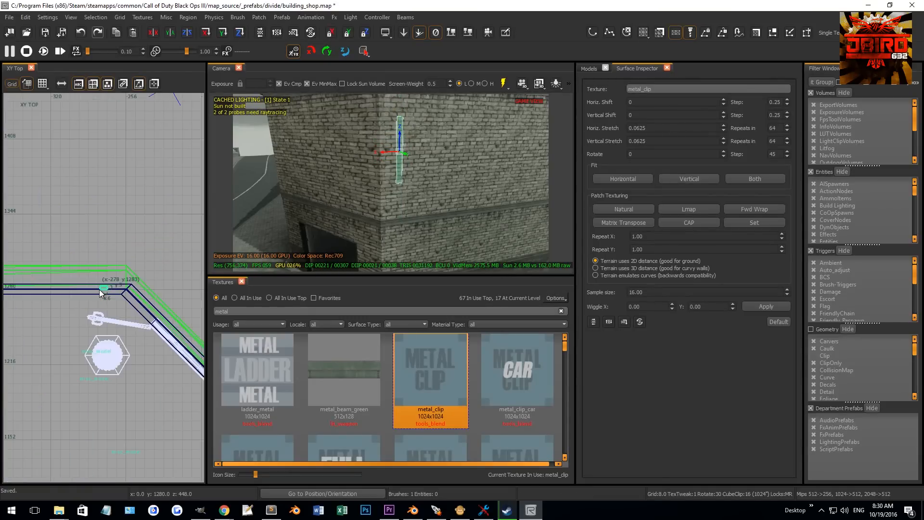
key(ctrl+Tab)
key(ctrl+Tab)
key(ctrl+Tab)
key(ctrl+Tab)
key(ctrl+Tab)
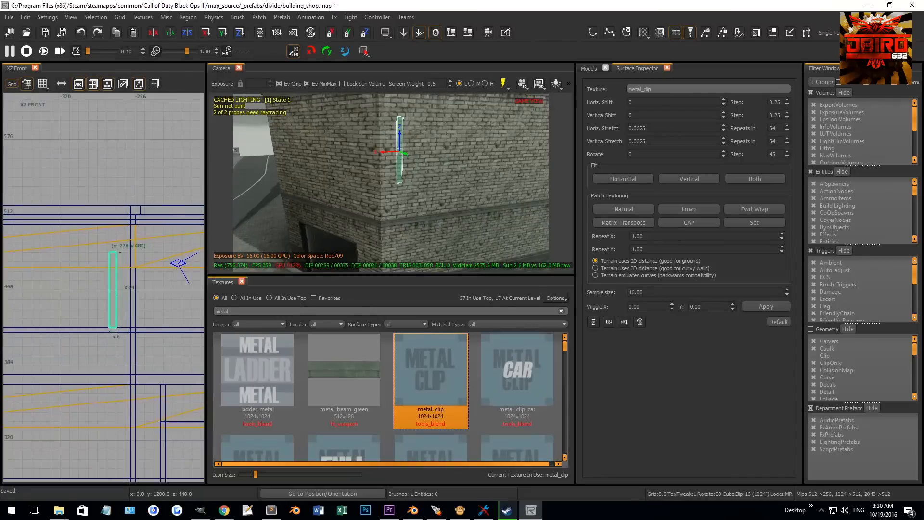
right_drag(88, 285, 131, 294)
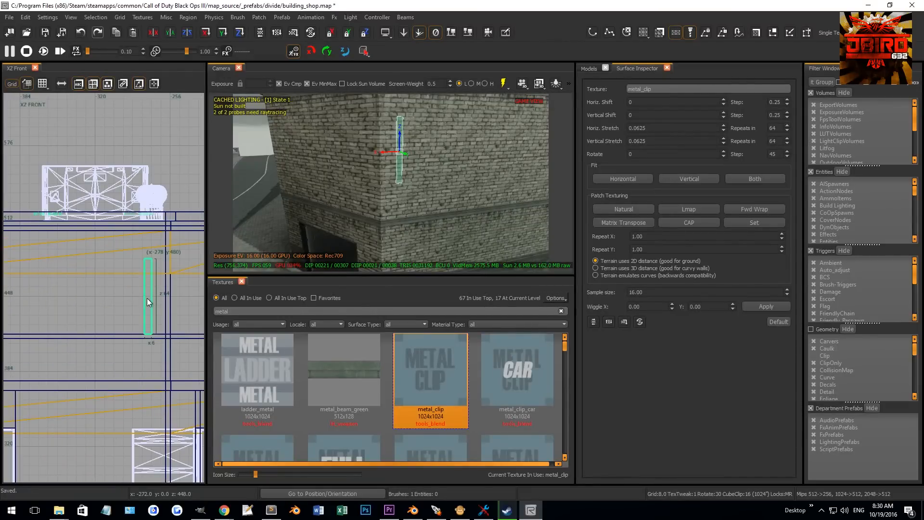
drag(148, 302, 102, 299)
key(ctrl+z)
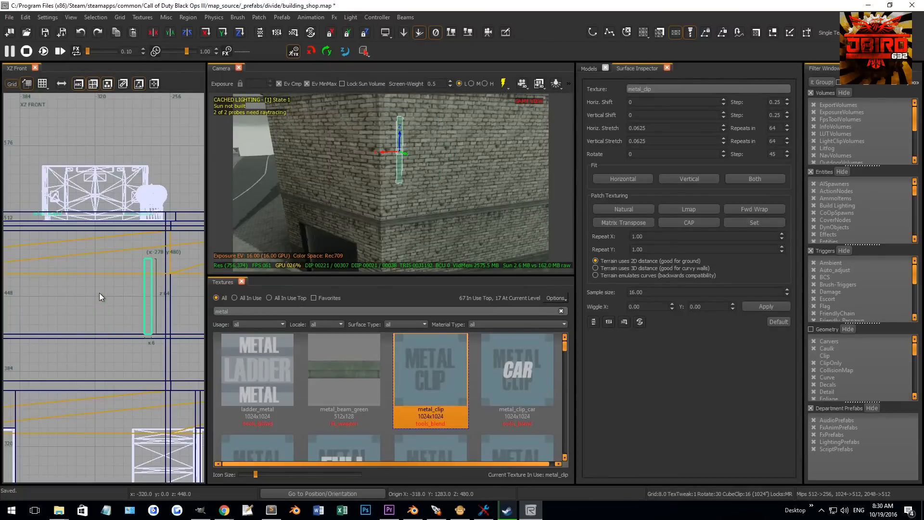
- Move the thin brush left to about x -310 in the front view and deselect it
drag(146, 301, 114, 301)
mouse_move(314, 217)
right_down()
mouse_move(315, 207)
mouse_move(313, 217)
right_up()
key(Escape)
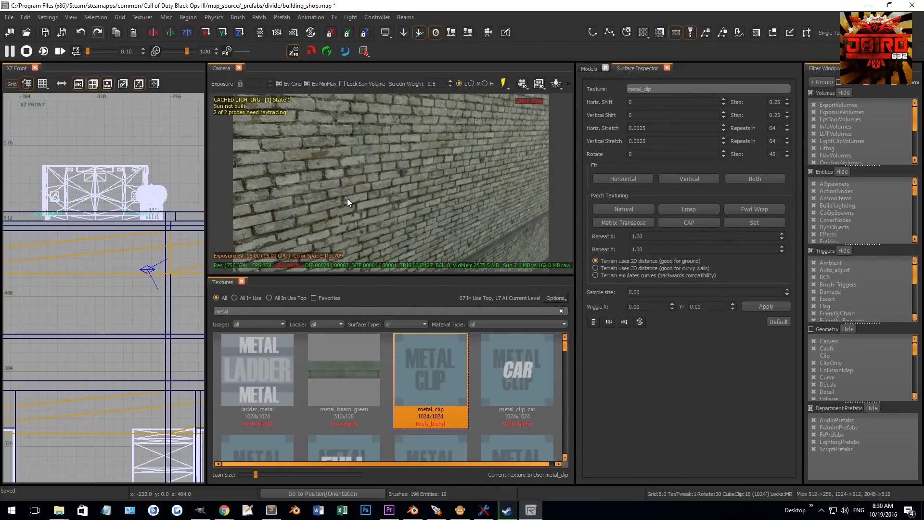
key(g)
key(F9)
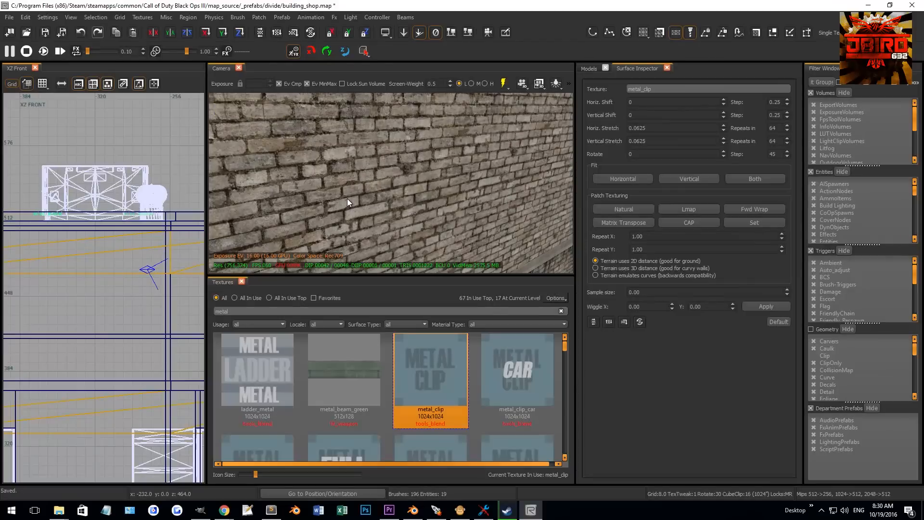
right_drag(342, 188, 375, 172)
shift+click(375, 172)
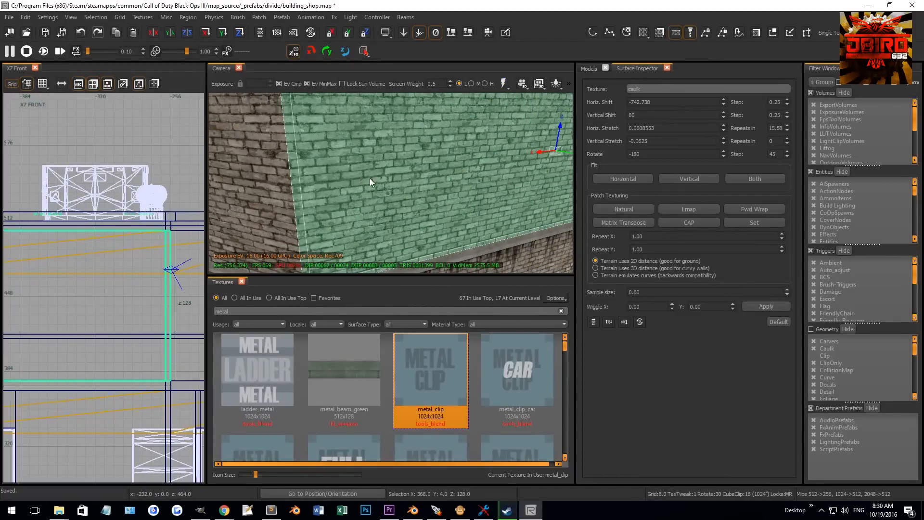
key(ctrl+z)
right_drag(423, 175, 404, 156)
- Apply the wall's t7_brick_worn_heavy_grout_tan texture to the thin brush and shift it left to about x -326
drag(230, 311, 148, 303)
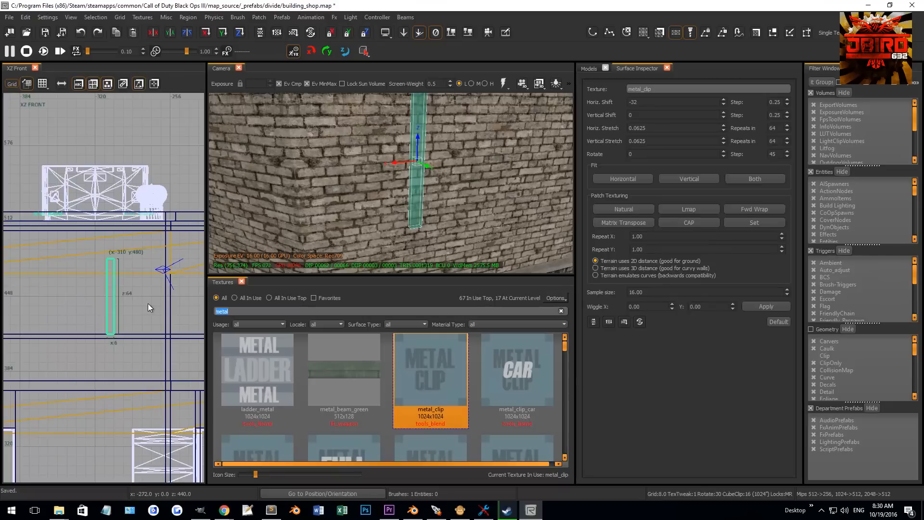
key(BackSpace)
middle_click(347, 215)
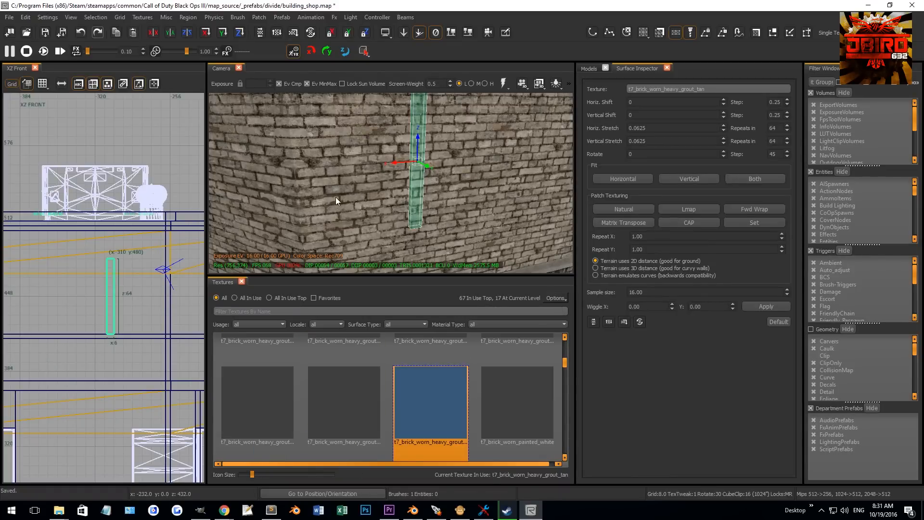
drag(114, 290, 95, 291)
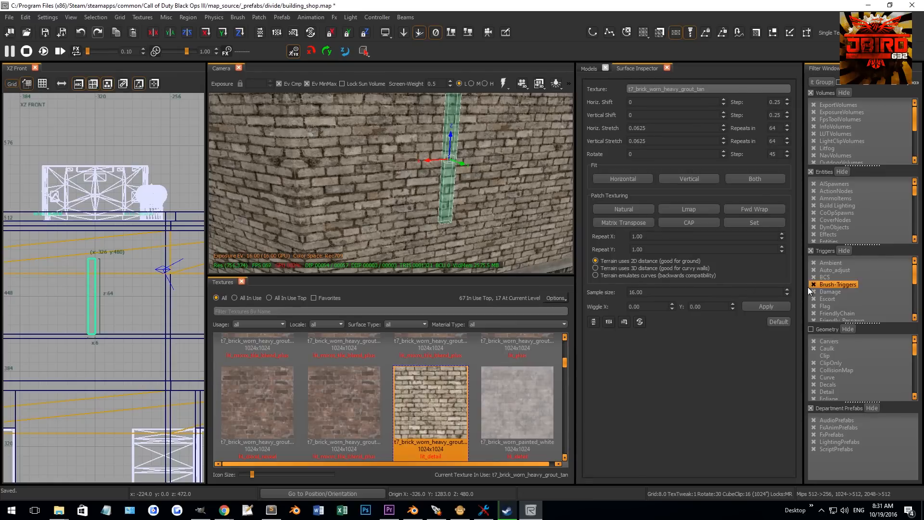
- Toggle the Clip geometry filter and delete a brush picked on the wall in the camera view
click(818, 354)
key(Escape)
shift+click(352, 204)
shift+click(353, 204)
shift+click(351, 203)
key(Delete)
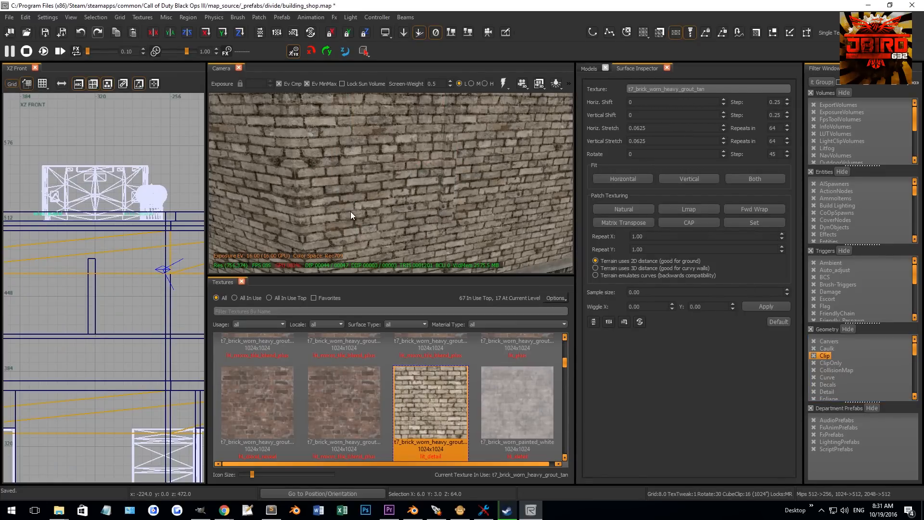
- Clone the brick brush and place the copy on the opening's other side at about x -382
shift+click(447, 191)
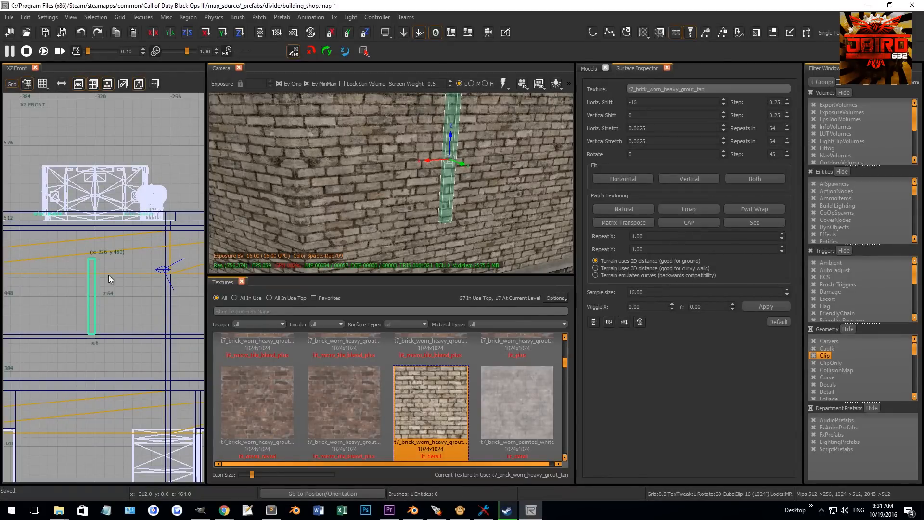
right_drag(94, 279, 111, 268)
scroll(110, 268, up, 1)
key(space)
drag(109, 273, 33, 270)
right_drag(32, 269, 53, 272)
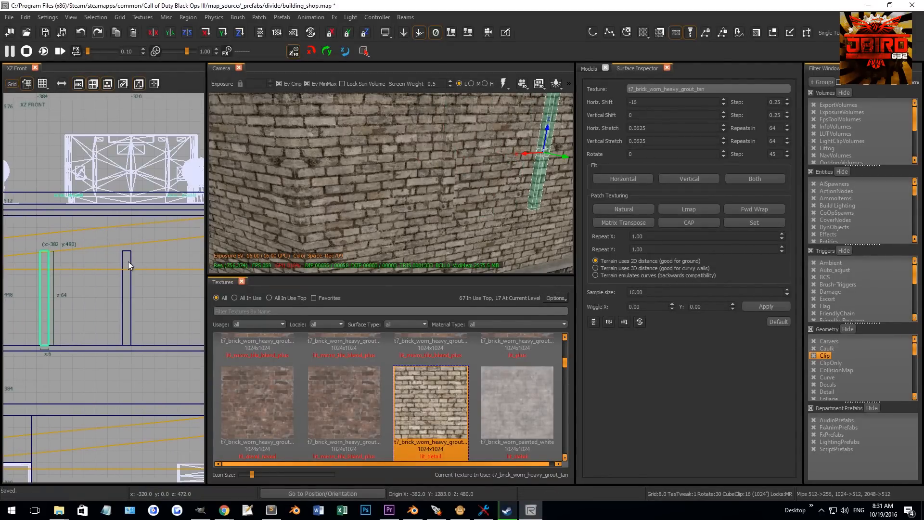
- Clone a vertical brick piece and rotate the copy 90 degrees so it lies horizontally
key(space)
key(r)
drag(57, 299, 62, 324)
key(r)
mouse_move(91, 298)
mouse_down()
mouse_move(142, 251)
mouse_move(97, 245)
mouse_up()
- Position the horizontal piece across the top of the opening at about z 486 on a finer grid
scroll(142, 249, up, 1)
key(2)
scroll(142, 251, up, 5)
scroll(100, 244, up, 3)
key(bracketleft)
key(bracketleft)
scroll(347, 202, down, 5)
scroll(407, 181, up, 3)
scroll(125, 252, down, 7)
right_drag(103, 256, 192, 262)
scroll(57, 260, up, 5)
drag(56, 262, 79, 259)
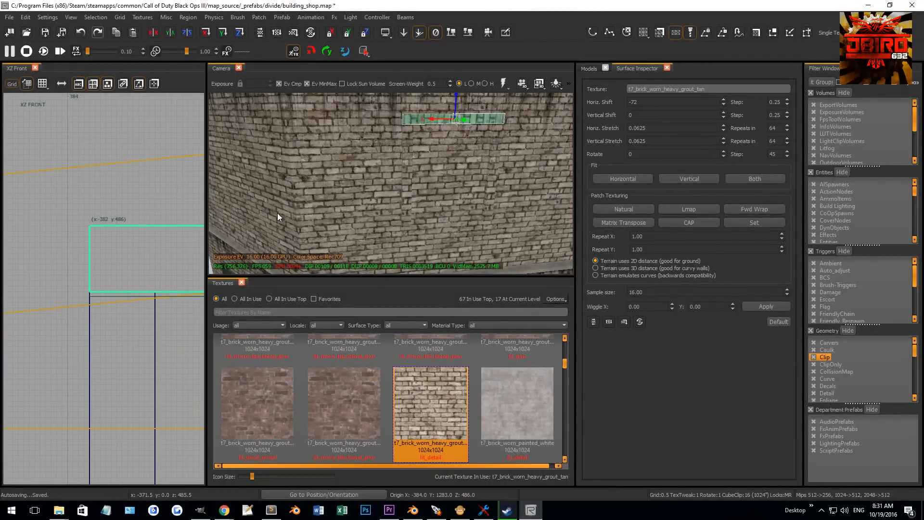
scroll(102, 317, down, 9)
right_drag(102, 317, 95, 278)
- Clone the top piece and move the copy down to the bottom of the opening
key(space)
key(4)
drag(176, 272, 175, 377)
scroll(190, 374, up, 5)
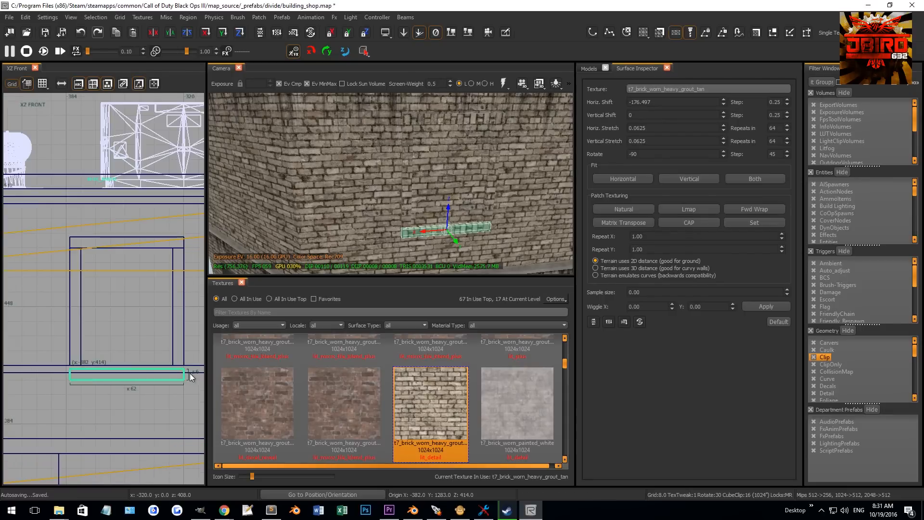
scroll(182, 377, up, 2)
key(1)
drag(150, 368, 149, 380)
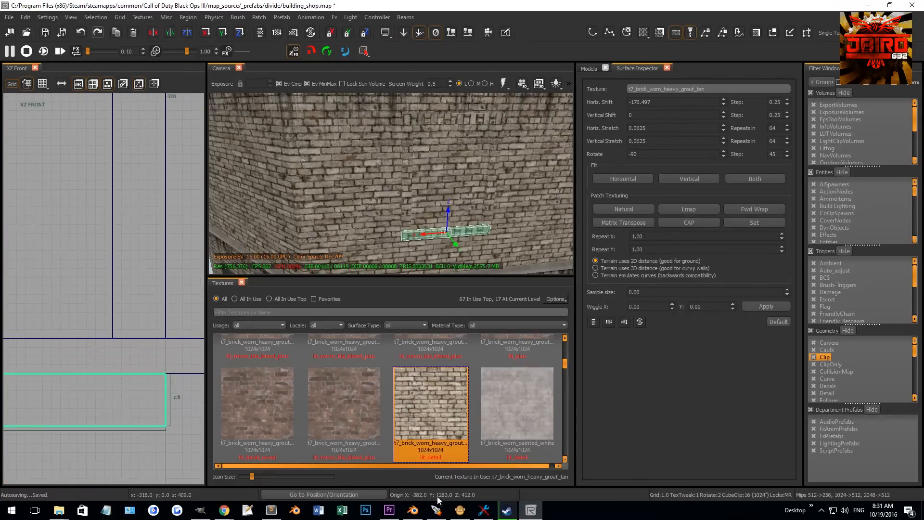
click(869, 5)
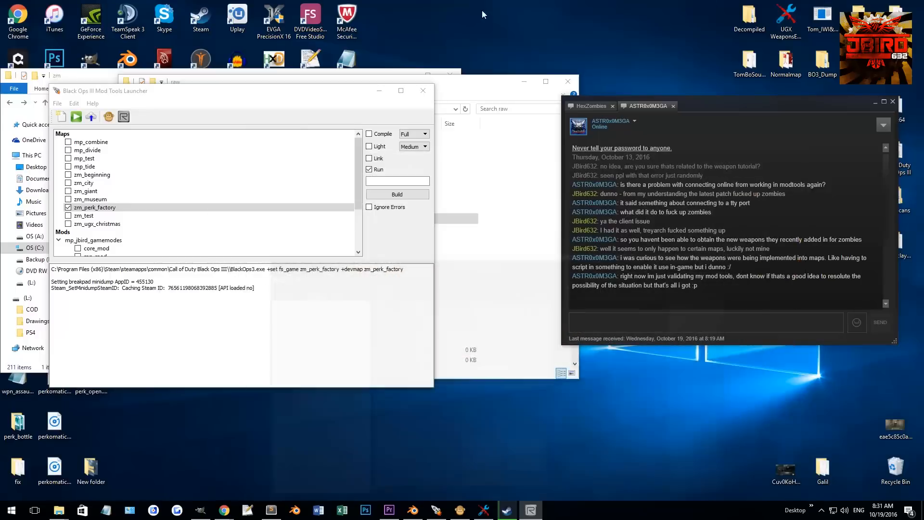
double_click(201, 17)
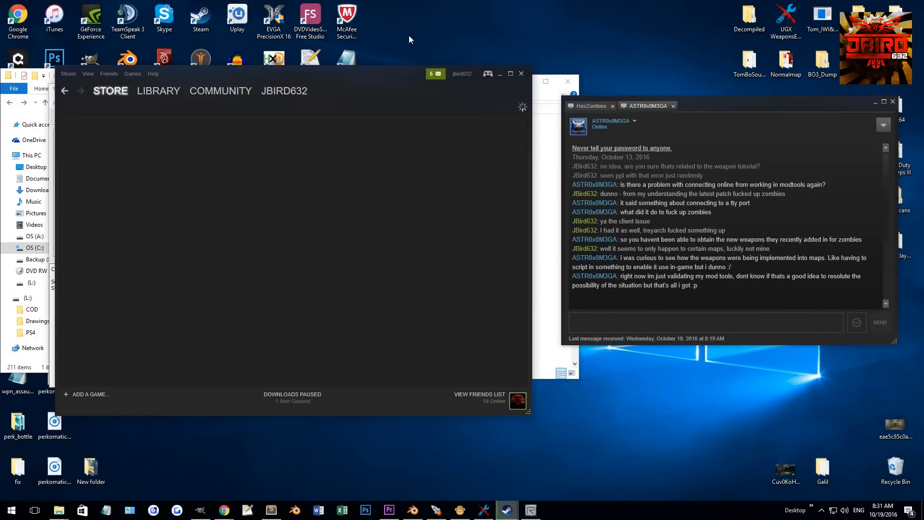
click(562, 74)
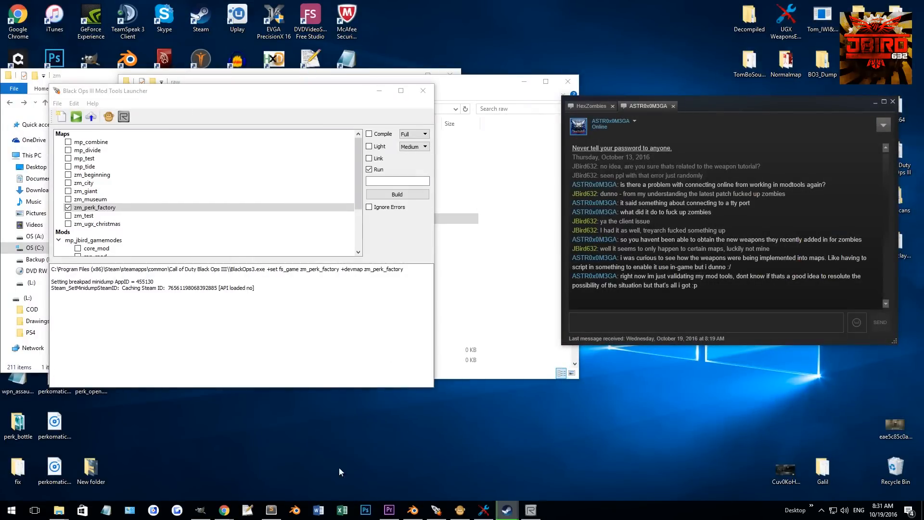
click(531, 510)
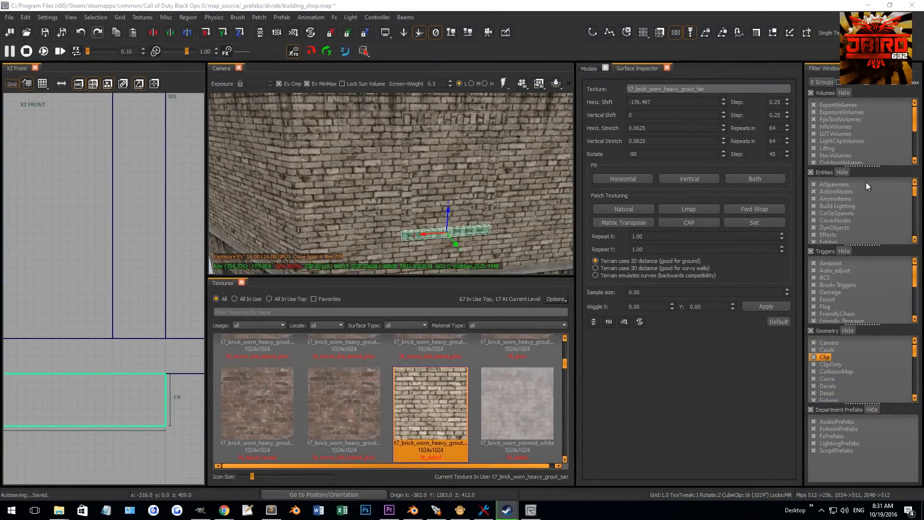
- Inspect the new brick frame pieces around the opening in the camera and front views
right_drag(415, 194, 300, 226)
scroll(132, 264, down, 10)
scroll(113, 274, up, 2)
mouse_move(112, 274)
right_down()
mouse_move(187, 277)
mouse_move(166, 265)
right_up()
scroll(187, 276, up, 2)
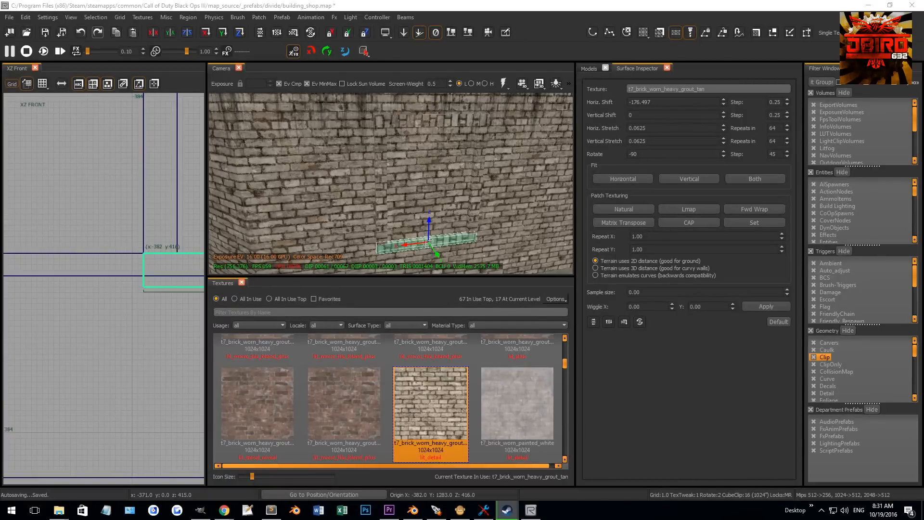
drag(537, 165, 574, 163)
click(663, 161)
drag(475, 99, 923, 127)
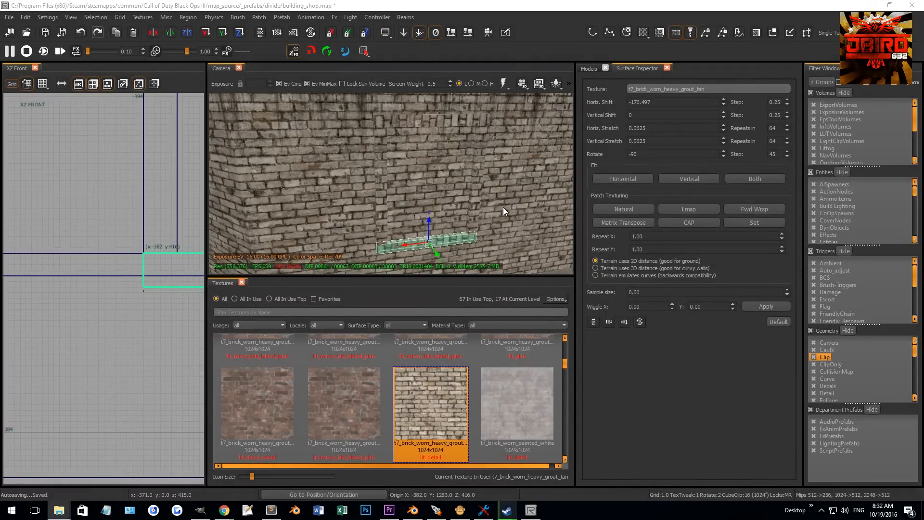
mouse_move(414, 206)
right_down()
mouse_move(414, 193)
mouse_move(431, 211)
right_up()
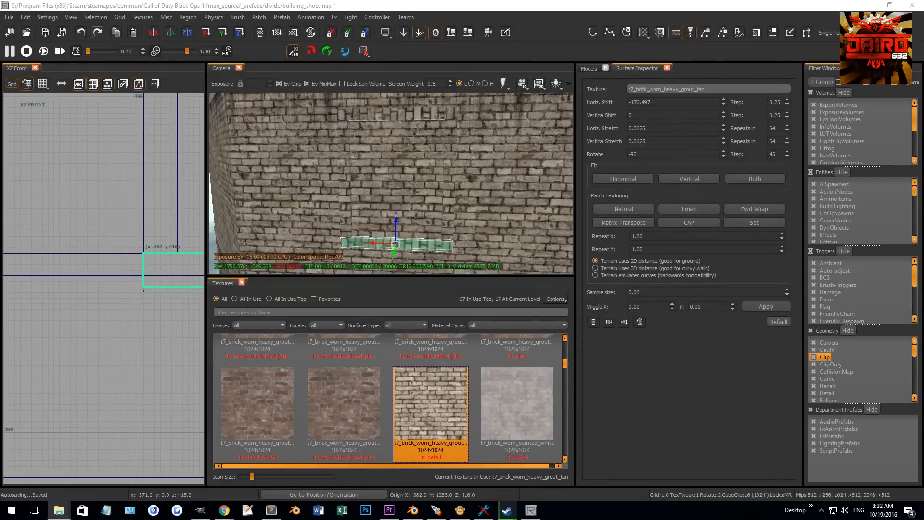
mouse_move(554, 142)
right_down()
mouse_move(554, 159)
mouse_move(554, 151)
right_up()
scroll(179, 253, down, 7)
right_drag(179, 253, 177, 258)
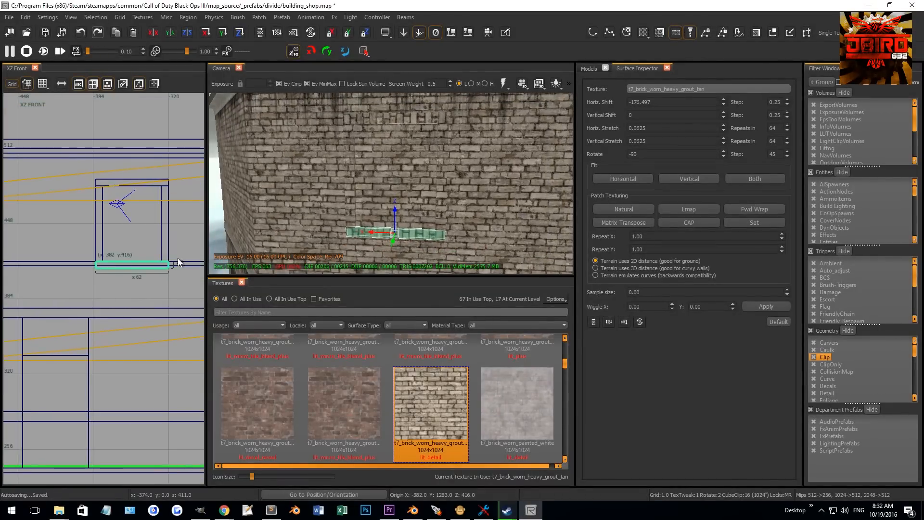
scroll(184, 251, up, 1)
right_drag(259, 213, 266, 202)
key(Escape)
- Resize the left vertical frame piece's inner edge in the front view
mouse_move(368, 125)
right_down()
mouse_move(325, 133)
mouse_move(334, 139)
mouse_move(341, 130)
right_up()
shift+click(371, 120)
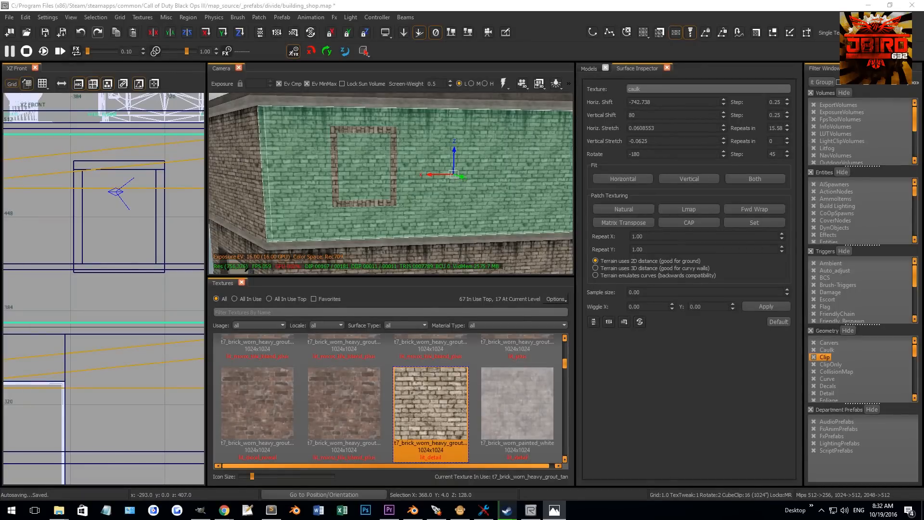
right_drag(377, 189, 397, 186)
key(Escape)
shift+click(396, 189)
scroll(70, 215, up, 1)
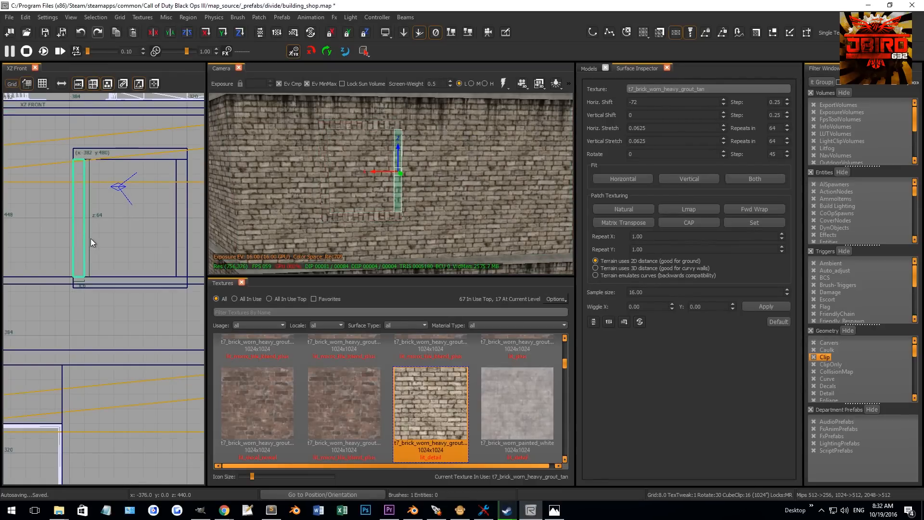
drag(100, 239, 101, 238)
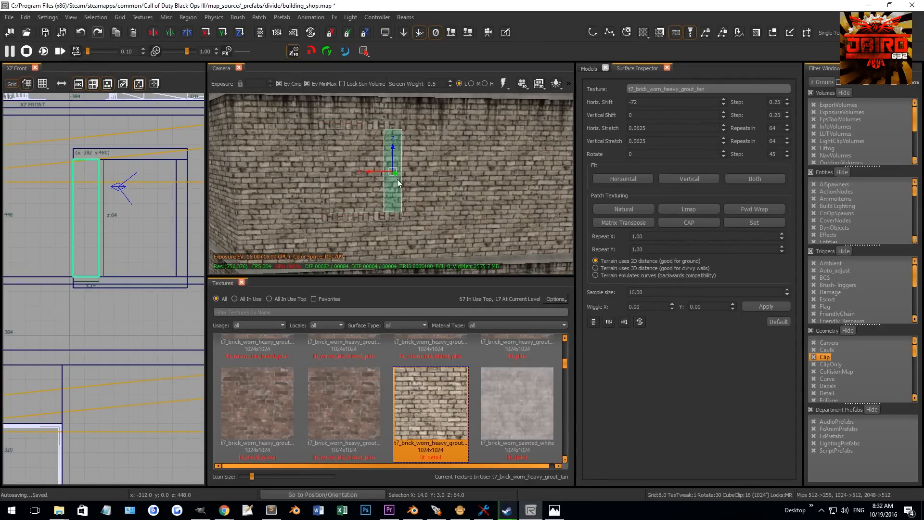
key(bracketleft)
drag(125, 225, 120, 226)
key(Escape)
- Resize the right, top and bottom frame pieces' edges in the front view to fit the opening
shift+click(323, 185)
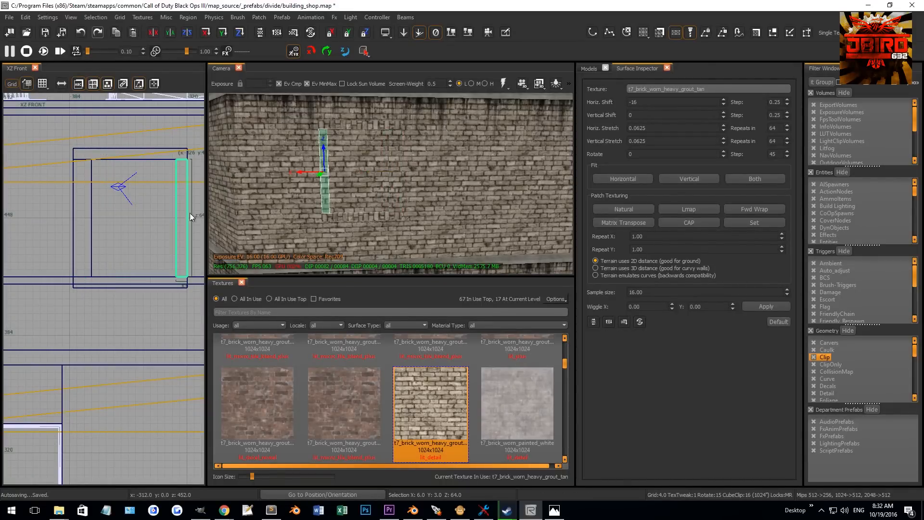
drag(130, 219, 123, 218)
key(Escape)
shift+click(389, 124)
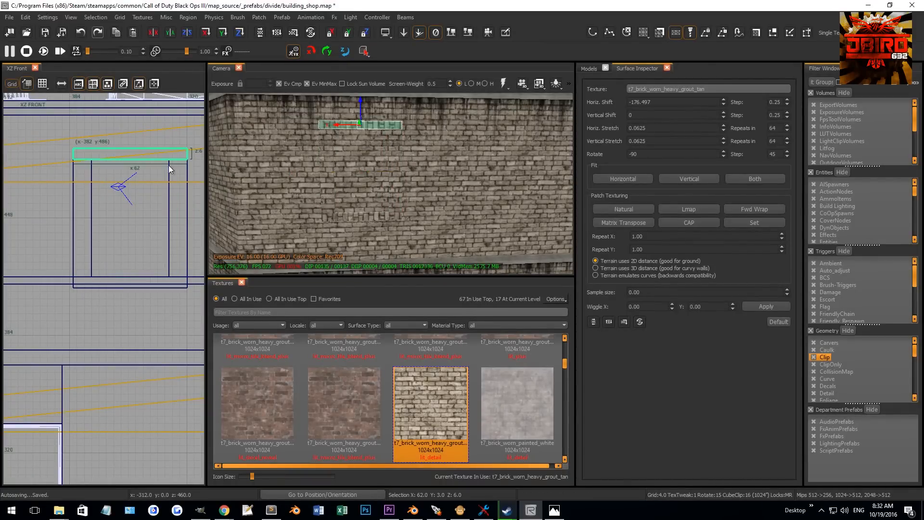
drag(134, 135, 135, 129)
key(Escape)
shift+click(378, 218)
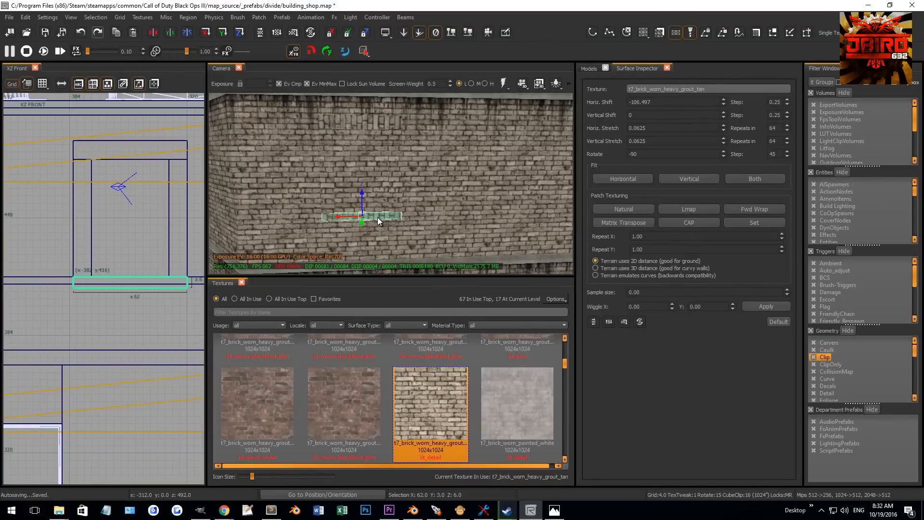
drag(123, 303, 124, 310)
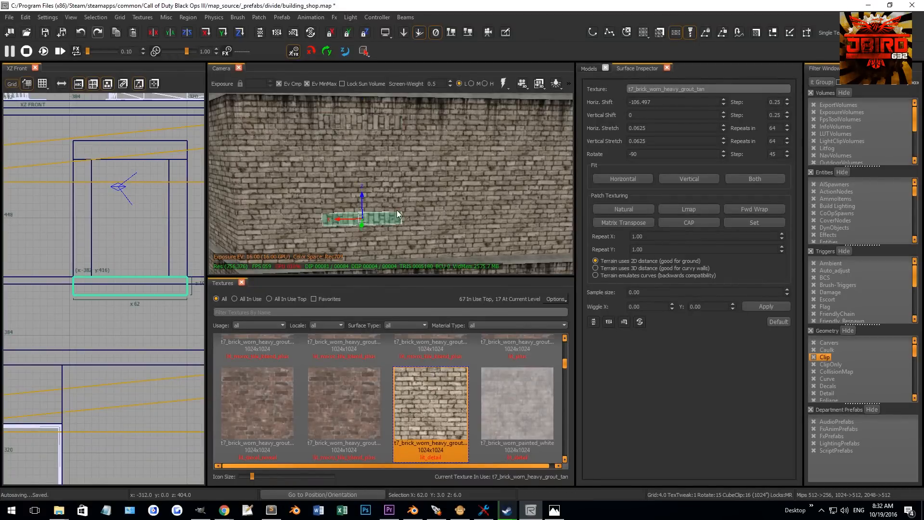
- Select all four frame pieces and adjust their depth together in the side view
shift+click(414, 195)
shift+click(396, 197)
shift+click(380, 167)
shift+click(364, 123)
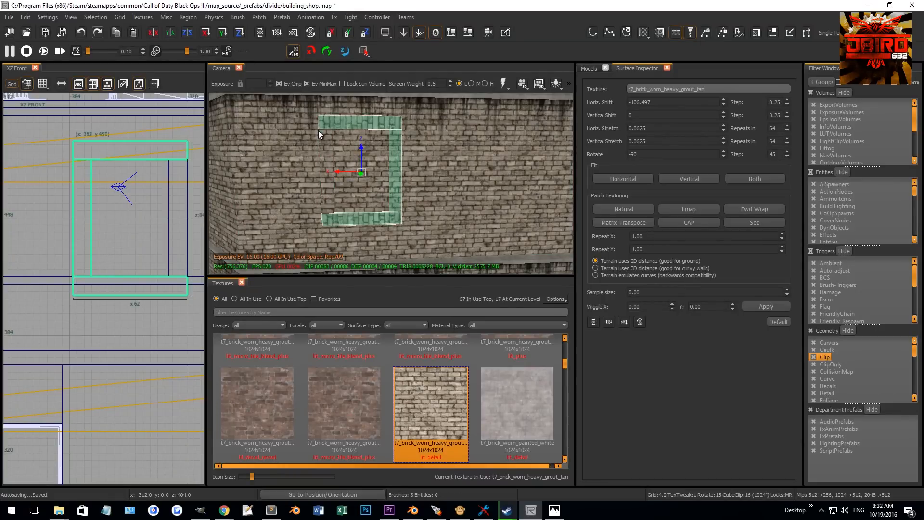
shift+click(320, 137)
key(ctrl+Tab)
scroll(111, 223, up, 6)
key(2)
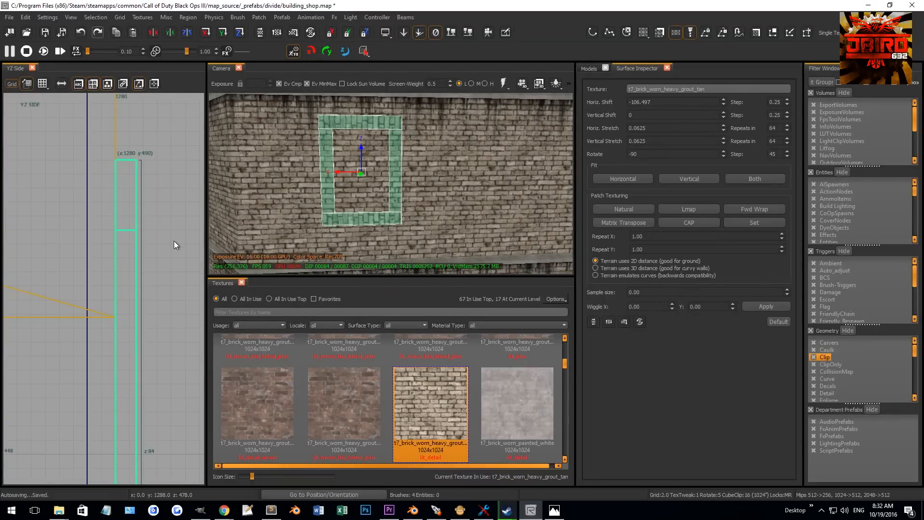
key(1)
drag(171, 241, 162, 242)
key(ctrl+Tab)
key(ctrl+Tab)
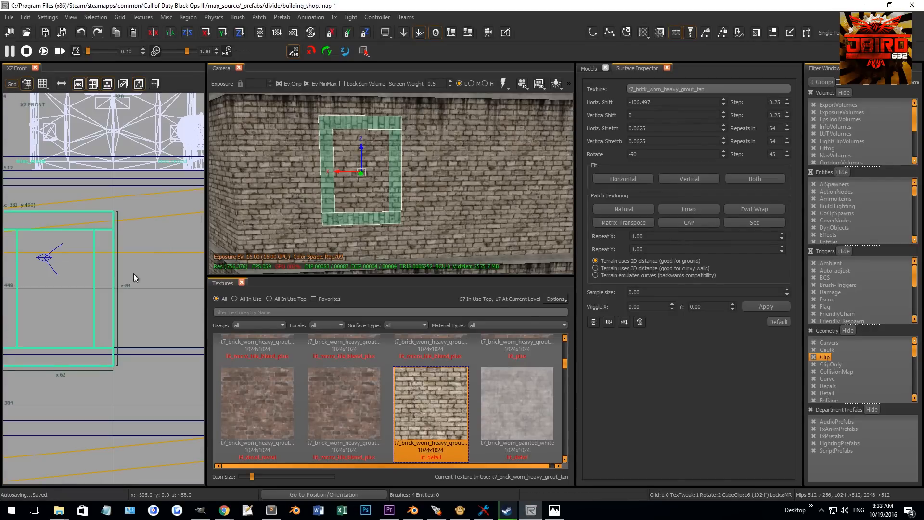
- Widen the bottom frame piece to about 70 units in the front view to form a sill
key(Escape)
click(384, 218)
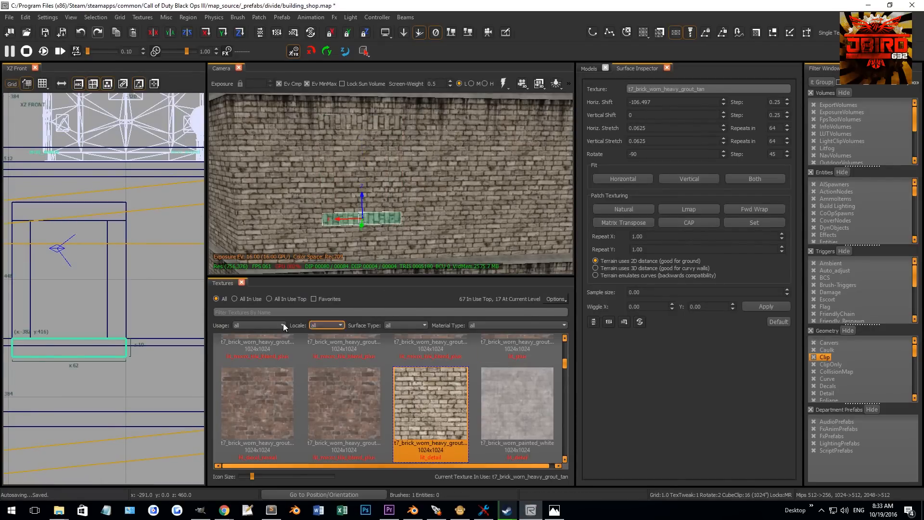
key(3)
drag(114, 362, 142, 342)
right_drag(97, 341, 148, 341)
drag(58, 344, 50, 344)
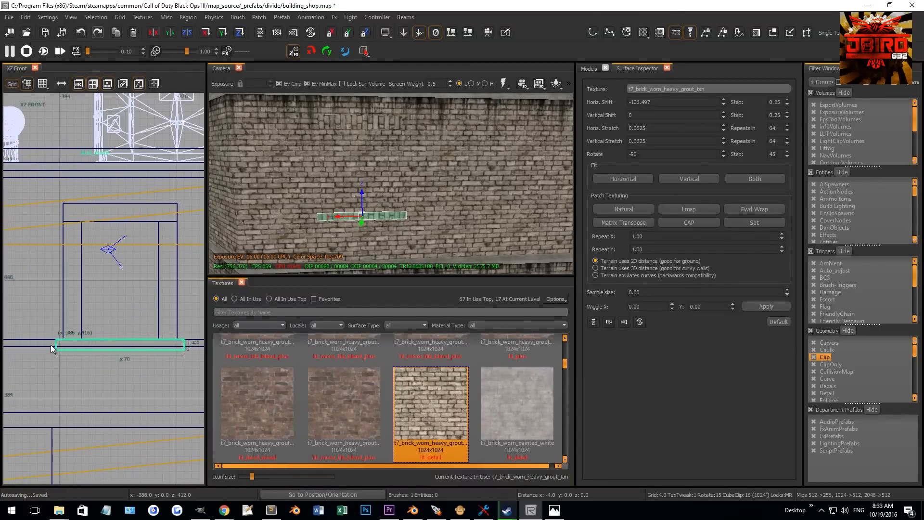
- Extend the bottom sill piece outward from the wall in the side view
key(ctrl+Tab)
scroll(121, 277, up, 3)
key(2)
drag(114, 301, 131, 303)
right_drag(419, 241, 422, 249)
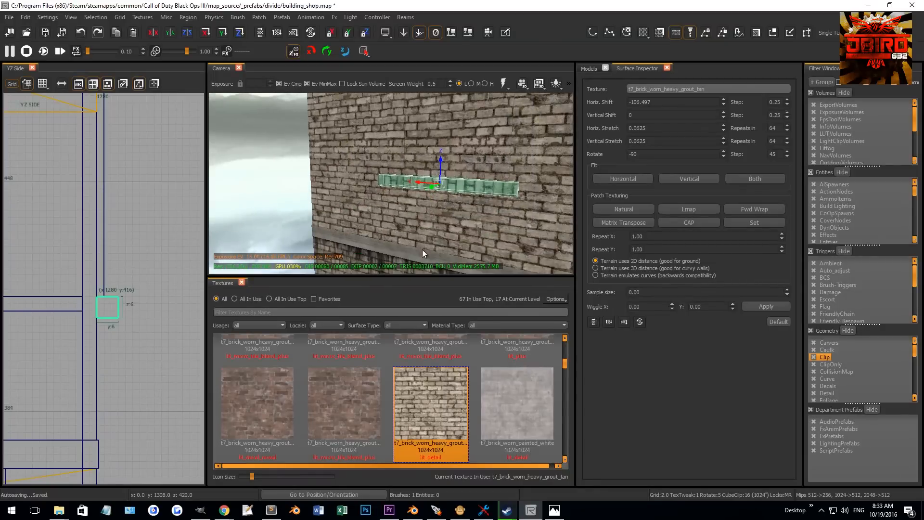
- Apply the mtl_fxanim_gp_concrete_trim_beveled_01_crack texture to the selected sill piece
scroll(390, 388, up, 2)
key(u)
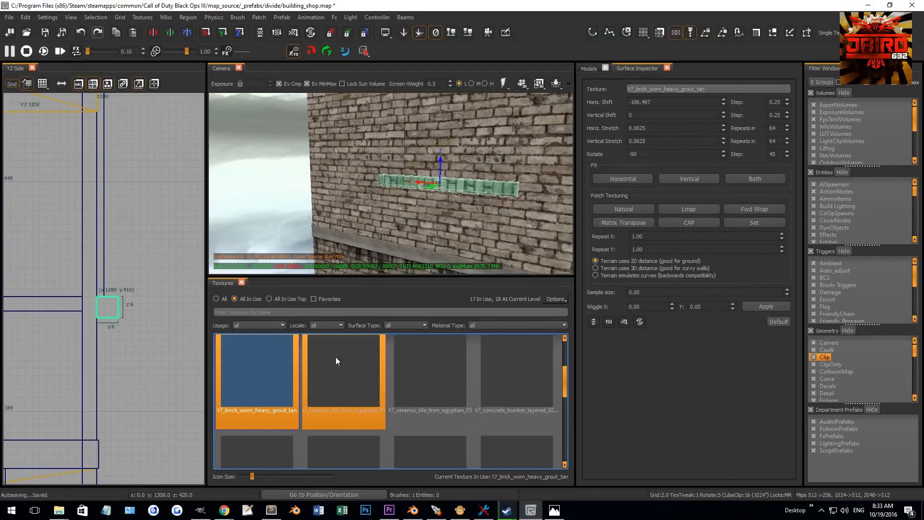
scroll(383, 371, down, 5)
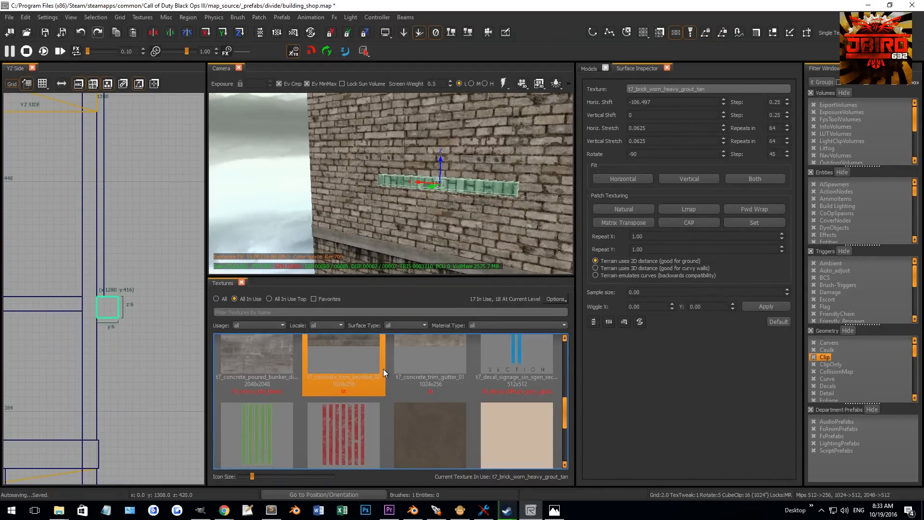
scroll(383, 369, up, 2)
scroll(390, 371, down, 2)
scroll(389, 377, up, 5)
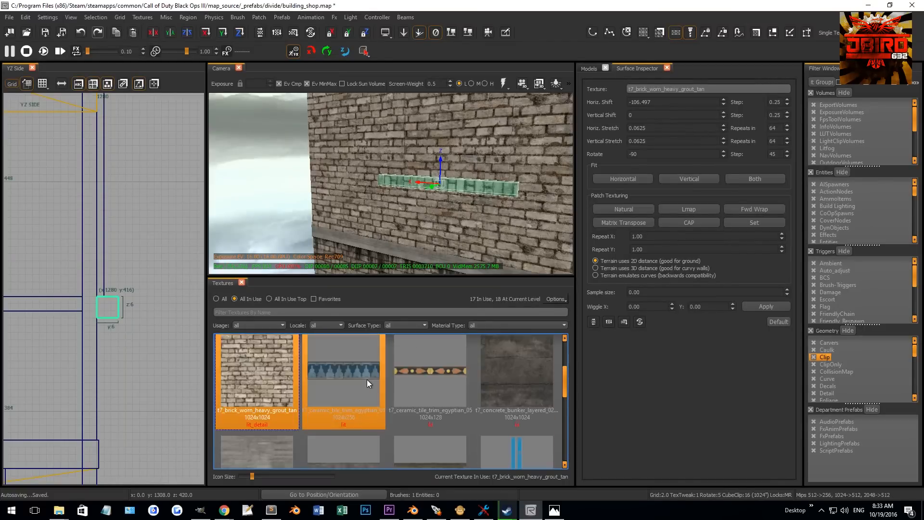
click(429, 385)
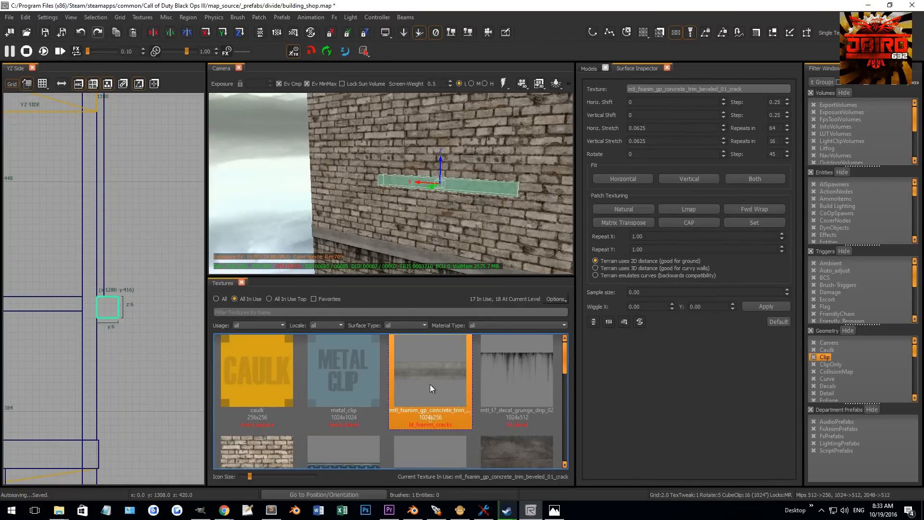
scroll(409, 221, down, 3)
key(Escape)
- Select and inspect the brushes in and around the window opening in the camera and front views
scroll(417, 185, up, 1)
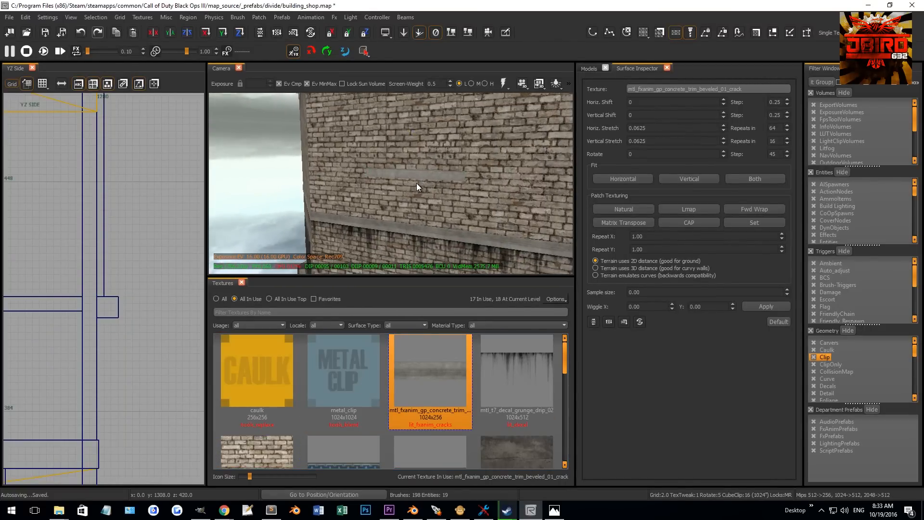
shift+click(423, 149)
scroll(119, 267, down, 9)
key(ctrl+Tab)
key(ctrl+Tab)
scroll(169, 287, up, 6)
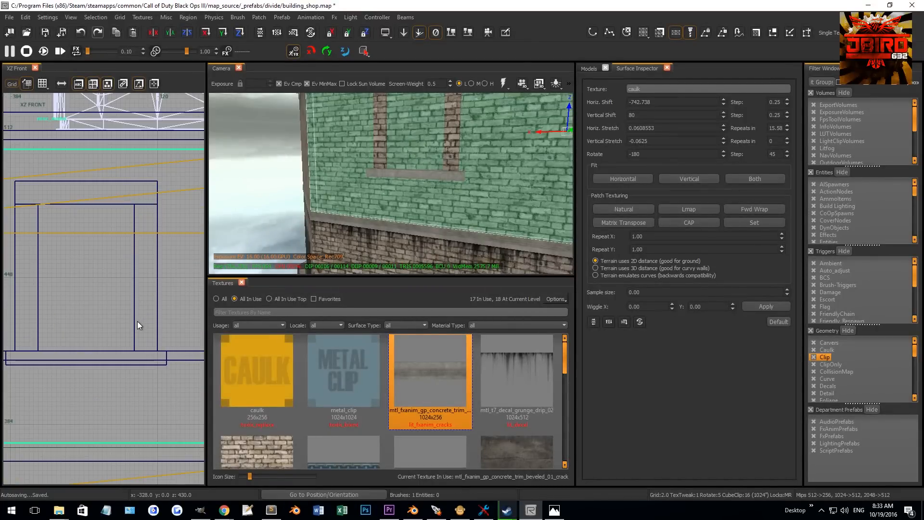
click(134, 301)
key(shift+Return)
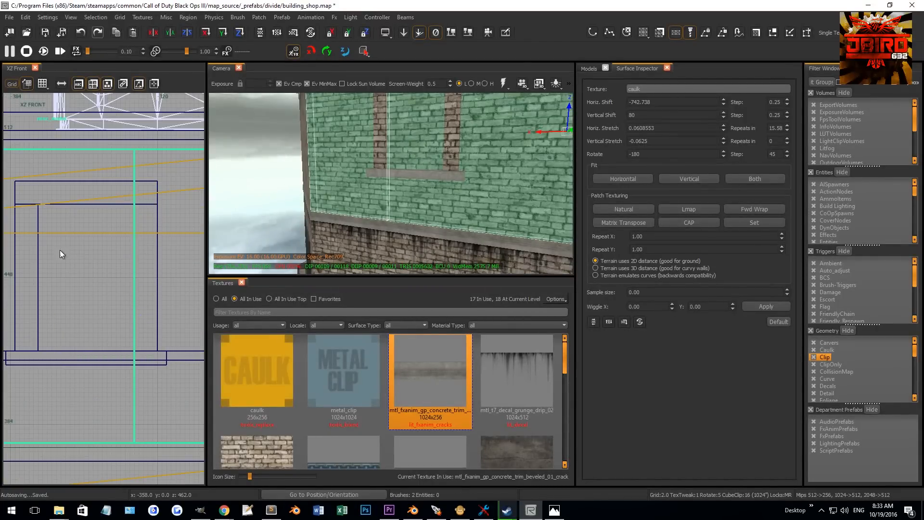
click(36, 263)
key(shift+Return)
key(Escape)
shift+click(435, 145)
scroll(165, 274, down, 4)
scroll(115, 300, up, 7)
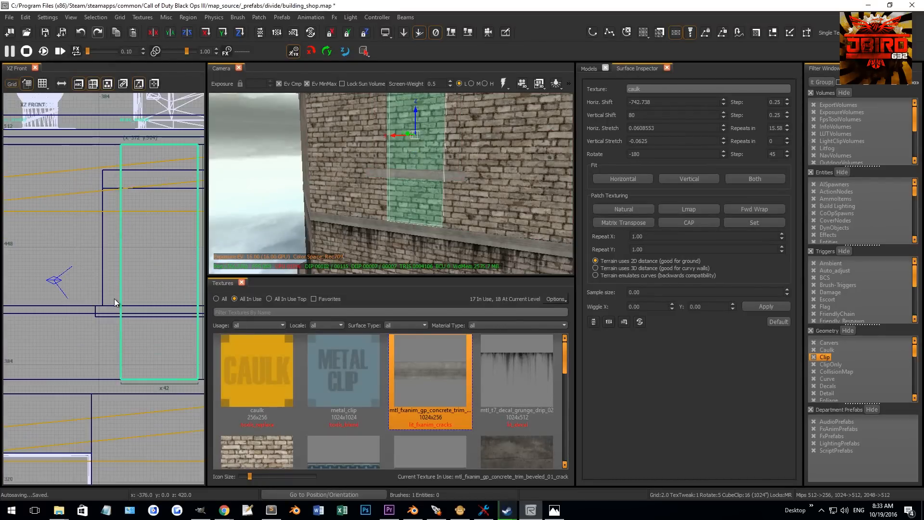
click(132, 317)
click(153, 316)
key(shift+Return)
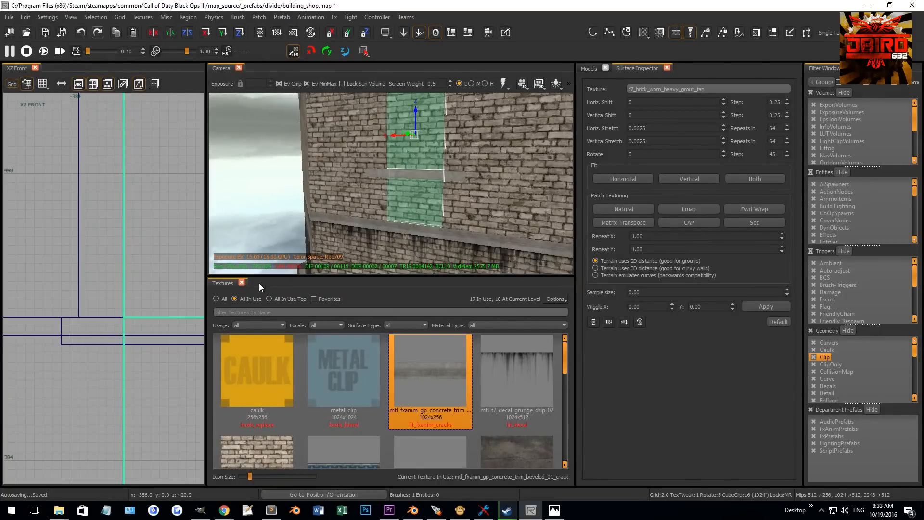
key(Escape)
shift+click(428, 145)
scroll(121, 313, down, 5)
- Draw a brush filling the window opening, about 42 by 64 units, and texture it with caulk
right_drag(121, 313, 99, 332)
mouse_move(138, 360)
mouse_down()
mouse_move(149, 258)
mouse_move(154, 333)
mouse_up()
scroll(101, 235, up, 6)
scroll(96, 249, up, 1)
key(Escape)
scroll(103, 260, down, 3)
scroll(154, 339, down, 2)
right_drag(155, 339, 110, 271)
drag(136, 325, 187, 419)
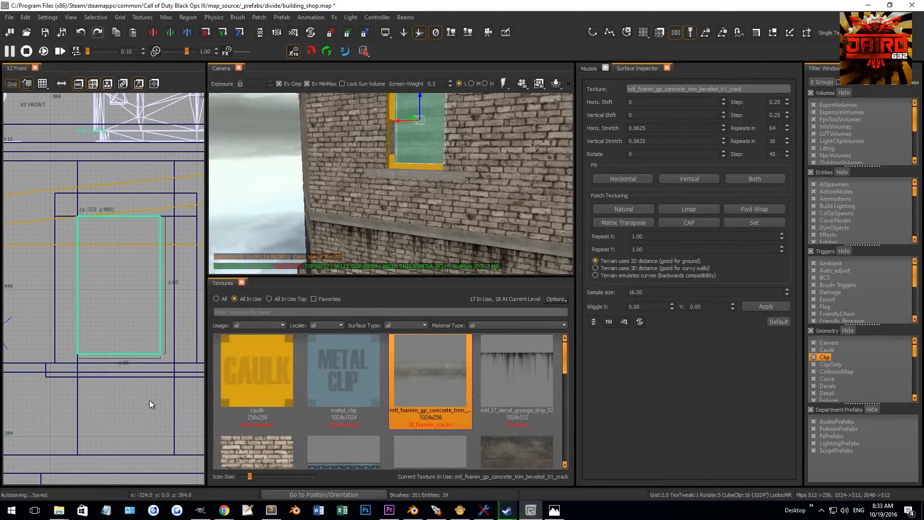
scroll(145, 380, up, 3)
right_drag(154, 362, 95, 355)
drag(132, 342, 157, 358)
click(267, 371)
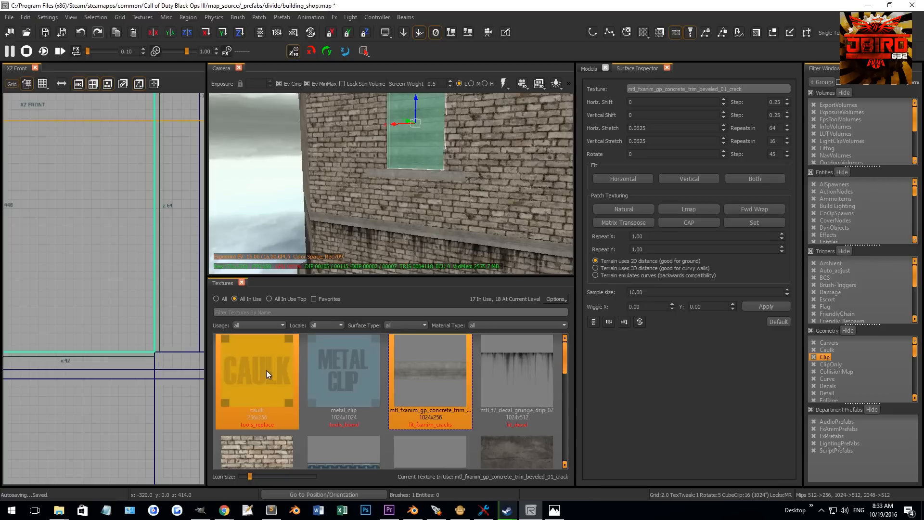
- Search the textures for "window" and apply t7_glass_window_warehouse to the window panel
click(227, 299)
click(229, 311)
text(window)
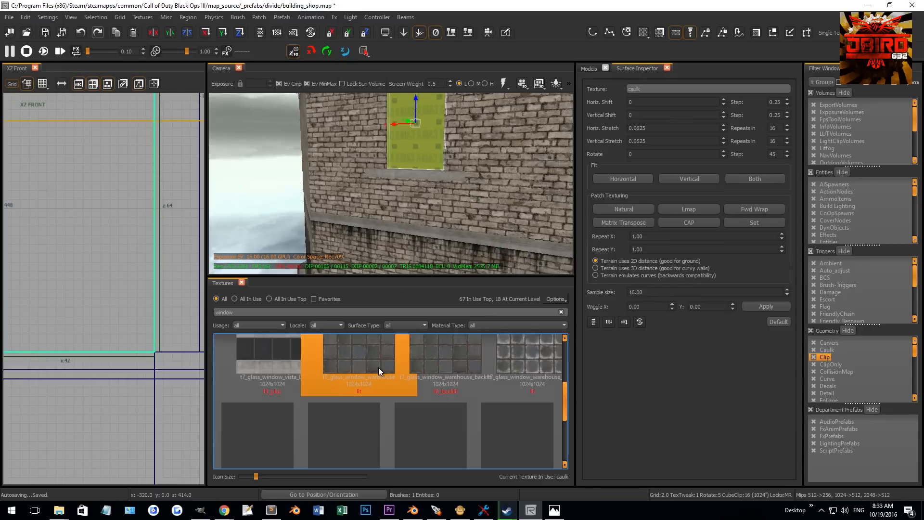
scroll(378, 364, down, 5)
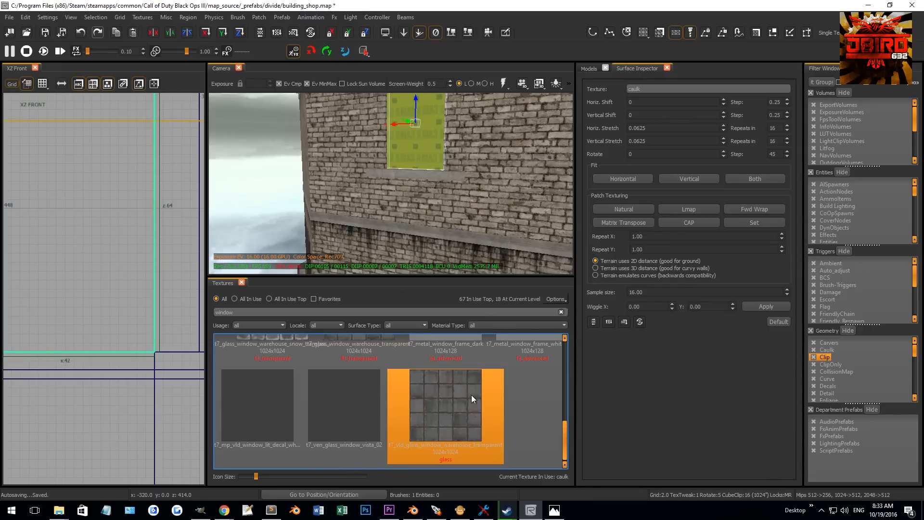
scroll(325, 423, up, 6)
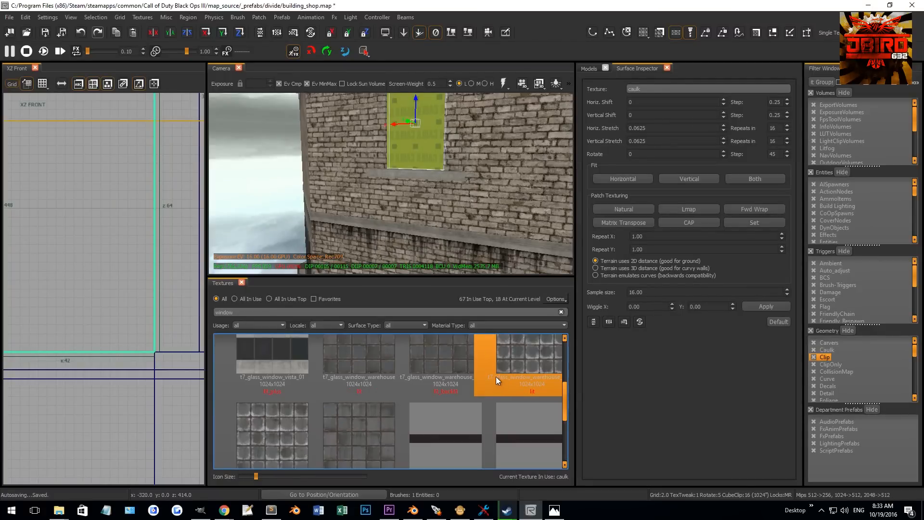
scroll(302, 365, down, 3)
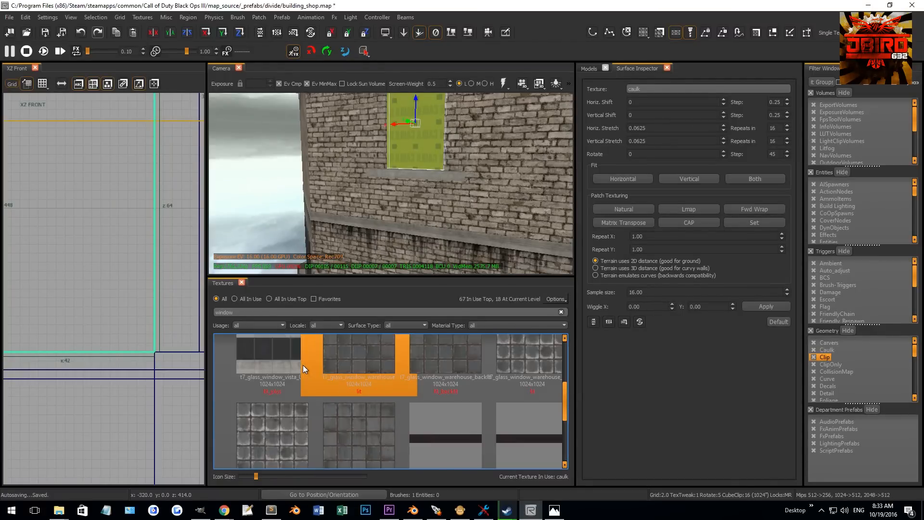
click(359, 362)
mouse_move(381, 207)
right_down()
mouse_move(385, 193)
mouse_move(375, 219)
mouse_move(406, 196)
mouse_move(424, 204)
mouse_move(432, 192)
mouse_move(419, 200)
mouse_move(443, 216)
right_up()
key(Escape)
ctrl+shift+click(407, 196)
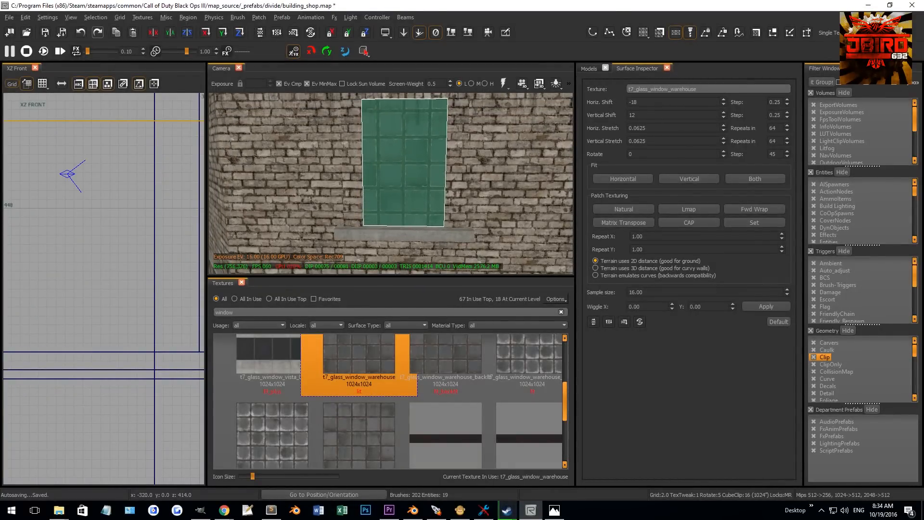
- Shift the glass texture vertically so its panes line up within the opening
shift+right_drag(432, 192, 431, 204)
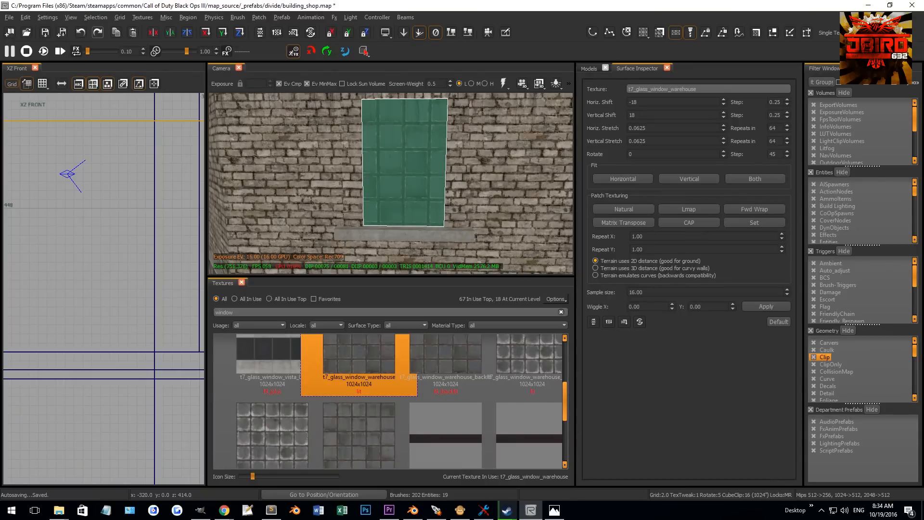
shift+right_drag(431, 204, 378, 190)
key(Escape)
- Inspect the side frame pieces and sill around the glass panel
shift+click(381, 181)
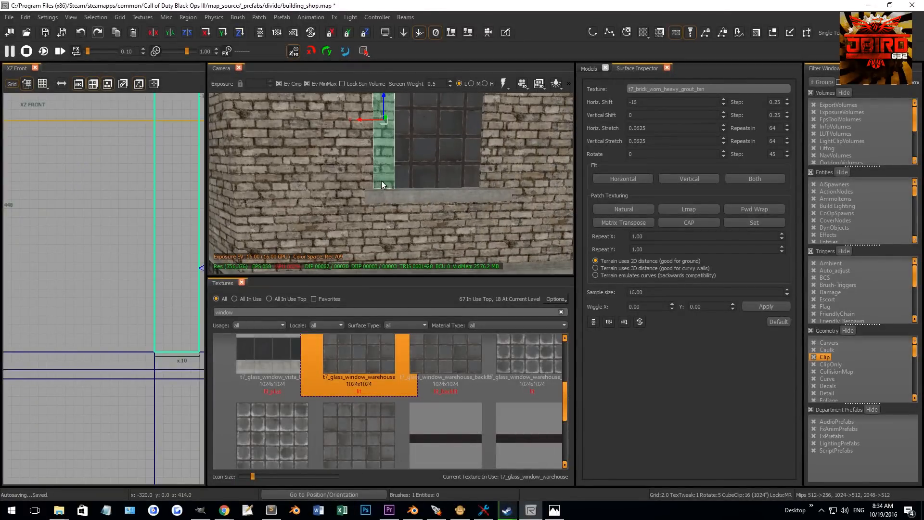
shift+click(385, 193)
scroll(107, 371, down, 4)
scroll(184, 371, up, 2)
key(3)
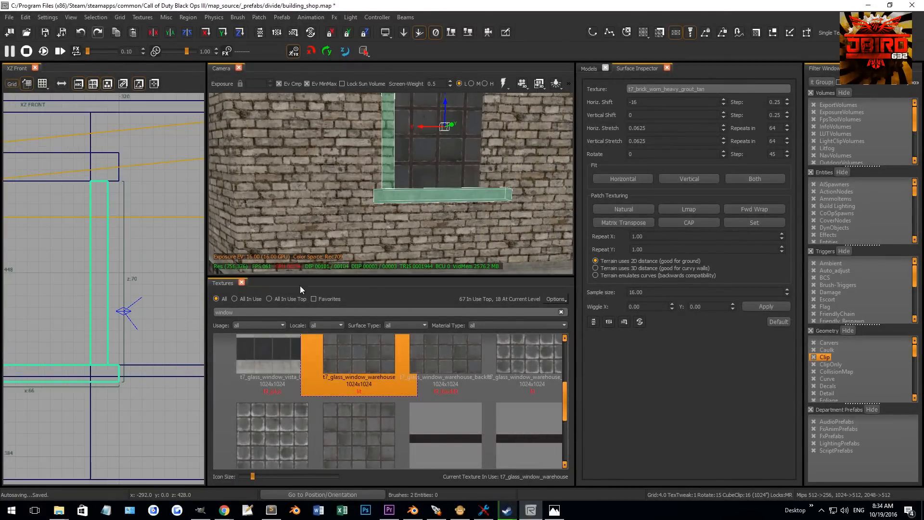
key(Escape)
shift+click(495, 172)
scroll(64, 373, down, 2)
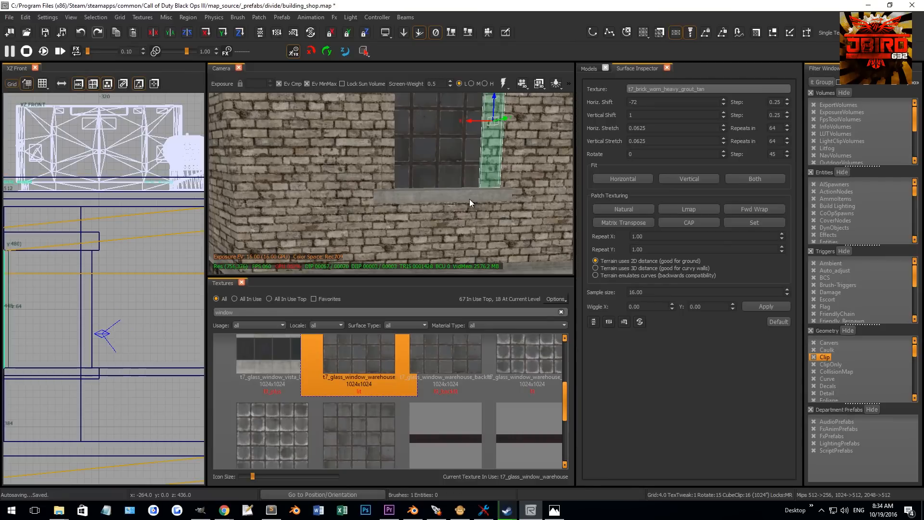
shift+click(467, 197)
key(Escape)
right_drag(380, 202, 391, 149)
- Shorten the top frame piece above the window to about 54 units wide in the front view
shift+click(414, 101)
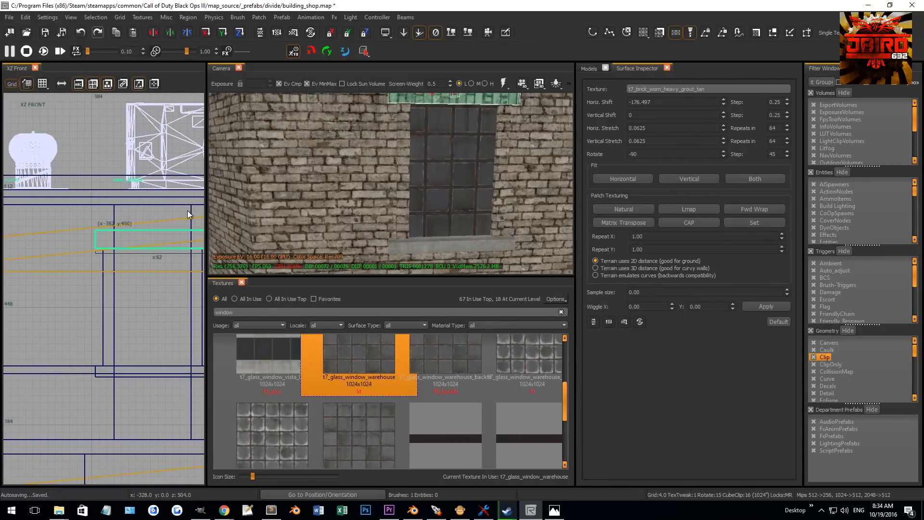
right_drag(140, 214, 120, 226)
drag(64, 250, 73, 248)
drag(142, 217, 143, 223)
right_drag(143, 223, 90, 235)
drag(162, 263, 154, 264)
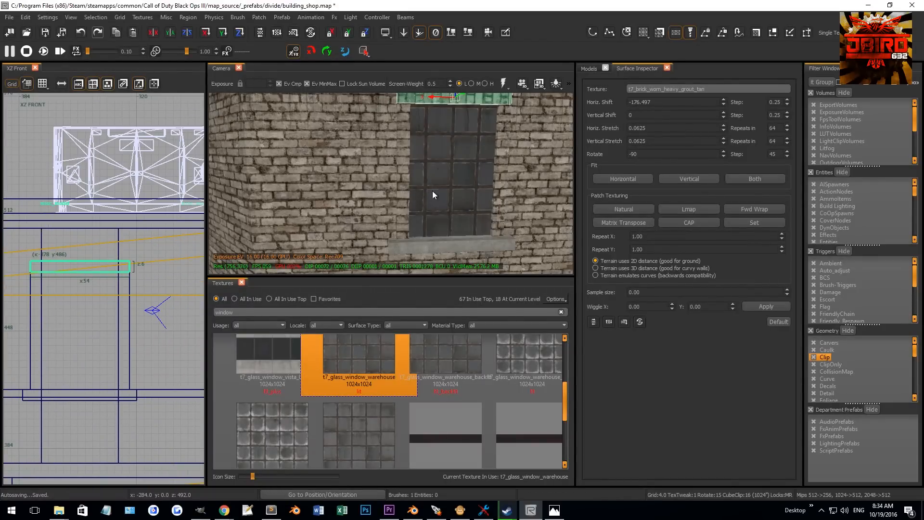
key(Escape)
- Preview the window with lighting enabled and orbit around it in the camera view
mouse_move(446, 174)
right_down()
mouse_move(449, 166)
mouse_move(395, 155)
right_up()
key(F8)
ctrl+shift+click(393, 155)
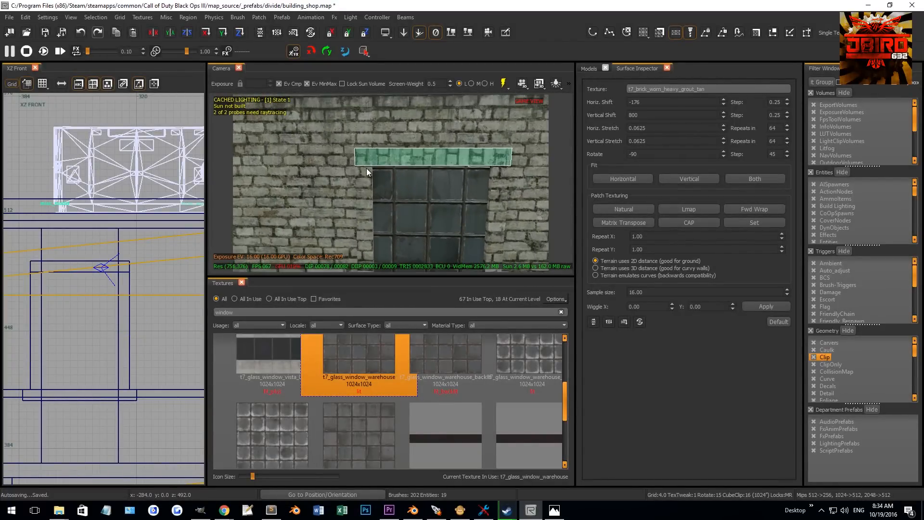
ctrl+shift+click(367, 171)
ctrl+shift+click(495, 178)
middle_click(495, 179)
key(Escape)
right_drag(496, 178, 487, 175)
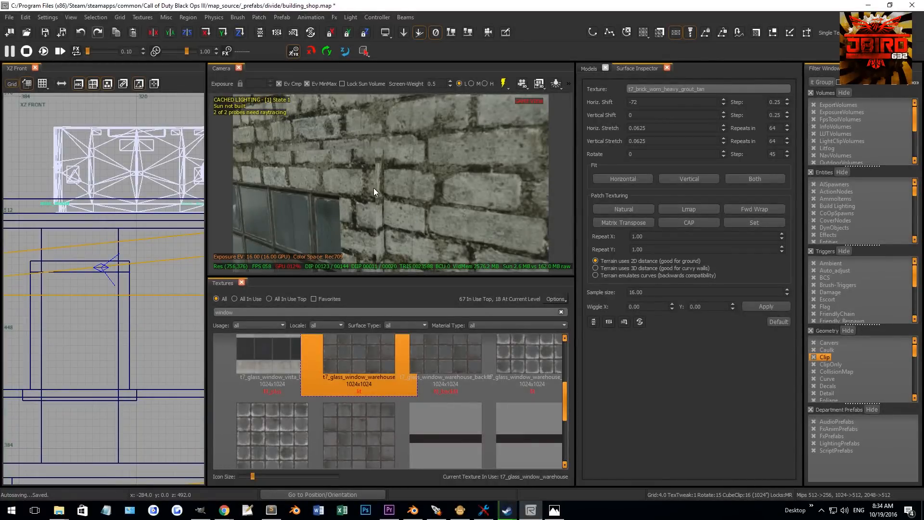
right_drag(365, 183, 412, 181)
ctrl+shift+click(410, 191)
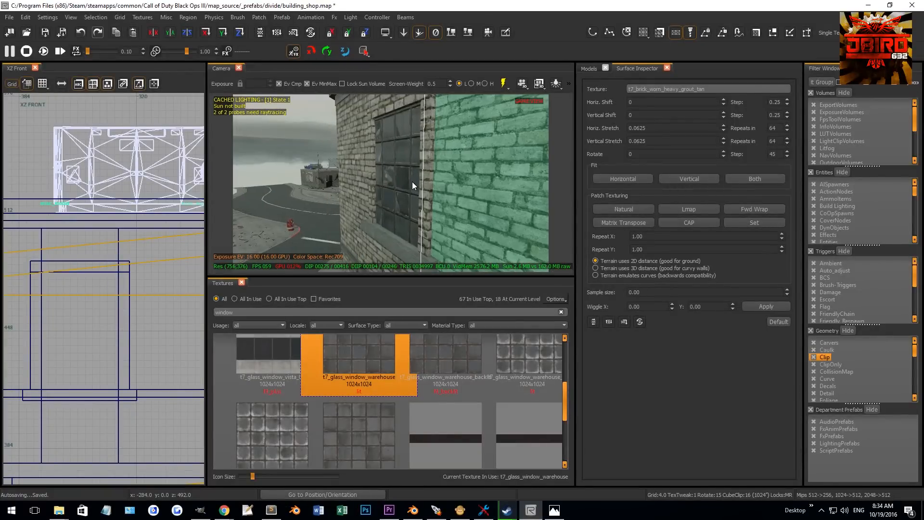
key(Escape)
ctrl+shift+click(432, 176)
key(Escape)
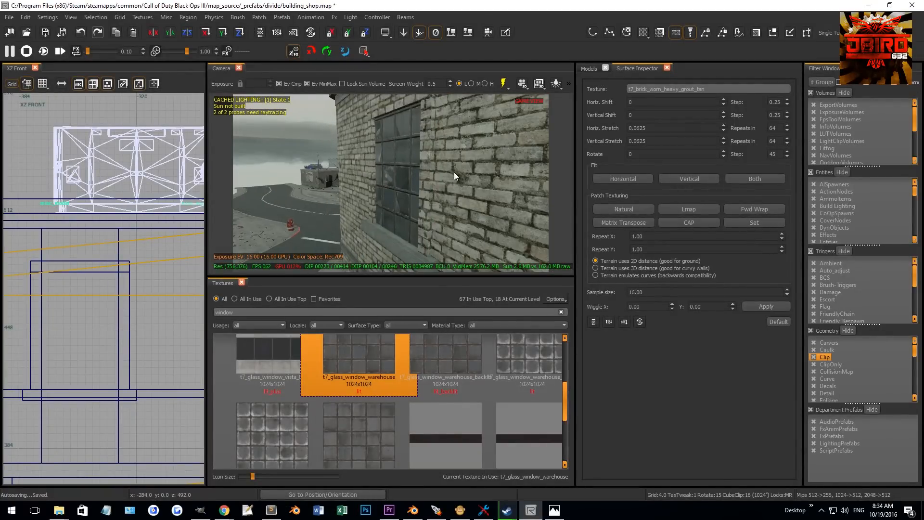
ctrl+shift+click(454, 172)
scroll(107, 278, down, 5)
scroll(110, 288, up, 3)
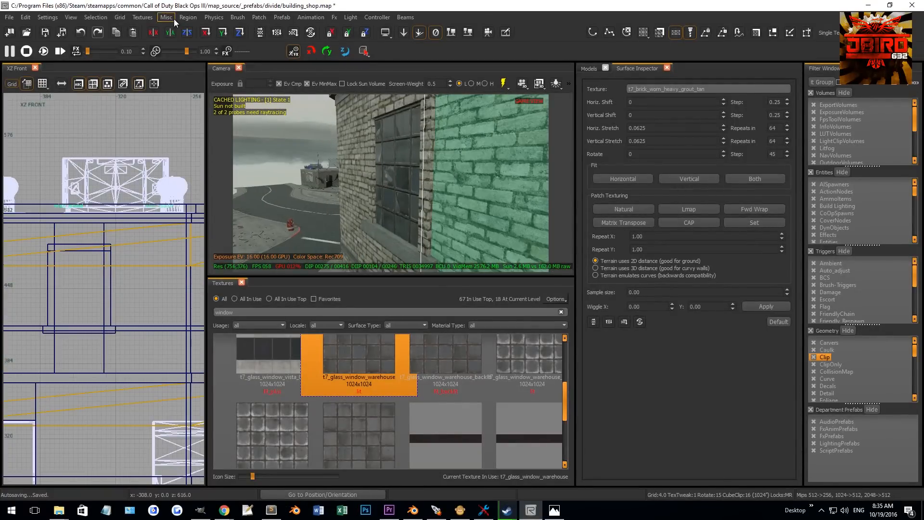
- Convert the selected wall face into a terrain patch with Faces to Terrain and reposition it in the front view
click(258, 17)
mouse_move(280, 39)
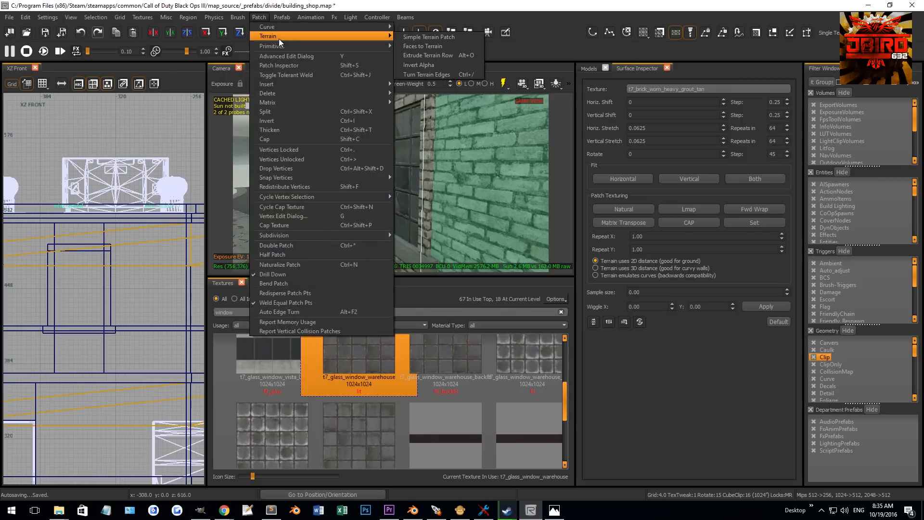
click(414, 47)
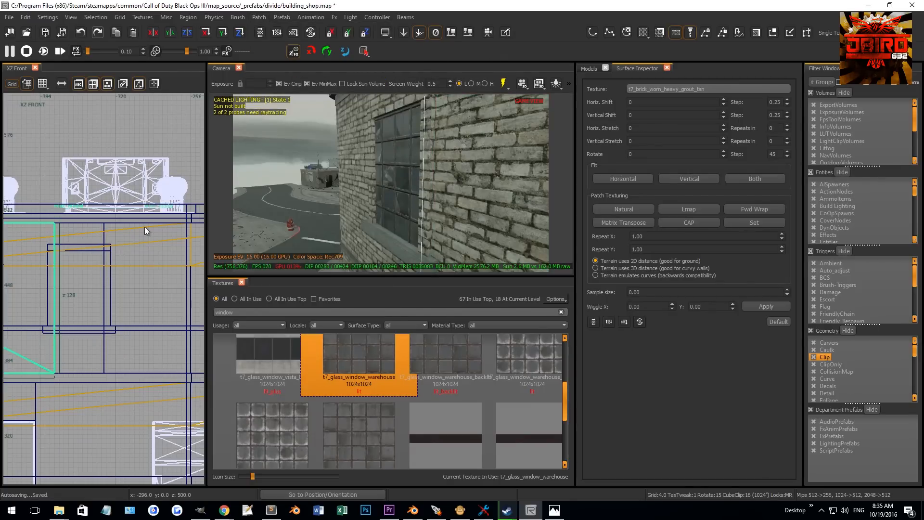
scroll(146, 227, down, 1)
right_drag(107, 299, 165, 244)
drag(102, 332, 102, 294)
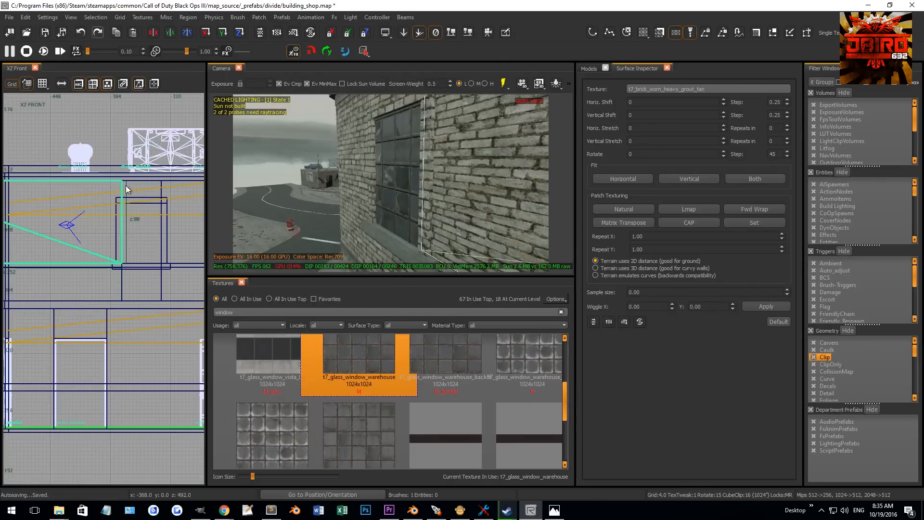
scroll(145, 225, up, 3)
drag(135, 239, 129, 237)
drag(95, 140, 103, 187)
scroll(97, 260, down, 5)
right_drag(96, 260, 150, 260)
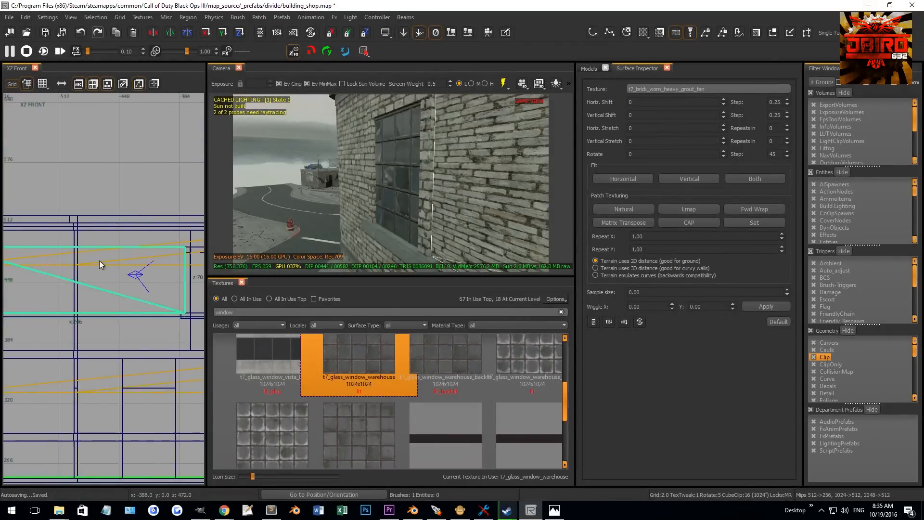
scroll(108, 260, down, 6)
drag(25, 267, 81, 266)
- Clear the texture filter and show only in-use textures
scroll(162, 263, up, 2)
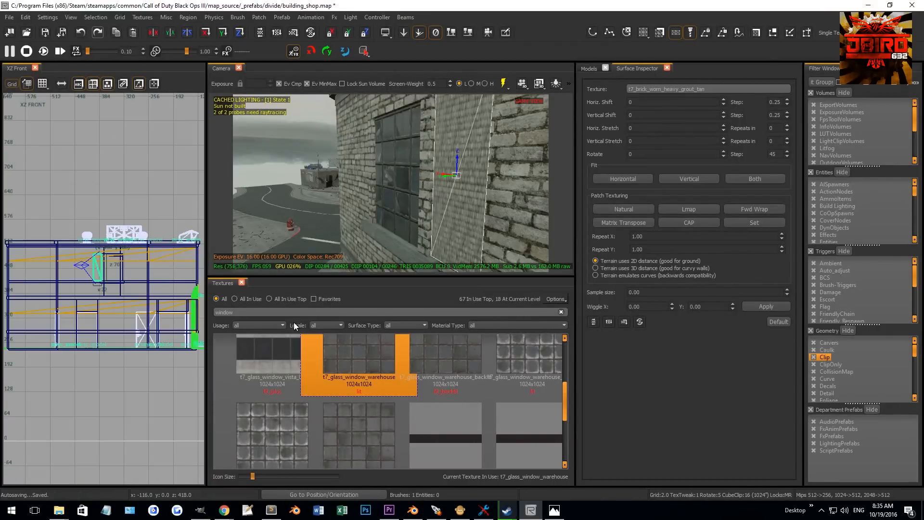
key(BackSpace)
key(BackSpace)
key(BackSpace)
key(BackSpace)
key(BackSpace)
key(BackSpace)
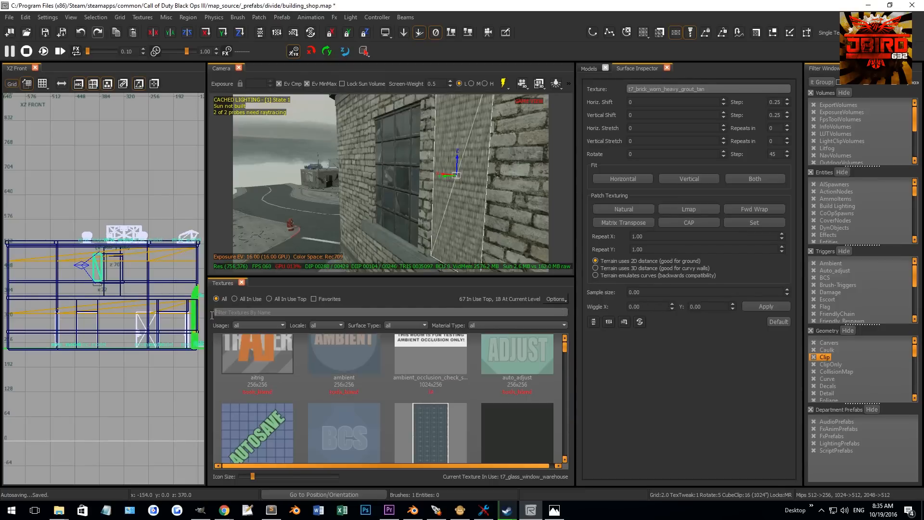
scroll(412, 395, down, 6)
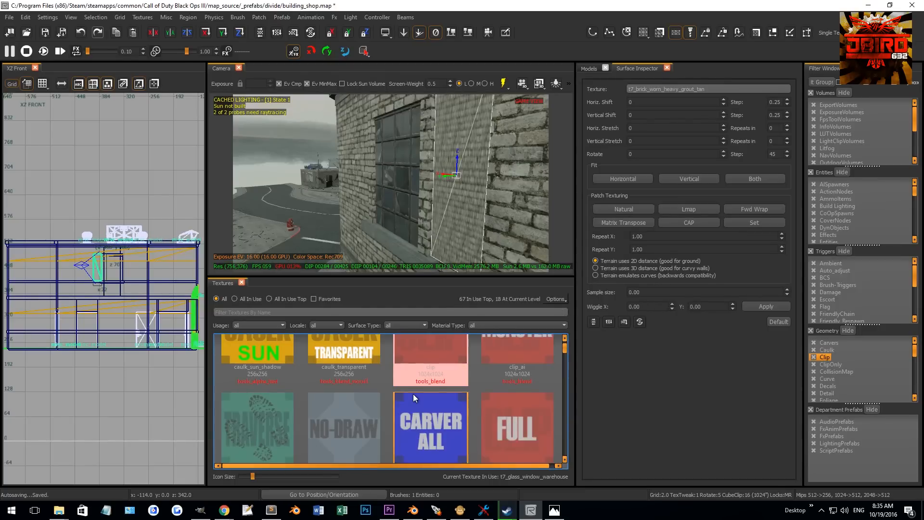
key(u)
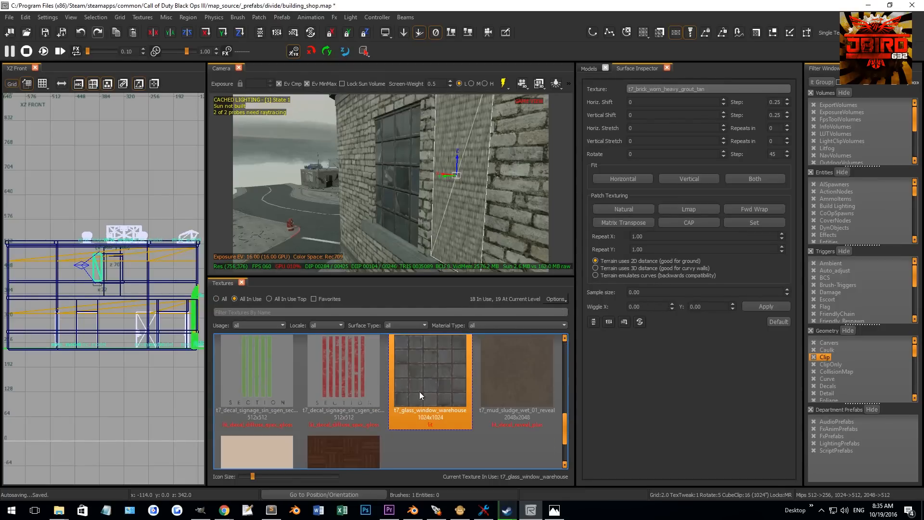
- Apply the t7_mud_sludge_wet_01_reveal texture to the terrain patch and position it beside the window in the front view
click(499, 382)
scroll(103, 279, up, 6)
mouse_move(347, 202)
right_down()
mouse_move(361, 178)
mouse_move(349, 219)
right_up()
right_drag(126, 225, 92, 249)
key(space)
drag(46, 239, 142, 245)
mouse_move(145, 279)
mouse_down()
mouse_move(148, 183)
mouse_move(17, 191)
mouse_up()
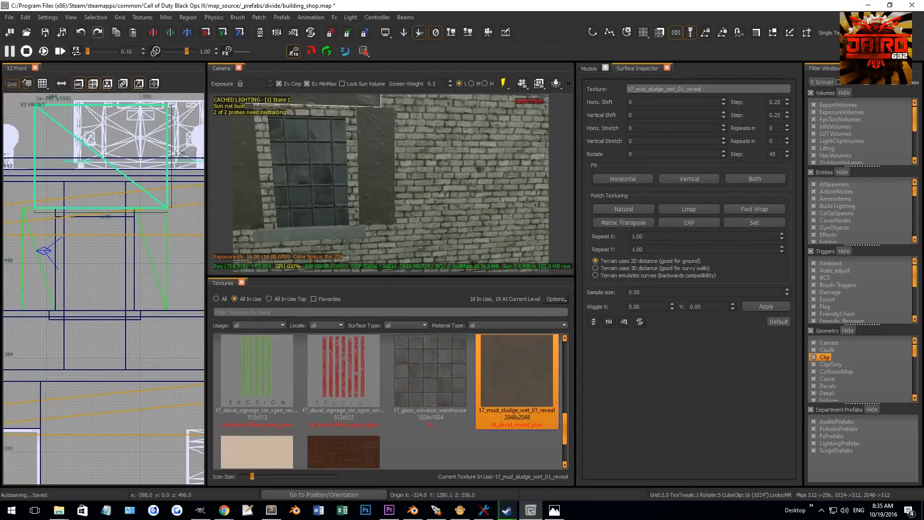
- Drag the reveal patch's edges in the front view to line up with the window opening
right_drag(4, 186, 55, 195)
drag(55, 194, 42, 194)
drag(129, 111, 126, 181)
right_drag(126, 181, 118, 189)
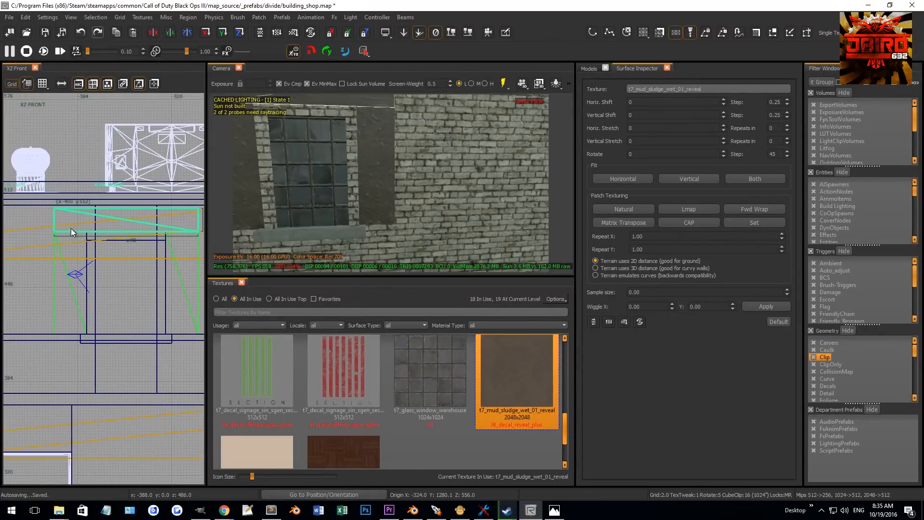
scroll(62, 229, up, 2)
drag(112, 235, 121, 236)
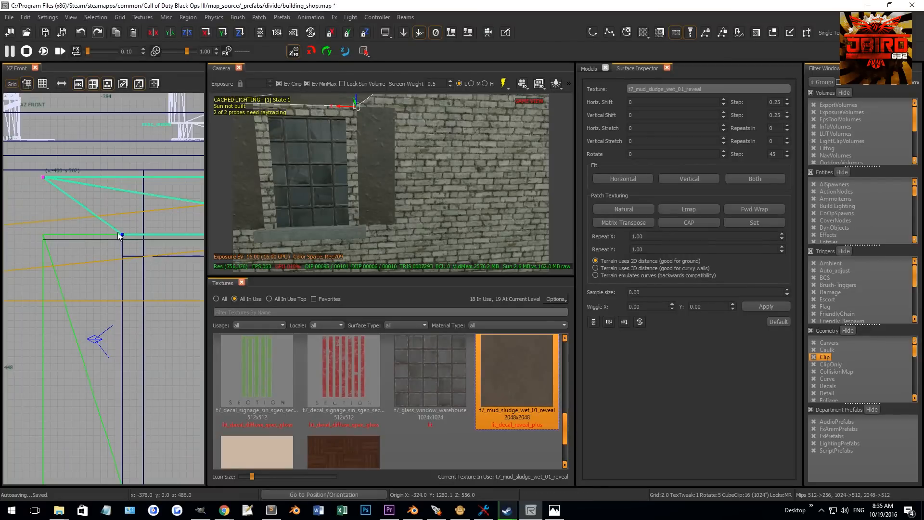
scroll(116, 233, down, 1)
right_drag(113, 234, 4, 262)
drag(180, 267, 143, 267)
shift+click(363, 141)
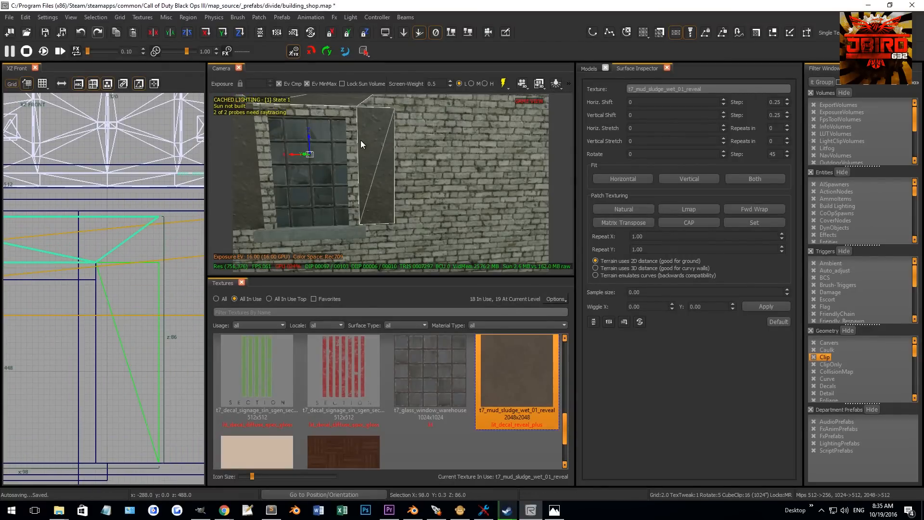
- Edit the patch vertices so the reveal angles inward around the window frame
right_drag(360, 140, 375, 140)
shift+click(362, 139)
key(v)
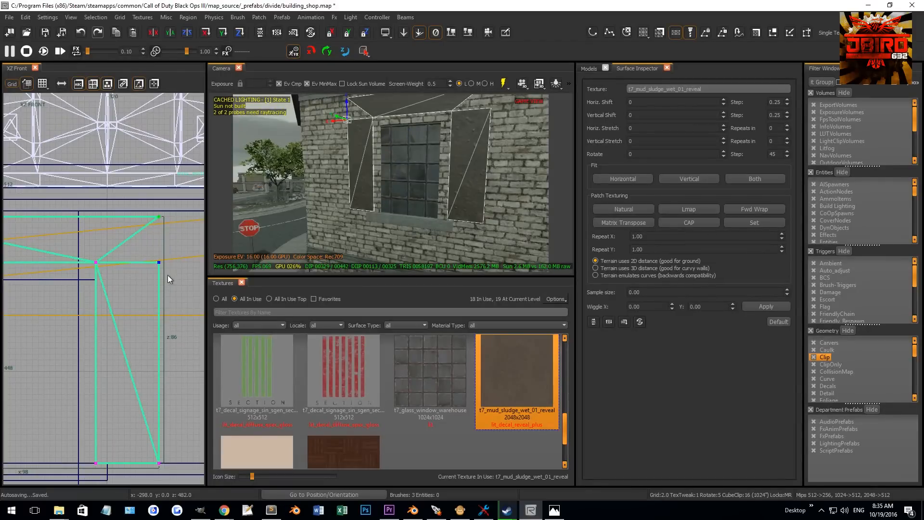
right_drag(169, 224, 141, 223)
drag(50, 250, 85, 221)
scroll(86, 220, down, 5)
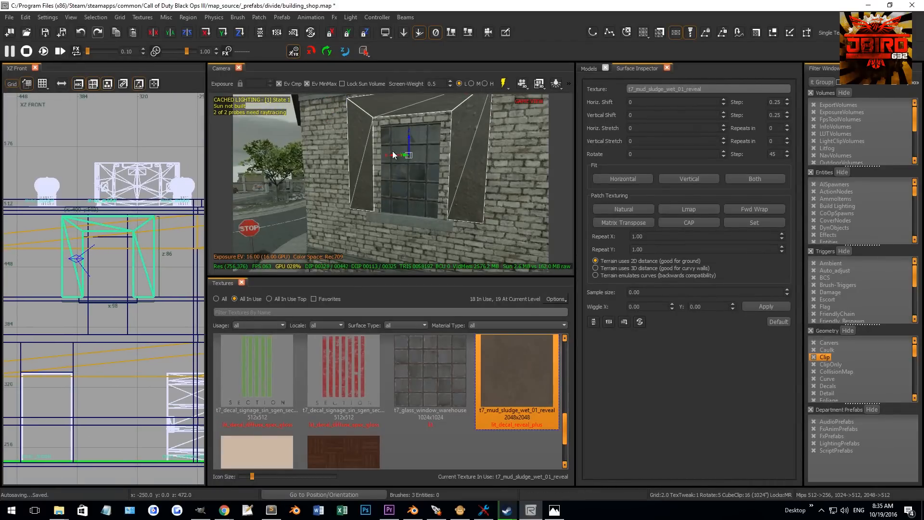
- Rotate and reposition a reveal patch around the window in the front view
ctrl+right_drag(420, 163, 426, 151)
key(Escape)
shift+click(405, 112)
key(r)
scroll(99, 242, up, 1)
key(4)
drag(117, 231, 141, 290)
key(r)
drag(132, 216, 119, 313)
scroll(141, 317, up, 5)
scroll(147, 322, up, 2)
scroll(133, 315, down, 3)
scroll(133, 316, up, 4)
key(1)
scroll(120, 313, down, 4)
key(Escape)
- Select the side reveal patches and drag their lower vertices down to the window's bottom edge in the front view
shift+click(469, 213)
mouse_move(138, 272)
right_down()
mouse_move(115, 238)
mouse_move(95, 256)
right_up()
scroll(137, 272, down, 4)
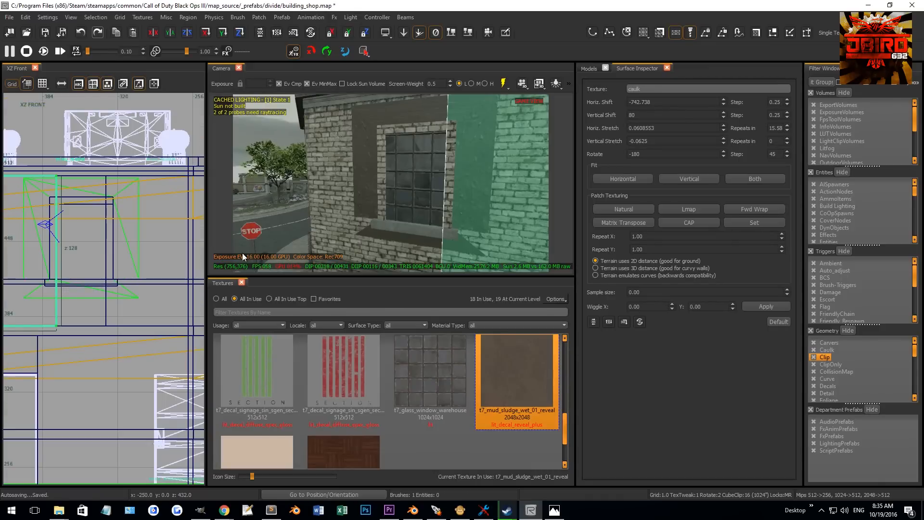
shift+click(476, 112)
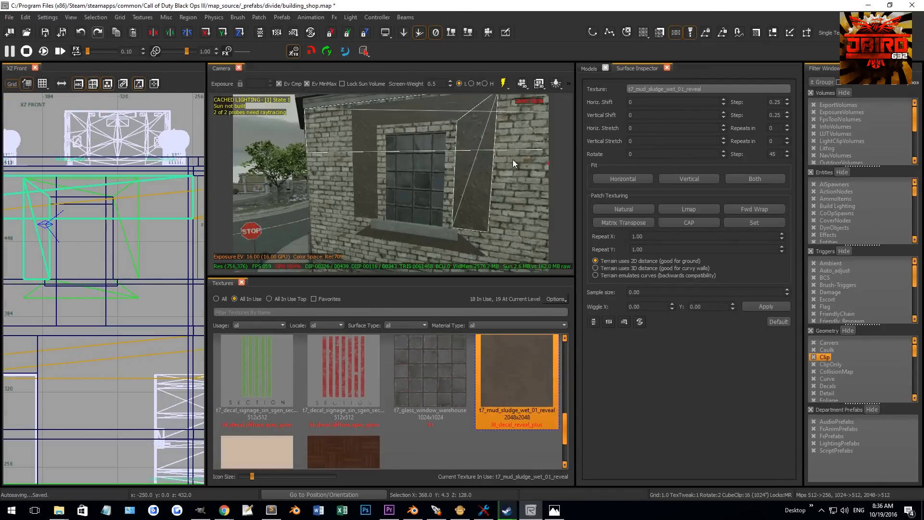
shift+click(345, 169)
shift+click(364, 166)
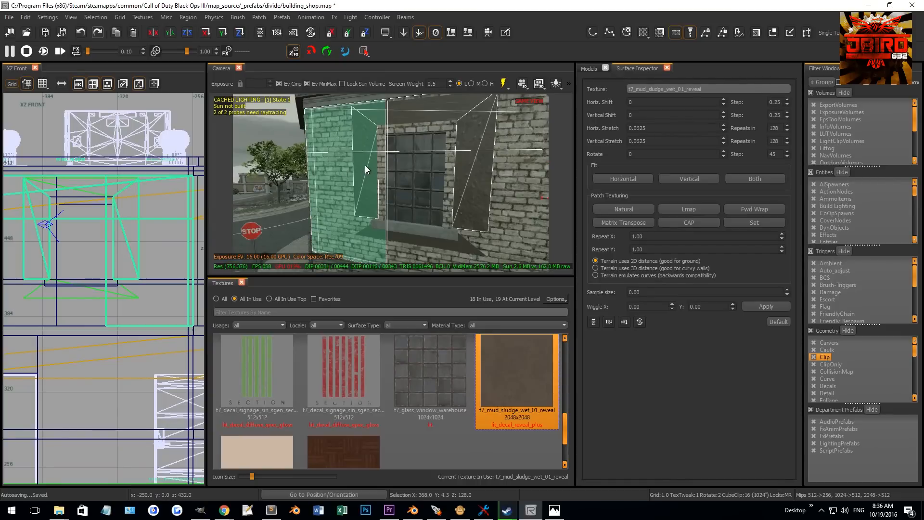
shift+click(328, 140)
key(v)
scroll(139, 281, up, 7)
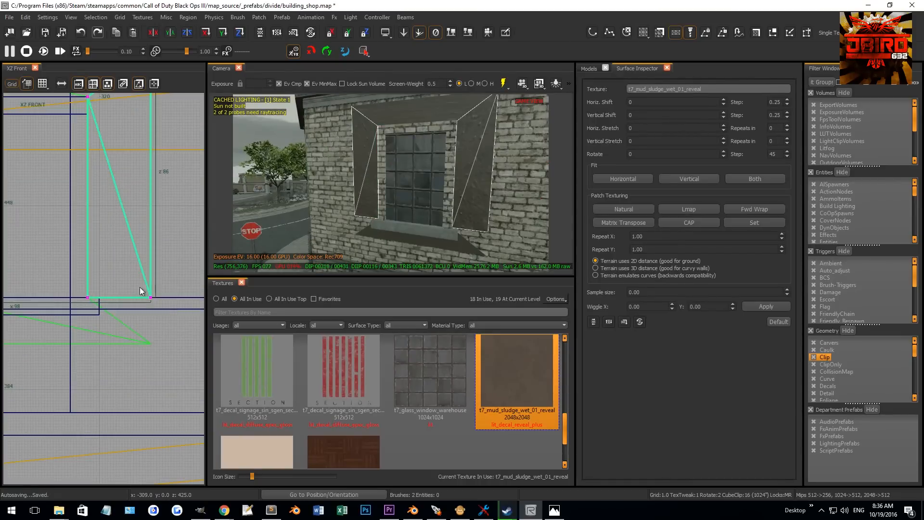
drag(143, 286, 143, 376)
scroll(143, 375, down, 10)
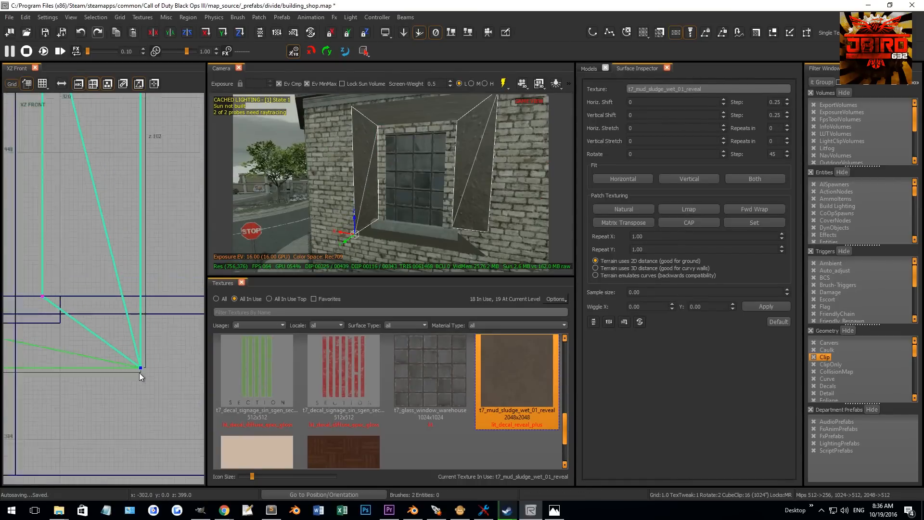
scroll(91, 375, up, 5)
click(96, 302)
scroll(96, 302, up, 4)
drag(105, 302, 106, 363)
key(v)
- Select all reveal patches around the window and apply Natural and Lmap patch texturing
shift+click(453, 102)
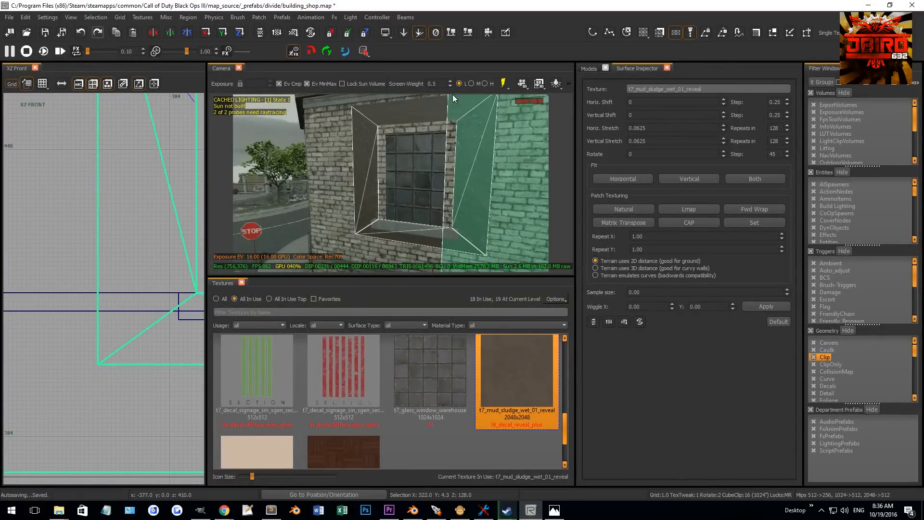
shift+click(436, 106)
shift+click(438, 106)
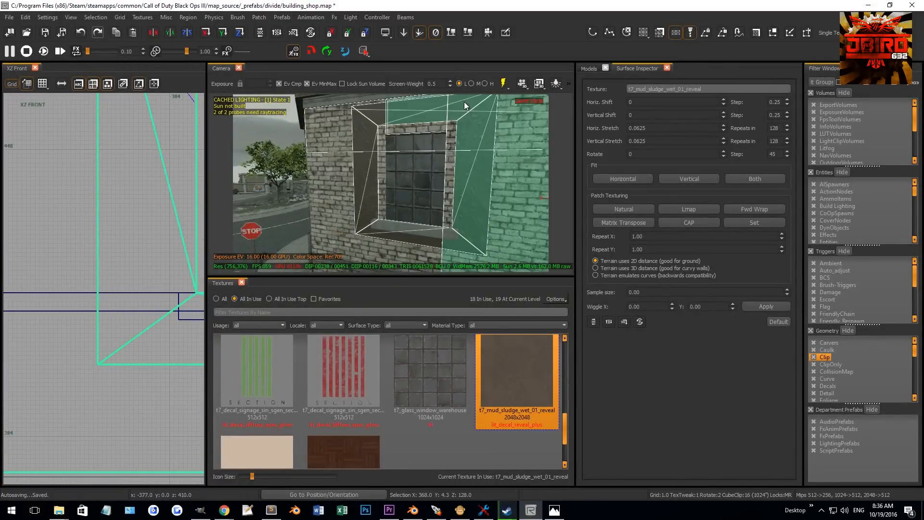
shift+click(465, 105)
shift+click(461, 106)
shift+click(440, 109)
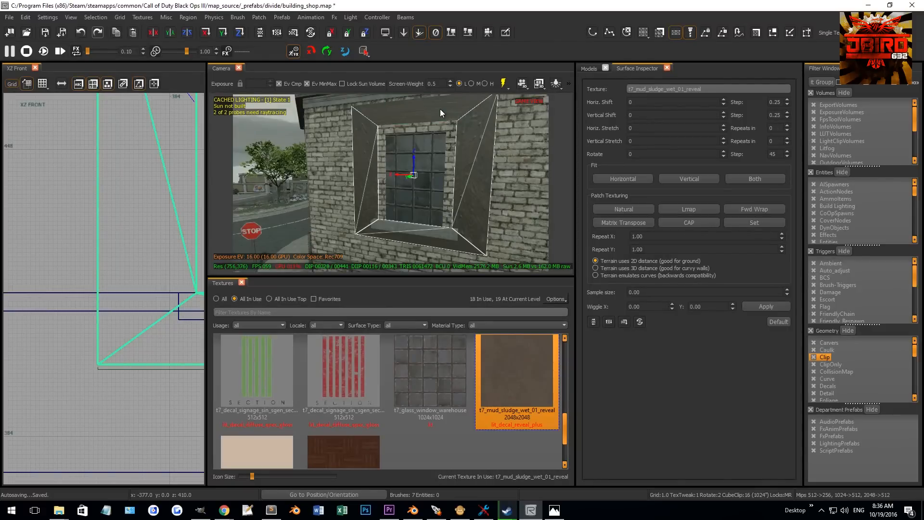
shift+click(367, 110)
shift+click(330, 152)
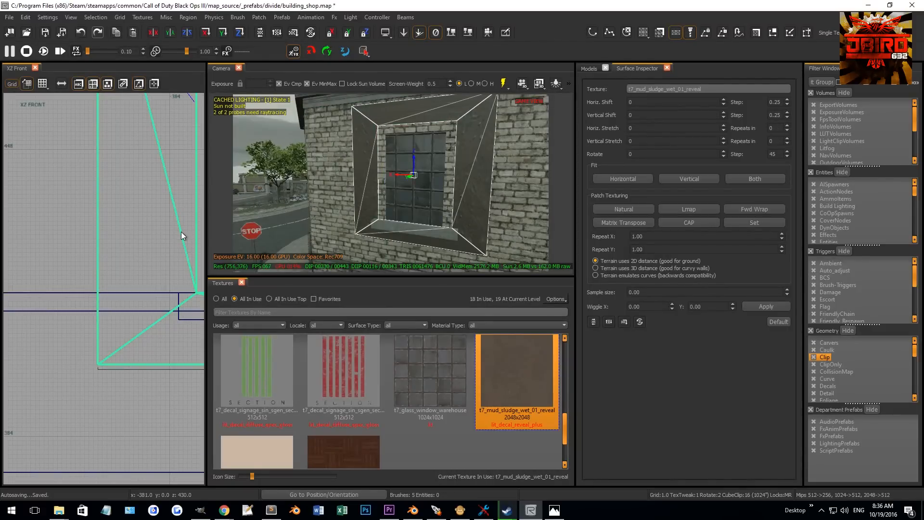
scroll(181, 232, down, 3)
click(625, 209)
click(687, 209)
- Fine-tune the reveal patches' vertices in the front view
right_drag(162, 243, 171, 298)
scroll(155, 244, down, 2)
key(v)
drag(173, 316, 10, 139)
scroll(112, 172, down, 4)
drag(168, 290, 75, 191)
- Enable vertex alpha editing on the reveal patches and set the alpha value to 169
key(g)
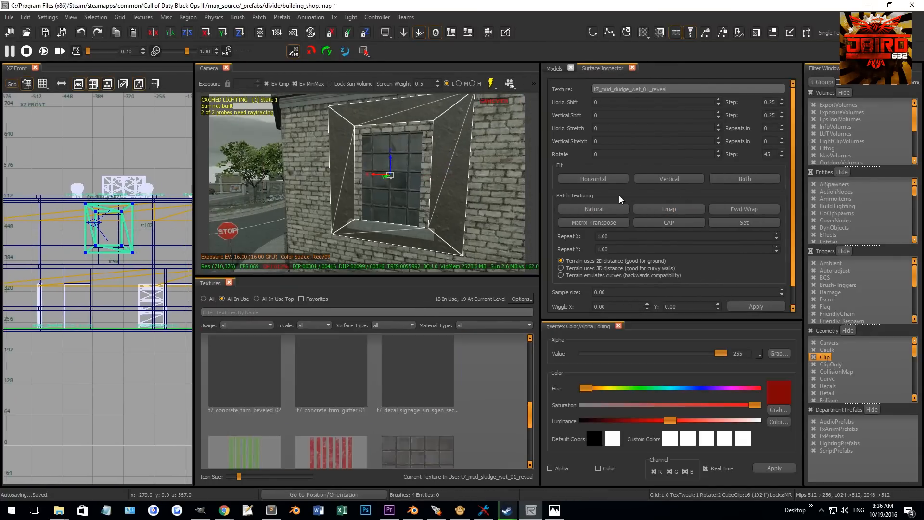
click(550, 468)
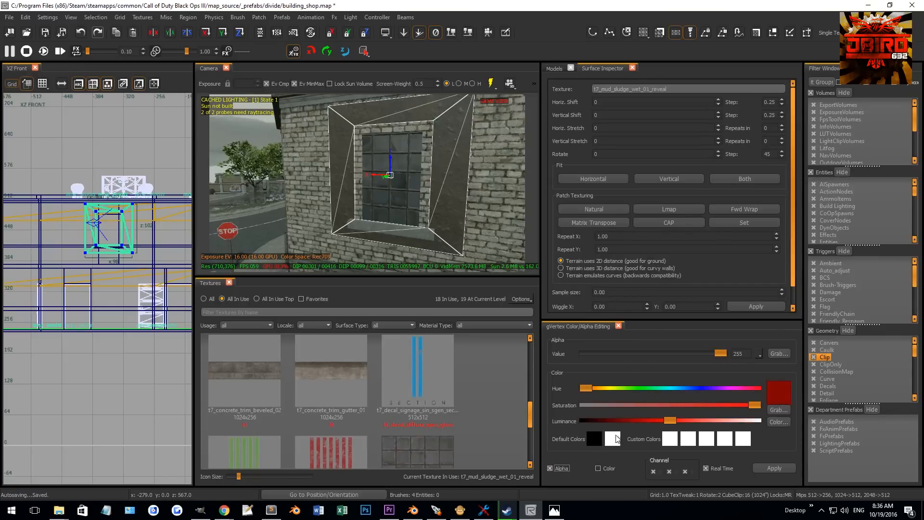
drag(721, 353, 582, 348)
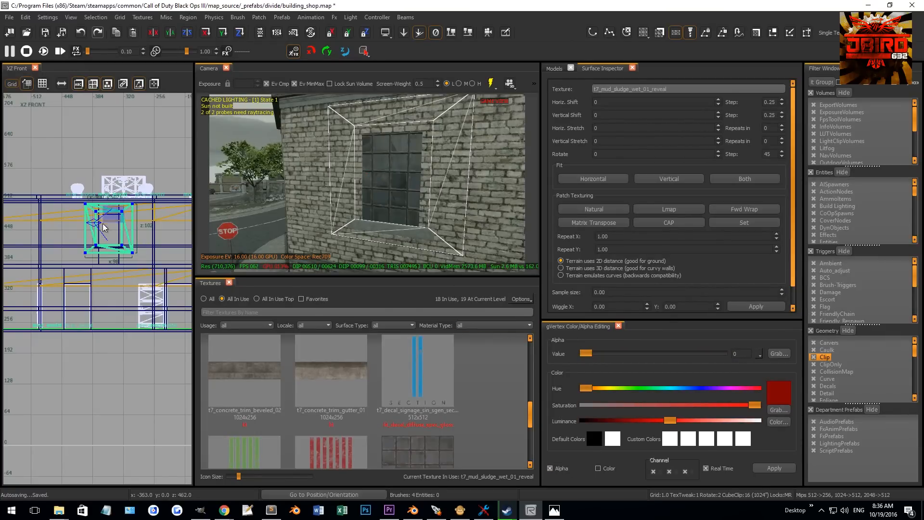
drag(585, 353, 592, 357)
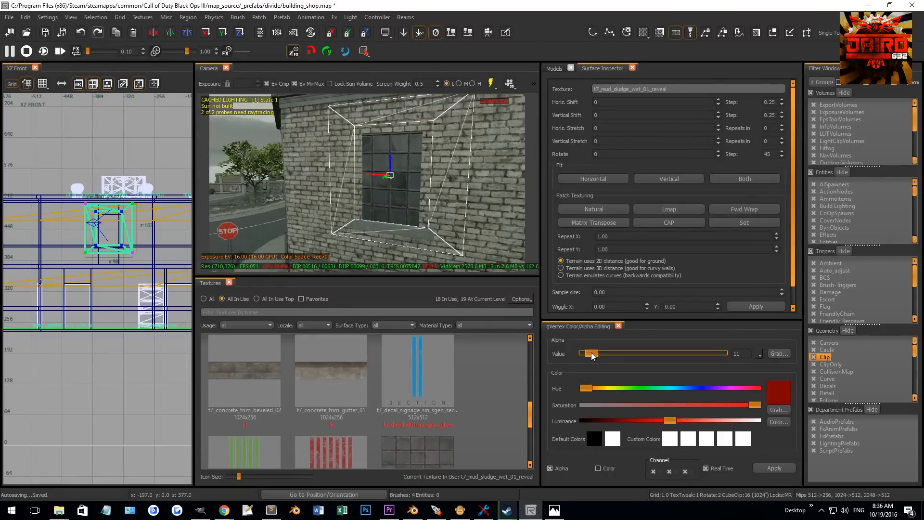
drag(679, 347, 681, 347)
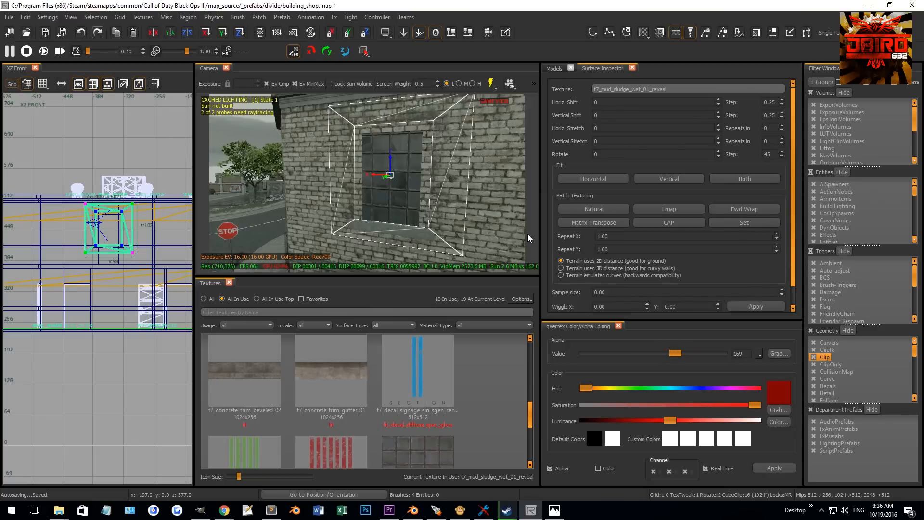
key(Escape)
- Select the piece beneath the window and delete it
mouse_move(473, 225)
right_down()
mouse_move(454, 197)
mouse_move(417, 221)
right_up()
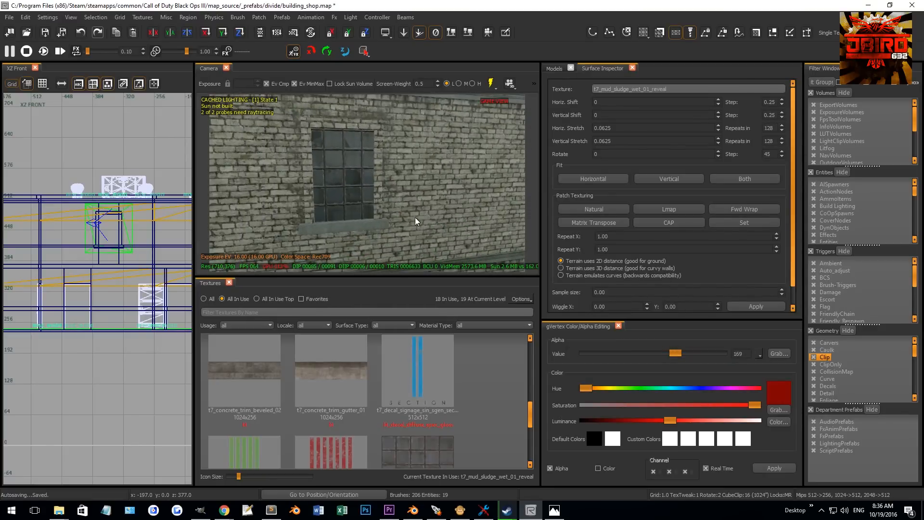
shift+click(362, 238)
key(Delete)
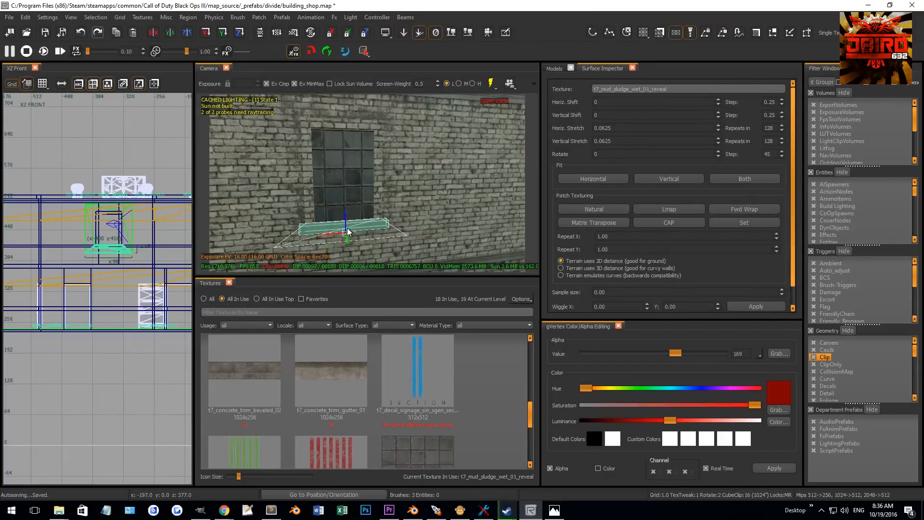
- Reshape the bottom reveal patch under the window by moving its vertices in the front view
scroll(136, 247, up, 4)
key(v)
drag(119, 245, 158, 276)
right_drag(12, 257, 40, 260)
mouse_move(22, 256)
mouse_down()
mouse_move(57, 280)
mouse_move(109, 280)
mouse_up()
scroll(88, 268, up, 2)
drag(88, 214, 120, 298)
scroll(103, 275, up, 3)
key(3)
drag(102, 236, 102, 261)
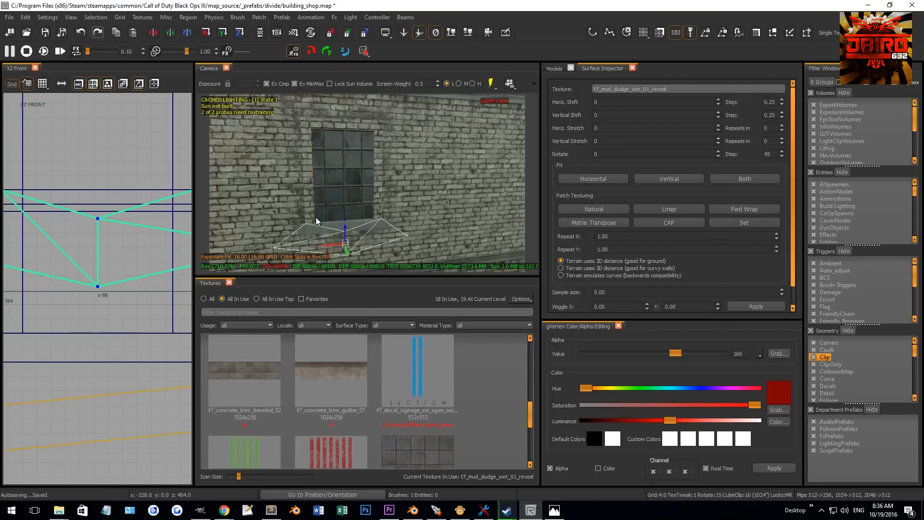
key(v)
key(b)
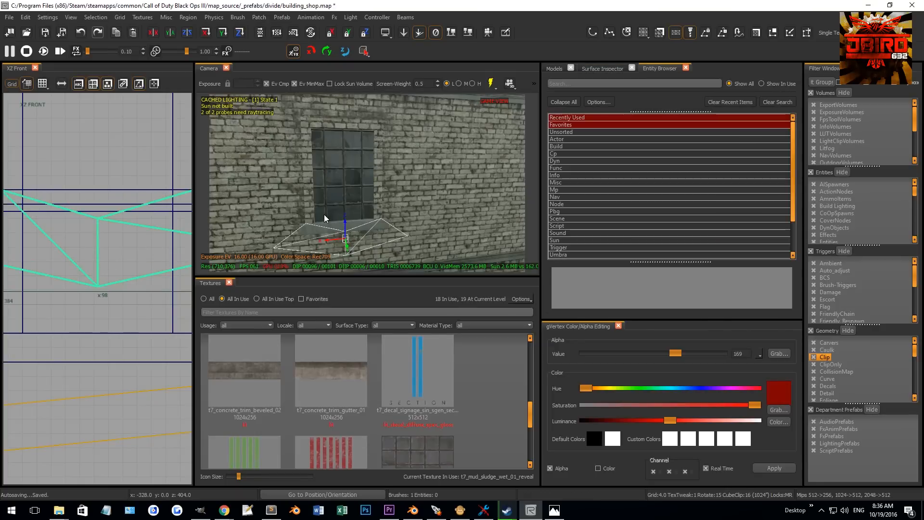
click(686, 68)
key(Escape)
- Slope the brick frame piece above the window by dragging its edge in the front view
mouse_move(413, 186)
right_down()
mouse_move(398, 179)
mouse_move(405, 193)
mouse_move(386, 191)
mouse_move(395, 202)
right_up()
ctrl+shift+click(392, 201)
ctrl+shift+click(386, 200)
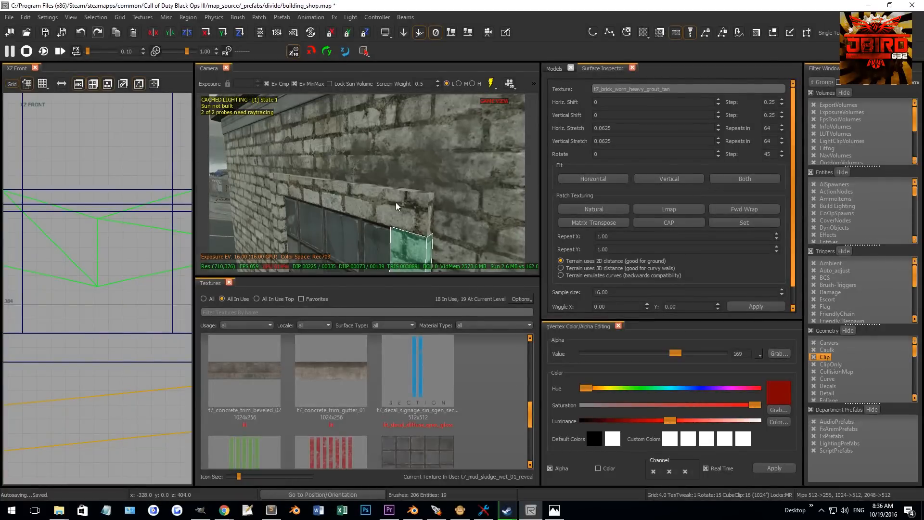
key(Escape)
shift+click(413, 220)
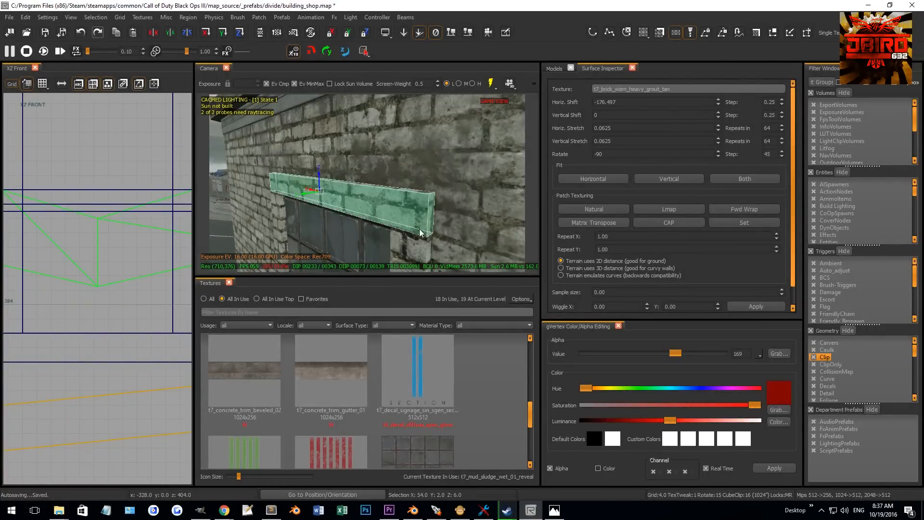
shift+click(417, 249)
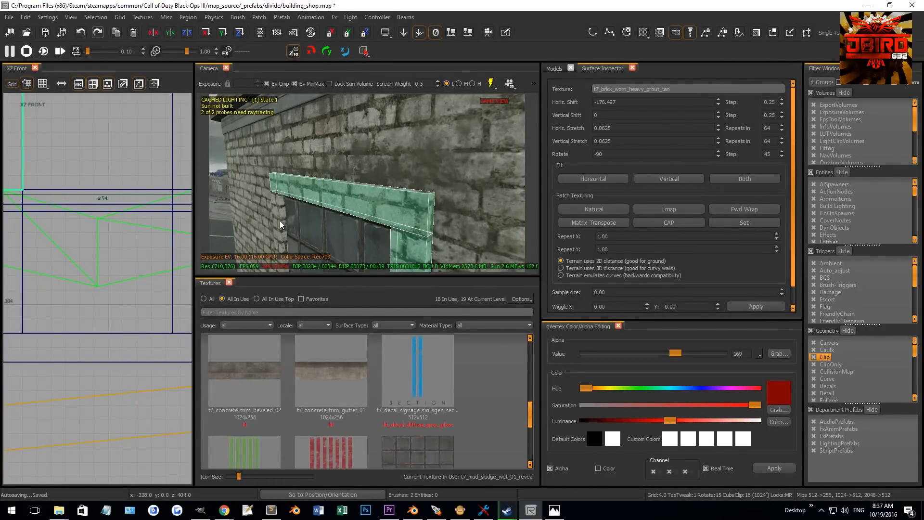
key(Escape)
shift+click(413, 217)
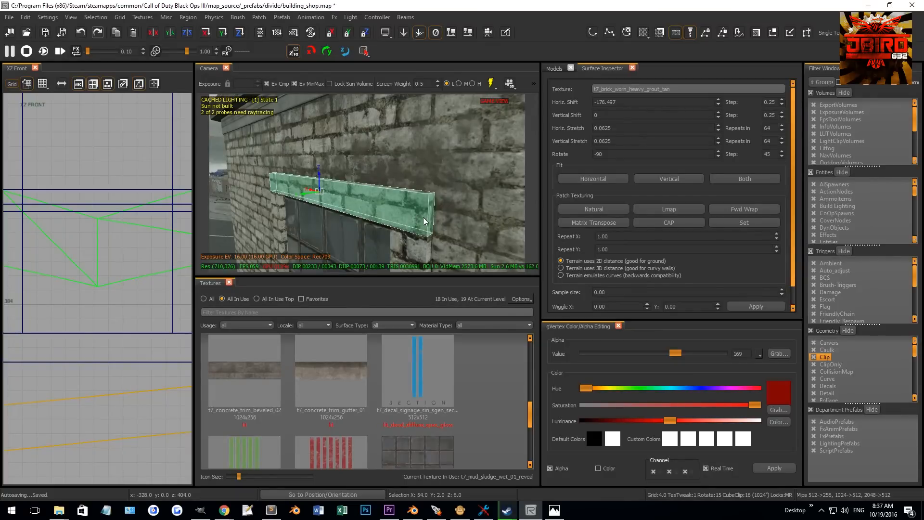
scroll(121, 270, up, 5)
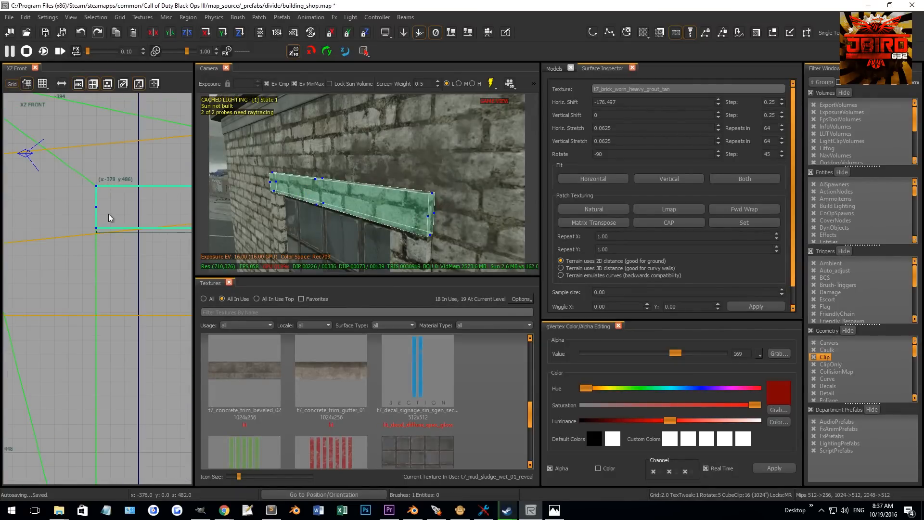
mouse_move(99, 229)
mouse_down()
mouse_move(137, 231)
mouse_move(124, 250)
mouse_up()
scroll(137, 240, down, 3)
scroll(134, 261, up, 3)
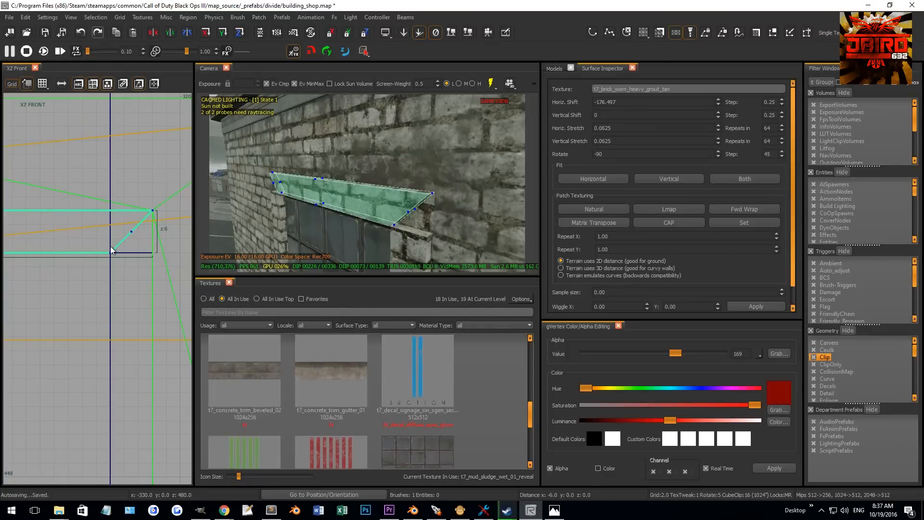
- Bevel the corners of the window's side brick frame pieces in the front view
key(Escape)
shift+click(412, 231)
right_drag(152, 223, 147, 252)
scroll(148, 235, down, 5)
scroll(147, 237, up, 4)
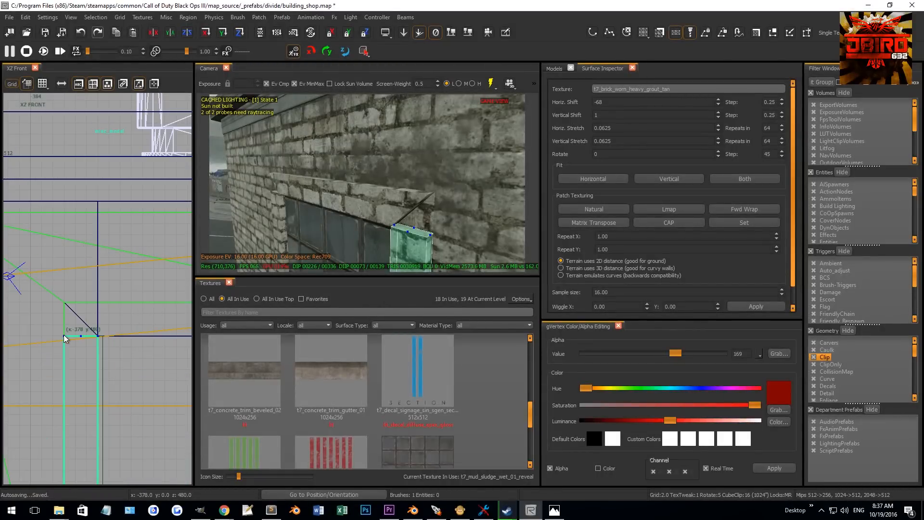
drag(64, 335, 65, 303)
key(Escape)
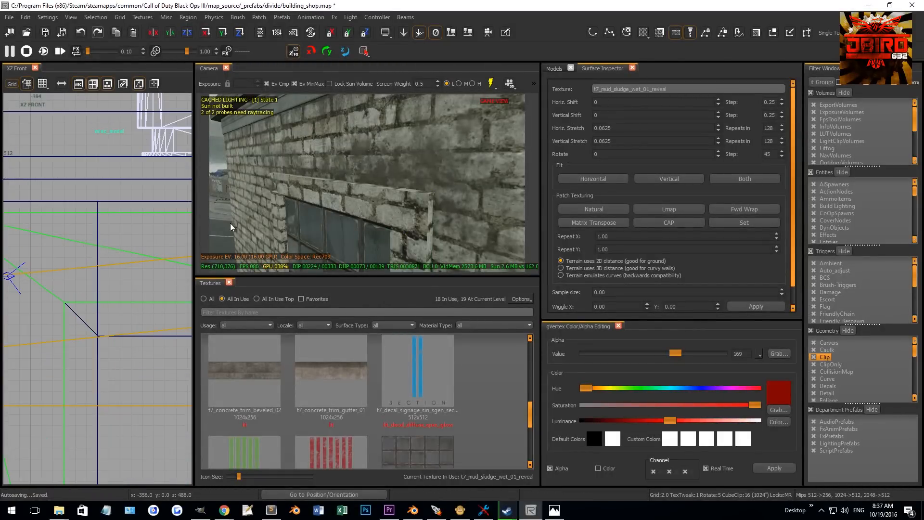
shift+click(273, 207)
scroll(48, 272, down, 3)
scroll(48, 272, up, 4)
drag(47, 272, 44, 231)
key(Escape)
- Convert the selected window frame face into a terrain patch with Faces to Terrain
right_drag(413, 194, 422, 197)
shift+click(442, 190)
shift+click(429, 192)
key(Escape)
shift+click(406, 249)
mouse_move(403, 252)
right_down()
mouse_move(409, 232)
mouse_move(382, 225)
mouse_move(402, 102)
right_up()
shift+click(390, 227)
click(259, 17)
mouse_move(273, 36)
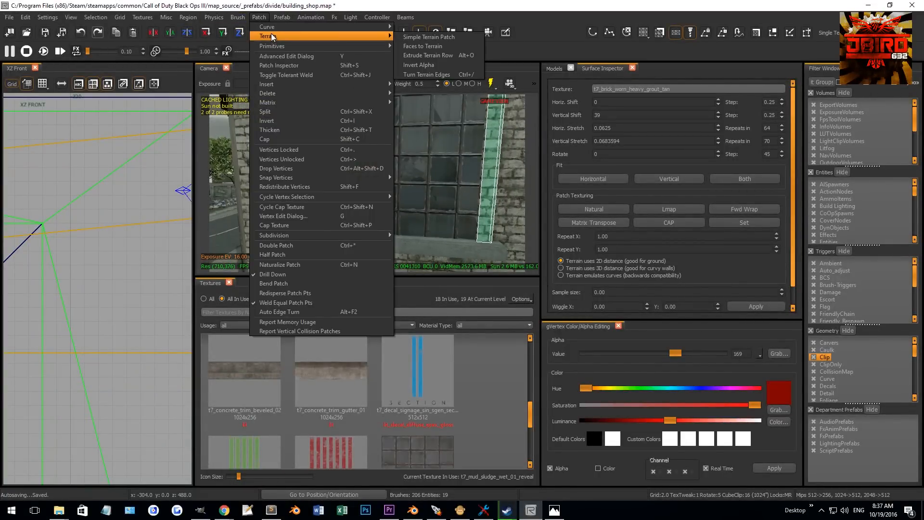
click(418, 47)
- Shape the new terrain patch's vertices around the window top in the front view
right_drag(415, 166, 418, 158)
right_drag(433, 193, 439, 174)
middle_click(422, 167)
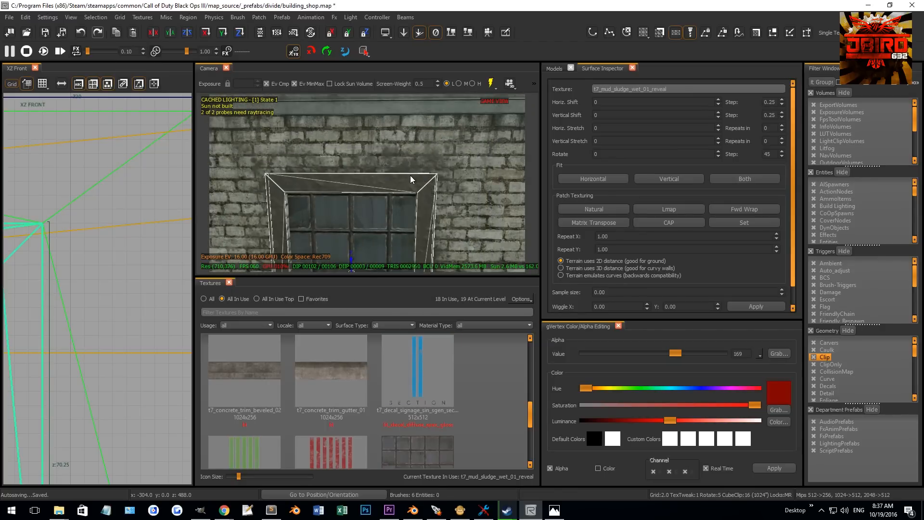
scroll(130, 236, down, 9)
key(v)
drag(106, 198, 21, 329)
right_drag(24, 327, 52, 324)
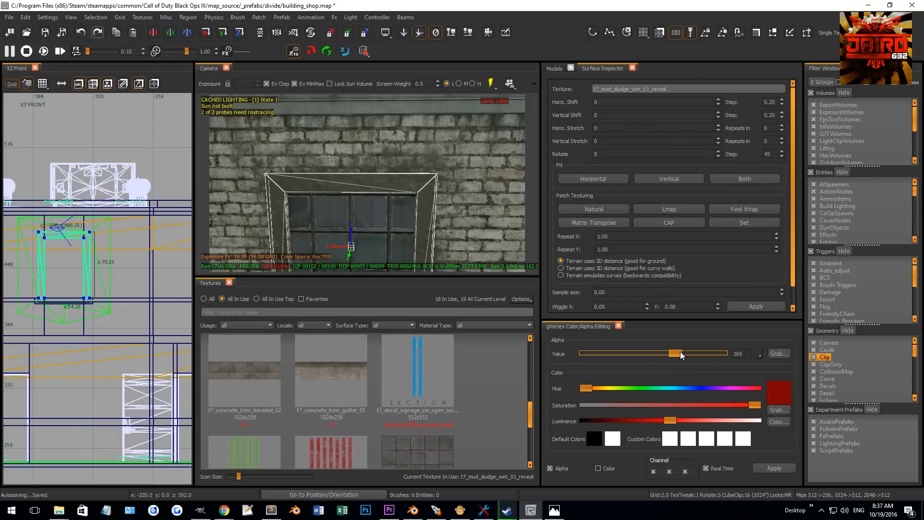
- Set the vertex alpha of the terrain patch's outer vertices around the window to 0
click(783, 469)
right_drag(66, 220, 122, 204)
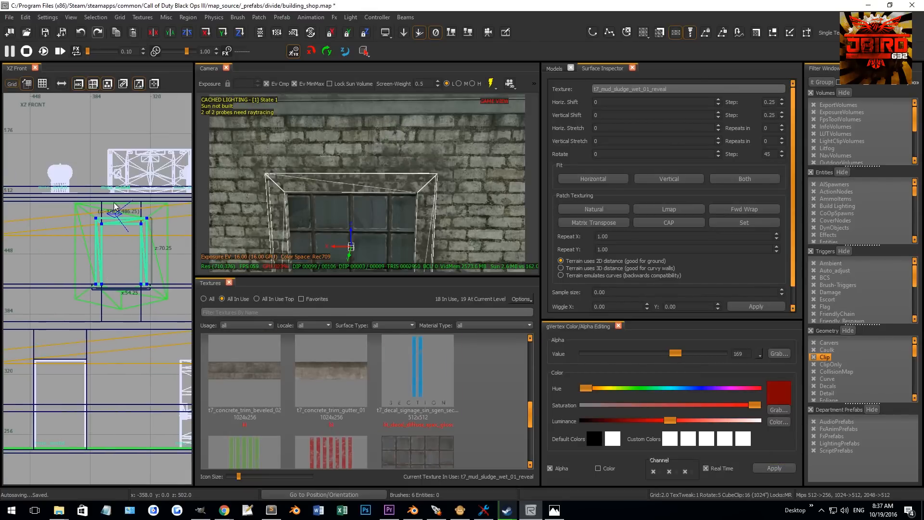
scroll(122, 204, up, 2)
drag(155, 241, 84, 359)
drag(681, 360, 380, 337)
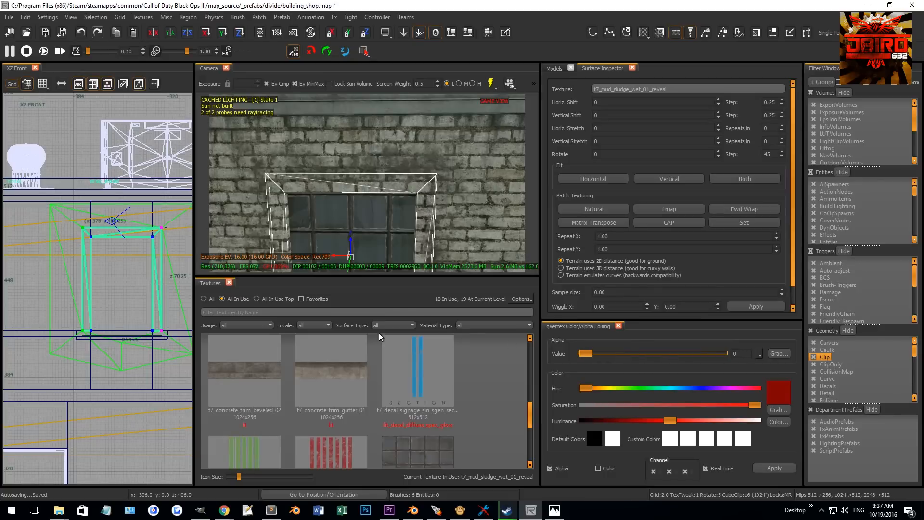
- Make the window's terrain patch non-colliding
right_click(151, 249)
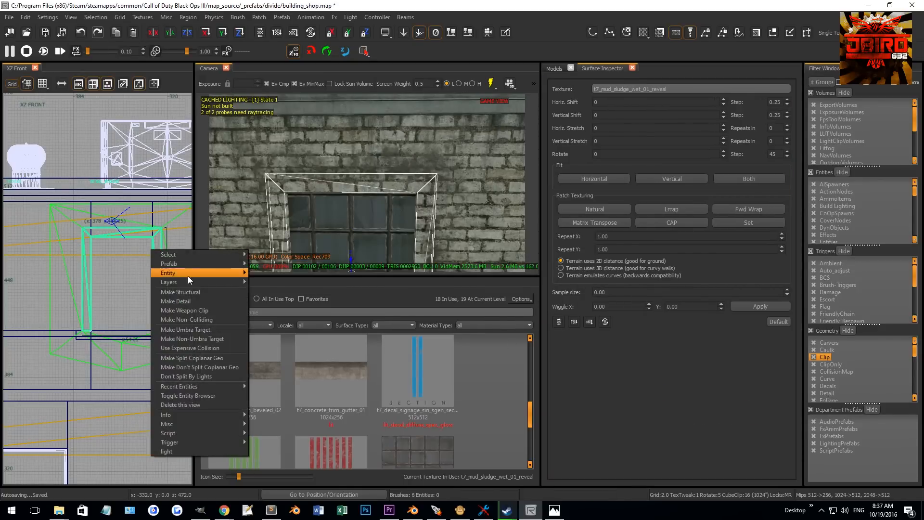
click(194, 321)
key(Escape)
- Update the lighting preview and inspect the blended window reveal in the camera view
right_drag(449, 223, 441, 205)
right_drag(332, 217, 320, 224)
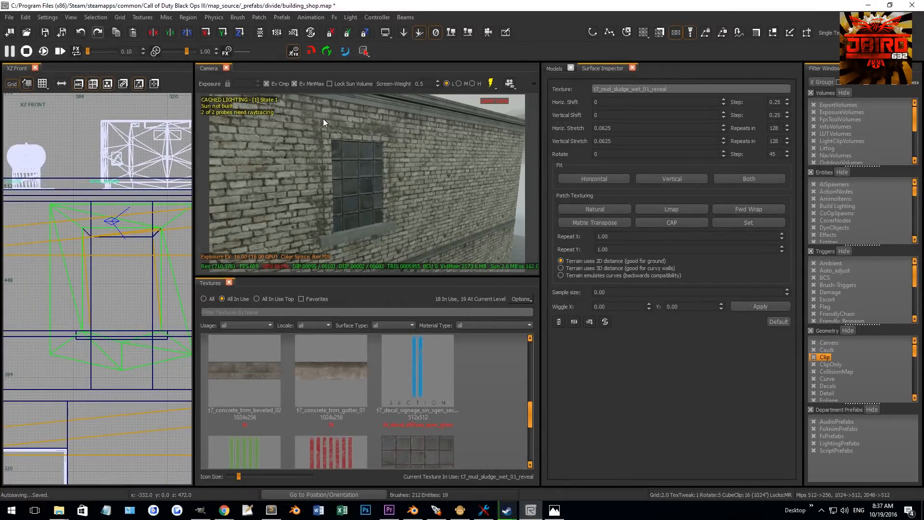
click(490, 83)
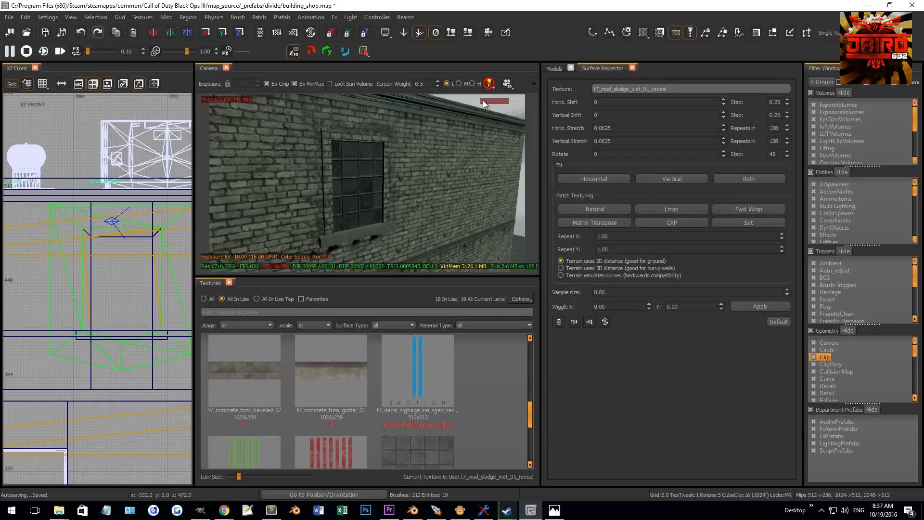
right_drag(420, 177, 386, 222)
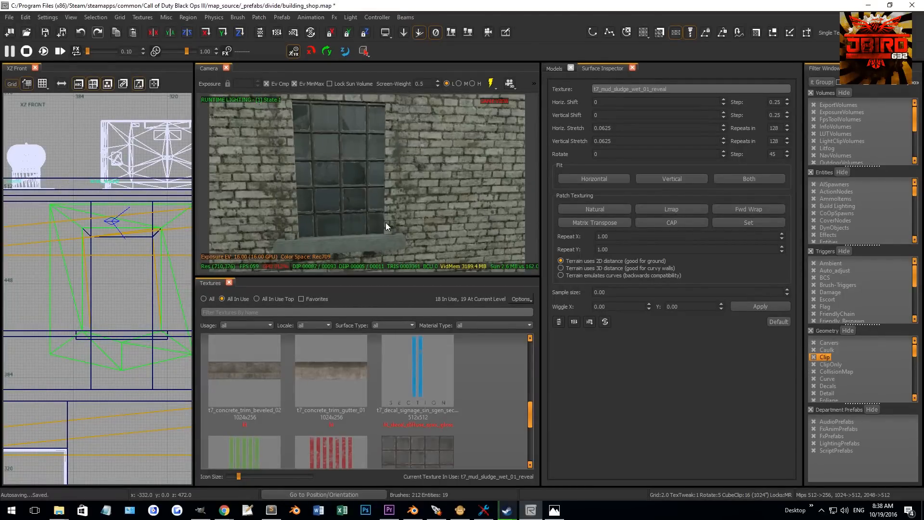
- Clip the corners of the window sill with the clipper in the side and front views
click(392, 242)
key(ctrl+Tab)
scroll(109, 293, up, 3)
click(100, 269)
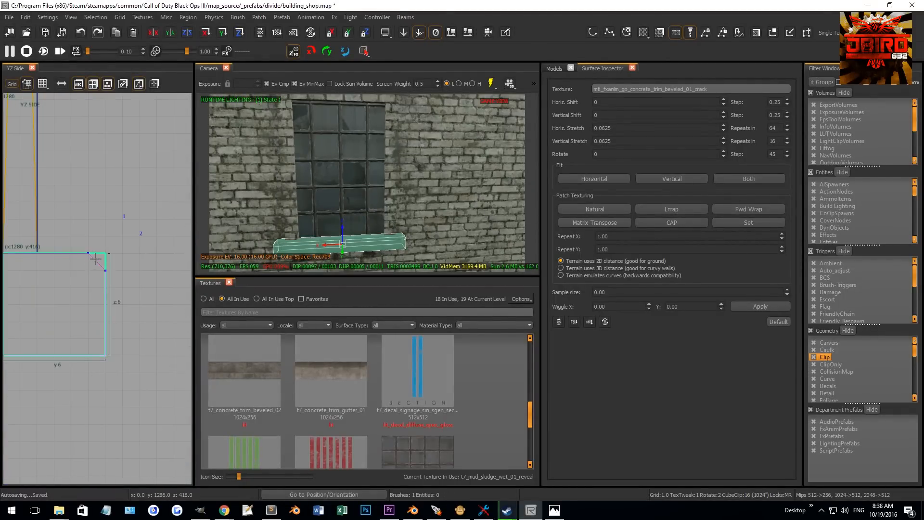
key(shift+Return)
scroll(102, 255, down, 3)
key(ctrl+Tab)
scroll(102, 255, down, 4)
scroll(115, 270, down, 4)
key(ctrl+Tab)
scroll(138, 288, up, 12)
click(115, 290)
click(95, 270)
key(shift+Return)
scroll(67, 269, down, 7)
right_drag(55, 268, 57, 265)
scroll(57, 268, up, 8)
click(39, 281)
click(53, 262)
key(shift+Return)
key(Escape)
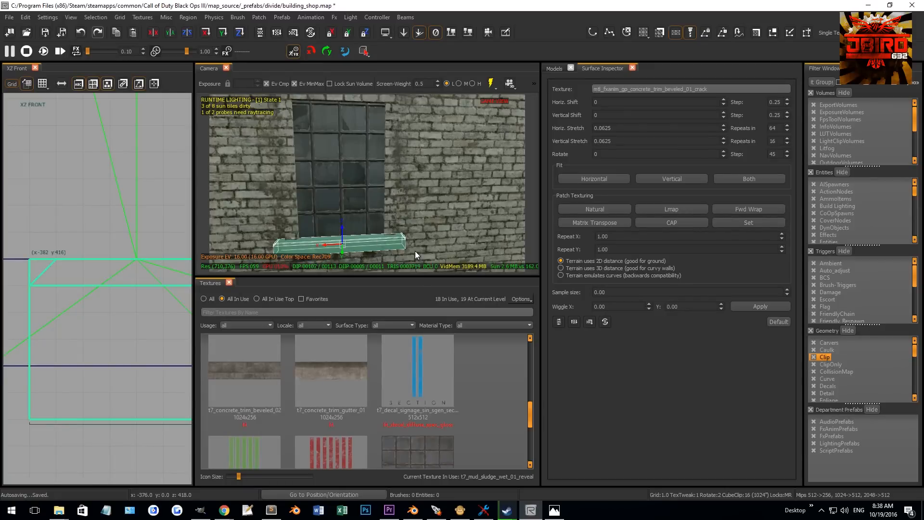
key(Escape)
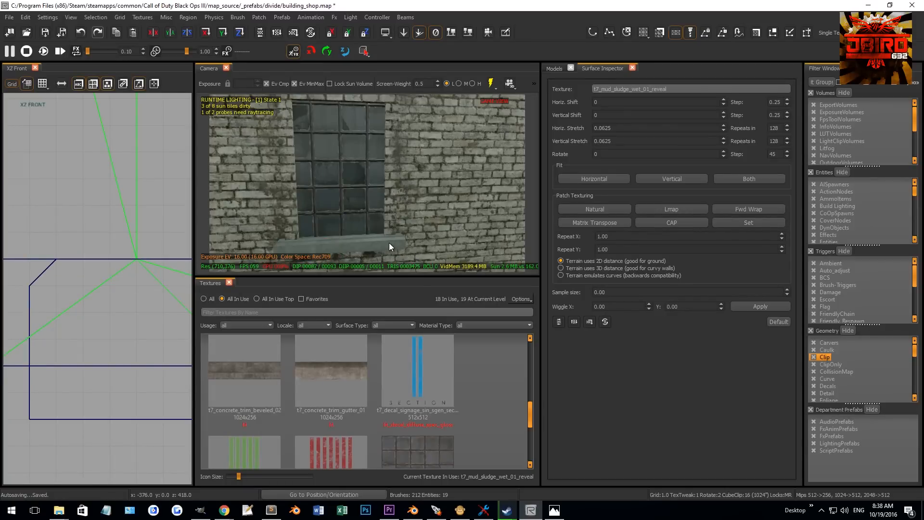
- Select the window's frame pieces, sill, glass and terrain patch together as one assembly
shift+click(389, 242)
shift+click(394, 220)
shift+click(398, 214)
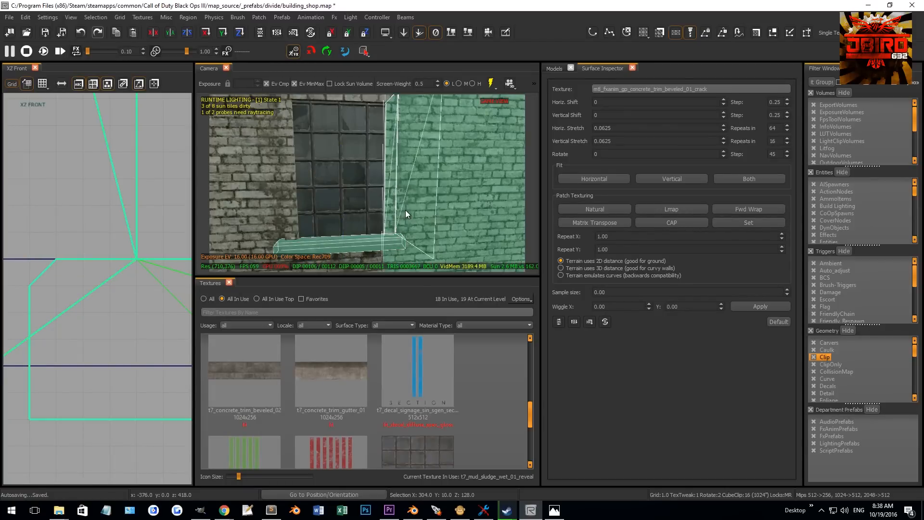
shift+click(369, 255)
shift+click(287, 222)
shift+click(287, 223)
right_drag(281, 207, 294, 200)
shift+click(316, 134)
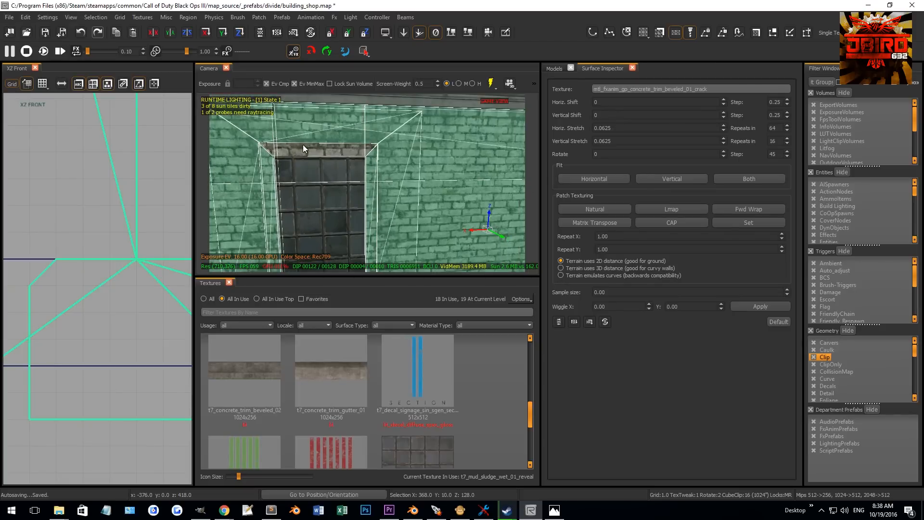
shift+click(303, 150)
shift+click(475, 200)
shift+click(464, 169)
mouse_move(466, 146)
right_down()
mouse_move(367, 252)
mouse_move(343, 197)
mouse_move(388, 110)
right_up()
shift+click(367, 252)
shift+click(319, 246)
shift+click(385, 111)
shift+click(386, 111)
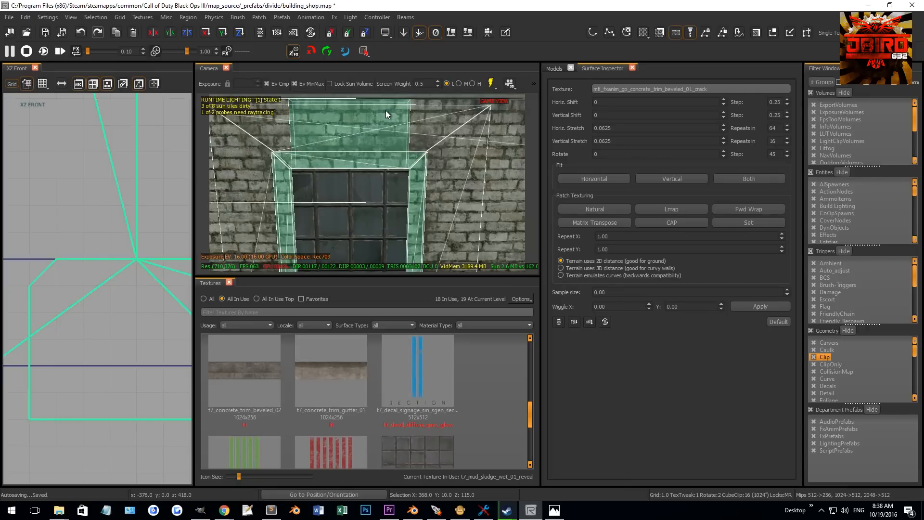
shift+click(386, 110)
ctrl+right_drag(429, 168, 474, 148)
shift+click(482, 146)
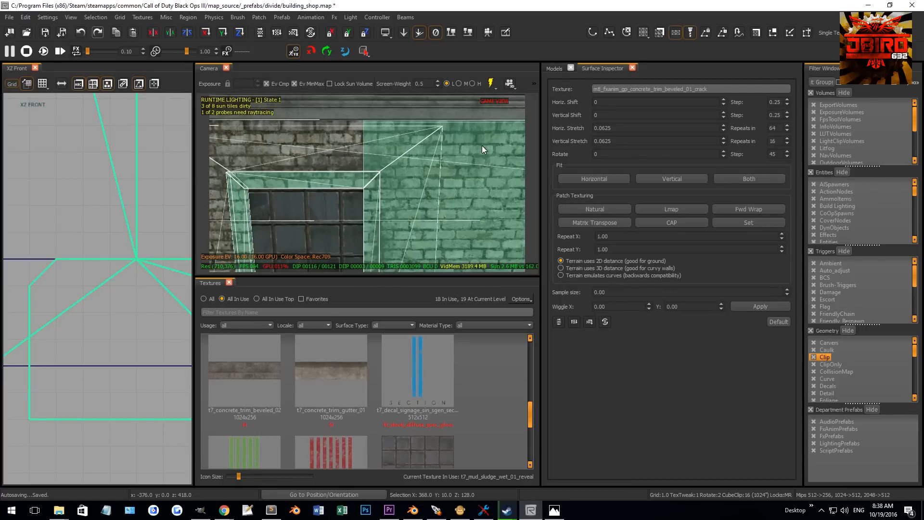
shift+click(482, 140)
mouse_move(484, 185)
right_down()
mouse_move(413, 178)
mouse_move(457, 198)
mouse_move(397, 188)
mouse_move(357, 198)
mouse_move(386, 160)
mouse_move(378, 161)
right_up()
shift+click(414, 183)
shift+click(413, 179)
shift+click(445, 201)
shift+click(386, 160)
scroll(146, 255, down, 18)
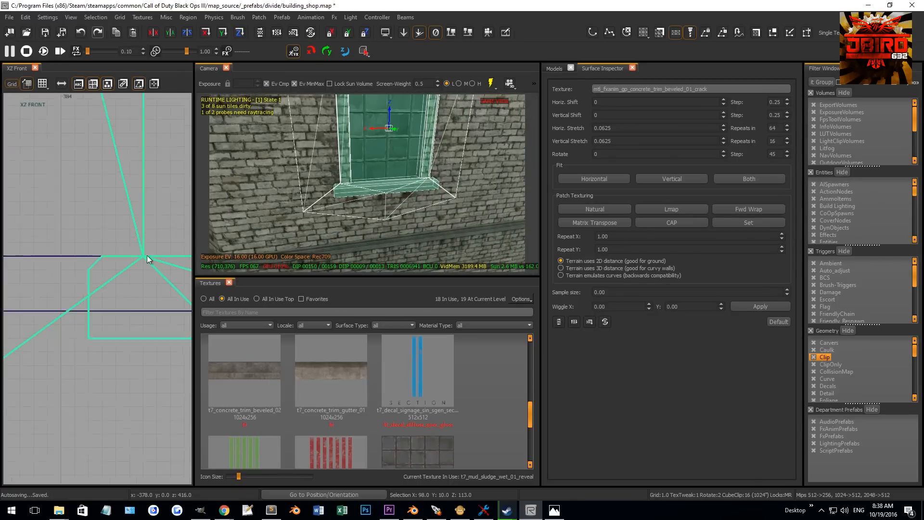
- Move the selected window assembly along the wall to another window position in the top view
key(ctrl+Tab)
key(ctrl+Tab)
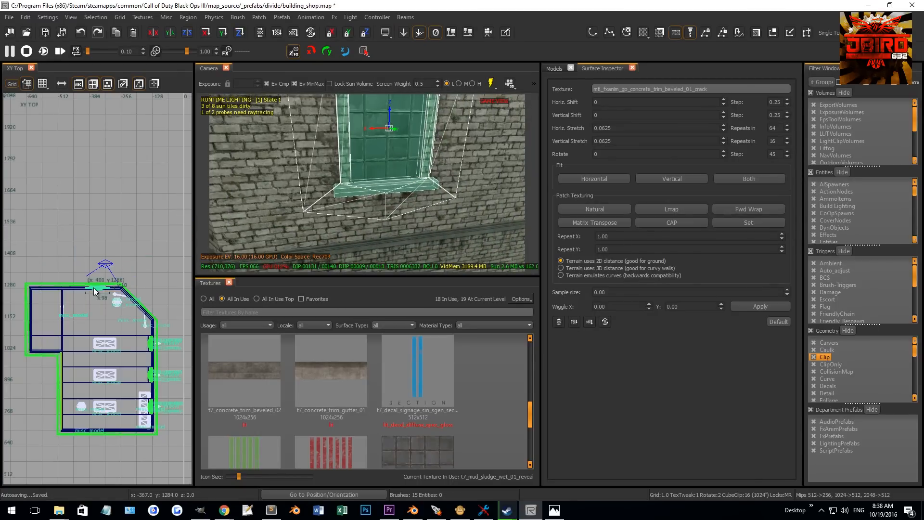
scroll(102, 295, up, 4)
scroll(140, 277, up, 2)
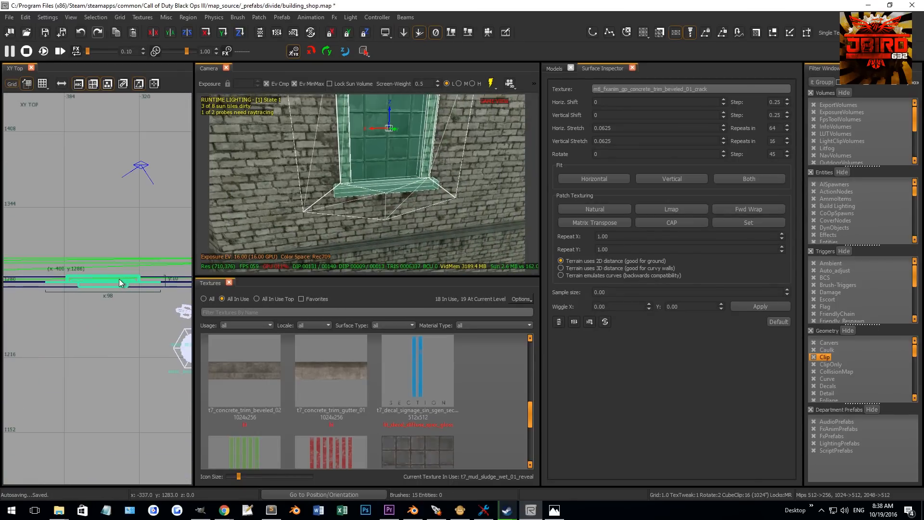
scroll(81, 278, up, 7)
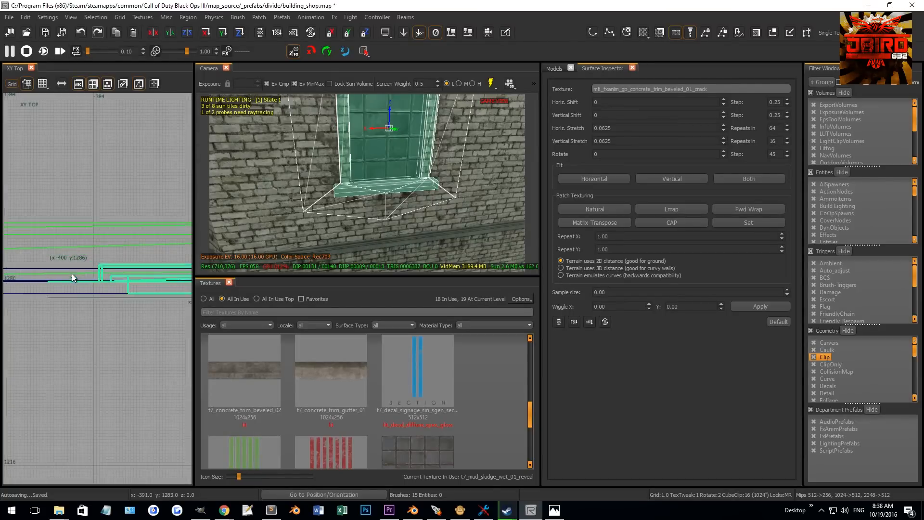
drag(132, 282, 120, 282)
scroll(134, 295, down, 5)
right_drag(135, 296, 129, 291)
scroll(132, 292, up, 4)
scroll(121, 294, up, 1)
drag(105, 296, 112, 296)
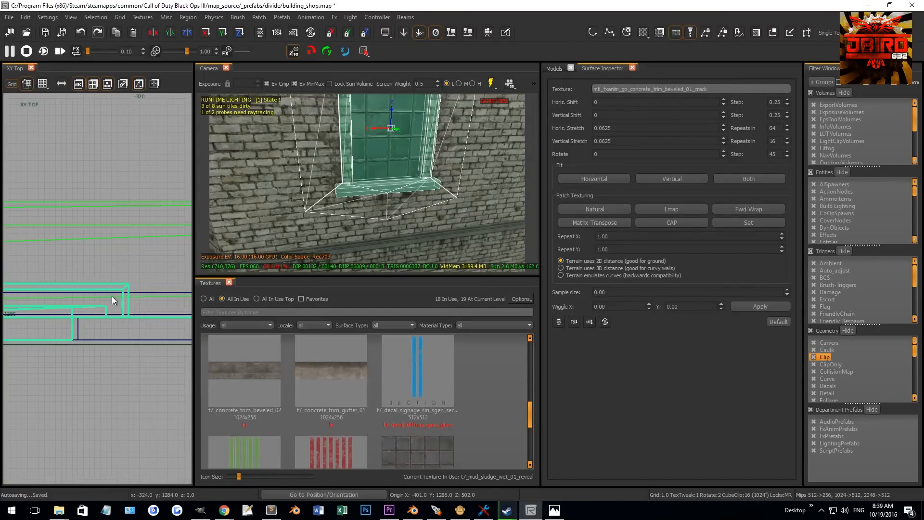
scroll(111, 296, down, 11)
right_drag(111, 296, 127, 285)
key(6)
mouse_move(155, 290)
mouse_down()
mouse_move(80, 292)
mouse_move(89, 291)
mouse_up()
scroll(102, 287, up, 2)
right_drag(403, 173, 404, 174)
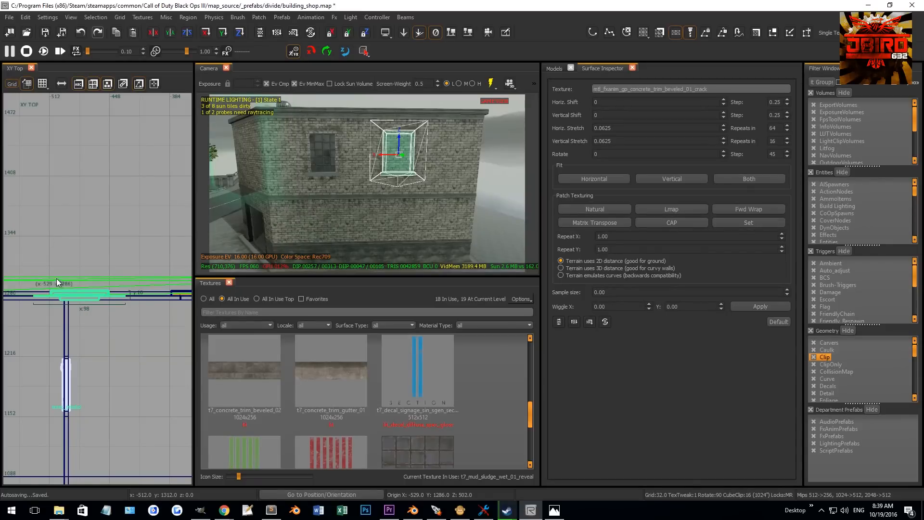
scroll(59, 279, up, 2)
drag(113, 311, 81, 311)
right_drag(359, 203, 362, 205)
scroll(161, 256, down, 3)
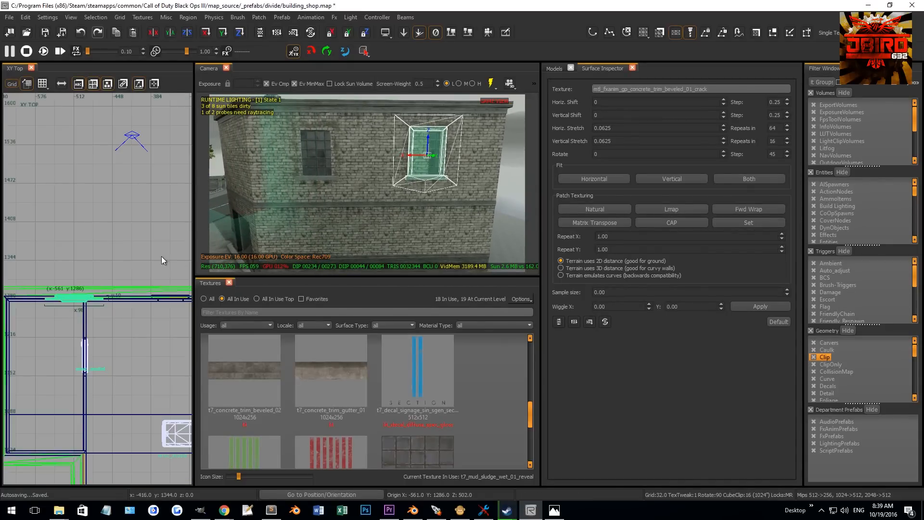
scroll(147, 264, down, 3)
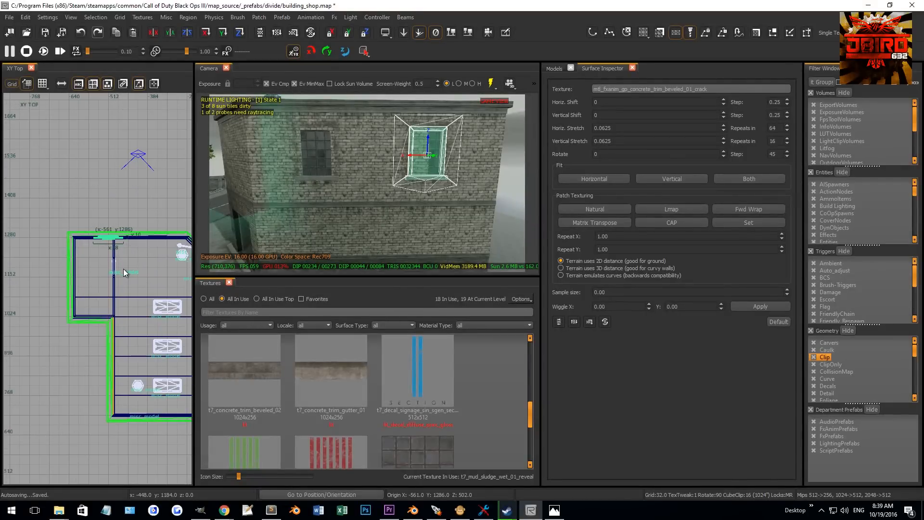
- Rotate the window assembly 90 degrees and move it onto the building's side wall in the top view
scroll(117, 236, up, 2)
key(4)
key(r)
drag(117, 233, 97, 256)
scroll(48, 268, up, 3)
scroll(98, 255, up, 3)
key(1)
drag(96, 344, 87, 344)
right_drag(269, 236, 298, 212)
right_drag(380, 188, 397, 180)
scroll(115, 274, down, 6)
scroll(116, 273, down, 3)
key(4)
drag(112, 302, 111, 349)
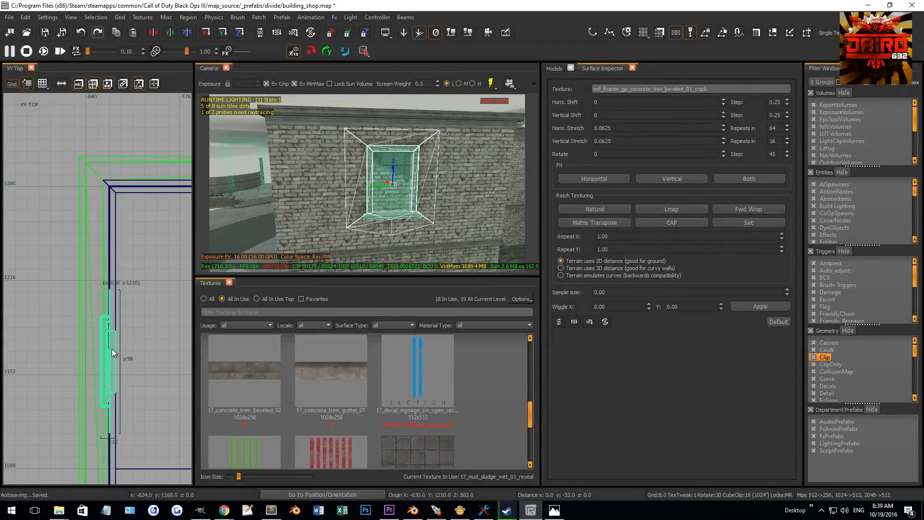
- Position the window assembly against the side wall's opening using the front, side and top views
key(ctrl+Tab)
right_drag(111, 350, 121, 289)
key(ctrl+Tab)
scroll(113, 293, down, 1)
right_drag(361, 188, 318, 207)
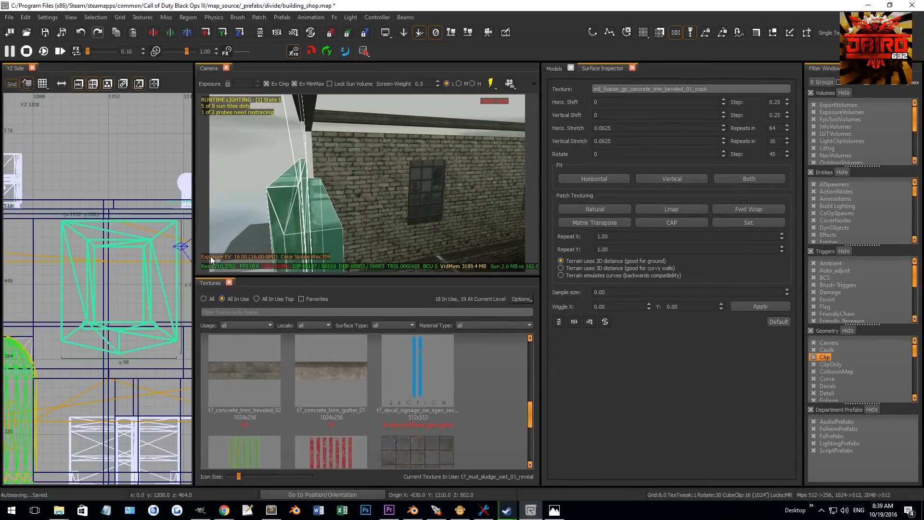
key(ctrl+Tab)
scroll(88, 284, up, 7)
key(grave)
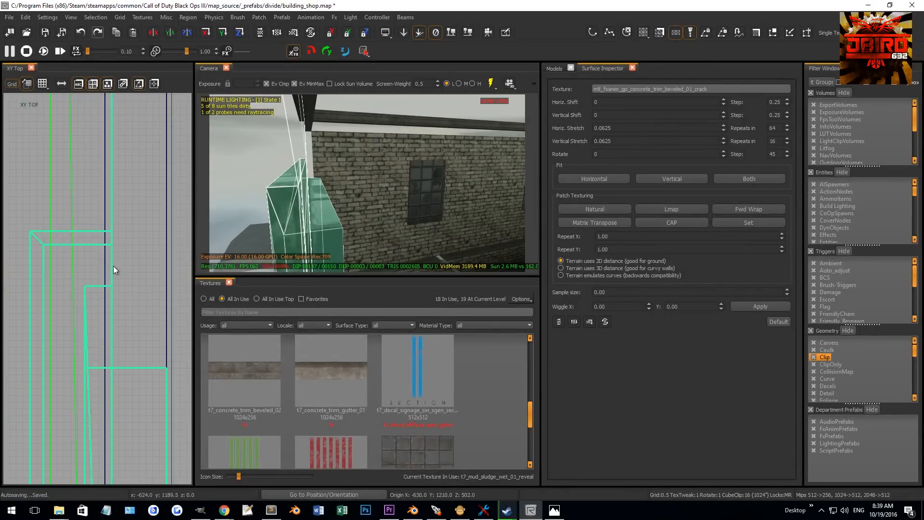
drag(93, 304, 121, 308)
right_drag(326, 235, 327, 233)
drag(124, 302, 97, 301)
right_drag(371, 167, 374, 166)
scroll(82, 315, up, 5)
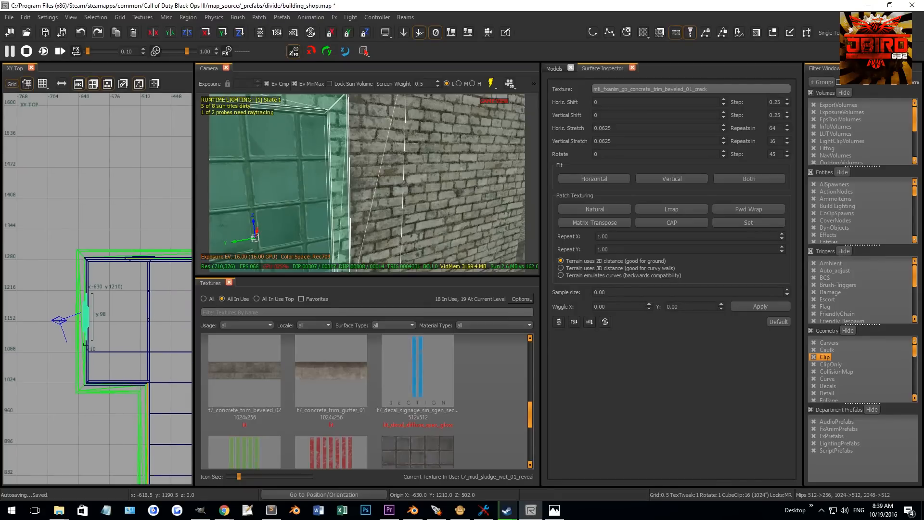
- Fine-tune the window assembly's height and depth so it sits flush in the side wall opening
key(ctrl+Tab)
key(ctrl+Tab)
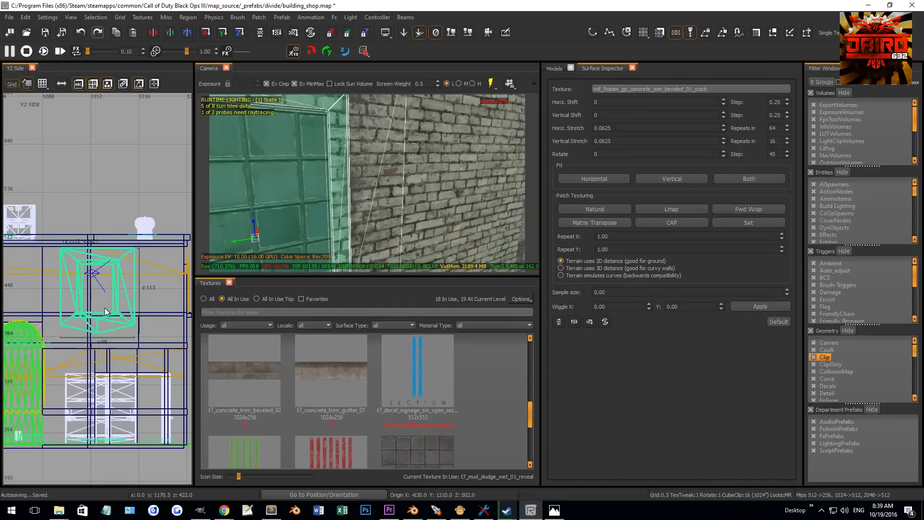
right_drag(105, 307, 80, 324)
key(4)
drag(112, 292, 92, 289)
key(ctrl+Tab)
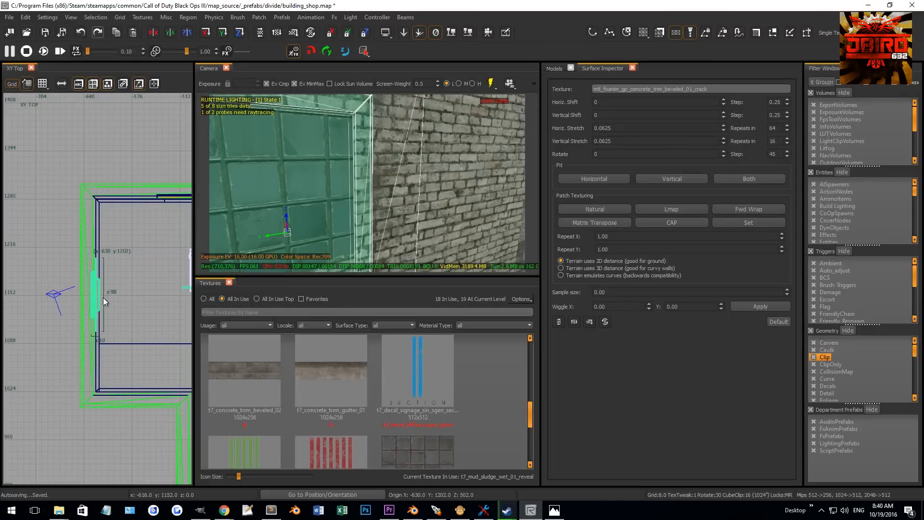
scroll(91, 292, up, 3)
key(2)
drag(88, 296, 89, 292)
key(1)
mouse_move(260, 211)
right_down()
mouse_move(284, 211)
mouse_move(275, 212)
right_up()
scroll(109, 293, down, 4)
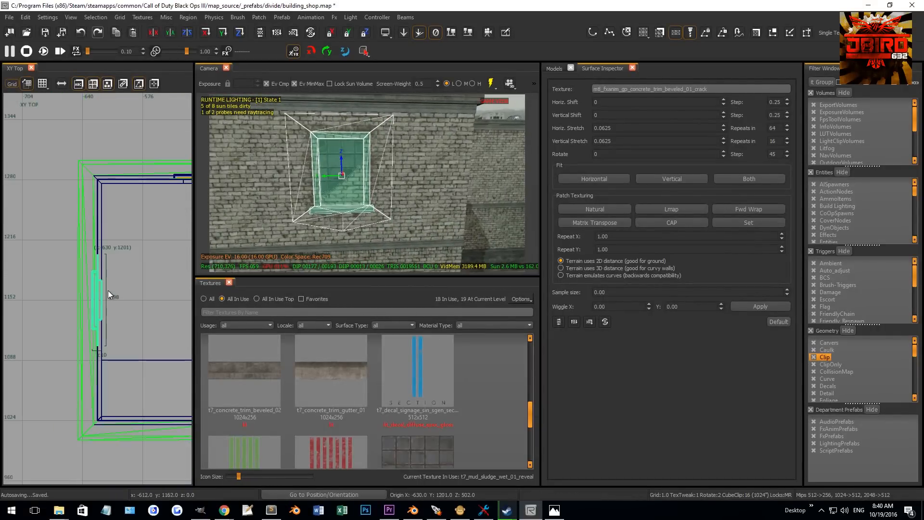
scroll(107, 291, down, 2)
right_drag(115, 305, 104, 291)
- Duplicate the window assembly, rotate the copy 90 degrees and move it to the building's far wall
key(space)
key(5)
mouse_move(37, 188)
mouse_down()
mouse_move(129, 375)
mouse_move(135, 439)
mouse_up()
right_drag(134, 439, 80, 380)
mouse_move(80, 380)
mouse_down()
mouse_move(81, 415)
mouse_move(128, 406)
mouse_up()
right_drag(129, 406, 121, 405)
key(r)
mouse_move(119, 402)
mouse_down()
mouse_move(123, 391)
mouse_move(98, 390)
mouse_up()
key(r)
key(4)
right_drag(289, 241, 337, 236)
mouse_move(394, 191)
right_down()
mouse_move(410, 203)
mouse_move(366, 192)
mouse_move(394, 191)
right_up()
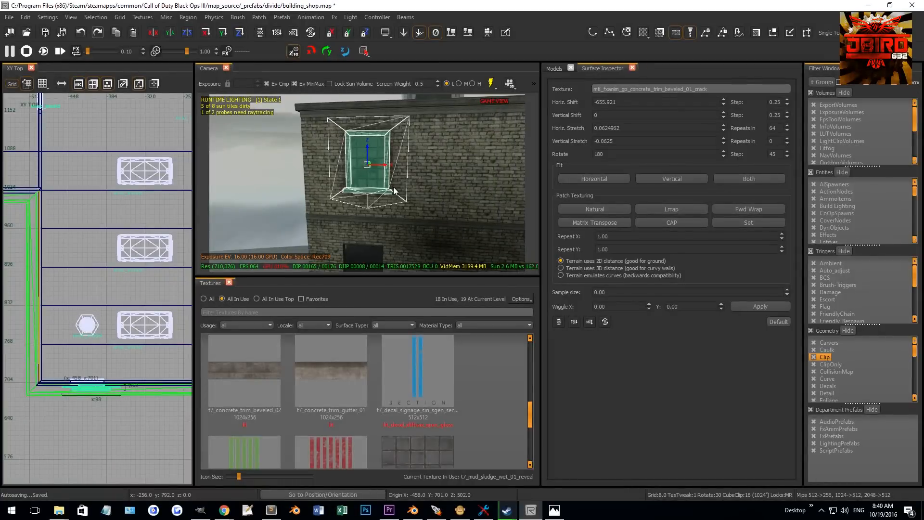
- Position the duplicated window assembly into its wall opening in the top view
scroll(385, 193, up, 1)
scroll(89, 381, up, 3)
right_drag(89, 381, 47, 386)
scroll(71, 381, up, 4)
key(grave)
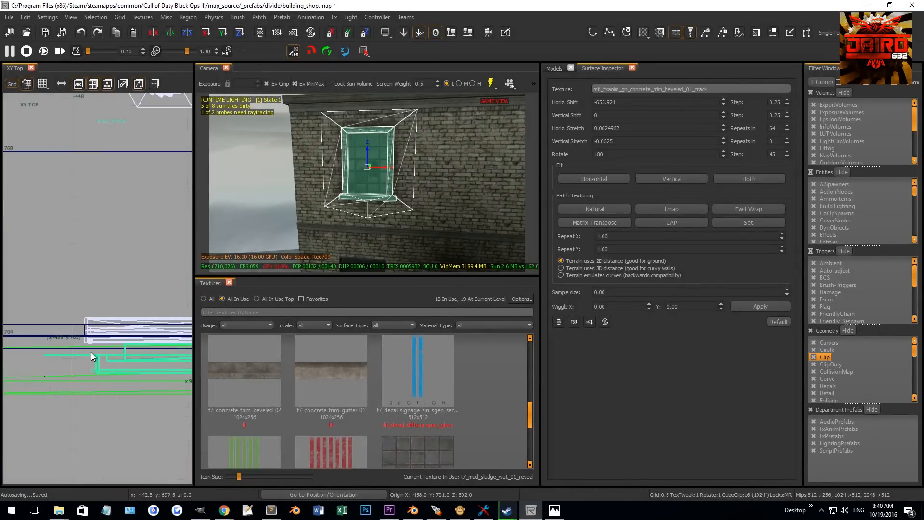
scroll(91, 356, up, 3)
shift+click(449, 153)
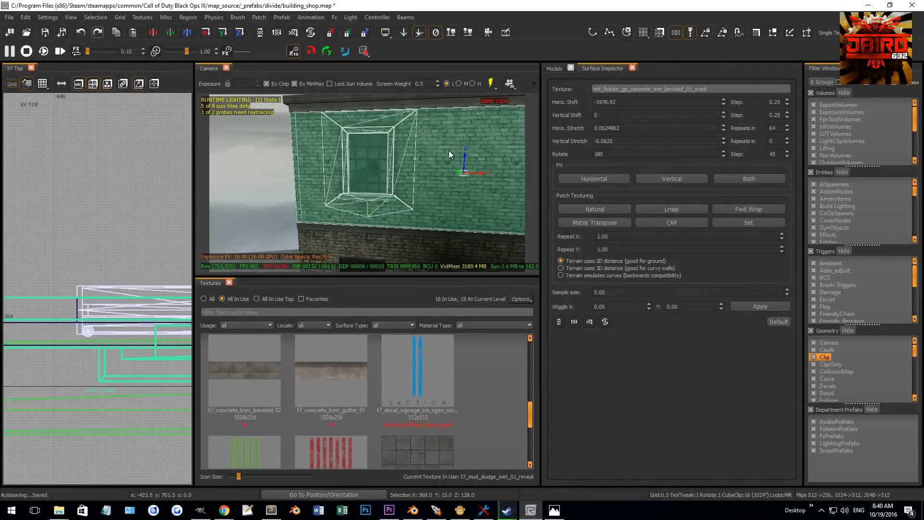
shift+click(449, 151)
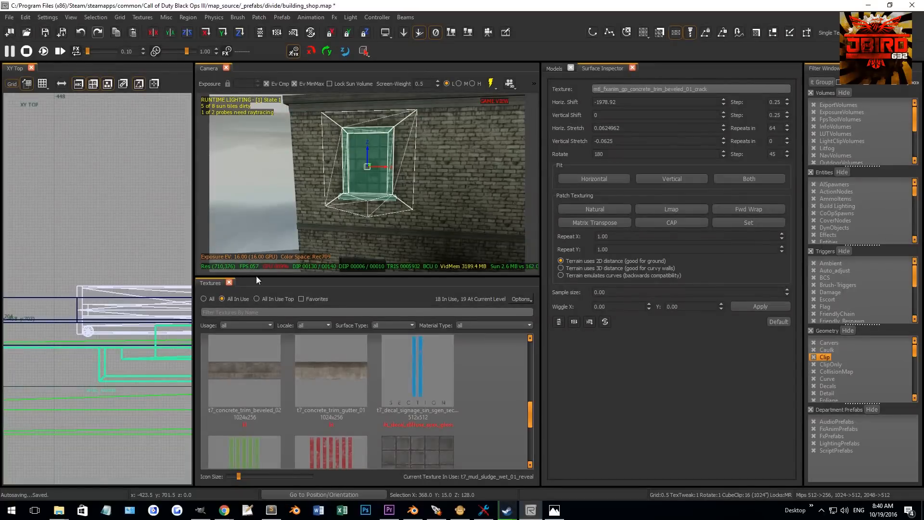
drag(123, 369, 125, 340)
right_drag(308, 202, 332, 236)
scroll(64, 326, down, 9)
scroll(64, 326, down, 2)
scroll(77, 325, up, 5)
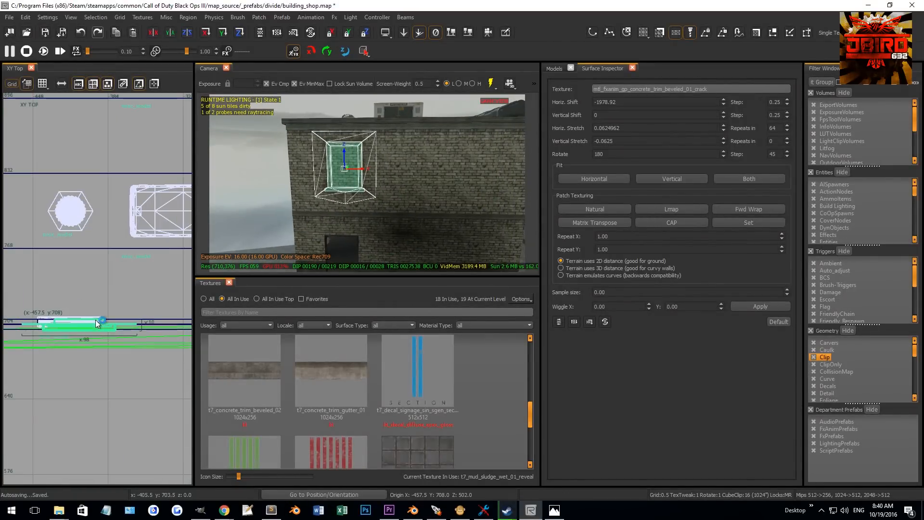
key(3)
drag(73, 329, 140, 333)
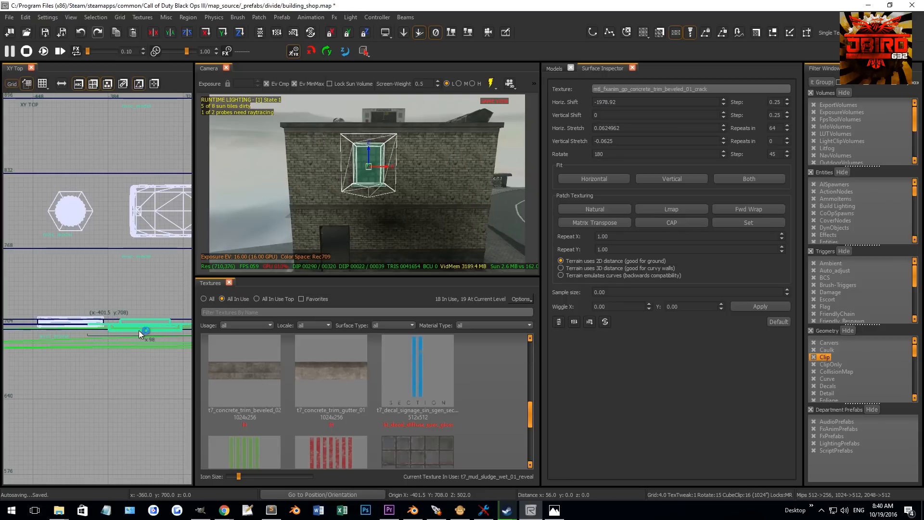
scroll(141, 330, up, 3)
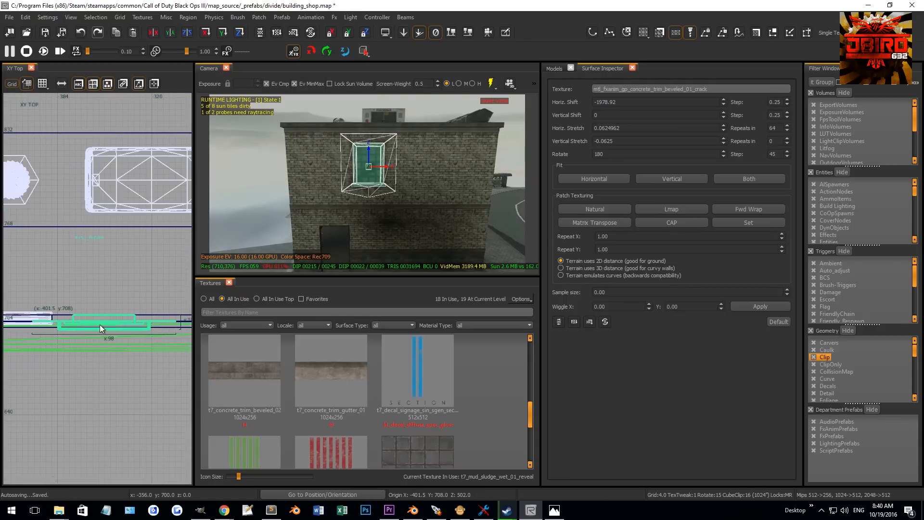
- Nudge the duplicated window assembly along the wall in the top view to centre it in its opening
scroll(72, 322, up, 2)
key(0)
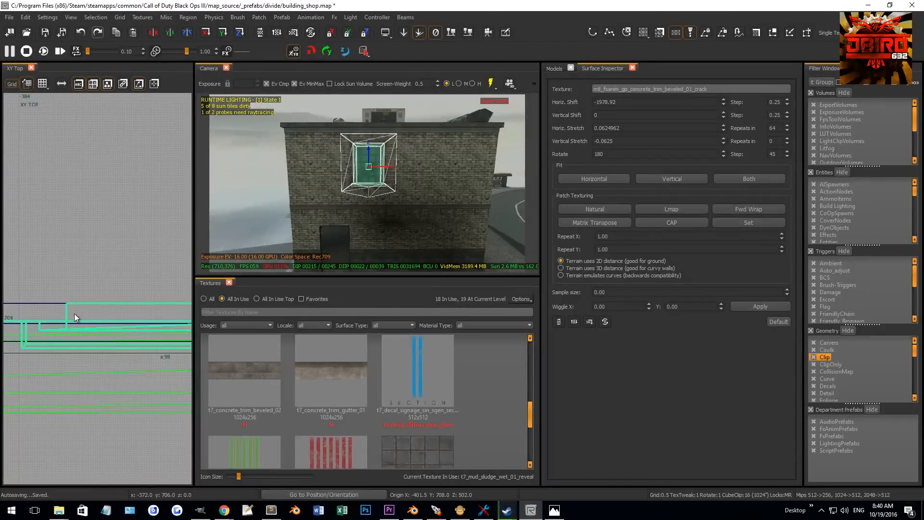
drag(75, 314, 81, 314)
key(0)
key(0)
scroll(79, 315, down, 4)
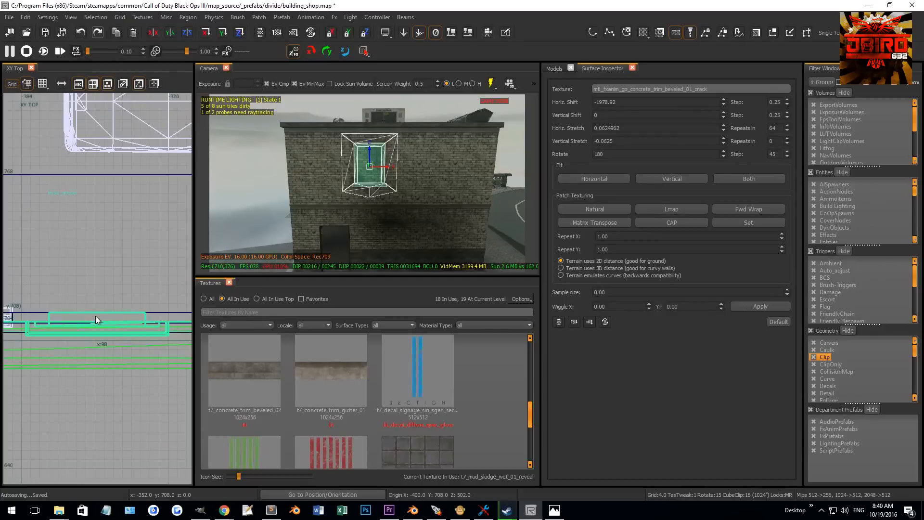
scroll(110, 314, up, 1)
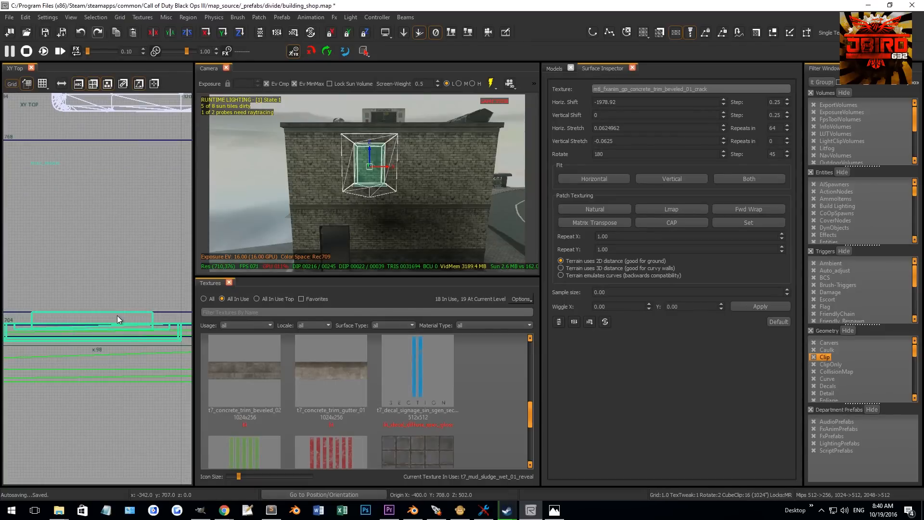
drag(116, 316, 114, 316)
scroll(114, 317, down, 2)
scroll(114, 317, down, 3)
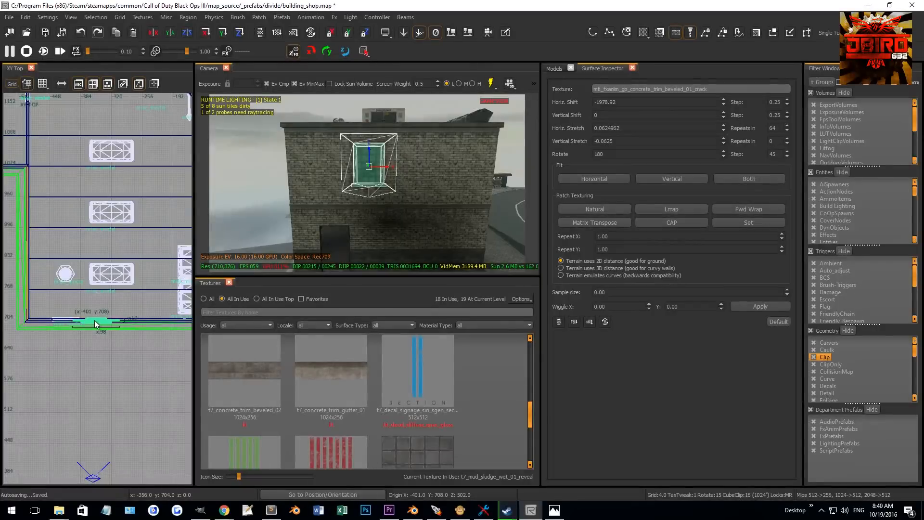
scroll(95, 325, up, 2)
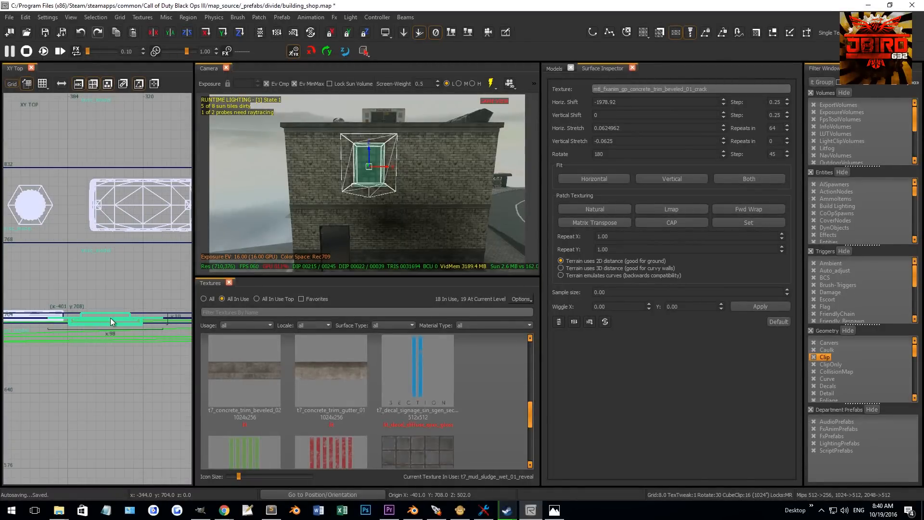
drag(111, 318, 72, 318)
scroll(73, 316, down, 2)
drag(374, 167, 449, 168)
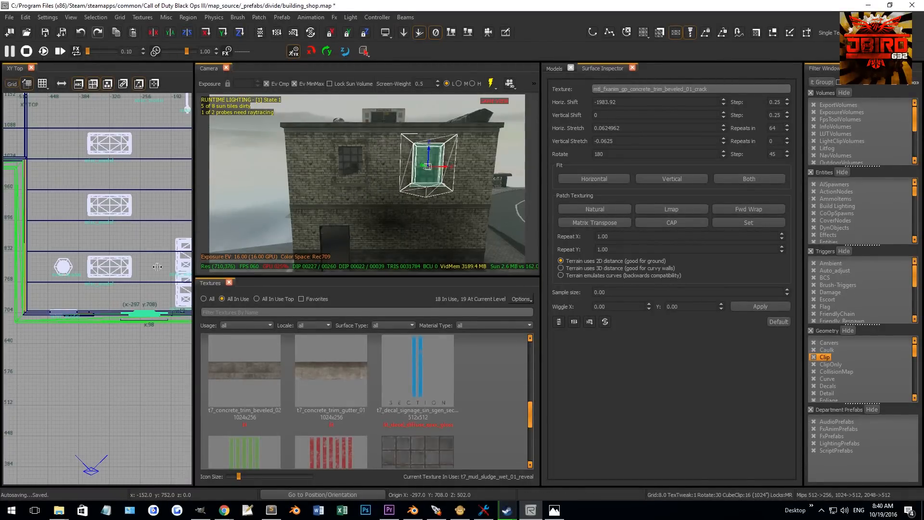
scroll(43, 332, up, 3)
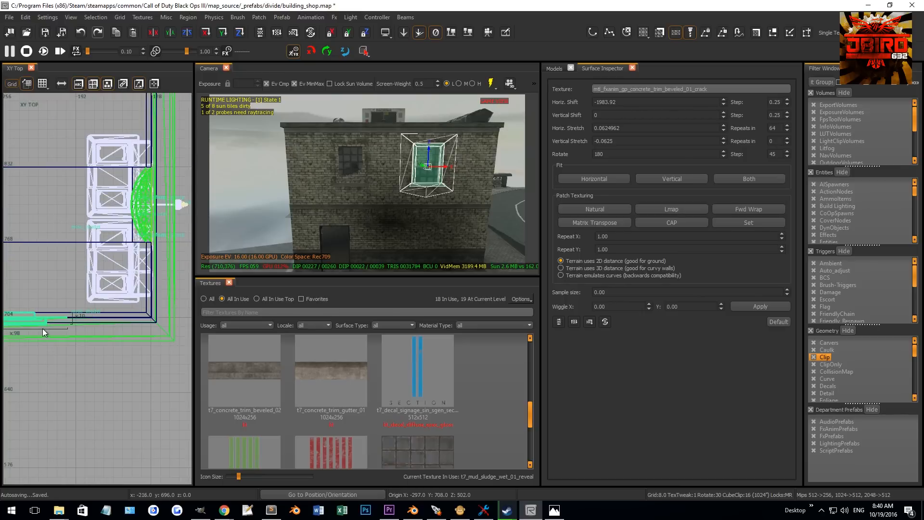
drag(32, 320, 43, 321)
right_drag(46, 318, 95, 314)
scroll(55, 313, up, 1)
drag(88, 315, 62, 316)
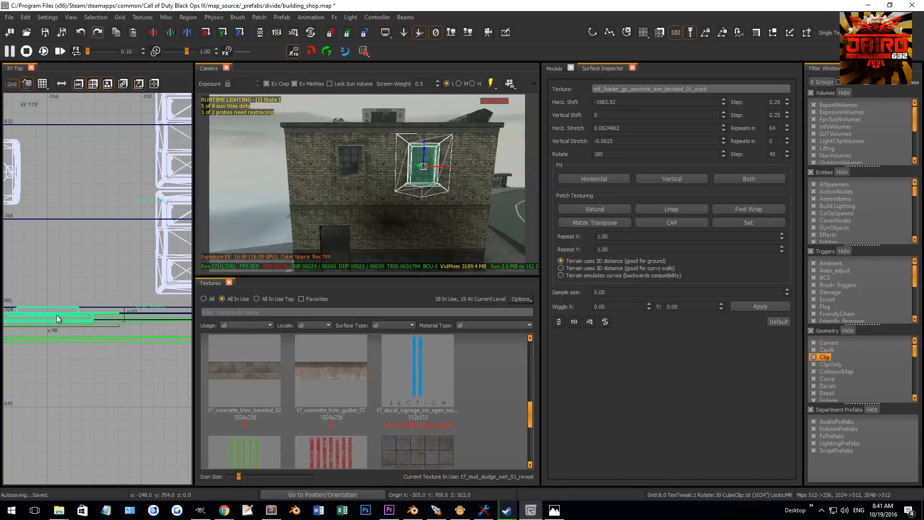
drag(56, 315, 105, 313)
- Refine the duplicated window assembly's placement in the opening while checking it in the camera view
right_drag(264, 249, 269, 234)
right_drag(108, 277, 191, 252)
drag(177, 292, 129, 294)
mouse_move(230, 253)
right_down()
mouse_move(211, 254)
mouse_move(234, 255)
right_up()
scroll(62, 336, down, 5)
right_drag(62, 336, 63, 317)
scroll(77, 316, up, 4)
scroll(40, 313, up, 5)
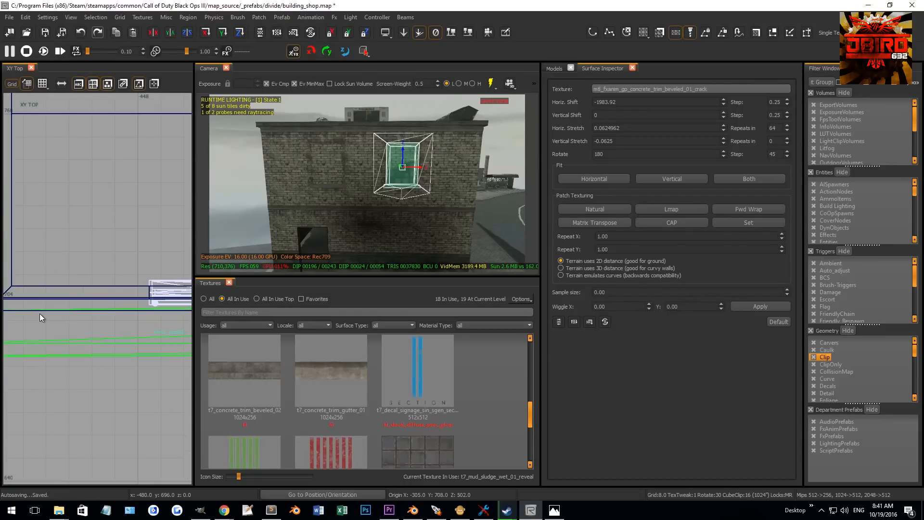
scroll(40, 314, down, 1)
right_drag(385, 191, 391, 173)
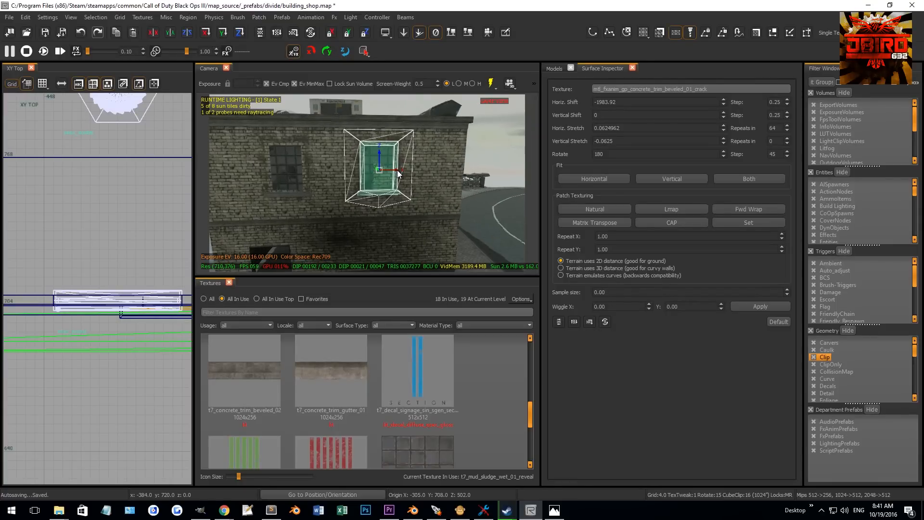
right_drag(398, 173, 398, 173)
drag(398, 174, 406, 175)
right_drag(405, 172, 379, 186)
key(Escape)
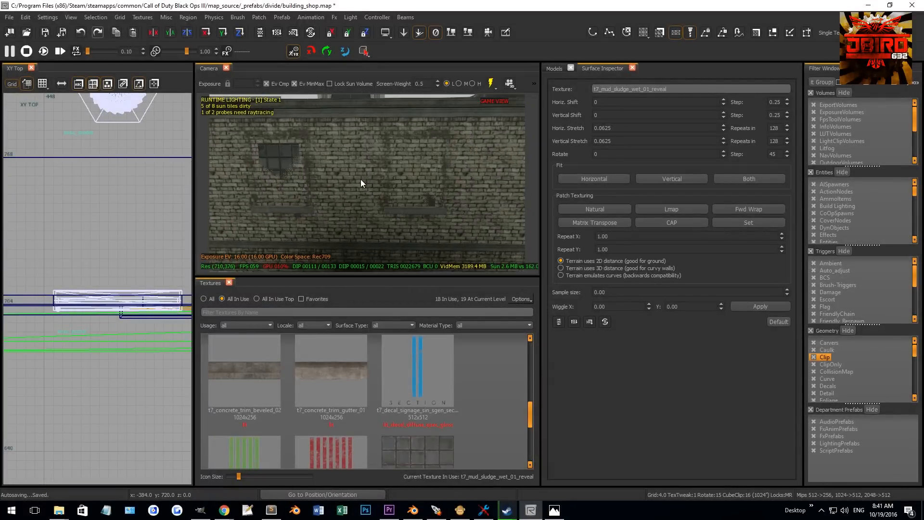
- Select the caulk wall brush and clip it along the window's side edge in the top view
shift+click(361, 180)
scroll(92, 293, down, 5)
right_drag(111, 303, 105, 293)
scroll(137, 280, up, 6)
scroll(120, 293, up, 3)
key(grave)
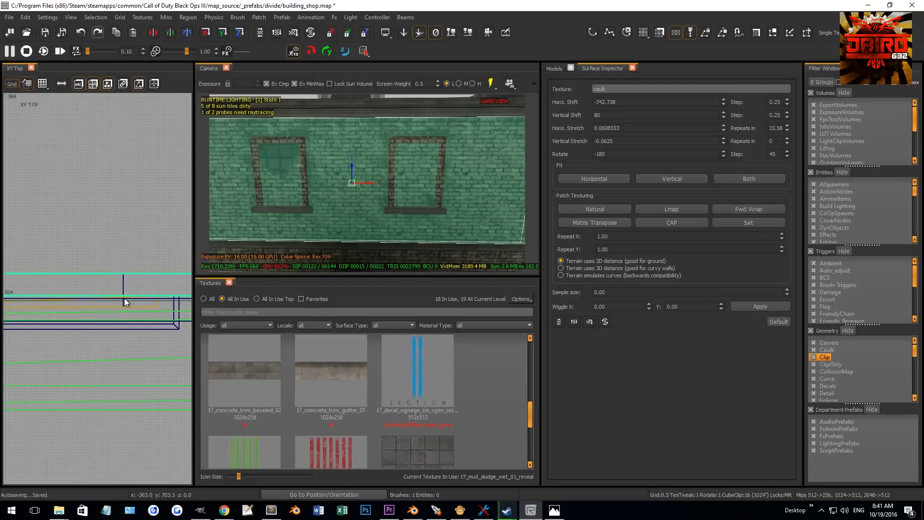
scroll(124, 298, up, 4)
click(123, 300)
click(123, 278)
key(shift+Return)
key(Escape)
- Select the next caulk wall section and clip it at the window's other side edge
shift+click(287, 222)
scroll(106, 283, down, 1)
scroll(106, 283, down, 1)
key(Escape)
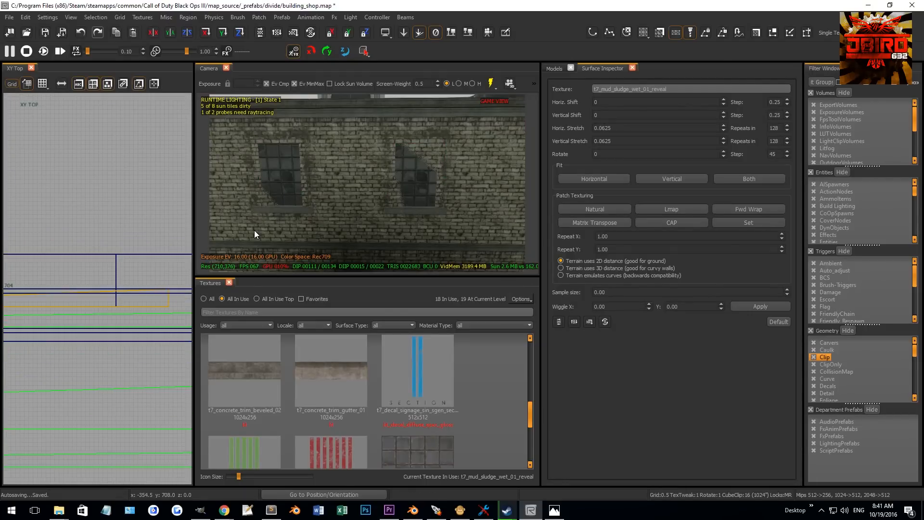
shift+click(254, 230)
scroll(140, 290, down, 5)
right_drag(113, 291, 243, 281)
scroll(86, 292, up, 4)
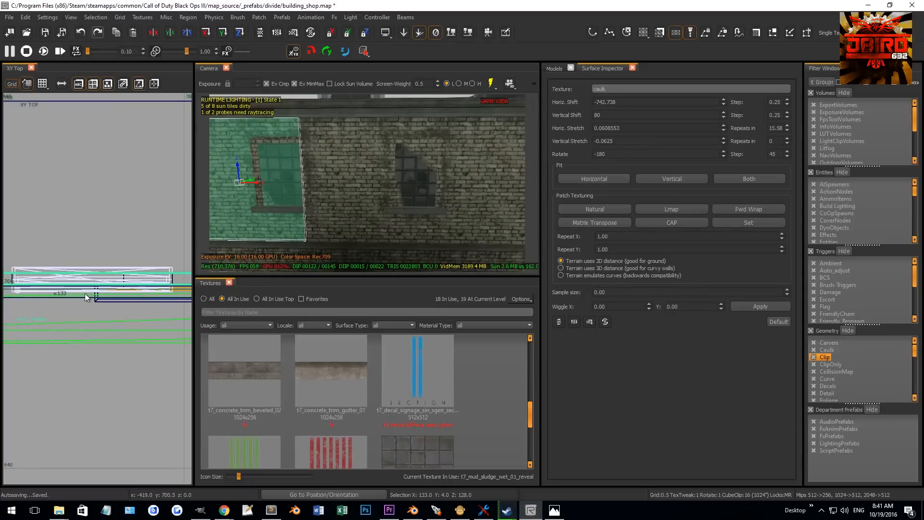
right_drag(98, 289, 47, 314)
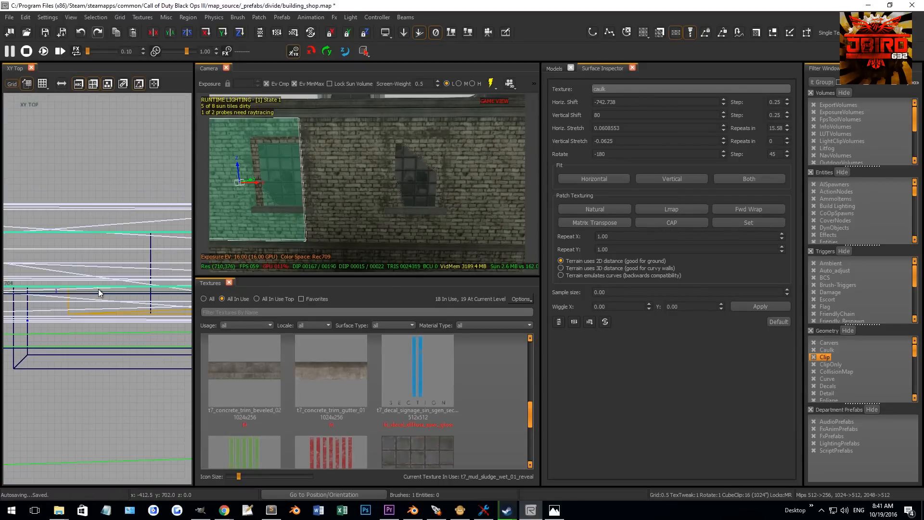
click(150, 281)
key(shift+Return)
key(Escape)
- Switch to the front view and clip the selected wall strip horizontally at the window's edge
scroll(135, 278, down, 1)
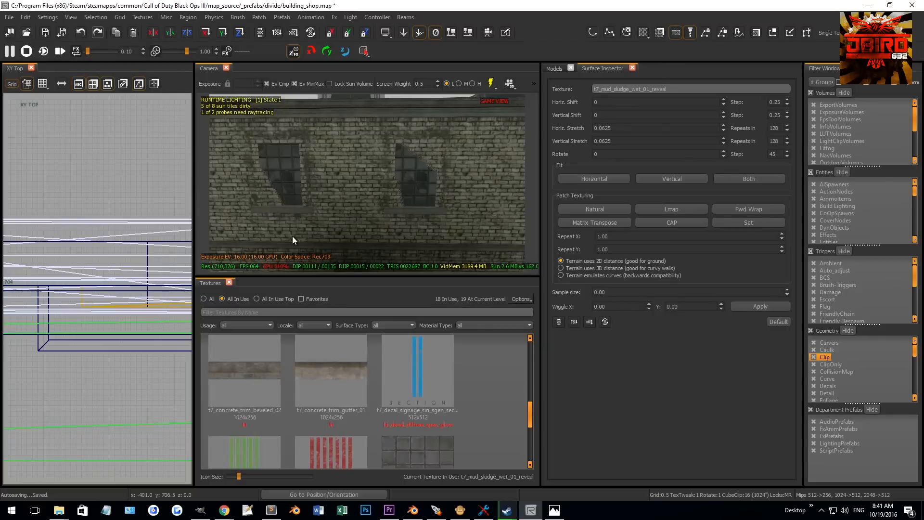
shift+click(293, 236)
scroll(116, 297, down, 4)
key(ctrl+Tab)
scroll(111, 300, down, 6)
right_drag(108, 268, 105, 274)
scroll(94, 355, up, 1)
scroll(95, 354, up, 3)
drag(76, 295, 74, 296)
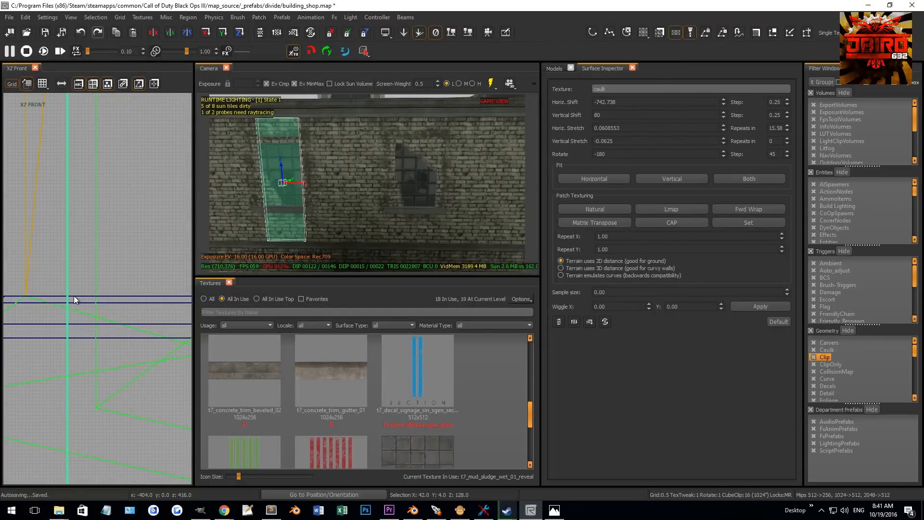
click(82, 295)
key(shift+Return)
shift+click(288, 232)
scroll(130, 275, down, 5)
mouse_move(129, 287)
mouse_down()
mouse_move(146, 153)
mouse_move(127, 134)
mouse_move(126, 152)
mouse_up()
scroll(127, 136, up, 4)
key(Escape)
- Select the caulk wall brush and clip it twice horizontally at the window's top and bottom heights
mouse_move(243, 148)
right_down()
mouse_move(223, 148)
mouse_move(324, 190)
right_up()
shift+click(328, 225)
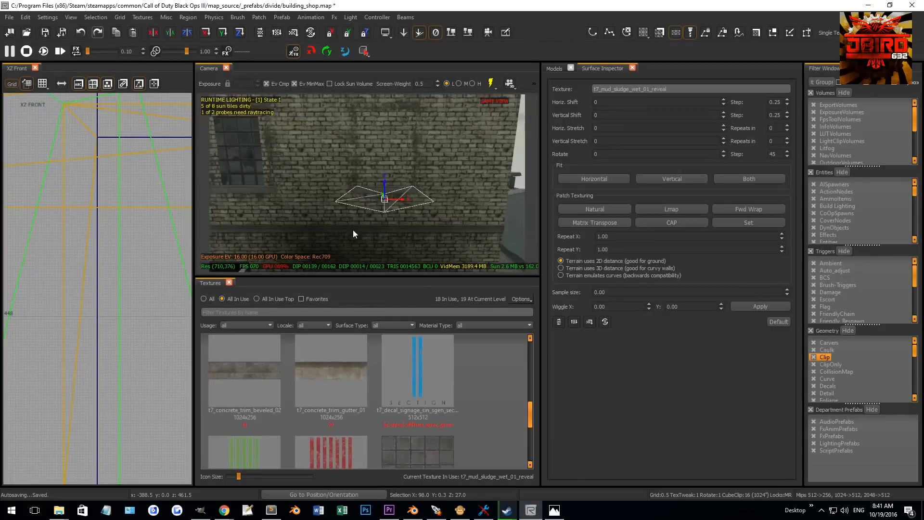
shift+click(363, 215)
scroll(124, 248, down, 4)
scroll(114, 241, up, 8)
click(93, 243)
key(shift+Return)
scroll(120, 281, down, 9)
scroll(120, 264, up, 4)
scroll(120, 265, up, 2)
click(125, 260)
click(125, 273)
key(shift+Return)
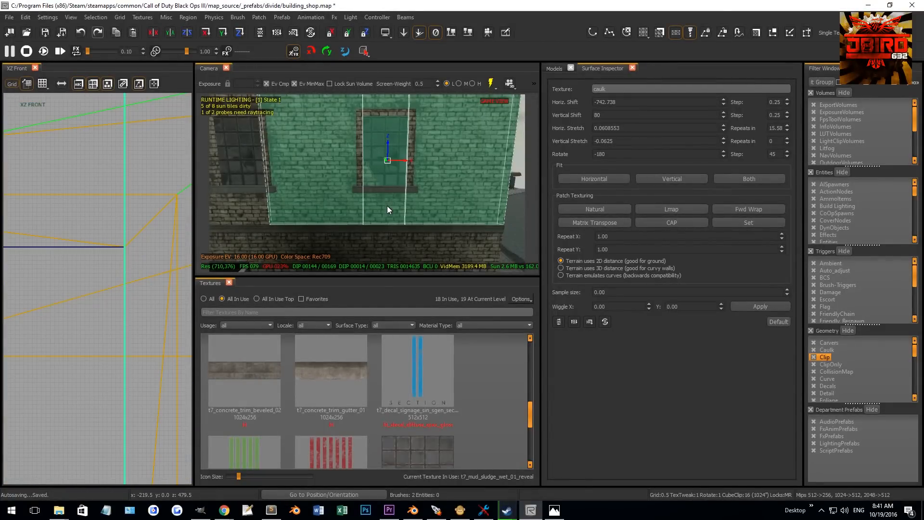
- Hide the obstructing pieces, then clip the caulk strip beneath the window in the front view
shift+click(407, 217)
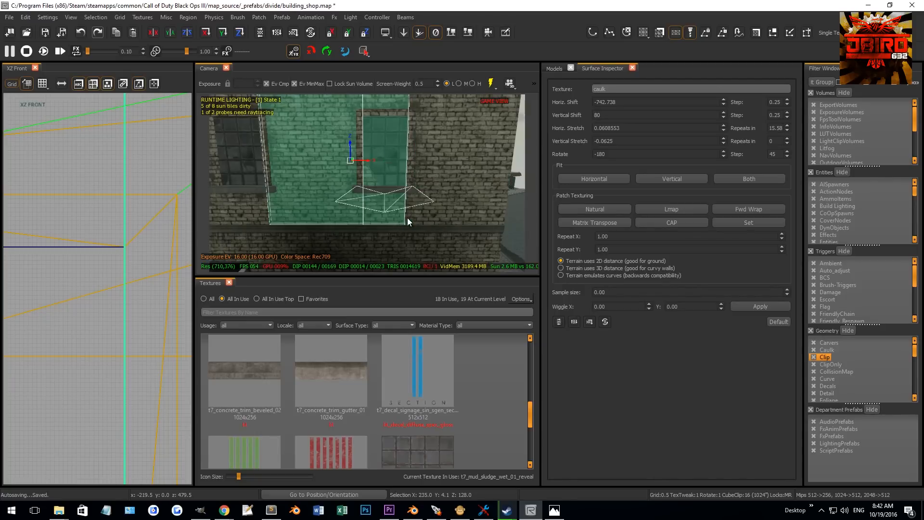
shift+click(397, 216)
shift+click(375, 209)
shift+click(355, 212)
shift+click(386, 213)
key(h)
shift+click(386, 213)
scroll(158, 284, down, 5)
right_drag(104, 421, 123, 320)
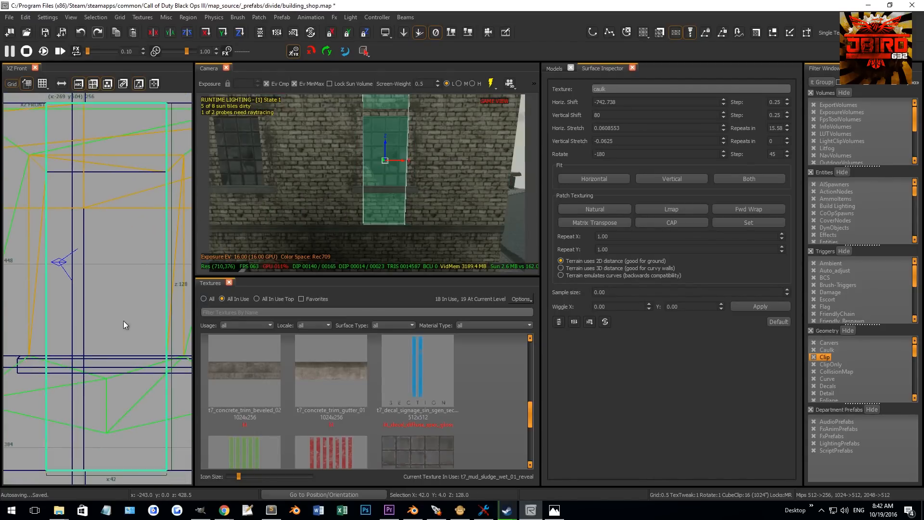
scroll(164, 172, up, 5)
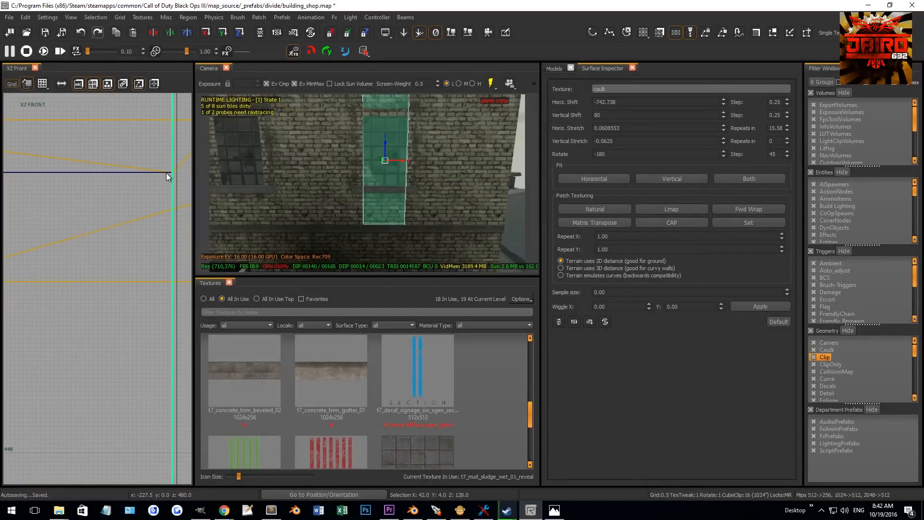
scroll(150, 295, down, 5)
right_drag(130, 383, 134, 302)
scroll(152, 359, up, 5)
click(152, 359)
click(140, 358)
key(shift+Return)
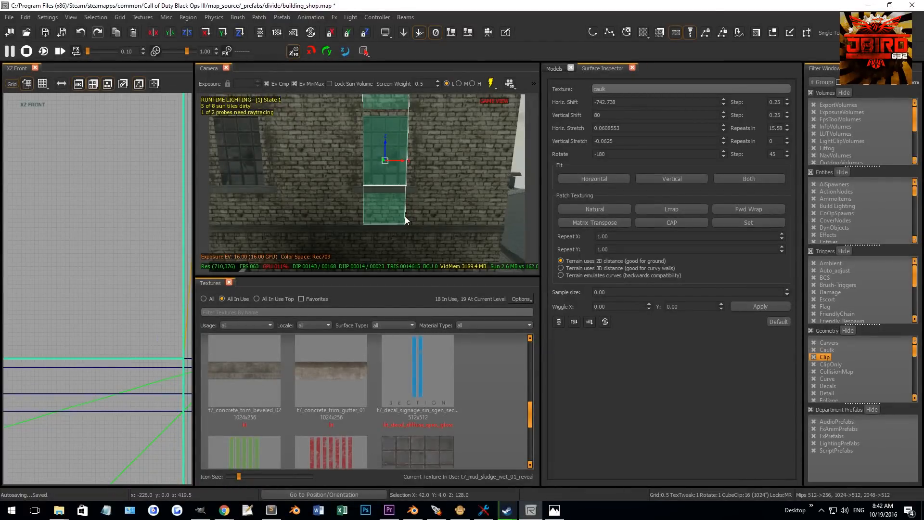
- Select the caulk wall brush around the second window and clip it at the window's left edge
shift+click(405, 217)
scroll(115, 343, down, 7)
drag(119, 275, 119, 270)
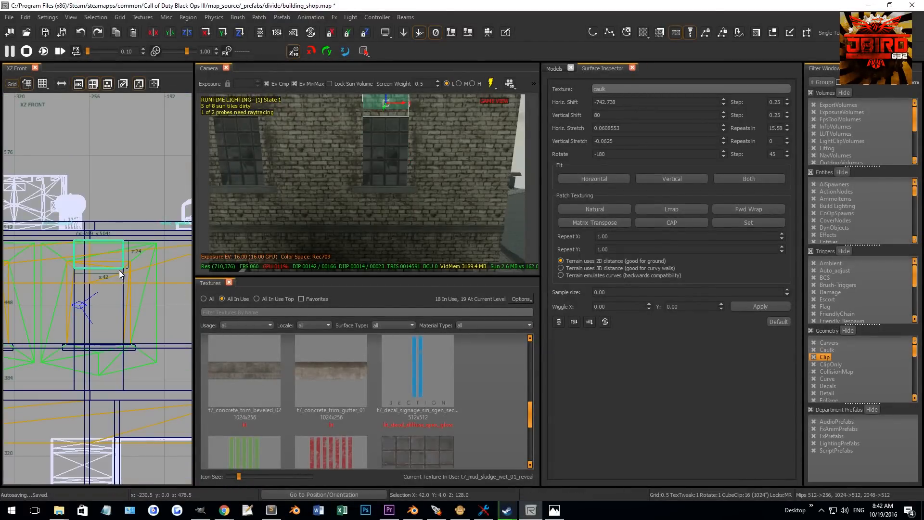
scroll(121, 270, up, 4)
key(Escape)
mouse_move(348, 198)
right_down()
mouse_move(348, 183)
mouse_move(376, 197)
mouse_move(322, 203)
mouse_move(355, 193)
right_up()
shift+click(359, 194)
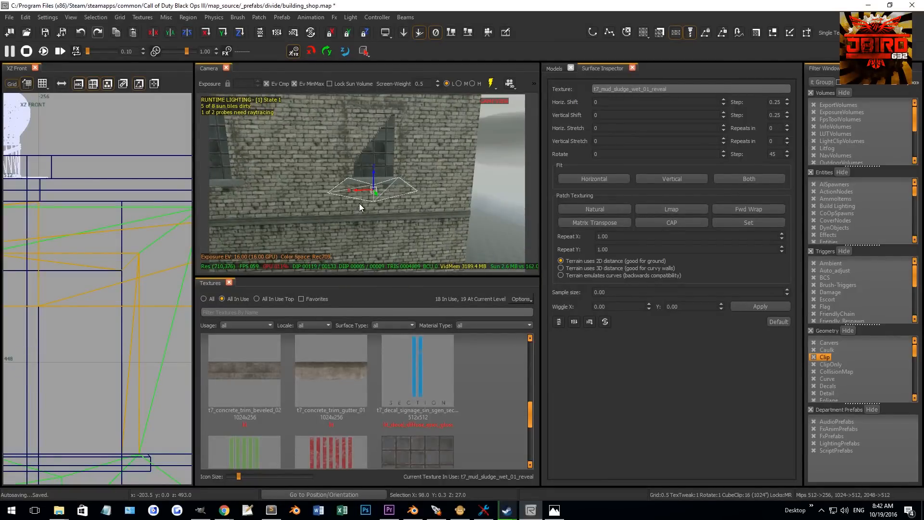
key(Escape)
shift+click(358, 204)
scroll(120, 251, down, 10)
scroll(99, 265, up, 10)
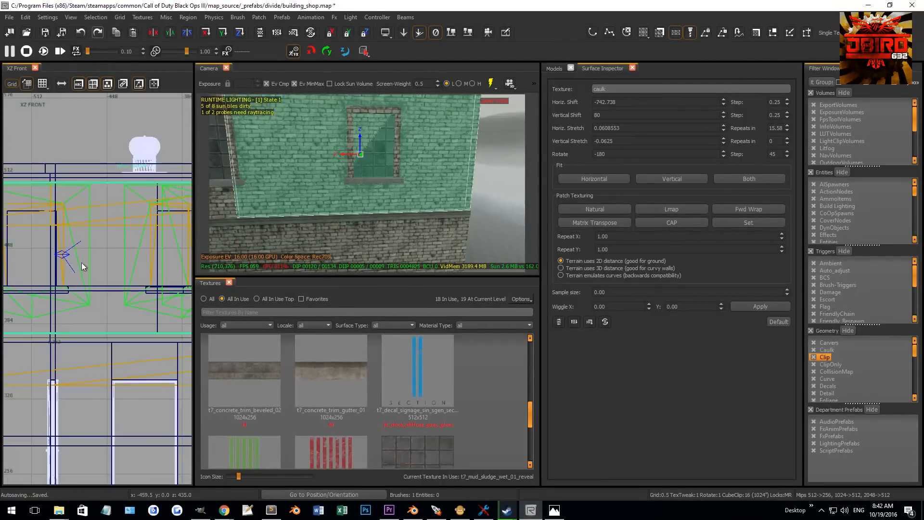
scroll(109, 293, up, 6)
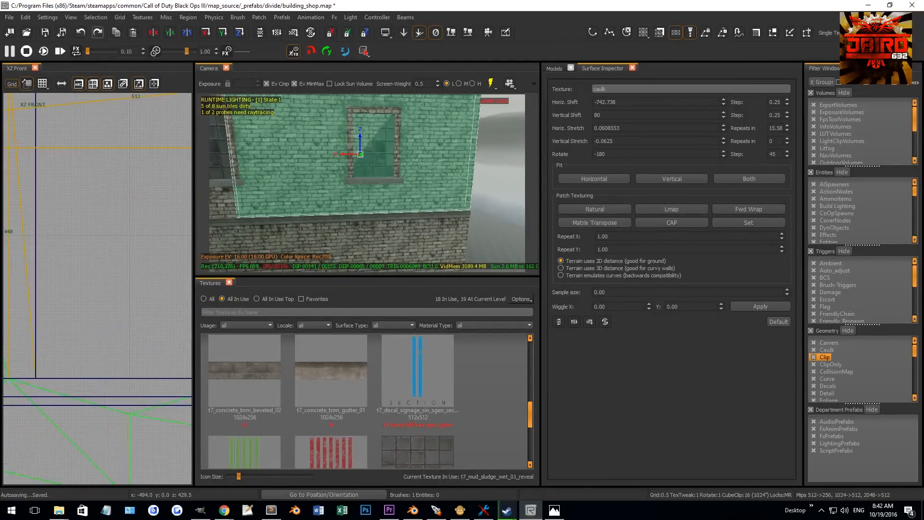
click(54, 311)
key(shift+Return)
- Clip the wall brush at the window's right edge and delete the piece covering the window opening
scroll(35, 304, down, 2)
right_drag(190, 116, 135, 155)
right_drag(156, 119, 137, 148)
scroll(137, 148, up, 4)
click(115, 290)
click(114, 300)
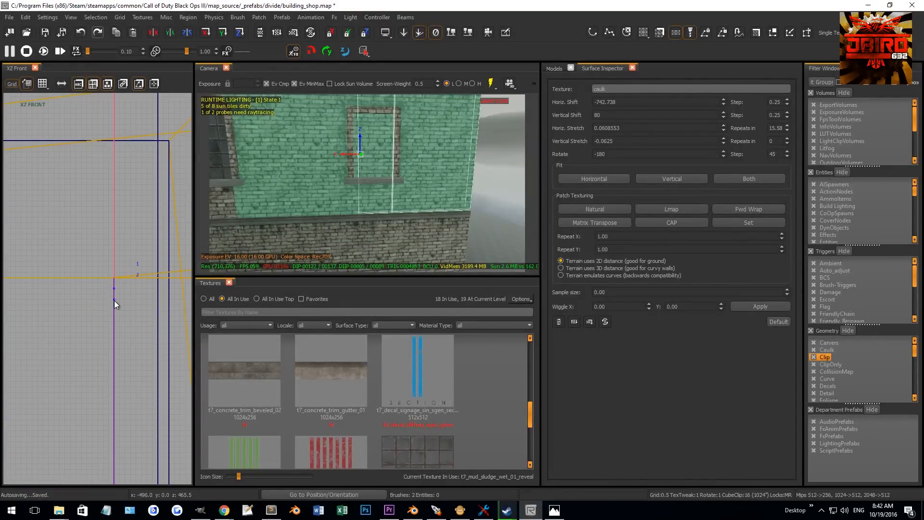
key(shift+Return)
right_drag(336, 161, 336, 139)
right_drag(299, 181, 299, 170)
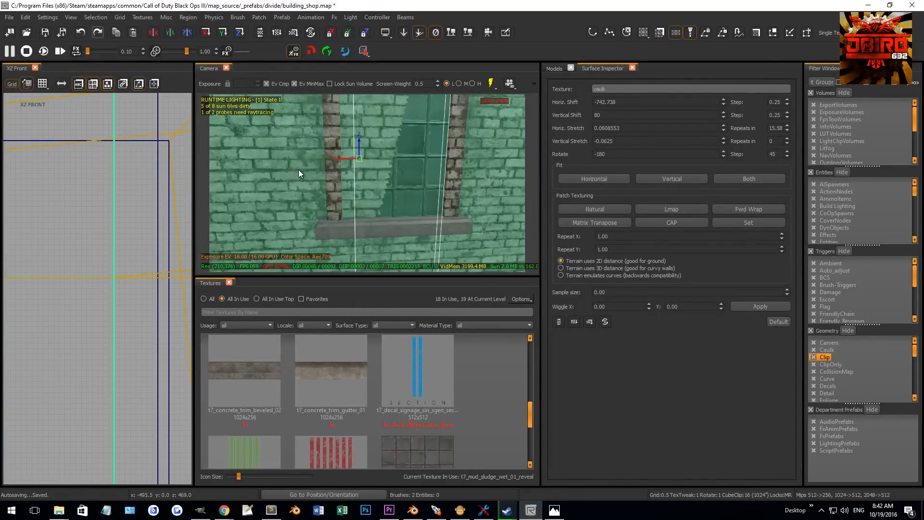
key(BackSpace)
- Clip the remaining caulk piece at the opening's edge, delete the cut piece, and undo an accidental move
right_drag(359, 216, 332, 241)
click(157, 329)
key(shift+Return)
scroll(133, 242, down, 4)
right_drag(340, 164, 340, 135)
key(BackSpace)
right_drag(148, 331, 87, 307)
key(ctrl+z)
- Select the caulk wall at the second window and clip it with the Clip tool in the front view
right_drag(421, 166, 421, 209)
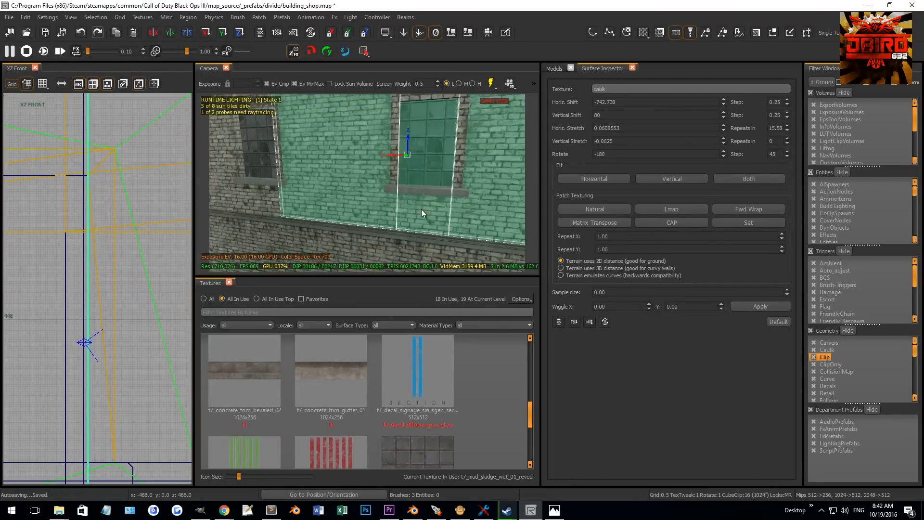
key(Escape)
shift+click(421, 208)
scroll(102, 255, down, 7)
scroll(114, 220, up, 4)
mouse_move(69, 314)
right_down()
mouse_move(114, 221)
mouse_move(87, 243)
right_up()
scroll(89, 207, up, 4)
scroll(88, 242, up, 1)
key(x)
click(95, 229)
click(107, 227)
key(shift+Return)
- Select the caulk wall around the next window and place clip points along the window's edge in the front view
shift+click(415, 207)
scroll(71, 258, down, 1)
shift+click(418, 213)
shift+click(418, 212)
scroll(103, 279, down, 8)
right_drag(103, 280, 107, 316)
drag(114, 336, 120, 273)
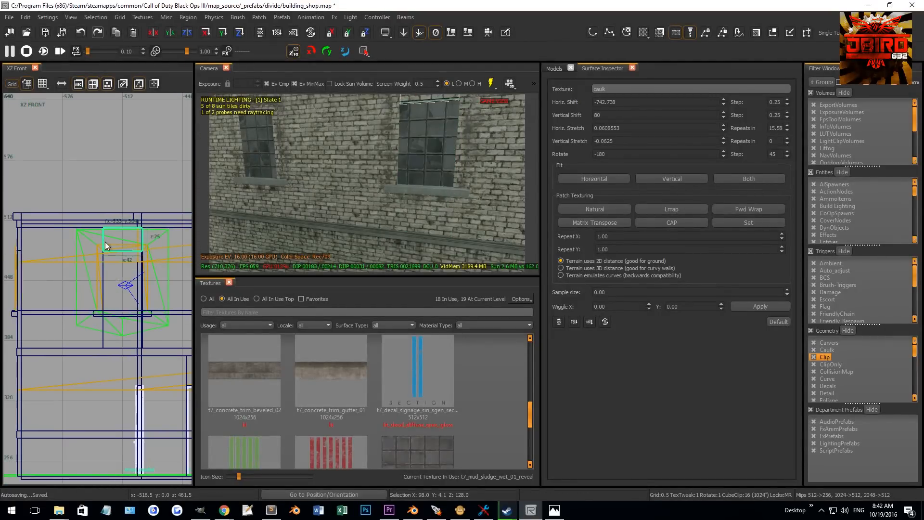
scroll(112, 255, up, 2)
mouse_move(299, 207)
right_down()
mouse_move(337, 207)
mouse_move(337, 216)
mouse_move(347, 207)
mouse_move(313, 207)
mouse_move(342, 207)
mouse_move(326, 173)
mouse_move(392, 203)
right_up()
key(Escape)
shift+click(392, 204)
- Switch to the side view and split the selected caulk wall at the window's first edge
scroll(192, 228, down, 1)
shift+click(377, 212)
shift+click(377, 212)
scroll(128, 238, down, 7)
key(ctrl+Tab)
scroll(100, 247, up, 5)
click(160, 225)
click(163, 235)
key(shift+Return)
- Split the caulk wall again at the window's other edge in the side view
scroll(135, 235, down, 3)
mouse_move(126, 229)
right_down()
mouse_move(135, 218)
mouse_move(67, 218)
right_up()
scroll(80, 226, up, 4)
click(77, 225)
click(77, 243)
key(shift+Return)
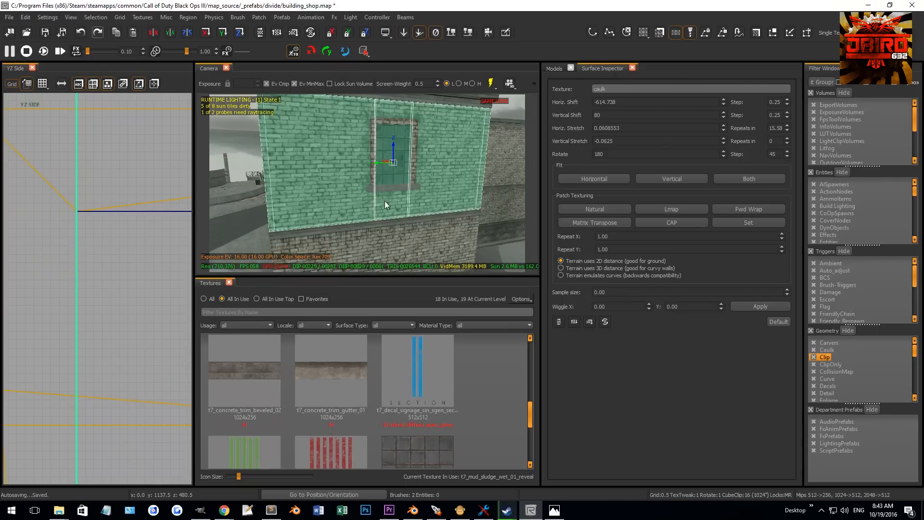
- Select the remaining caulk piece and split it at the window opening's edge in the side view
key(Escape)
shift+click(377, 216)
scroll(126, 289, down, 6)
right_drag(119, 356, 113, 273)
scroll(91, 313, up, 4)
click(101, 322)
click(123, 323)
key(shift+Return)
shift+click(379, 212)
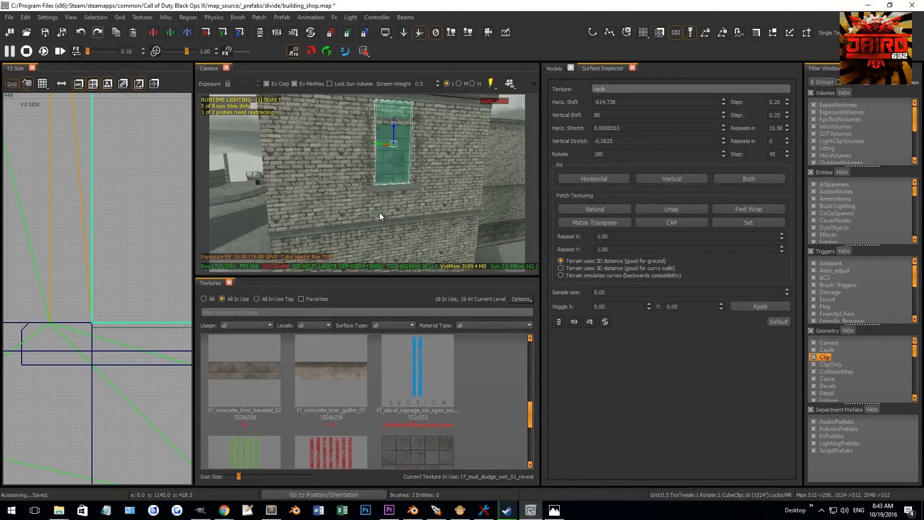
scroll(97, 350, down, 3)
drag(96, 350, 134, 197)
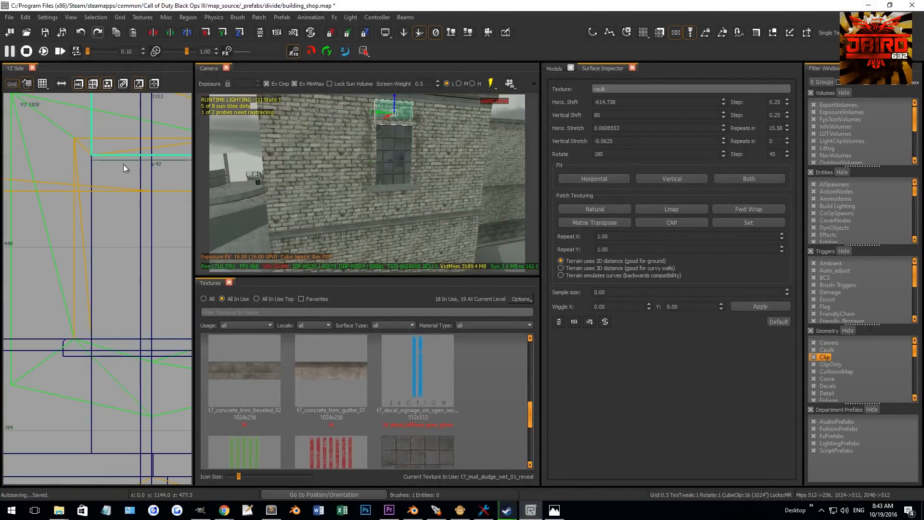
scroll(124, 162, up, 2)
key(Escape)
mouse_move(334, 168)
right_down()
mouse_move(385, 168)
mouse_move(313, 164)
mouse_move(387, 181)
right_up()
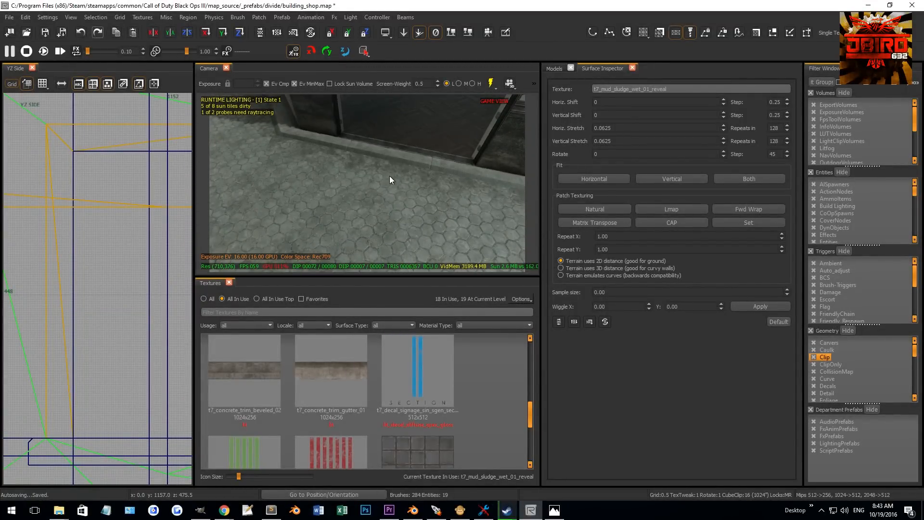
- Leave the shop prefab and return to editing the main mp_divide_geo map
right_click(132, 192)
mouse_move(149, 203)
click(244, 210)
mouse_move(392, 169)
right_down()
mouse_move(401, 176)
mouse_move(371, 176)
mouse_move(385, 181)
mouse_move(400, 168)
right_up()
shift+click(400, 166)
shift+click(458, 122)
key(v)
drag(354, 145, 396, 178)
scroll(127, 274, up, 2)
scroll(134, 283, up, 5)
drag(105, 412, 103, 409)
key(Escape)
right_drag(354, 194, 378, 186)
shift+click(396, 150)
scroll(132, 285, down, 4)
scroll(130, 285, down, 3)
scroll(93, 248, down, 2)
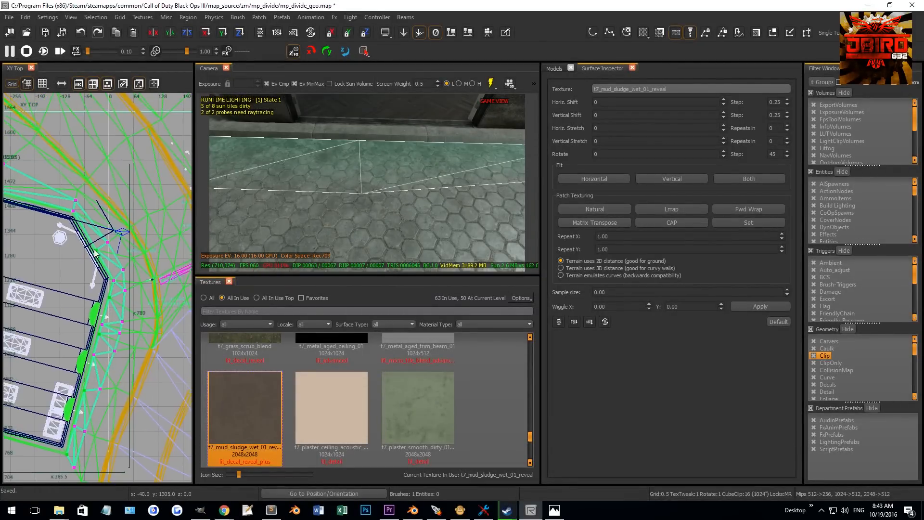
- Reshape the curb brush near the building corner in the top view
scroll(94, 250, up, 2)
key(shift+x)
drag(46, 139, 54, 151)
drag(105, 229, 116, 239)
key(shift+x)
drag(72, 171, 99, 206)
drag(119, 243, 135, 271)
drag(134, 270, 161, 258)
right_drag(326, 202, 311, 208)
key(v)
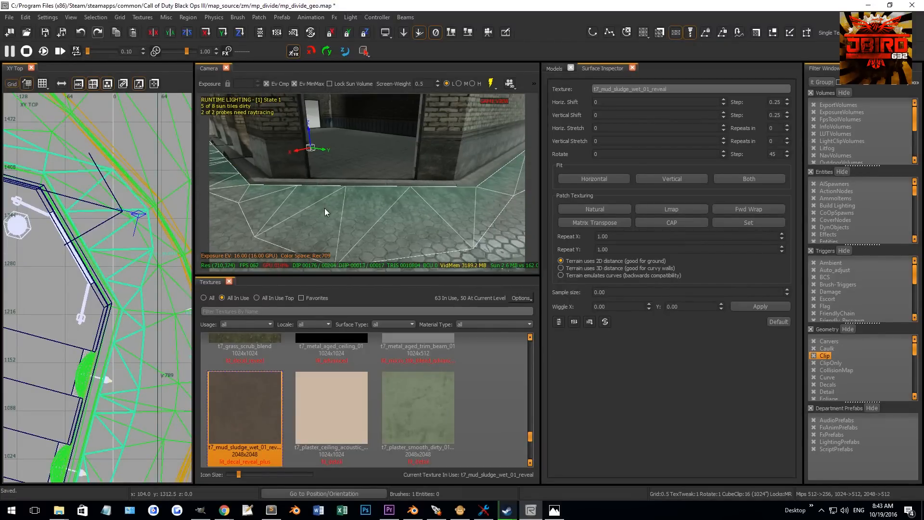
- Select the red decal patches beside the steps and clone them, moving the copies in the top view
click(666, 210)
key(Escape)
right_drag(465, 225, 448, 204)
shift+click(453, 202)
shift+click(388, 204)
shift+click(412, 182)
right_drag(412, 181, 377, 173)
shift+click(402, 172)
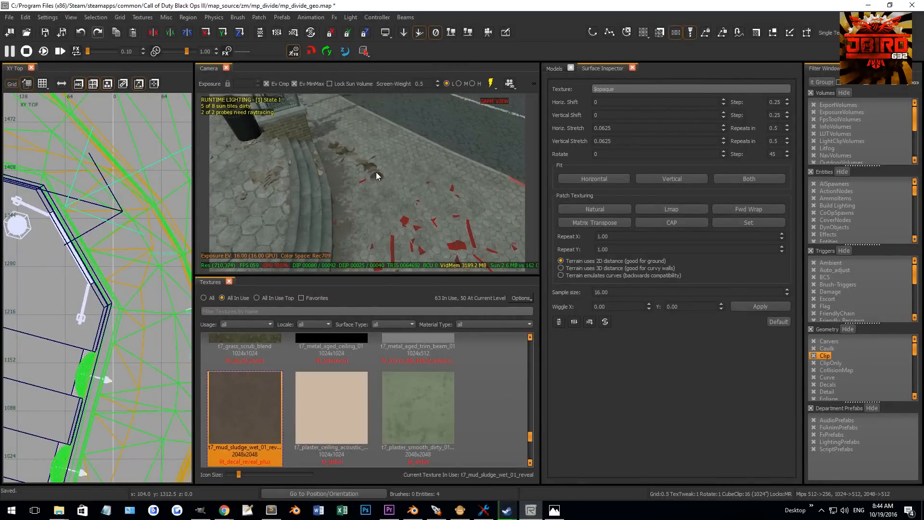
shift+click(370, 172)
scroll(101, 275, down, 2)
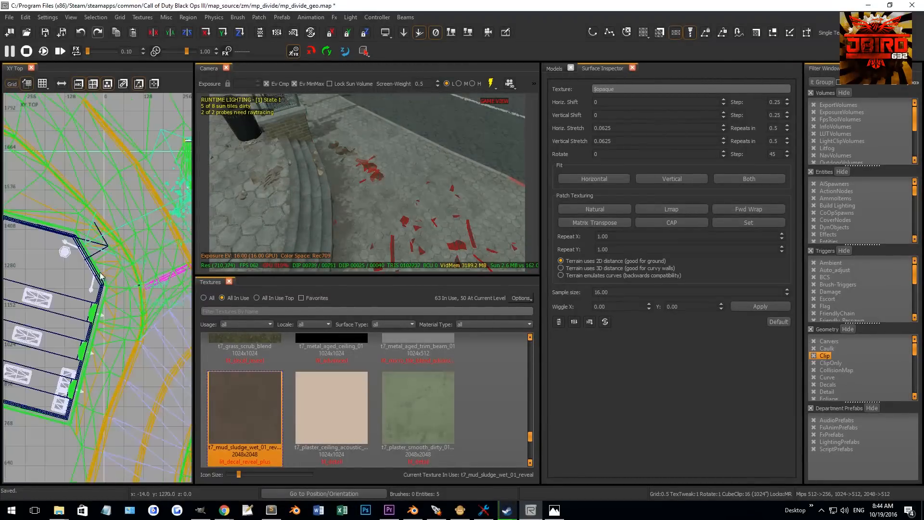
scroll(101, 272, down, 1)
scroll(100, 264, down, 2)
right_drag(98, 262, 170, 223)
key(space)
scroll(144, 231, up, 4)
drag(135, 224, 88, 259)
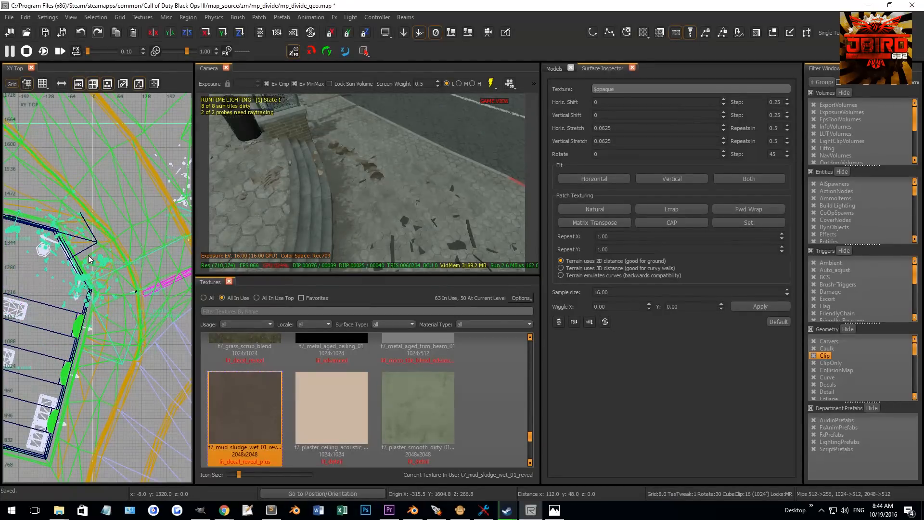
key(Escape)
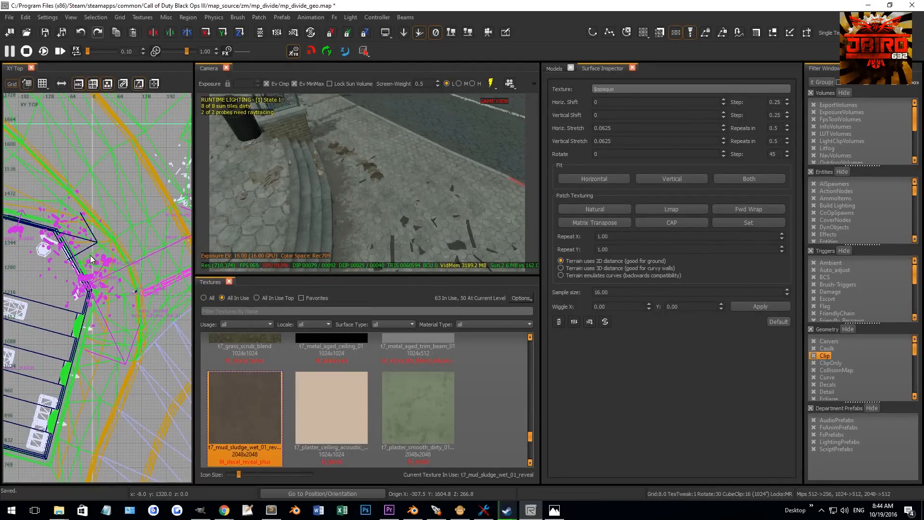
- Rotate the selected decal patches about 6 degrees in the top view
shift+click(90, 259)
mouse_move(332, 205)
right_down()
mouse_move(374, 197)
mouse_move(339, 207)
right_up()
key(grave)
click(445, 35)
right_drag(368, 181, 430, 130)
right_drag(99, 235, 106, 253)
scroll(106, 253, up, 2)
key(r)
drag(101, 263, 113, 233)
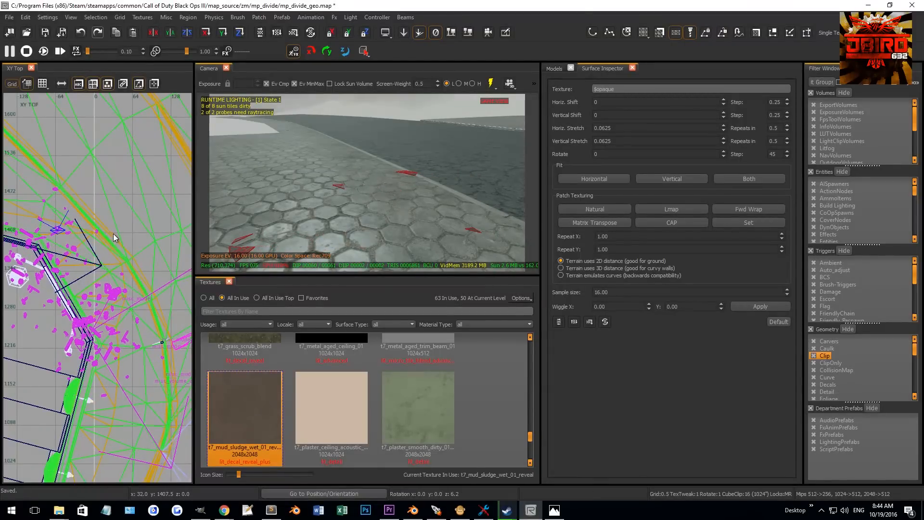
key(Escape)
- Adjust the heights of decal patches on the ground in the front view
right_drag(411, 208, 501, 215)
right_drag(433, 161, 395, 138)
shift+click(386, 135)
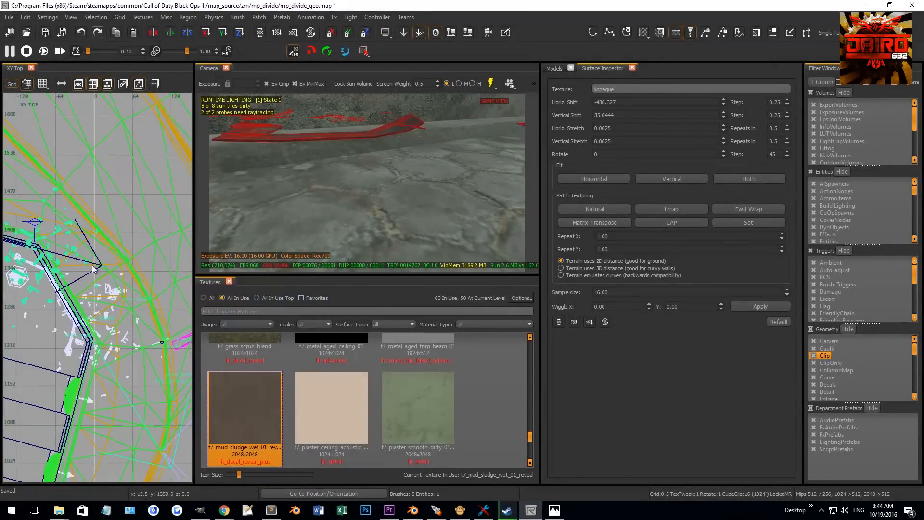
key(ctrl+Tab)
scroll(80, 300, up, 13)
mouse_move(91, 271)
mouse_down()
mouse_move(91, 308)
mouse_move(91, 296)
mouse_up()
key(Escape)
right_drag(308, 185, 372, 184)
shift+click(330, 172)
key(Escape)
shift+click(414, 194)
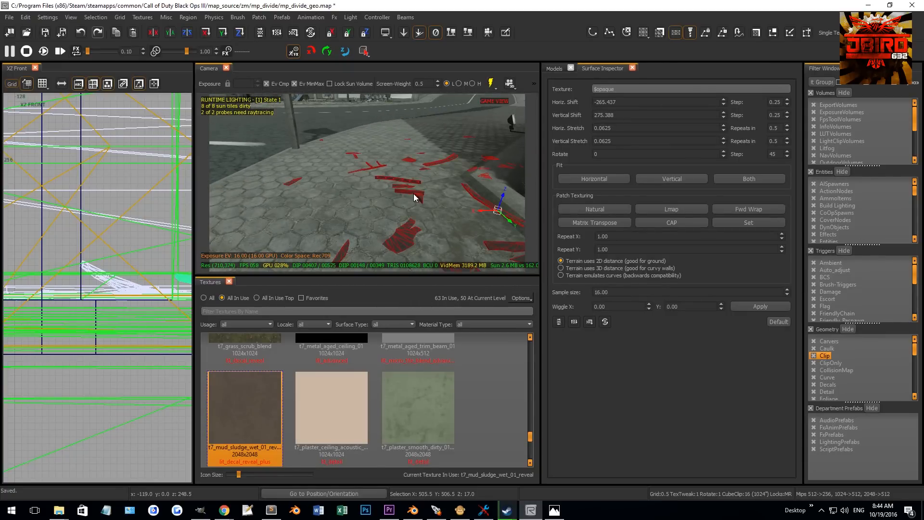
scroll(109, 265, up, 3)
scroll(76, 305, up, 4)
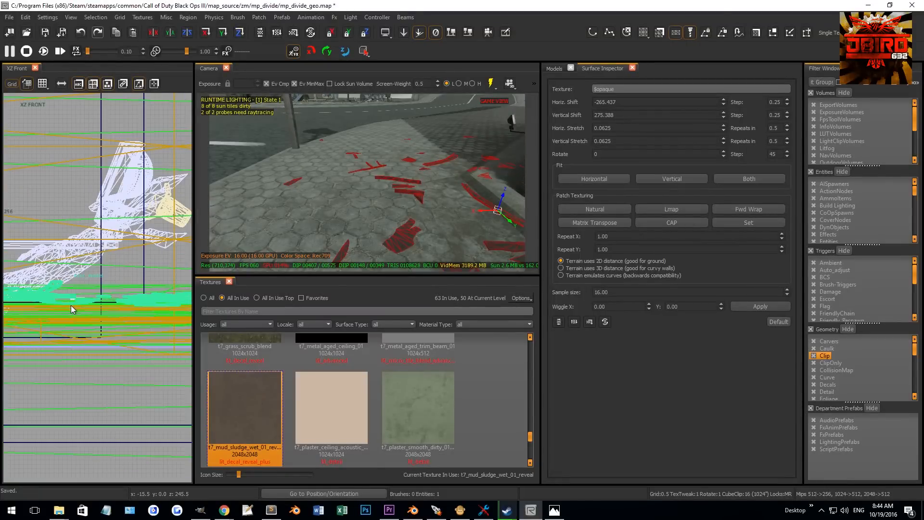
mouse_move(154, 301)
mouse_down()
mouse_move(157, 291)
mouse_move(159, 302)
mouse_up()
key(Escape)
right_drag(345, 239, 363, 221)
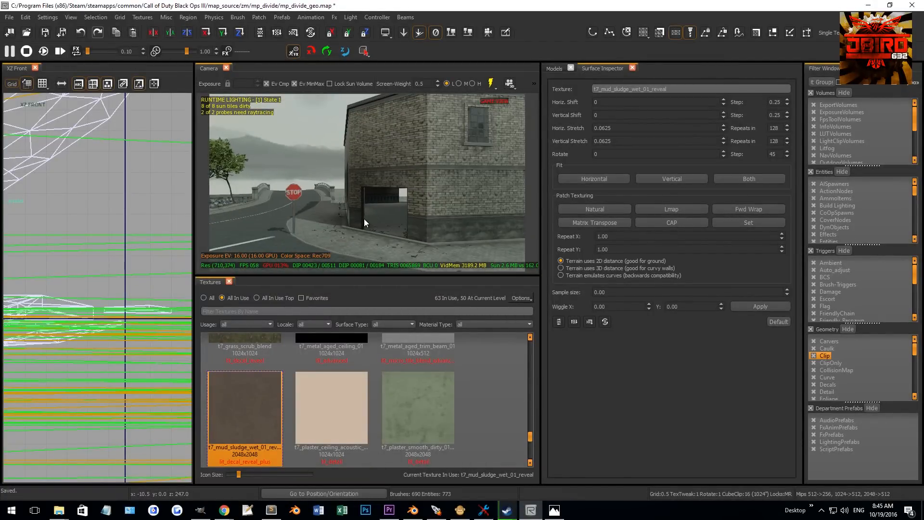
- Select and delete brushes along the curved concrete wall
right_drag(496, 256, 400, 189)
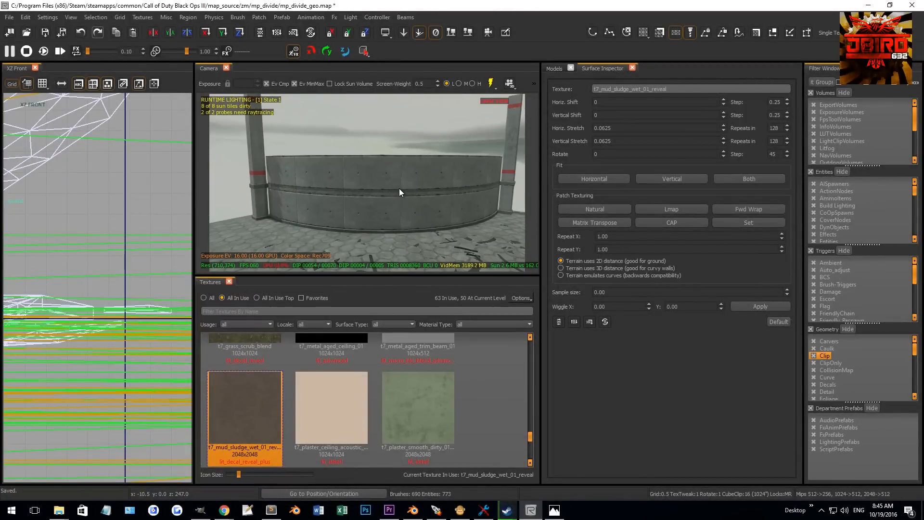
click(259, 172)
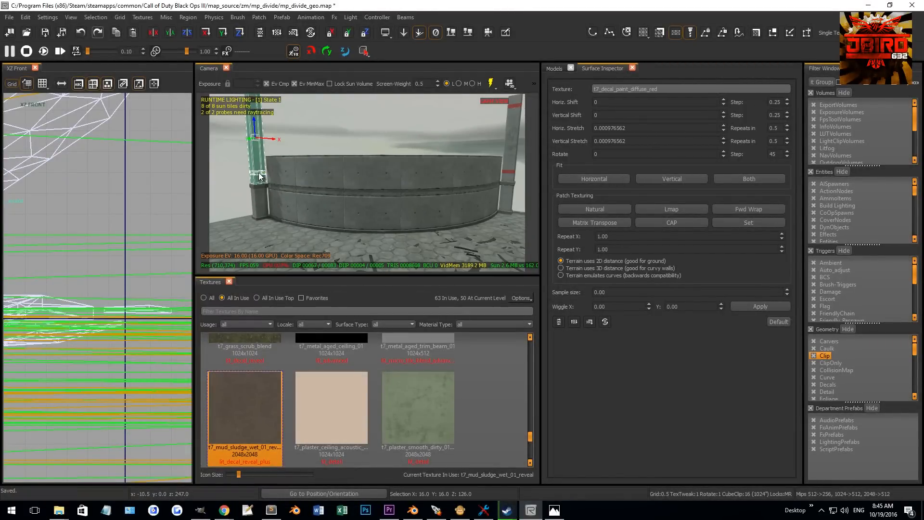
right_drag(259, 172, 276, 181)
key(Escape)
right_drag(311, 148, 411, 122)
click(412, 140)
mouse_move(406, 264)
right_down()
mouse_move(407, 233)
mouse_move(361, 244)
right_up()
shift+drag(361, 244, 358, 179)
right_drag(359, 178, 397, 175)
key(BackSpace)
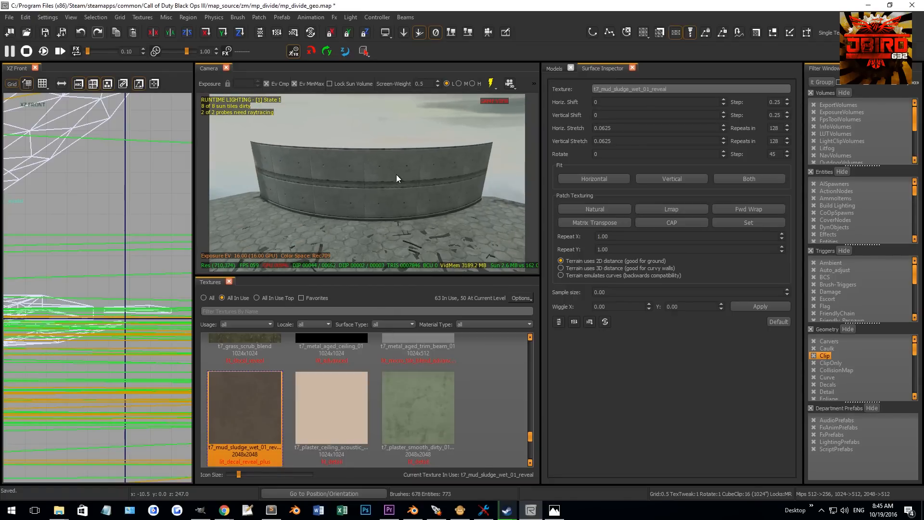
- Filter textures by 'brick' and apply t7_brick_irregular_worn_02_wet to the curved wall's upper section
shift+click(387, 172)
text(brick)
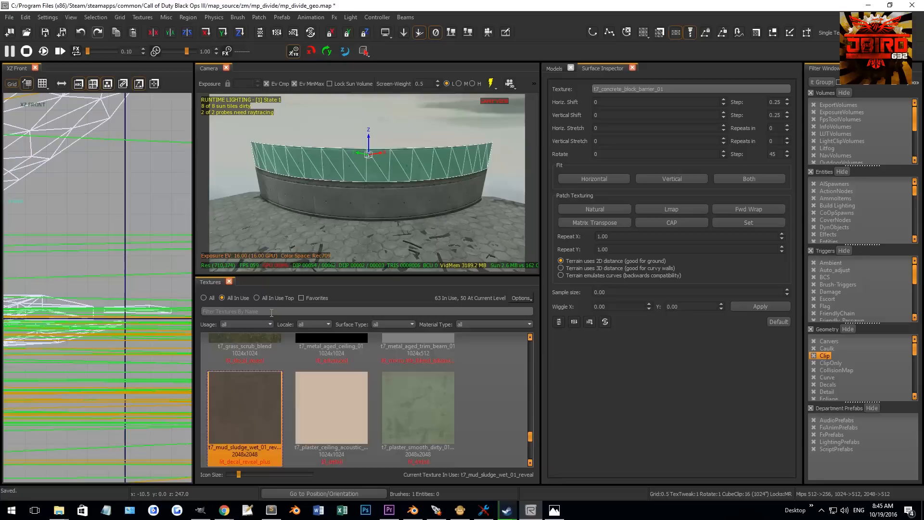
click(367, 387)
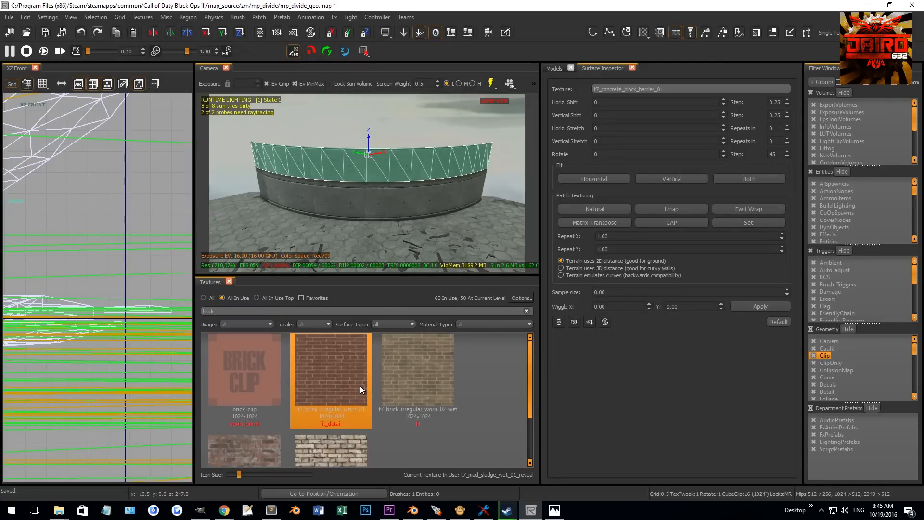
scroll(354, 388, down, 1)
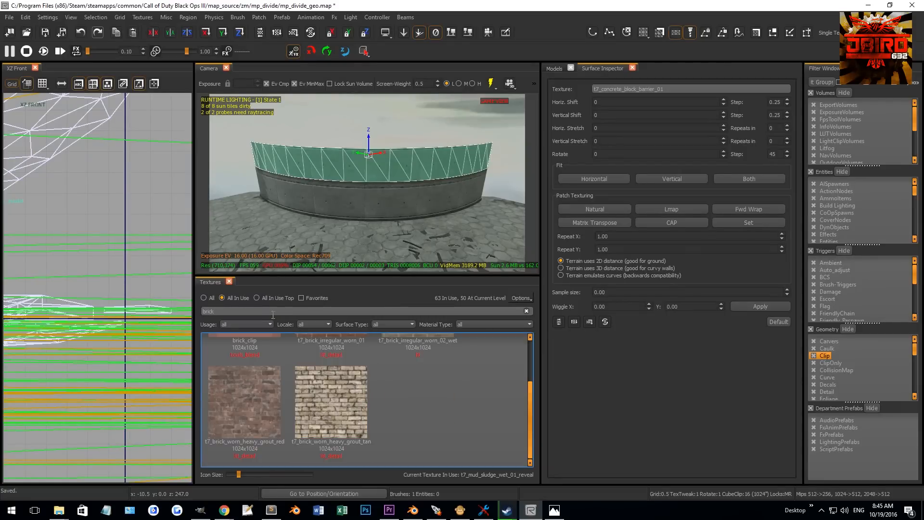
scroll(284, 371, up, 1)
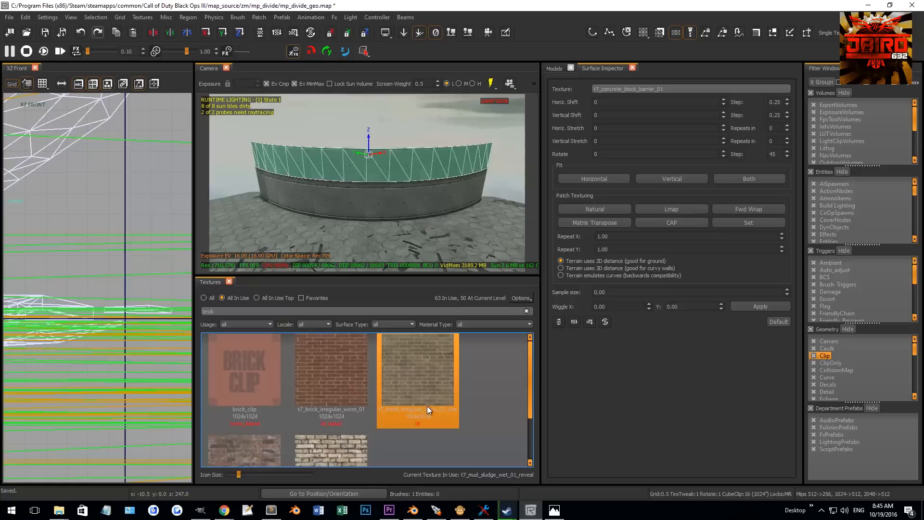
click(431, 363)
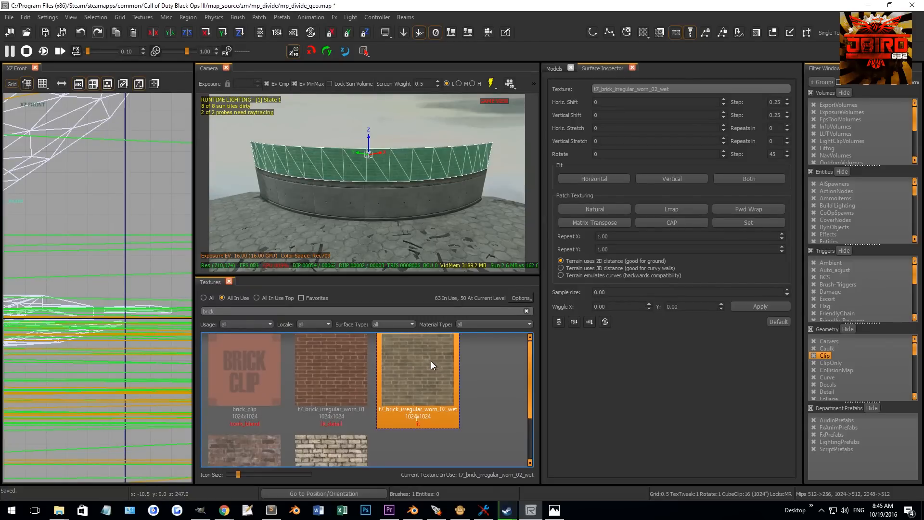
key(Escape)
- Change the grid size and adjust the curved wall's upper section in the side view
shift+click(397, 189)
scroll(123, 268, down, 2)
key(ctrl+Tab)
scroll(118, 272, down, 10)
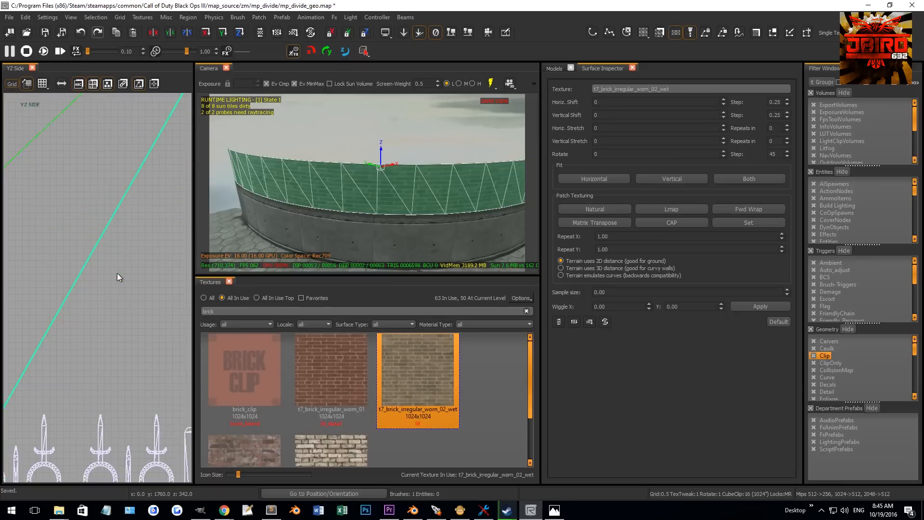
scroll(102, 260, down, 2)
right_drag(102, 241, 104, 276)
key(5)
drag(104, 277, 105, 201)
key(3)
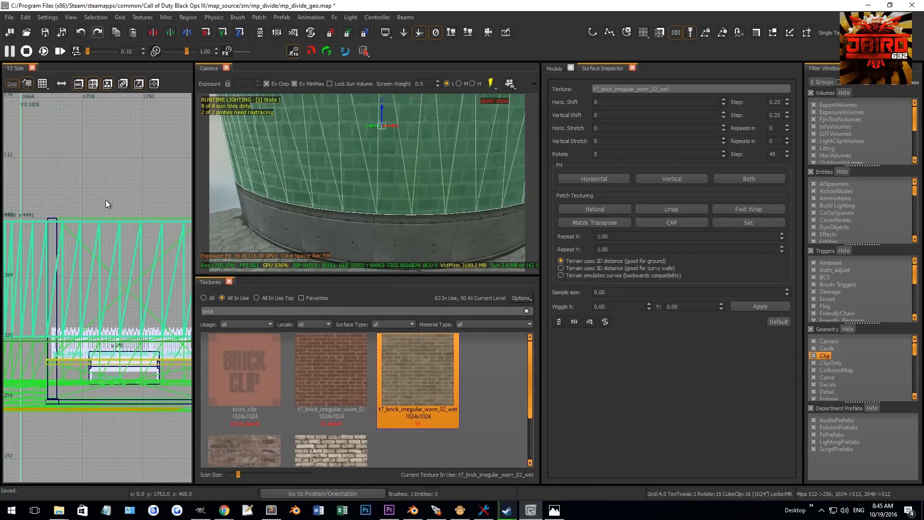
scroll(111, 230, down, 4)
right_drag(117, 225, 117, 234)
right_drag(404, 130, 402, 161)
key(Escape)
shift+click(402, 160)
key(Escape)
- Try selecting the curved wall's end pieces and toggling vertex editing
right_drag(398, 246, 390, 146)
shift+click(378, 192)
shift+click(365, 204)
shift+click(362, 215)
shift+click(380, 146)
shift+click(380, 145)
key(v)
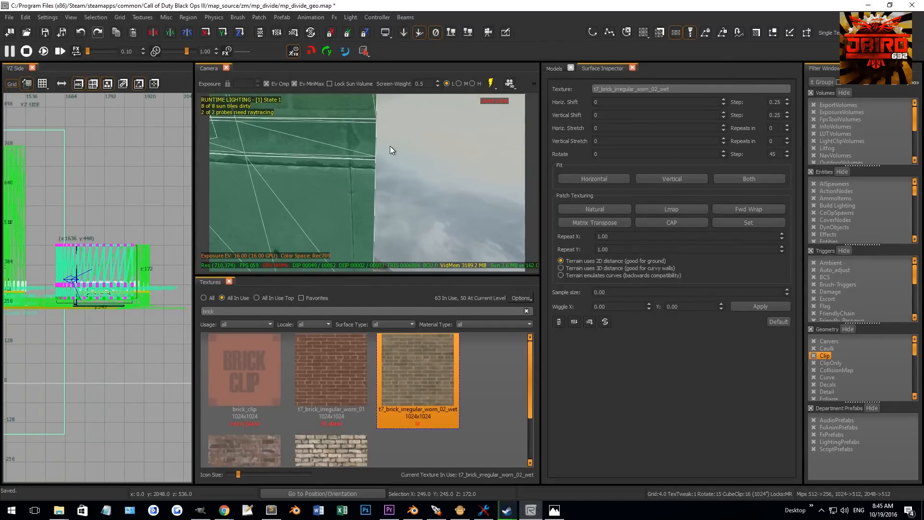
key(Escape)
- Select the concrete curb patches running along the base of the curved wall
shift+click(363, 141)
shift+click(357, 107)
right_drag(357, 106, 375, 123)
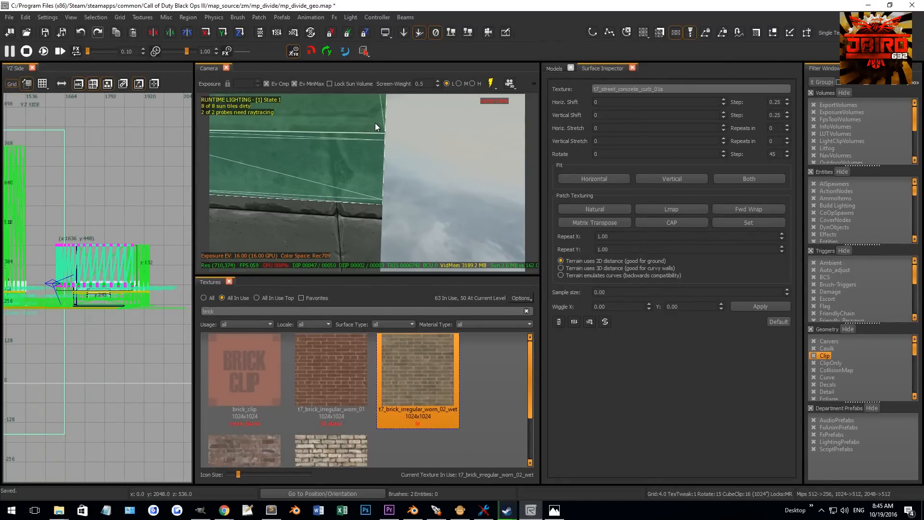
shift+click(360, 227)
drag(376, 123, 386, 128)
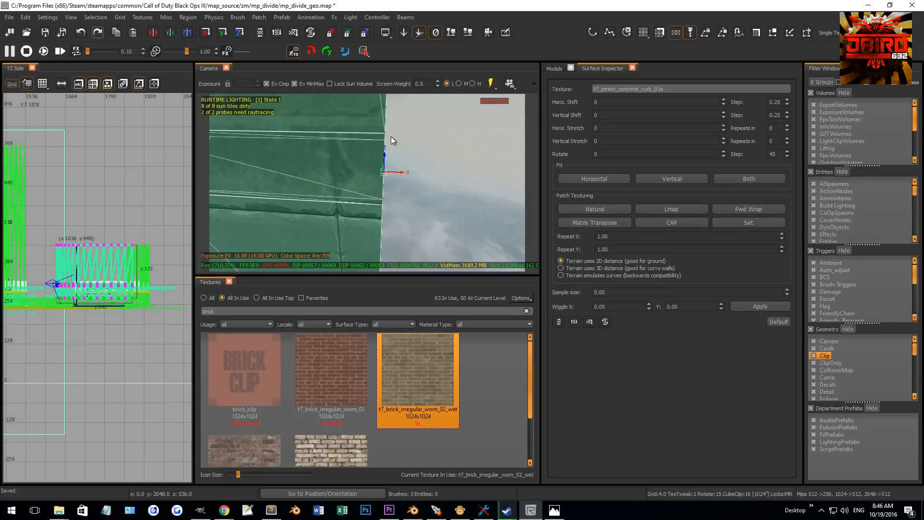
mouse_move(389, 139)
right_down()
mouse_move(386, 102)
mouse_move(389, 184)
mouse_move(362, 215)
mouse_move(385, 196)
mouse_move(321, 198)
mouse_move(384, 180)
mouse_move(383, 166)
mouse_move(377, 177)
right_up()
mouse_move(380, 218)
right_down()
mouse_move(373, 227)
mouse_move(380, 218)
mouse_move(413, 234)
mouse_move(394, 235)
right_up()
shift+click(409, 231)
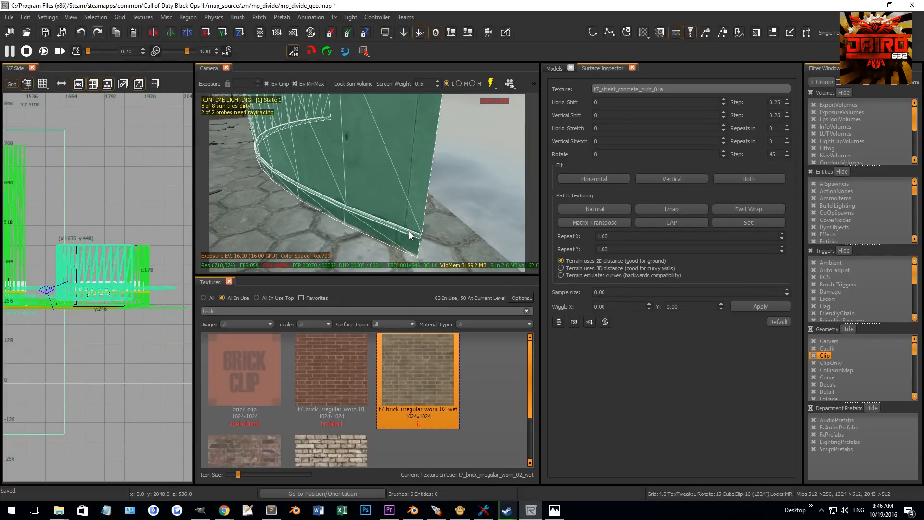
- Switch to vertex editing and move the curb's end vertices to meet the wall's edge
right_drag(413, 234, 382, 222)
key(v)
click(373, 218)
right_drag(378, 192, 379, 192)
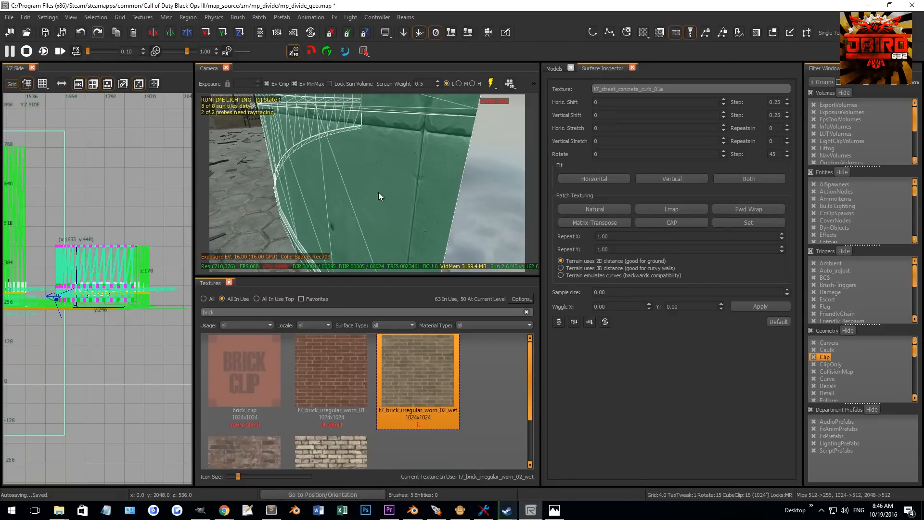
right_drag(442, 139, 442, 139)
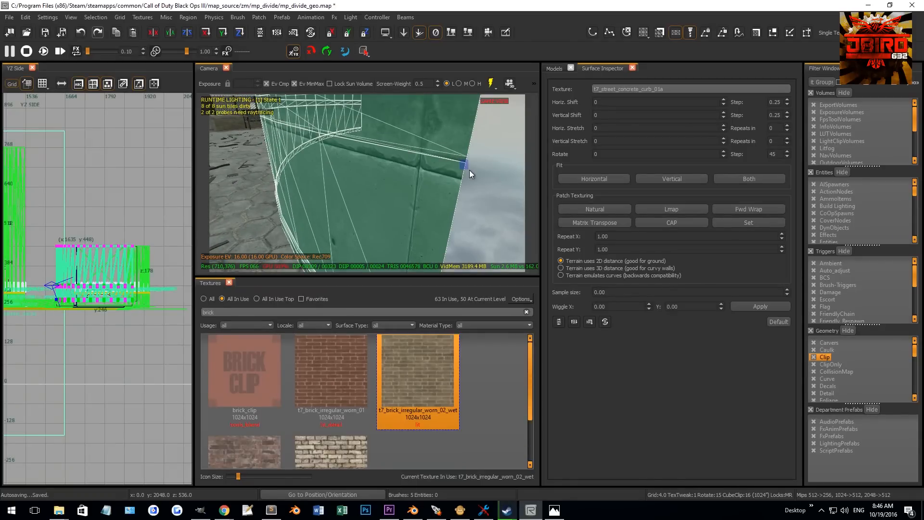
right_drag(473, 180, 466, 179)
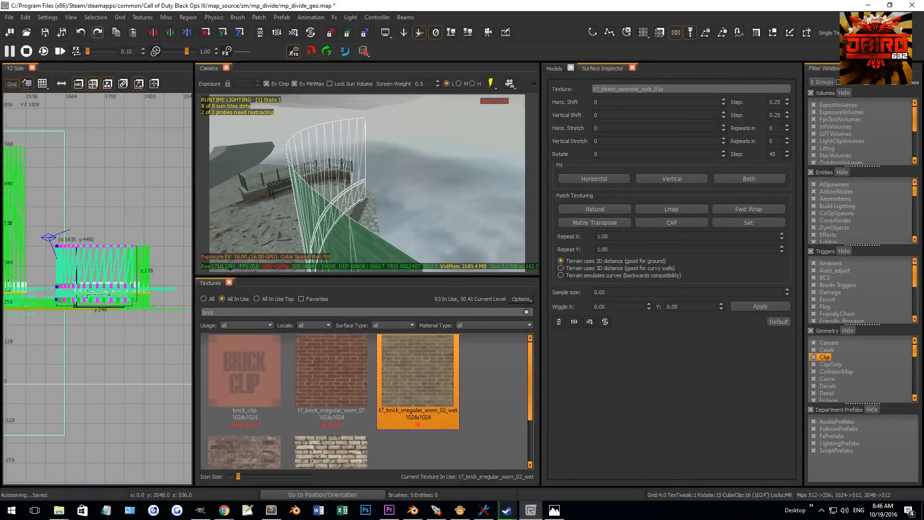
- Align the curb patch vertices with the curved wall's outline in the top view
right_drag(409, 235, 408, 235)
key(ctrl+Tab)
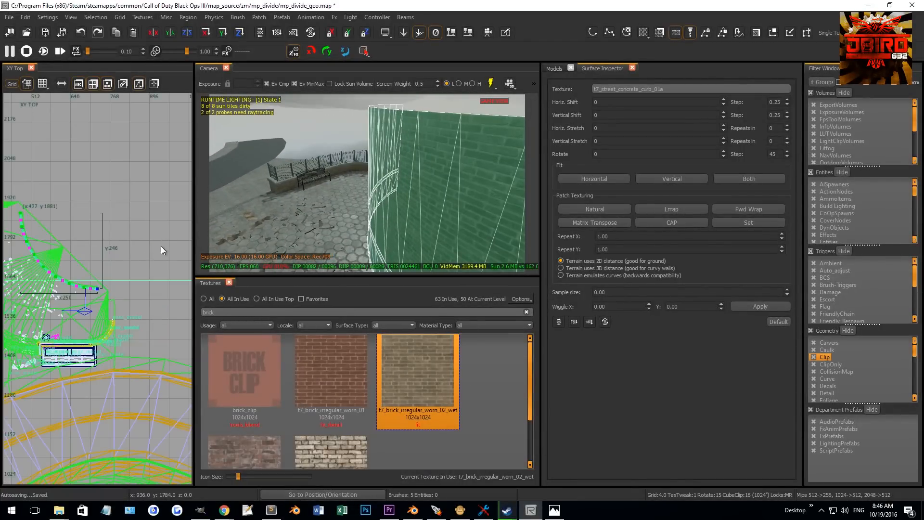
right_drag(248, 230, 248, 231)
right_drag(47, 272, 67, 262)
scroll(97, 261, up, 2)
right_drag(421, 176, 426, 176)
scroll(108, 264, up, 2)
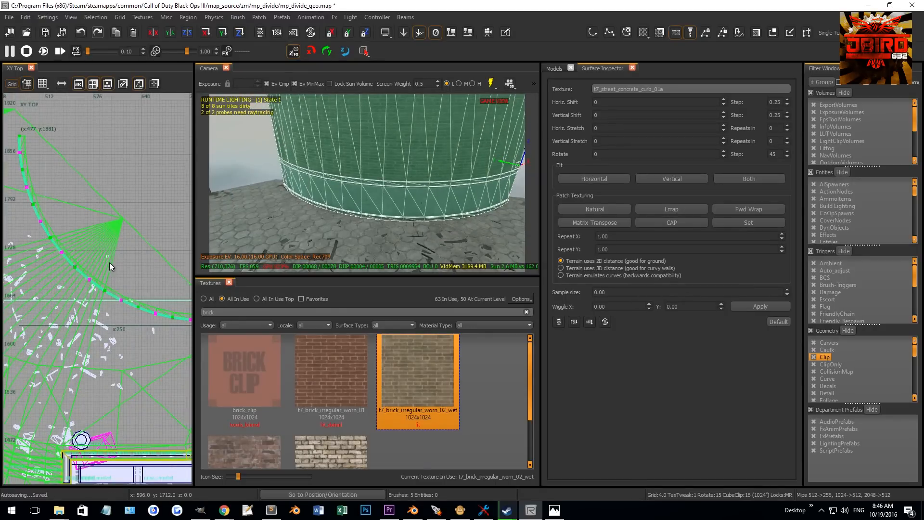
scroll(97, 276, up, 1)
right_drag(93, 276, 105, 280)
scroll(98, 278, down, 2)
right_drag(47, 288, 73, 265)
scroll(100, 270, down, 2)
scroll(160, 283, up, 1)
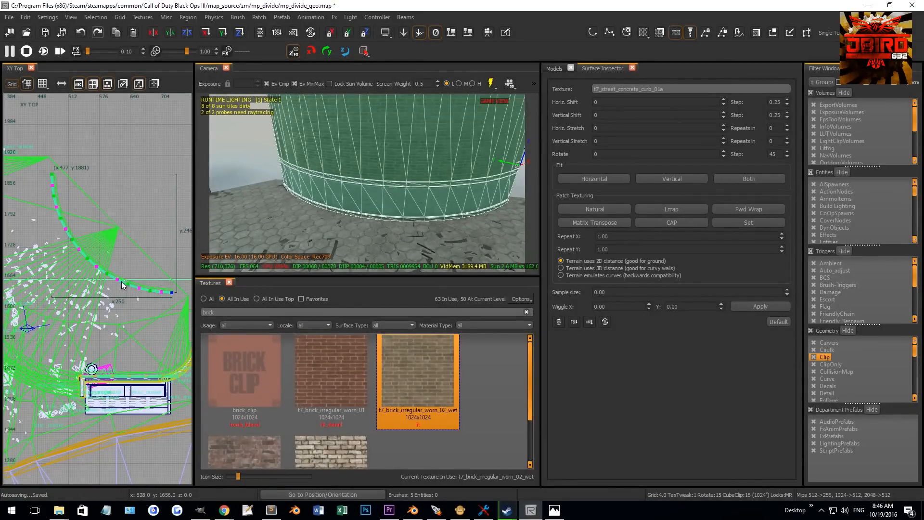
scroll(98, 272, up, 1)
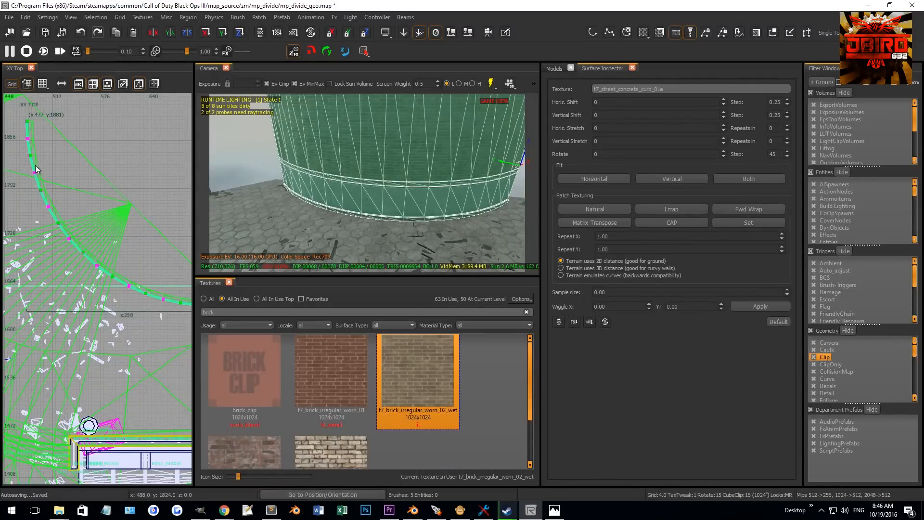
mouse_move(92, 200)
right_down()
mouse_move(85, 209)
mouse_move(78, 199)
mouse_move(93, 208)
right_up()
scroll(91, 200, down, 2)
scroll(90, 203, up, 1)
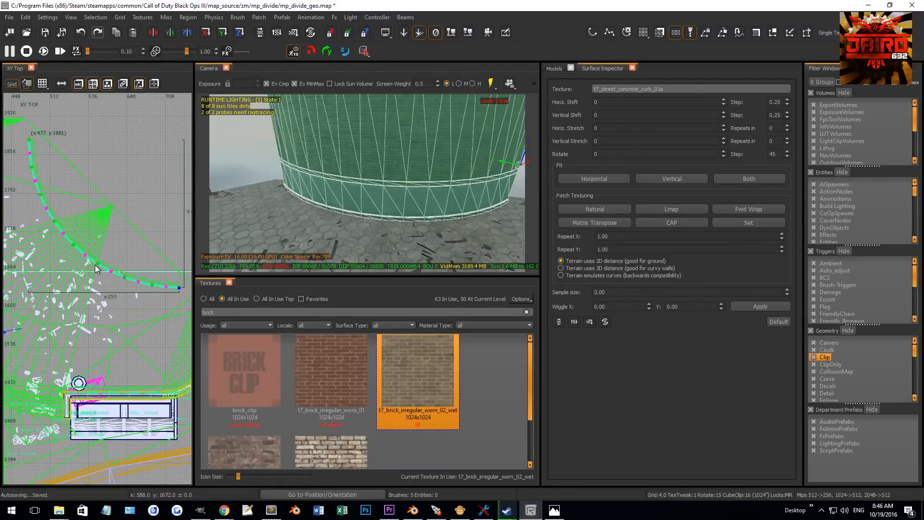
- Reposition a curb vertex along the wall's curve in the top view, undoing one misplaced move
drag(65, 239, 79, 254)
key(ctrl+z)
scroll(71, 244, up, 1)
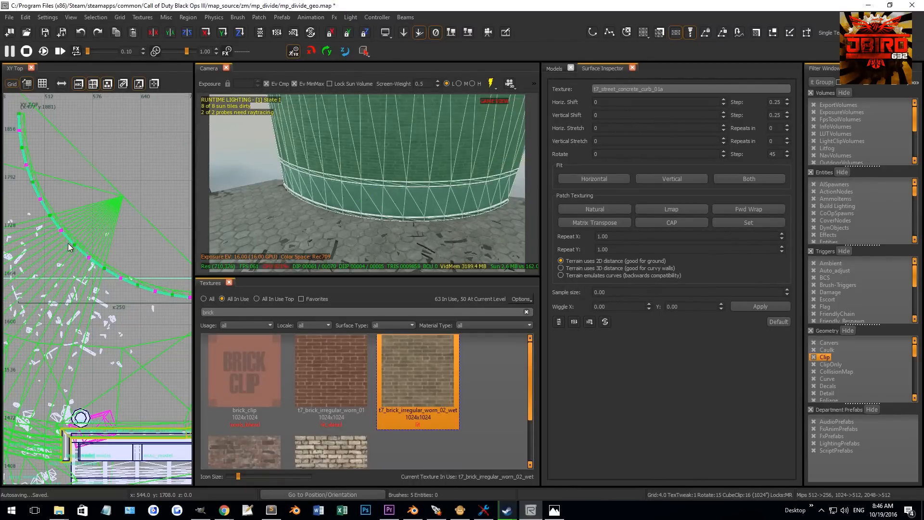
drag(81, 253, 83, 253)
scroll(85, 253, up, 1)
right_drag(82, 251, 78, 259)
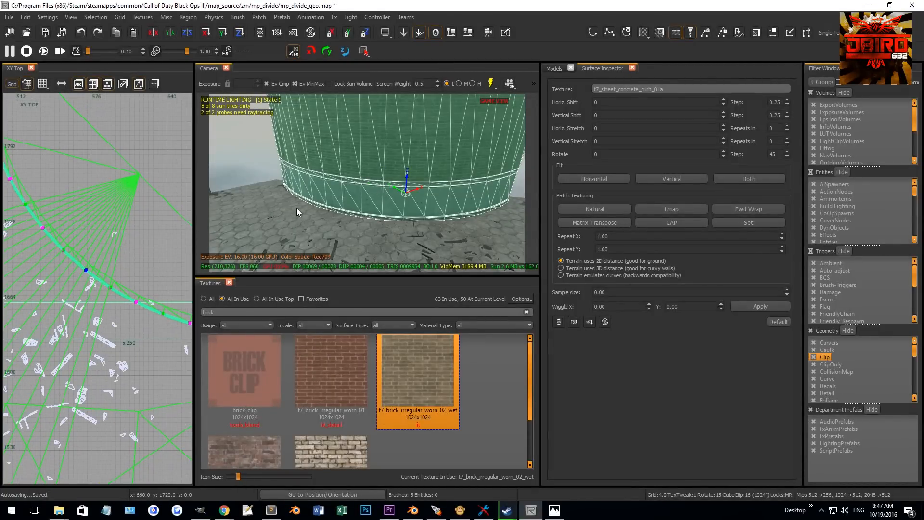
right_drag(297, 208, 296, 205)
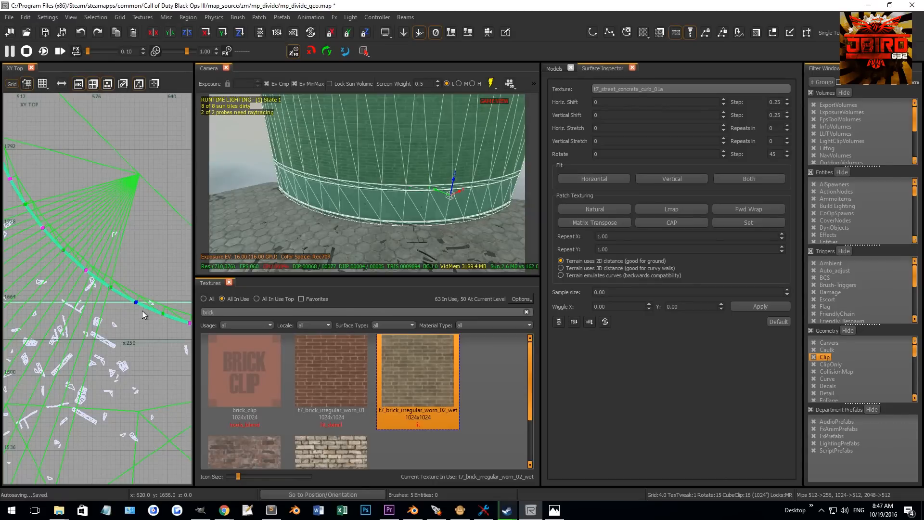
- Move the selected curb vertex further along the wall's curve in the top view
key(backslash)
right_drag(64, 234, 90, 273)
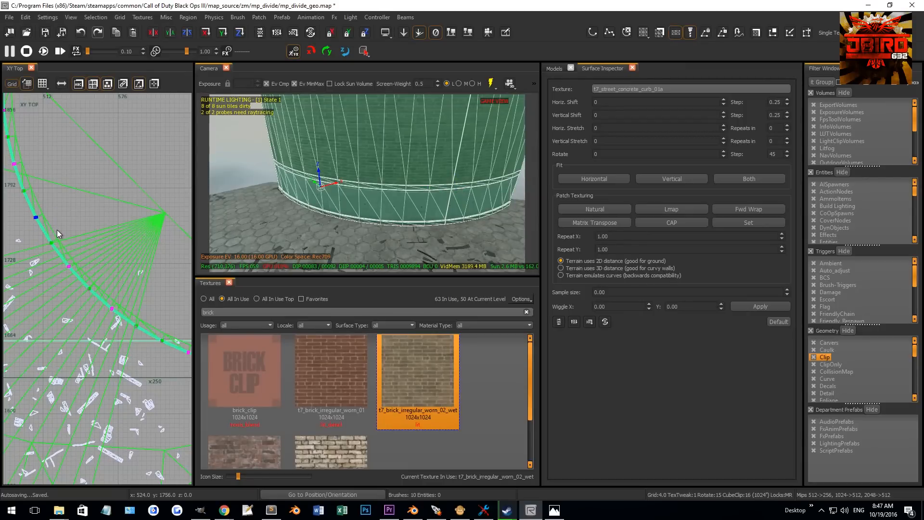
key(backslash)
right_drag(280, 168, 280, 140)
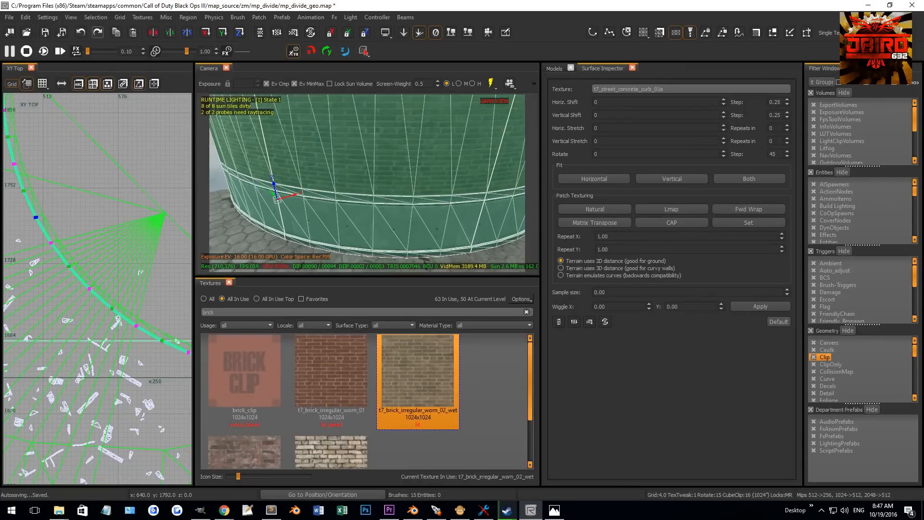
- Select two concrete curb patch pieces at the base of the curved wall and delete them
key(Escape)
right_drag(357, 155, 359, 160)
shift+click(359, 160)
shift+click(371, 200)
shift+click(370, 216)
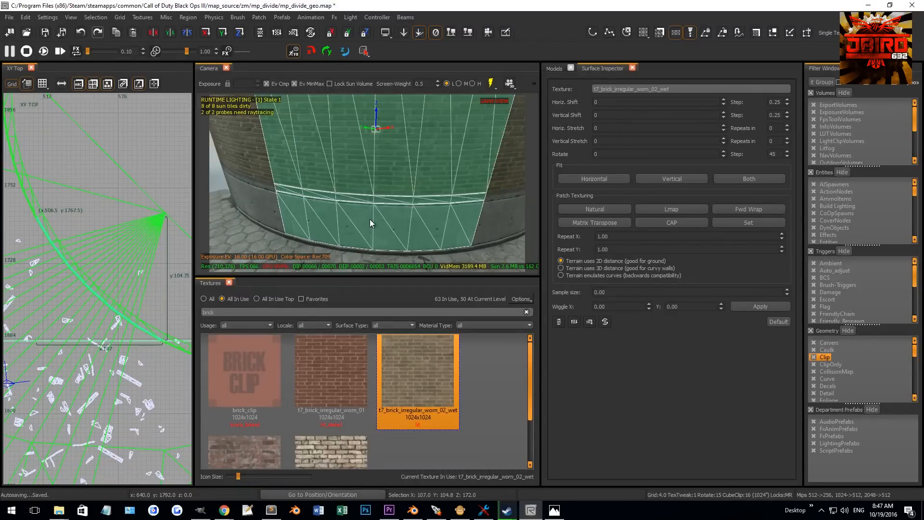
right_drag(369, 213, 386, 176)
shift+click(382, 170)
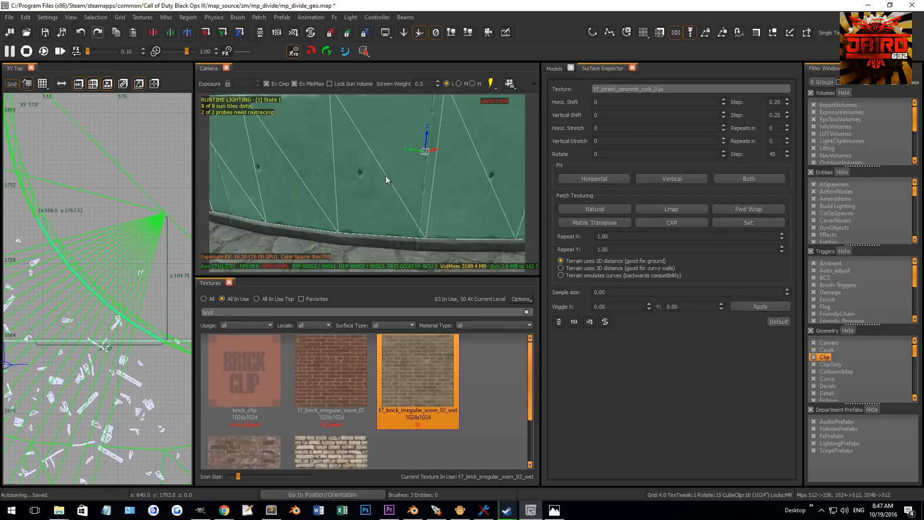
shift+click(372, 242)
shift+click(372, 240)
right_drag(375, 237, 420, 217)
key(BackSpace)
shift+click(418, 222)
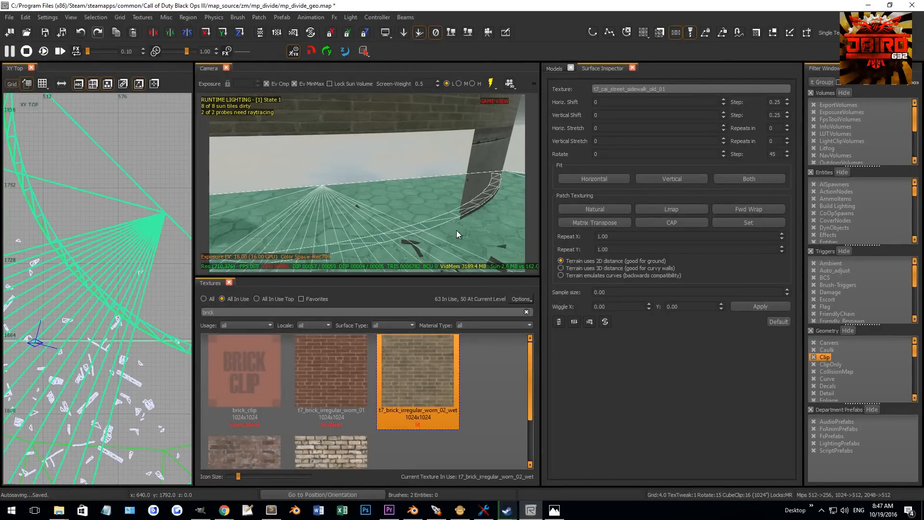
shift+click(440, 241)
key(Escape)
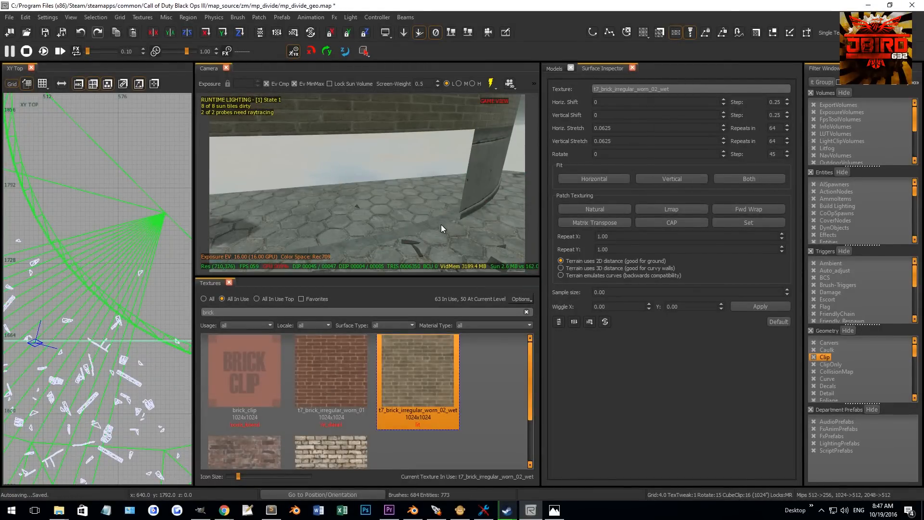
- Draw a new brick-textured brush pillar in the gap between the curved walls in the front view
shift+click(421, 112)
key(ctrl+Tab)
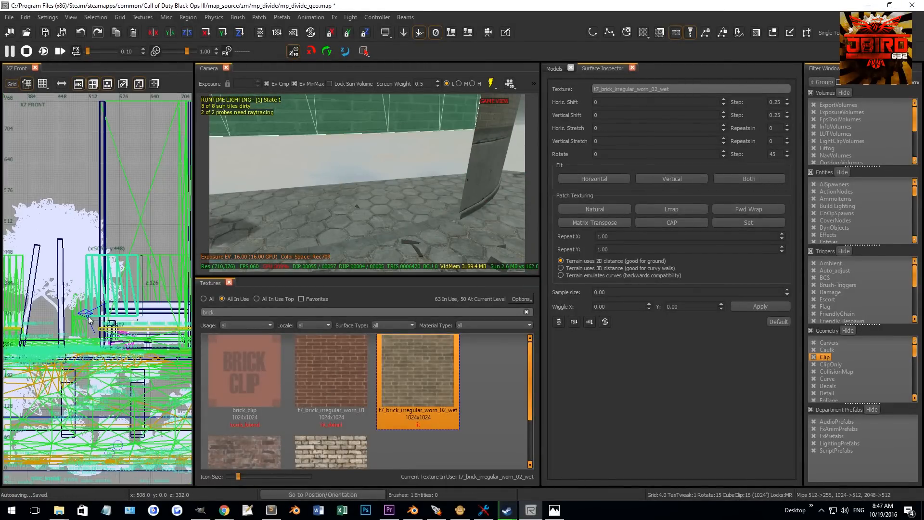
drag(102, 329, 104, 318)
right_drag(260, 202, 256, 241)
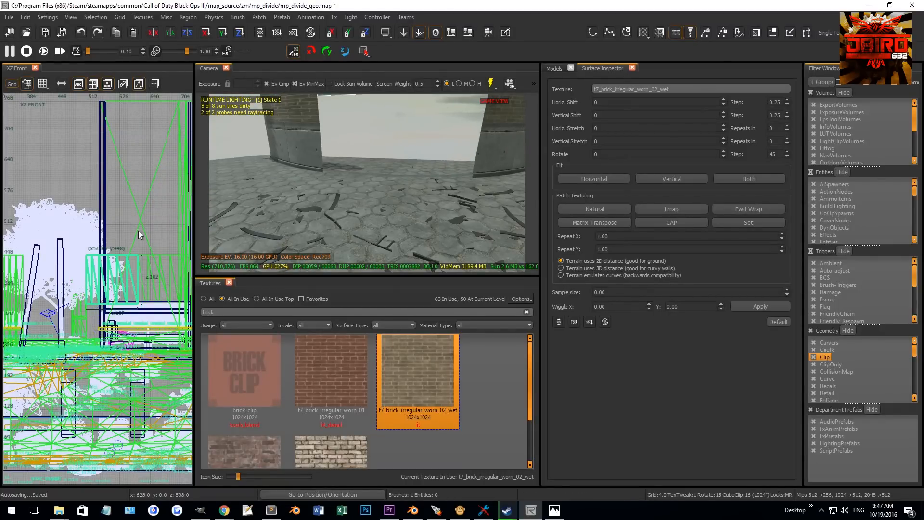
key(ctrl+Tab)
key(ctrl+Tab)
scroll(90, 284, up, 2)
key(Escape)
scroll(72, 274, up, 4)
mouse_move(60, 259)
mouse_down()
mouse_move(106, 300)
mouse_move(91, 305)
mouse_move(94, 329)
mouse_up()
key(ctrl+Tab)
scroll(89, 284, down, 5)
scroll(137, 348, up, 3)
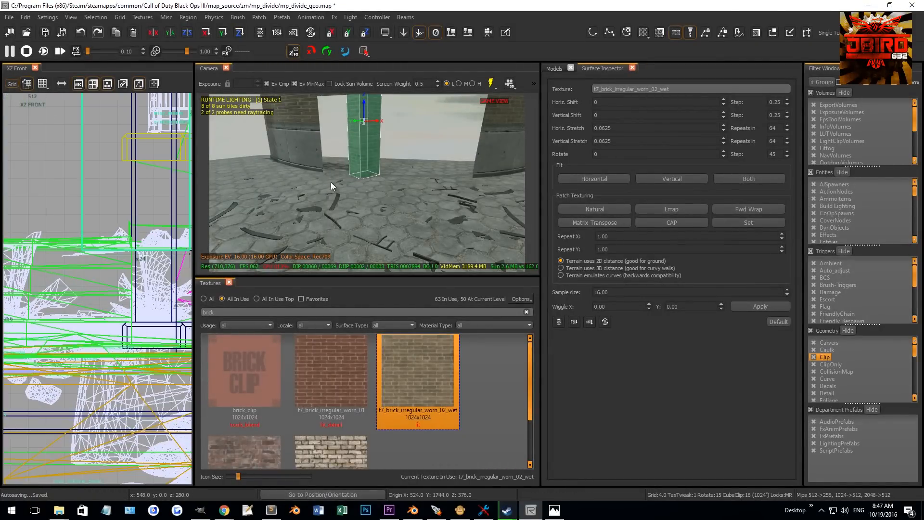
- Resize the brick pillar in the front view, extending its bottom downward
scroll(332, 184, up, 3)
right_drag(345, 189, 350, 200)
shift+click(350, 201)
scroll(141, 339, up, 1)
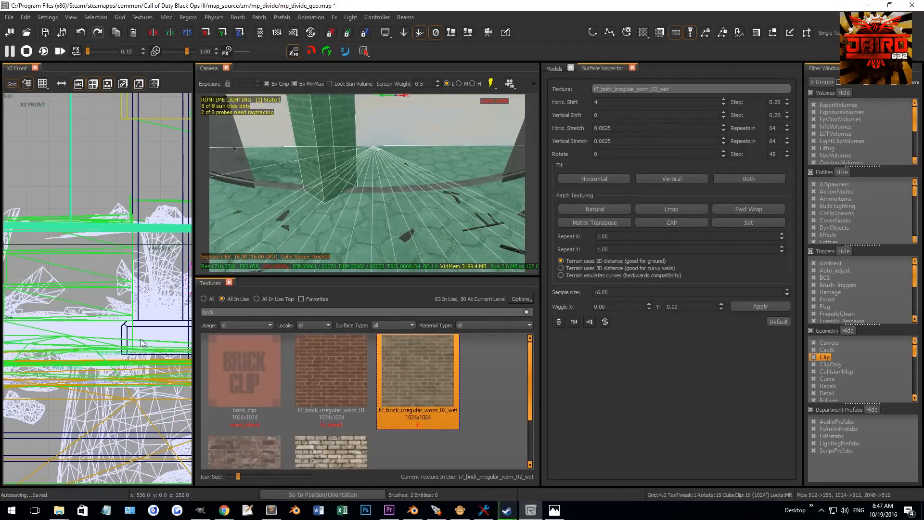
scroll(142, 343, up, 3)
right_drag(134, 357, 102, 357)
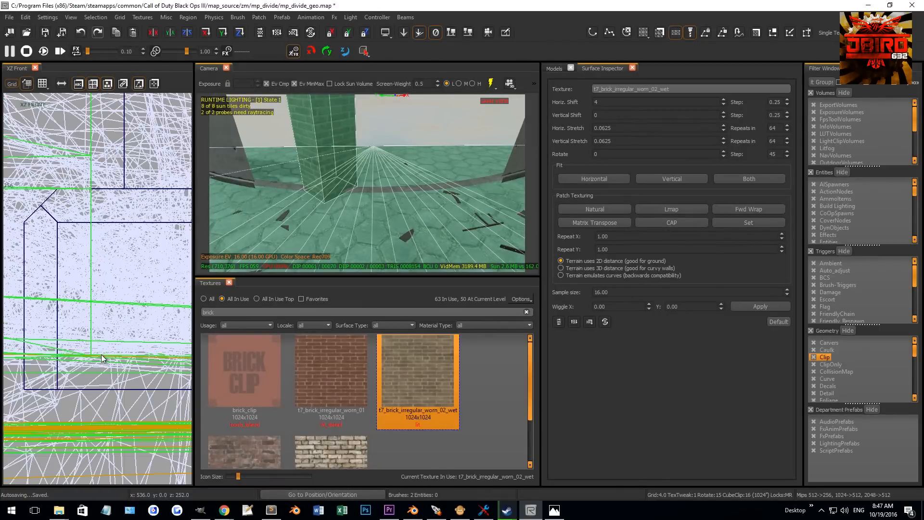
shift+click(361, 199)
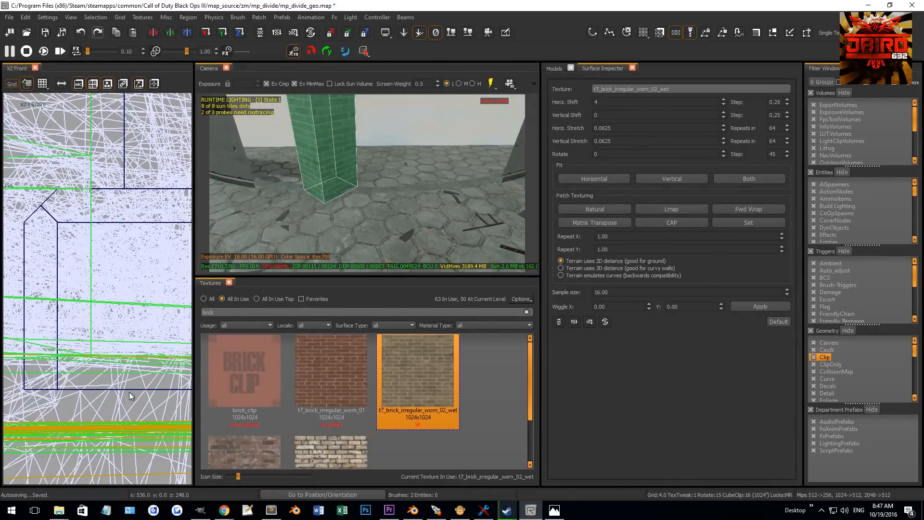
scroll(129, 392, down, 4)
right_drag(93, 343, 72, 389)
drag(131, 263, 134, 434)
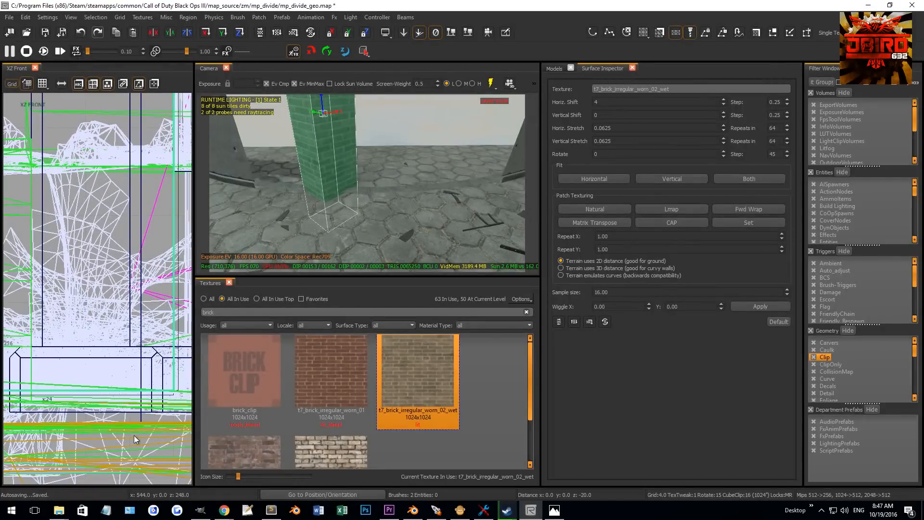
scroll(137, 438, up, 4)
- Switch to a 0.5 grid and fine-tune the brick pillar's edges in the front view
key(1)
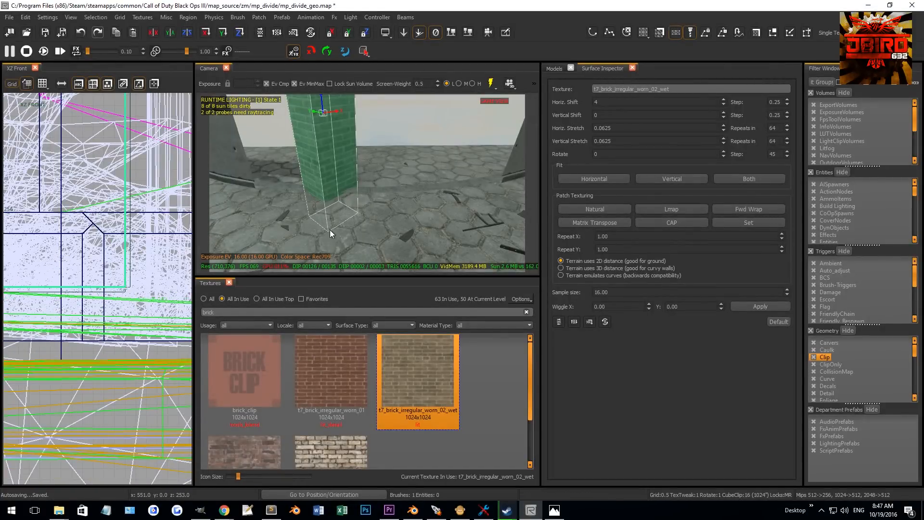
shift+click(348, 212)
right_drag(124, 257, 140, 324)
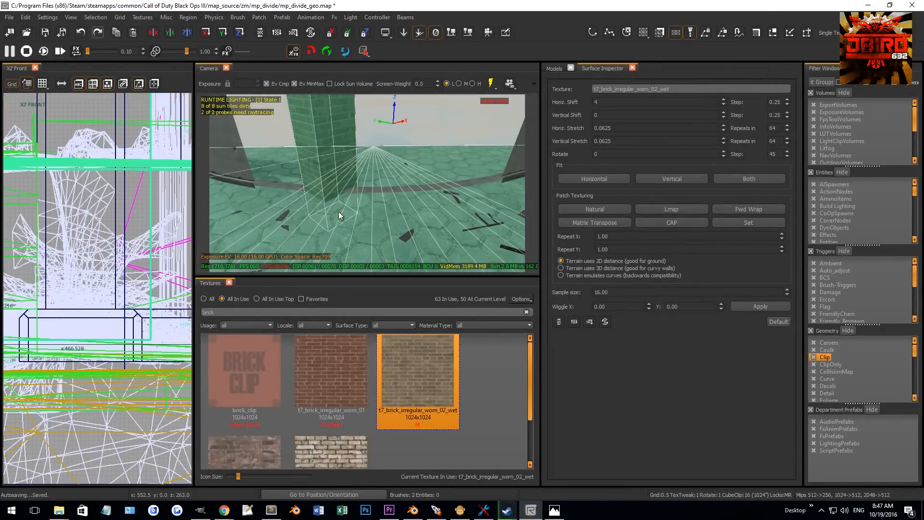
shift+click(369, 207)
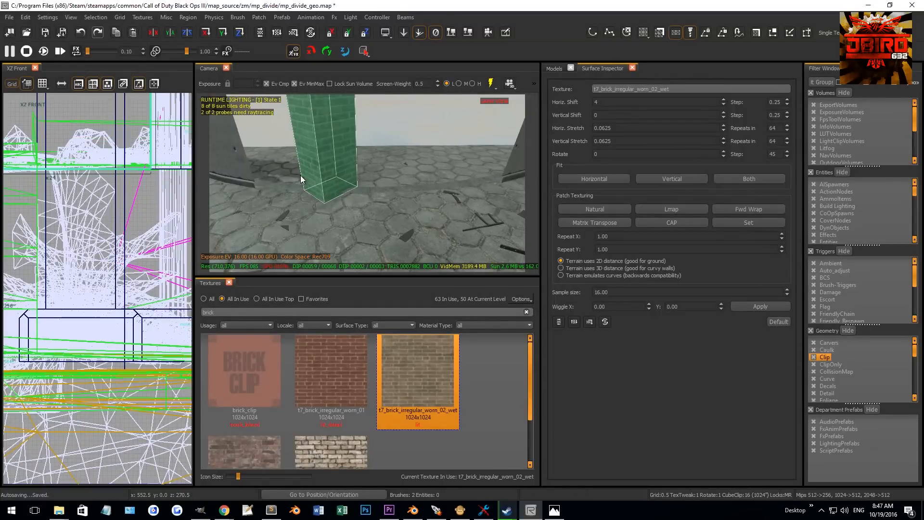
shift+click(375, 208)
shift+click(375, 206)
mouse_move(372, 202)
right_down()
mouse_move(354, 219)
mouse_move(357, 159)
right_up()
scroll(125, 251, down, 5)
right_drag(125, 207, 127, 313)
scroll(130, 269, down, 4)
scroll(144, 244, up, 3)
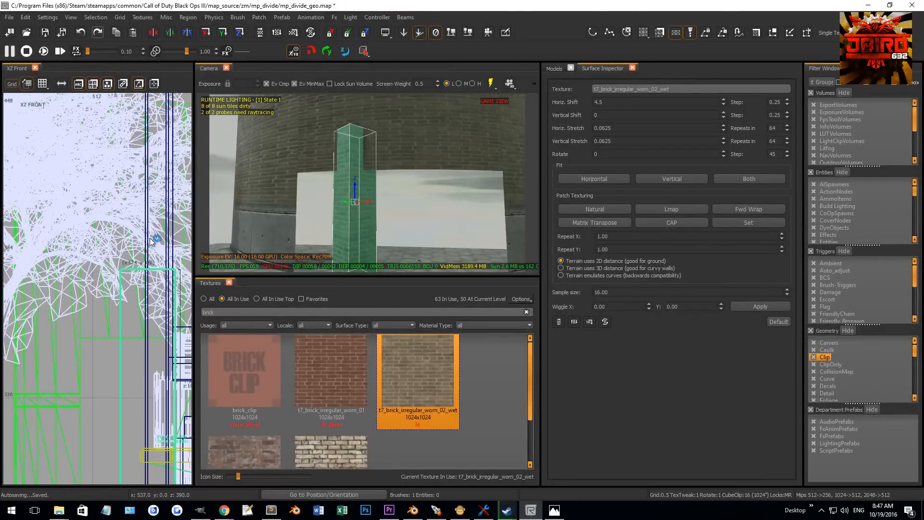
- Adjust the brick pillar's top edge in the front view
drag(150, 240, 140, 269)
right_drag(140, 270, 60, 209)
key(Escape)
right_drag(391, 207, 269, 205)
shift+click(380, 200)
key(Escape)
- Select the caulk brush above the window and extend it downward in the side view
mouse_move(337, 195)
right_down()
mouse_move(364, 191)
mouse_move(349, 167)
right_up()
shift+click(347, 152)
key(ctrl+Tab)
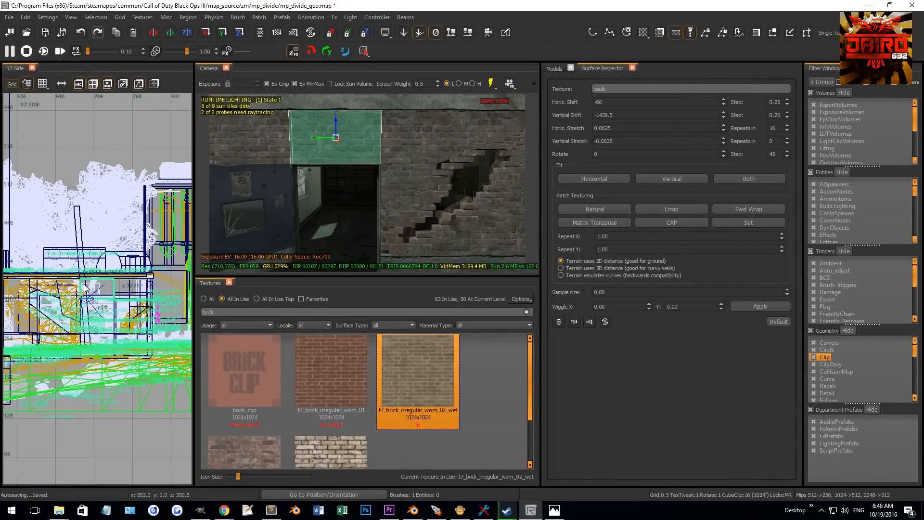
scroll(85, 288, up, 4)
drag(105, 216, 105, 263)
scroll(102, 226, up, 3)
drag(102, 223, 113, 218)
scroll(106, 232, up, 6)
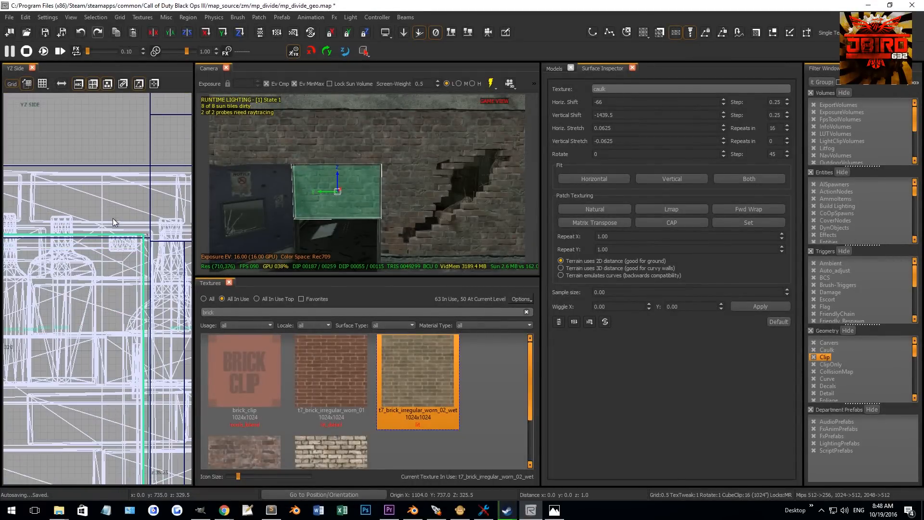
scroll(124, 263, down, 6)
drag(96, 291, 108, 407)
scroll(99, 341, up, 4)
scroll(102, 402, up, 4)
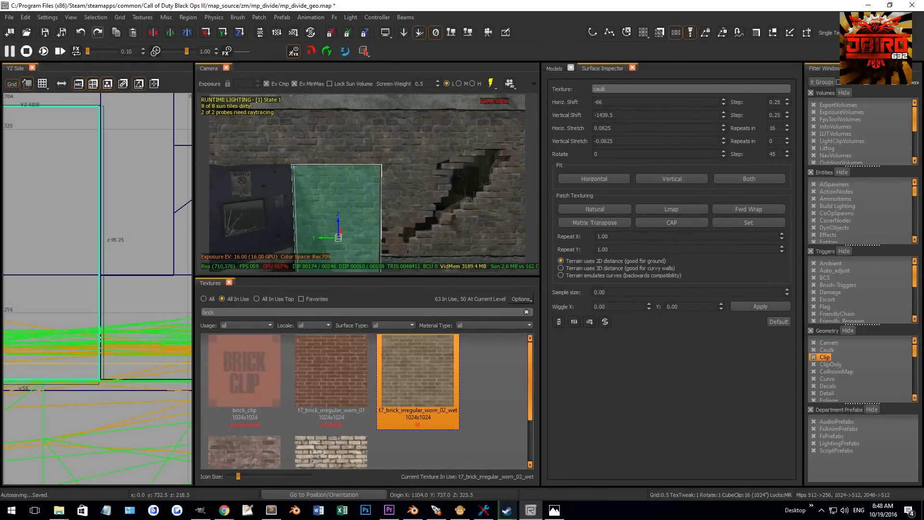
right_drag(87, 420, 87, 420)
- Reselect the brick pillar and adjust its top and side edges in the front view
key(Escape)
mouse_move(385, 224)
right_down()
mouse_move(426, 212)
mouse_move(385, 212)
mouse_move(462, 212)
right_up()
shift+click(418, 211)
key(Escape)
right_drag(414, 193, 400, 185)
shift+click(400, 185)
scroll(132, 230, down, 6)
right_drag(133, 230, 62, 265)
scroll(63, 264, down, 3)
right_drag(125, 227, 19, 232)
key(ctrl+Tab)
key(ctrl+Tab)
scroll(102, 289, up, 5)
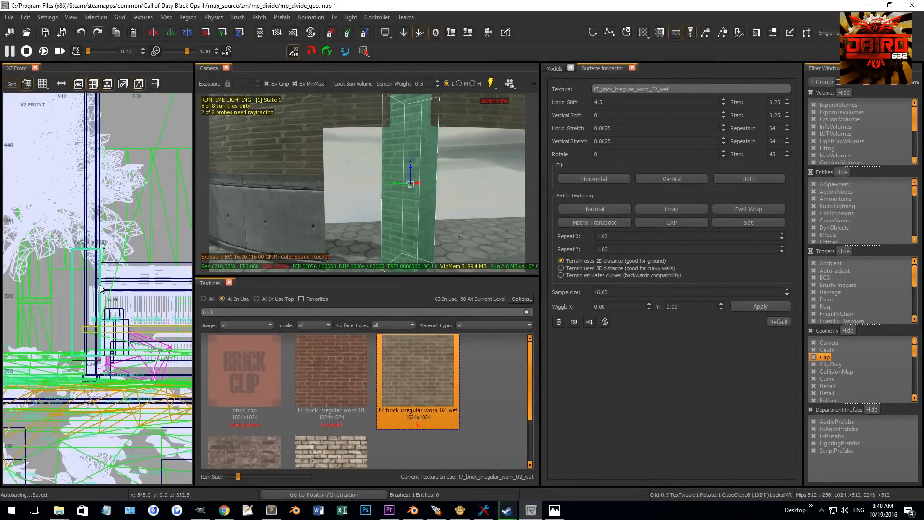
right_drag(93, 267, 95, 242)
scroll(93, 212, up, 2)
drag(93, 203, 94, 175)
right_drag(94, 173, 91, 179)
drag(91, 178, 87, 191)
right_drag(88, 191, 80, 198)
drag(69, 190, 67, 196)
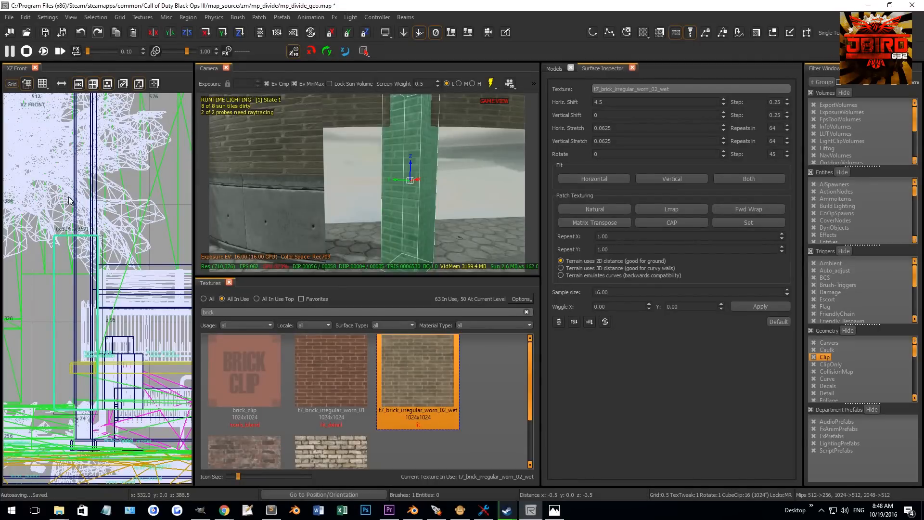
- Select the curved brick wall patches and apply Lmap and Natural texture fitting to them
right_drag(299, 176, 386, 166)
key(Escape)
shift+click(386, 166)
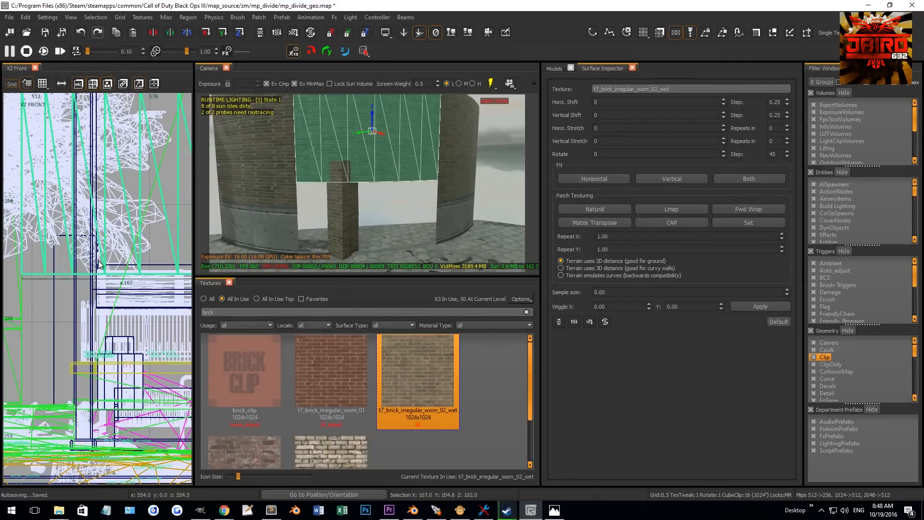
scroll(91, 291, up, 2)
drag(91, 291, 63, 208)
scroll(44, 210, up, 7)
key(Escape)
shift+click(336, 181)
mouse_move(337, 181)
right_down()
mouse_move(379, 134)
mouse_move(396, 155)
right_up()
shift+click(378, 134)
shift+click(396, 155)
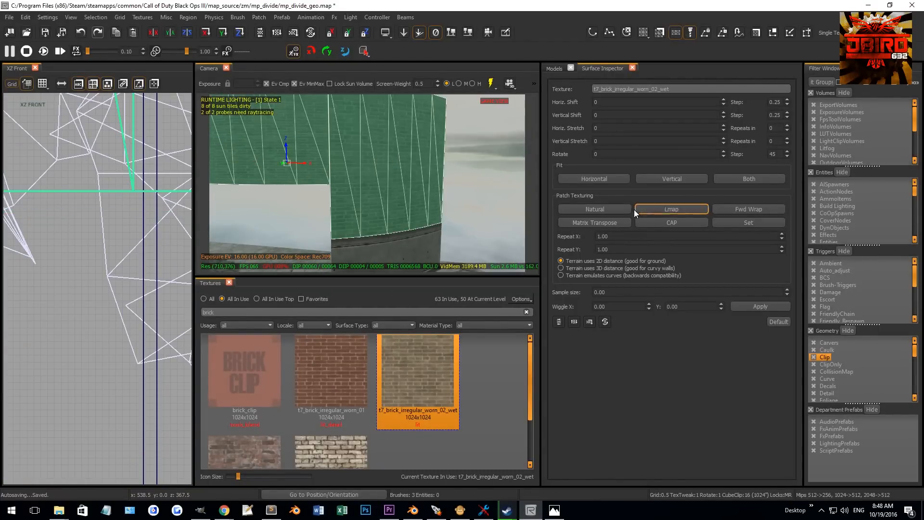
click(654, 210)
mouse_move(414, 217)
right_down()
mouse_move(333, 208)
mouse_move(383, 227)
right_up()
key(Escape)
right_drag(367, 216, 411, 172)
shift+click(411, 173)
right_drag(339, 192, 374, 187)
shift+click(408, 170)
click(582, 210)
key(Escape)
- Inspect the textures on the curved wall patches in the camera view
mouse_move(440, 204)
right_down()
mouse_move(428, 203)
mouse_move(455, 206)
mouse_move(431, 207)
right_up()
shift+click(419, 205)
key(Escape)
shift+click(430, 207)
middle_click(485, 202)
key(Escape)
right_drag(485, 202, 457, 209)
shift+click(457, 209)
middle_click(354, 208)
key(Escape)
right_drag(351, 209, 341, 182)
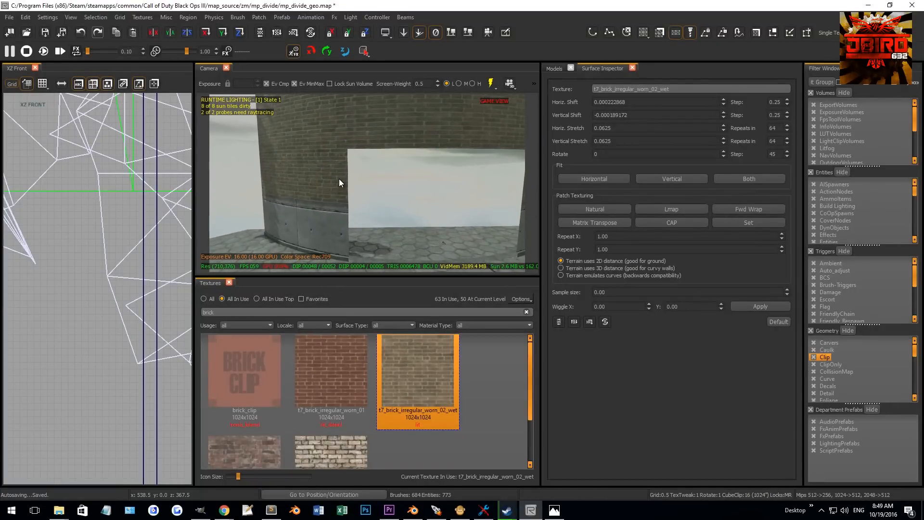
- Switch a viewport to the top view and select the curved brick wall patches in the camera view
scroll(12, 236, down, 4)
key(ctrl+Tab)
scroll(71, 247, down, 7)
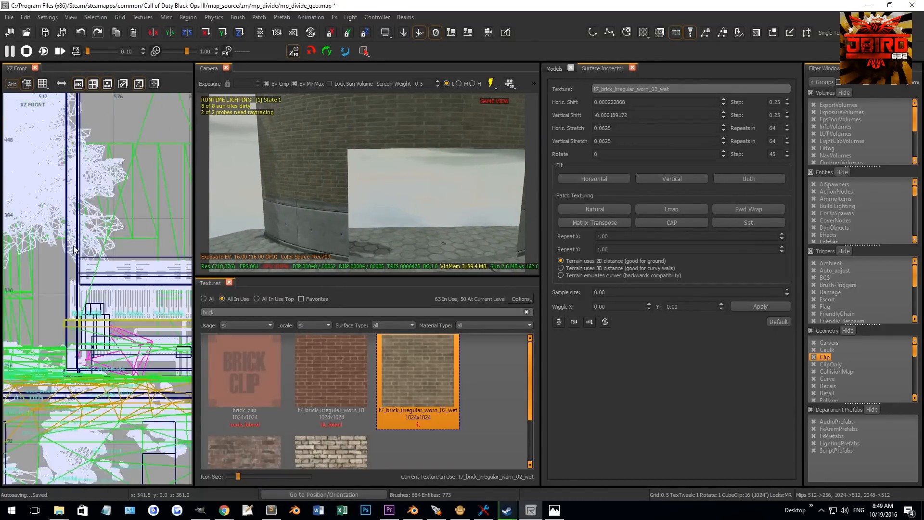
key(ctrl+Tab)
scroll(80, 291, down, 3)
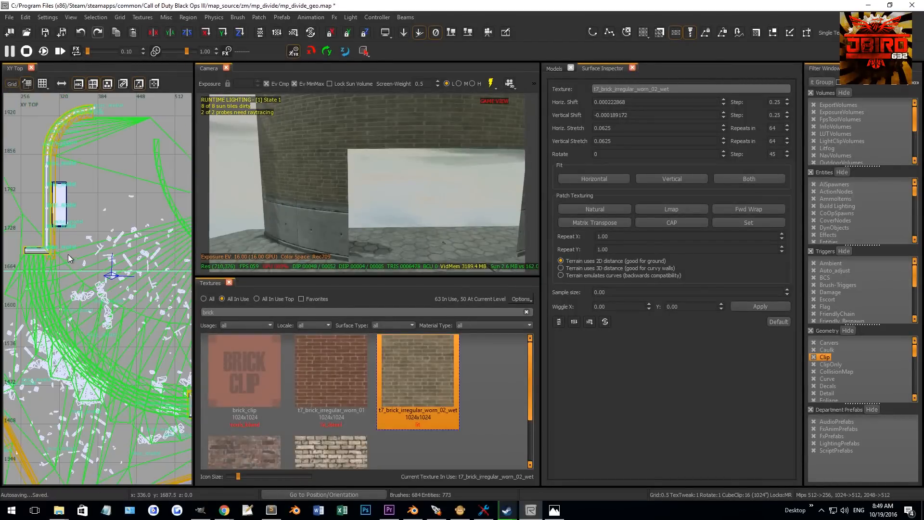
shift+drag(327, 189, 330, 258)
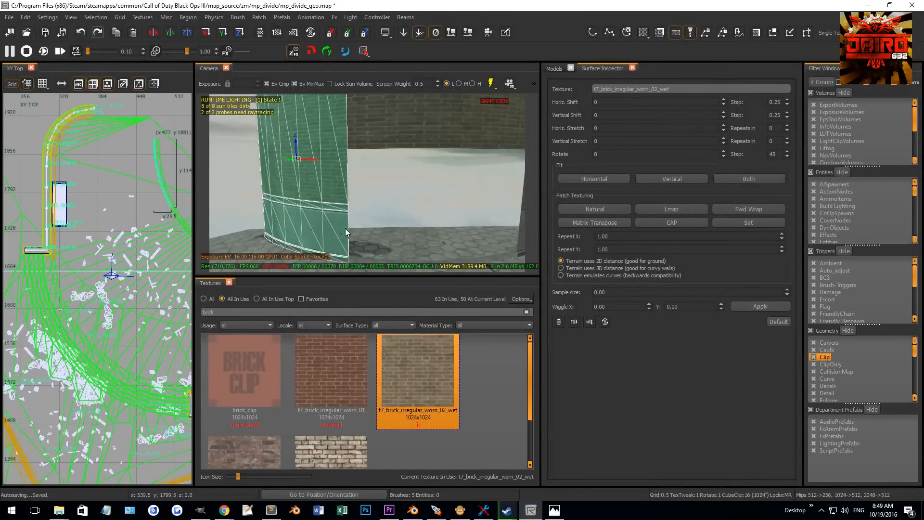
right_drag(345, 228, 376, 174)
shift+click(376, 175)
shift+click(509, 175)
right_drag(503, 235, 486, 228)
shift+click(487, 227)
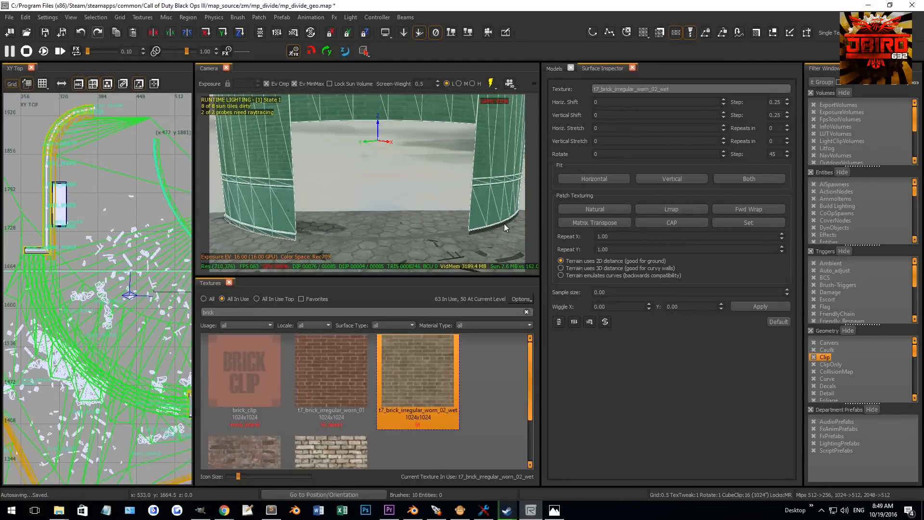
- Zoom in on the upper end of the curved wall in the top view and move its patch vertices
scroll(114, 262, down, 3)
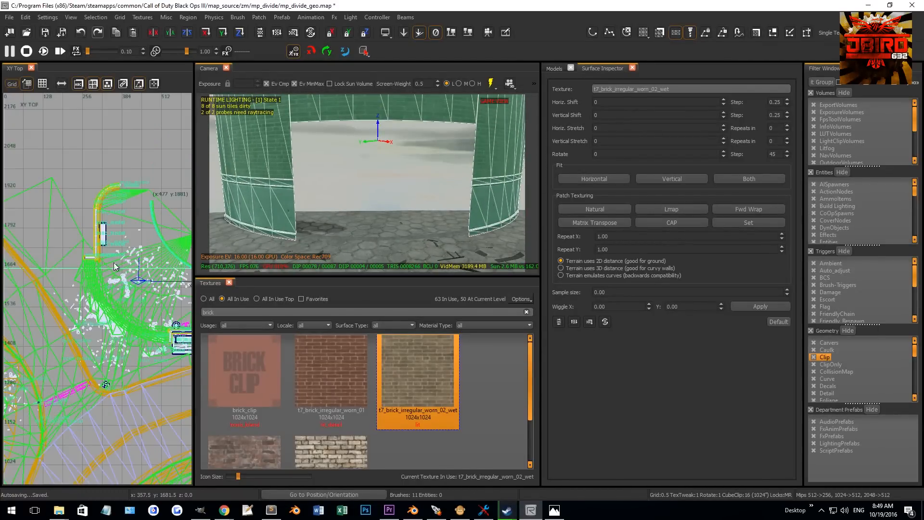
scroll(59, 204, up, 8)
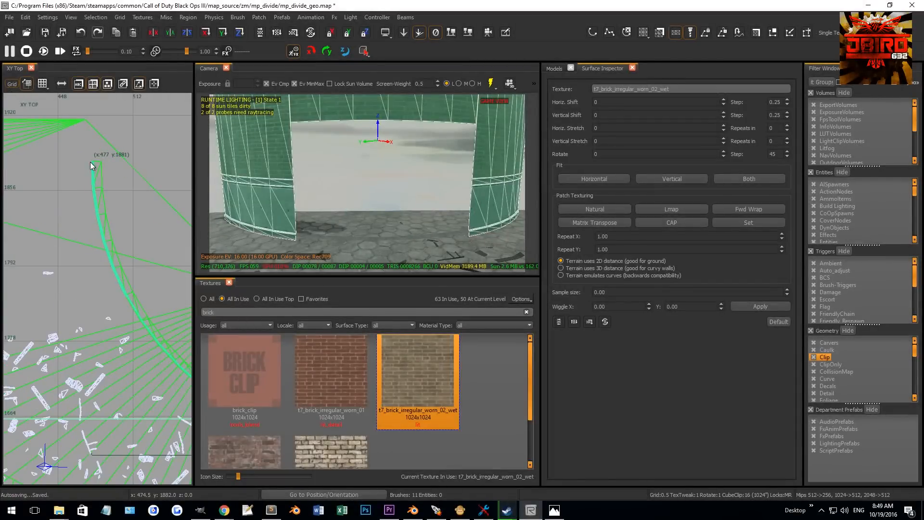
drag(74, 150, 112, 169)
scroll(93, 159, up, 8)
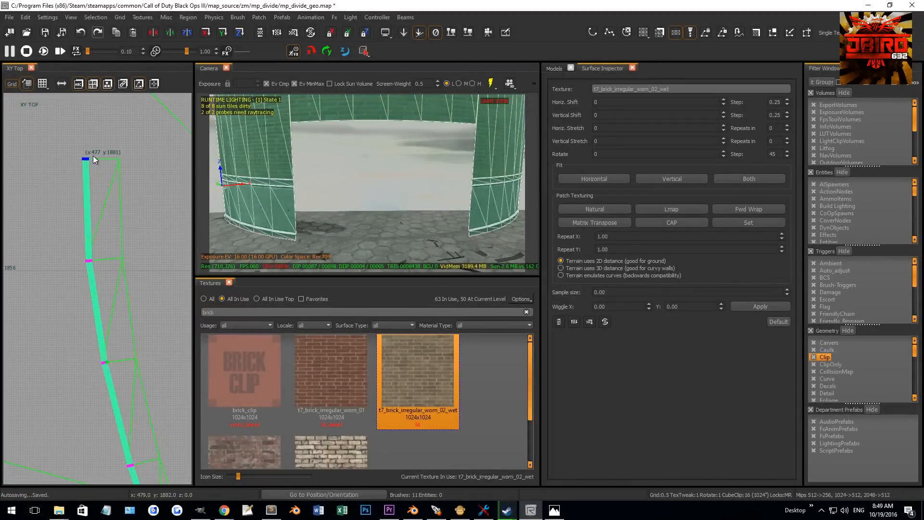
drag(99, 202, 166, 210)
scroll(130, 195, up, 5)
mouse_move(98, 217)
mouse_down()
mouse_move(76, 218)
mouse_move(126, 216)
mouse_move(112, 216)
mouse_up()
scroll(111, 215, down, 6)
right_drag(111, 215, 89, 158)
scroll(45, 292, up, 3)
drag(25, 274, 119, 290)
scroll(120, 290, up, 5)
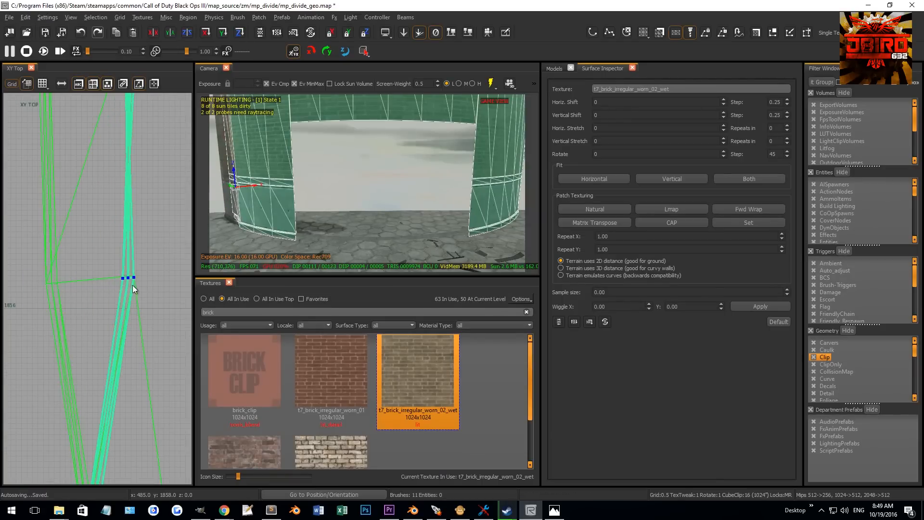
click(120, 19)
mouse_move(203, 27)
click(239, 37)
- Snap the selected patches to the grid and align the vertices at the wall's upper joint
scroll(158, 268, up, 1)
drag(126, 264, 126, 253)
key(ctrl+g)
drag(85, 220, 115, 259)
drag(98, 245, 166, 242)
drag(33, 225, 71, 245)
right_drag(102, 239, 67, 268)
drag(10, 276, 142, 278)
scroll(140, 276, down, 13)
right_drag(134, 288, 105, 232)
drag(68, 290, 118, 324)
scroll(107, 304, up, 6)
scroll(136, 292, up, 7)
right_drag(54, 241, 100, 280)
key(ctrl+g)
drag(96, 278, 117, 302)
drag(102, 285, 148, 268)
click(88, 305)
scroll(91, 307, down, 3)
drag(77, 293, 144, 299)
scroll(145, 299, up, 5)
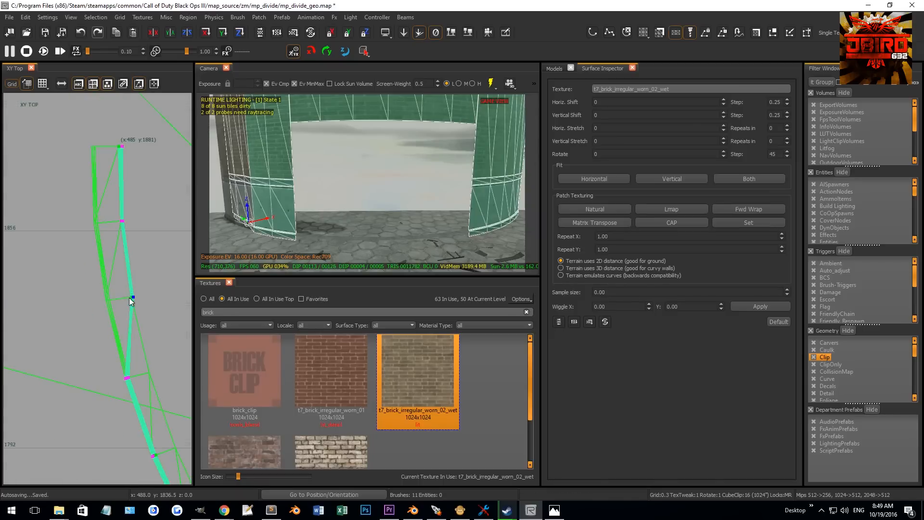
- Move the patch vertices along the curved wall's next joint in the top view
scroll(98, 132, up, 8)
scroll(146, 184, down, 8)
right_drag(143, 323, 98, 229)
scroll(96, 228, up, 5)
scroll(118, 332, up, 4)
drag(146, 330, 165, 335)
scroll(148, 328, down, 5)
scroll(125, 288, up, 5)
drag(126, 313, 167, 316)
scroll(144, 327, down, 6)
right_drag(135, 333, 102, 275)
drag(99, 373, 157, 325)
scroll(126, 368, up, 5)
scroll(128, 328, up, 5)
scroll(51, 323, down, 2)
drag(48, 319, 100, 334)
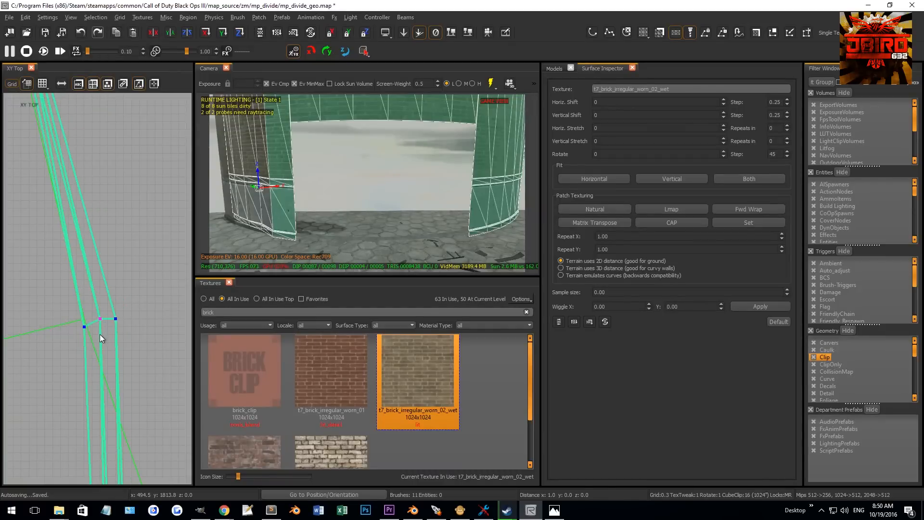
- Undo the last vertex move and realign the vertices at that joint
key(ctrl+z)
right_drag(97, 334, 109, 320)
drag(72, 325, 74, 325)
drag(69, 324, 126, 313)
scroll(135, 345, down, 8)
right_drag(145, 365, 102, 297)
drag(113, 357, 149, 329)
scroll(99, 332, up, 7)
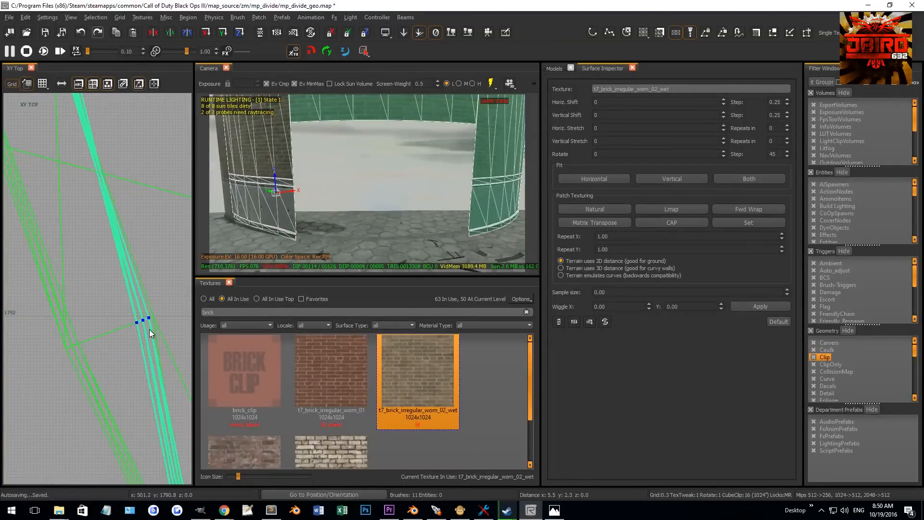
- Snap the selection to the grid and align the vertices at the following joint along the curve
scroll(149, 329, up, 6)
key(ctrl+g)
drag(87, 300, 164, 330)
scroll(98, 341, down, 5)
drag(93, 348, 150, 332)
scroll(132, 373, down, 10)
right_drag(129, 385, 85, 329)
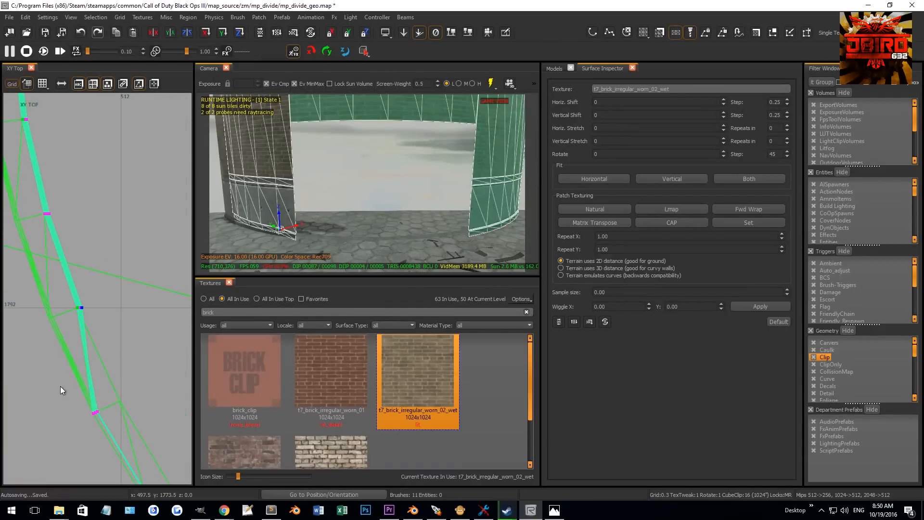
drag(67, 388, 120, 428)
scroll(117, 407, up, 6)
scroll(137, 377, up, 5)
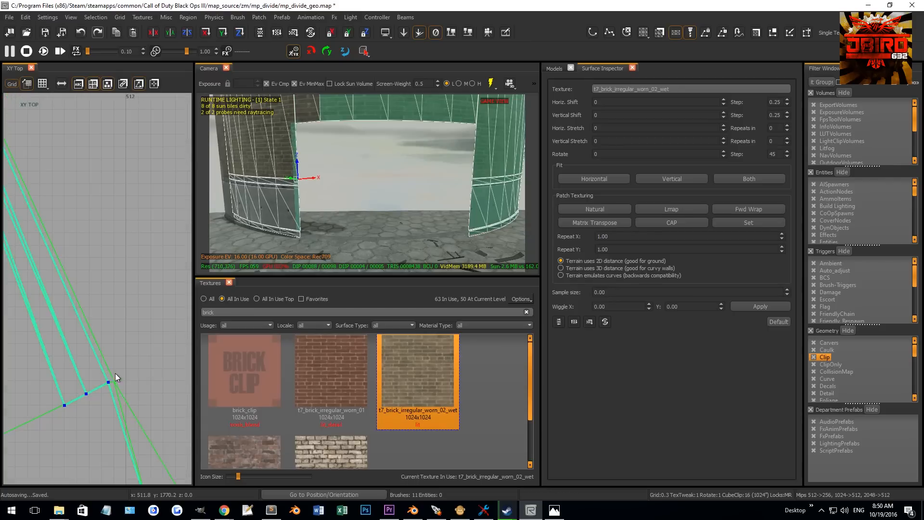
drag(56, 382, 88, 424)
drag(77, 407, 131, 374)
scroll(75, 389, down, 3)
drag(42, 385, 67, 420)
drag(56, 406, 116, 372)
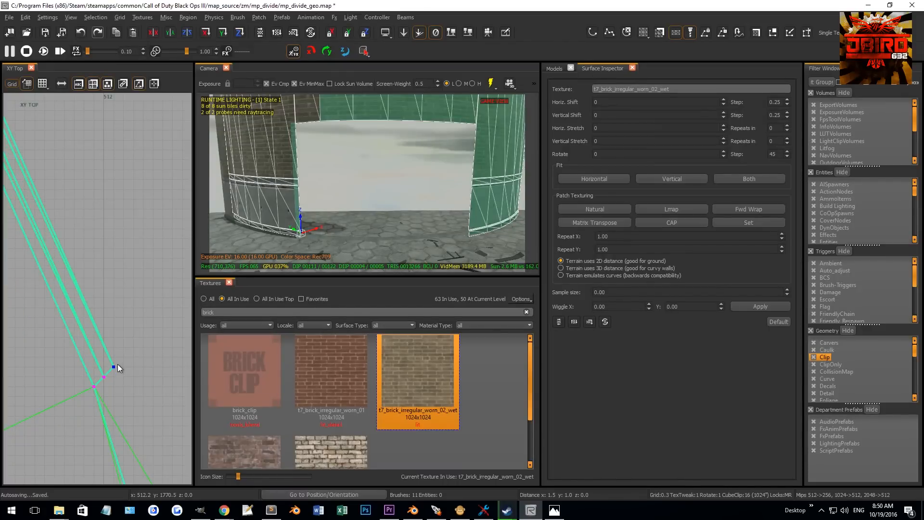
- Follow the curve in the top view and align the vertices at the next patch joint
scroll(118, 377, down, 4)
scroll(129, 393, down, 2)
scroll(117, 383, up, 6)
scroll(103, 331, up, 5)
drag(106, 336, 143, 335)
scroll(143, 334, down, 5)
right_drag(143, 334, 185, 486)
scroll(55, 227, up, 4)
drag(83, 227, 122, 250)
scroll(123, 249, down, 10)
right_drag(122, 253, 22, 127)
scroll(71, 244, down, 4)
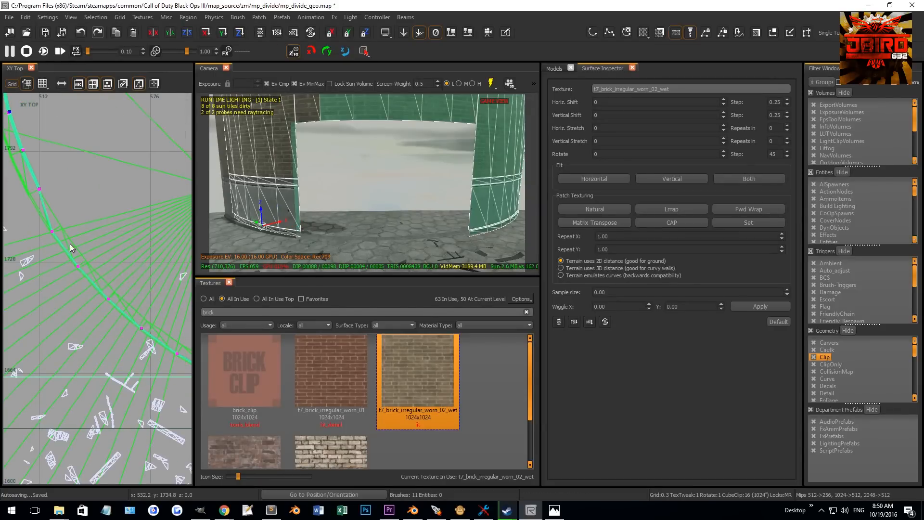
scroll(71, 244, up, 5)
right_drag(285, 221, 269, 219)
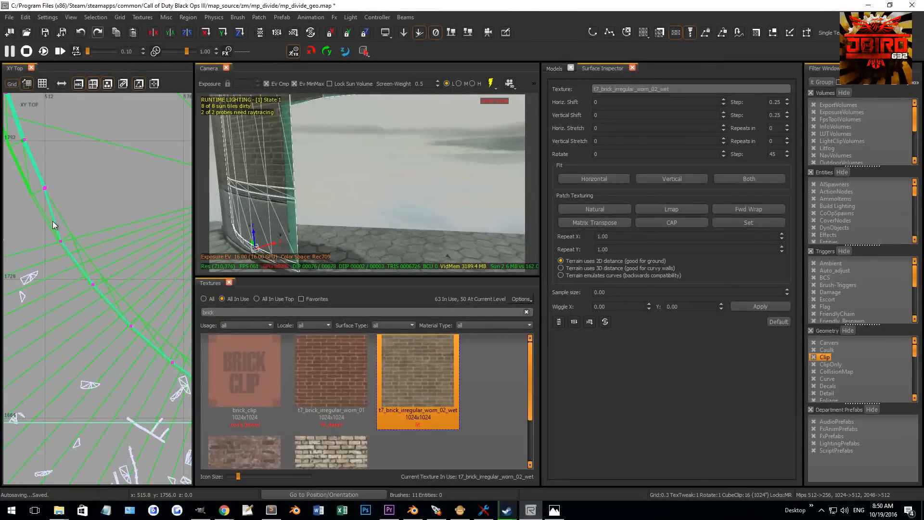
- Align the patch vertices at the remaining joints along the curved wall in the top view
scroll(58, 229, up, 7)
drag(50, 260, 86, 302)
mouse_move(82, 292)
mouse_down()
mouse_move(129, 263)
mouse_move(120, 256)
mouse_move(128, 262)
mouse_up()
scroll(117, 251, up, 7)
scroll(118, 294, down, 12)
scroll(124, 315, up, 4)
drag(52, 333, 87, 365)
mouse_move(95, 357)
mouse_down()
mouse_move(114, 338)
mouse_move(72, 334)
mouse_move(85, 333)
mouse_move(103, 380)
mouse_move(106, 336)
mouse_move(122, 327)
mouse_move(97, 318)
mouse_up()
scroll(99, 333, up, 7)
scroll(94, 364, down, 6)
scroll(100, 370, down, 7)
scroll(73, 362, up, 7)
scroll(107, 359, down, 8)
drag(98, 414, 157, 394)
scroll(156, 396, up, 7)
mouse_move(59, 434)
mouse_down()
mouse_move(140, 325)
mouse_move(131, 319)
mouse_up()
scroll(141, 346, down, 7)
right_drag(123, 417, 6, 332)
mouse_move(55, 362)
mouse_down()
mouse_move(85, 400)
mouse_move(121, 305)
mouse_move(132, 316)
mouse_move(111, 294)
mouse_up()
scroll(135, 324, up, 7)
scroll(119, 347, down, 10)
right_drag(128, 373, 27, 311)
drag(93, 354, 147, 406)
scroll(122, 377, up, 7)
drag(106, 385, 136, 284)
scroll(171, 226, up, 5)
drag(118, 256, 165, 193)
scroll(103, 276, down, 3)
right_drag(108, 292, 100, 310)
drag(96, 301, 138, 214)
scroll(131, 270, down, 5)
right_drag(117, 313, 54, 285)
scroll(117, 313, down, 3)
right_drag(155, 338, 92, 297)
scroll(124, 308, up, 4)
drag(106, 320, 139, 227)
scroll(138, 230, up, 3)
- Snap the selection to the grid and line up the vertices at the wall's lower end
key(ctrl+g)
scroll(129, 255, up, 4)
drag(138, 296, 155, 226)
scroll(155, 223, down, 1)
right_drag(154, 223, 111, 260)
drag(73, 330, 143, 238)
scroll(114, 278, down, 12)
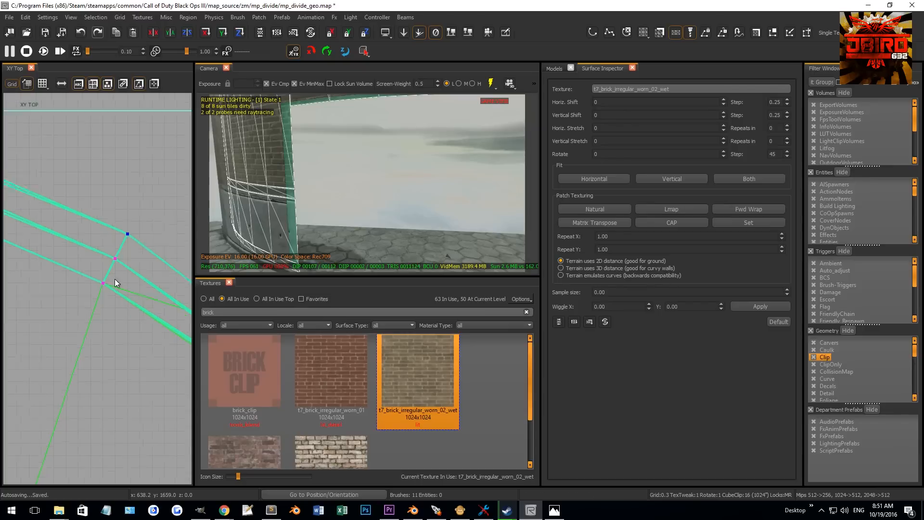
scroll(134, 301, up, 5)
drag(135, 298, 169, 340)
right_drag(183, 335, 154, 342)
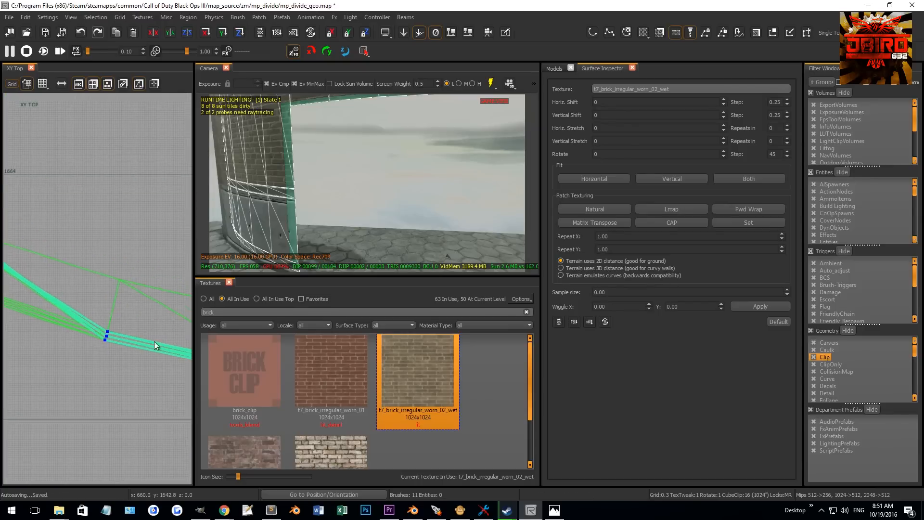
- Snap the selection to the grid again and adjust the last joint's vertices at the wall's far end
right_drag(328, 206, 307, 180)
scroll(138, 309, up, 4)
drag(79, 362, 129, 215)
scroll(120, 209, up, 3)
key(ctrl+g)
right_drag(57, 199, 72, 205)
scroll(86, 217, up, 2)
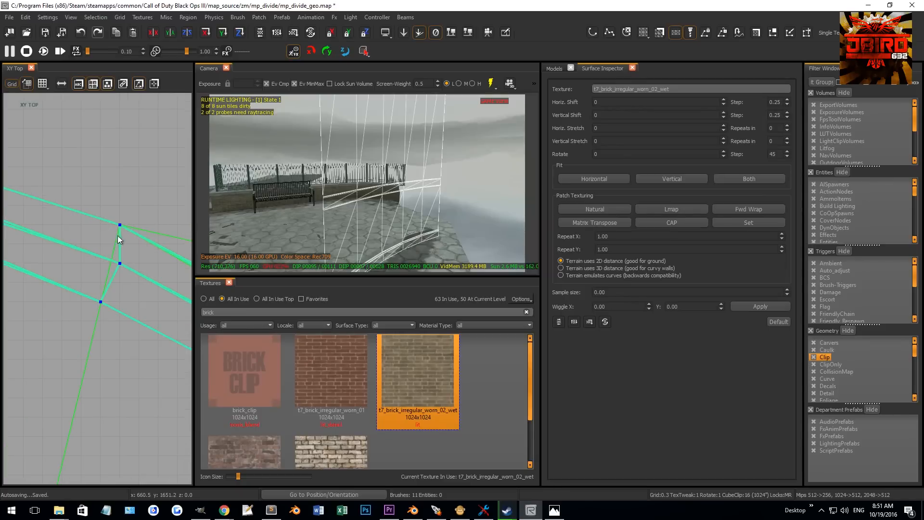
- Align the patch vertices at the next joint along the curved wall in the top view
drag(137, 280, 165, 171)
scroll(139, 210, down, 10)
right_drag(139, 211, 17, 207)
click(132, 267)
scroll(145, 248, up, 4)
scroll(145, 248, up, 1)
drag(124, 276, 139, 196)
scroll(129, 222, up, 2)
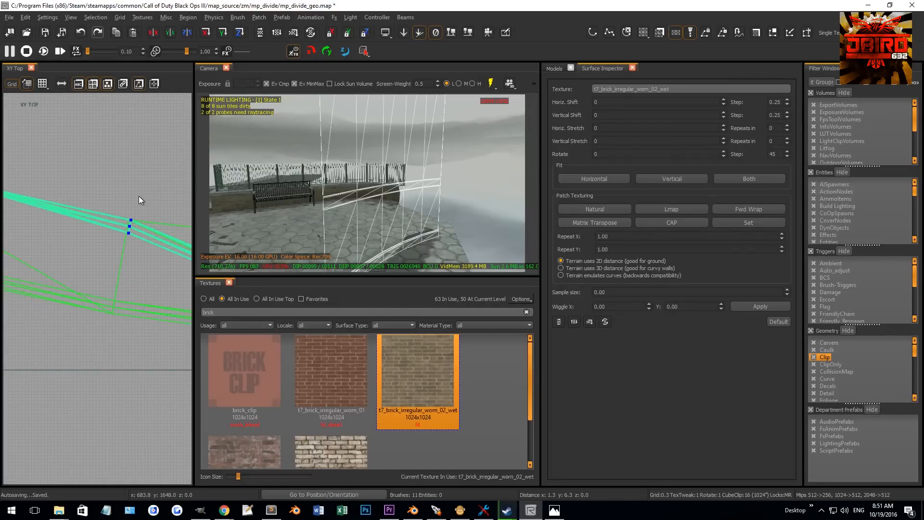
scroll(144, 208, up, 4)
drag(83, 236, 116, 265)
drag(114, 247, 133, 167)
drag(94, 279, 118, 289)
drag(114, 290, 131, 144)
- Line up the vertices at another patch joint further along the curved wall
scroll(126, 240, down, 8)
right_drag(129, 245, 13, 246)
scroll(129, 279, up, 4)
drag(106, 351, 109, 212)
scroll(111, 215, up, 6)
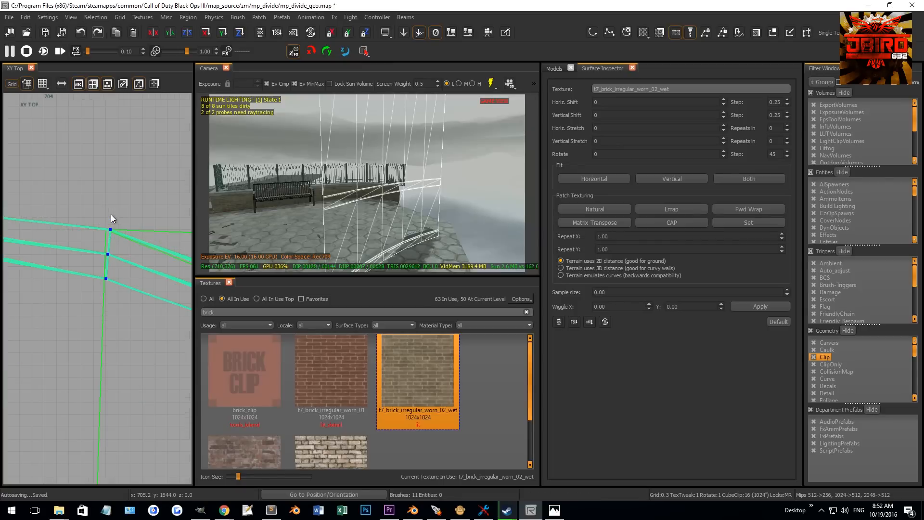
drag(78, 252, 107, 173)
drag(119, 229, 122, 251)
scroll(107, 262, down, 5)
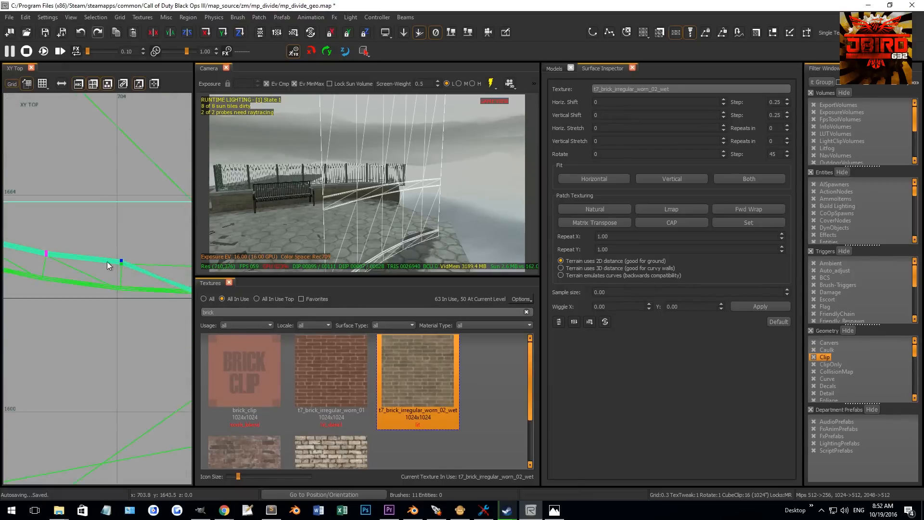
- Align the remaining vertices at the wall's end and leave vertex editing
drag(97, 284, 152, 365)
mouse_move(114, 340)
mouse_down()
mouse_move(114, 183)
mouse_move(104, 192)
mouse_move(125, 272)
mouse_up()
scroll(117, 195, up, 3)
drag(124, 285, 125, 239)
drag(100, 128, 128, 158)
drag(132, 158, 136, 131)
key(v)
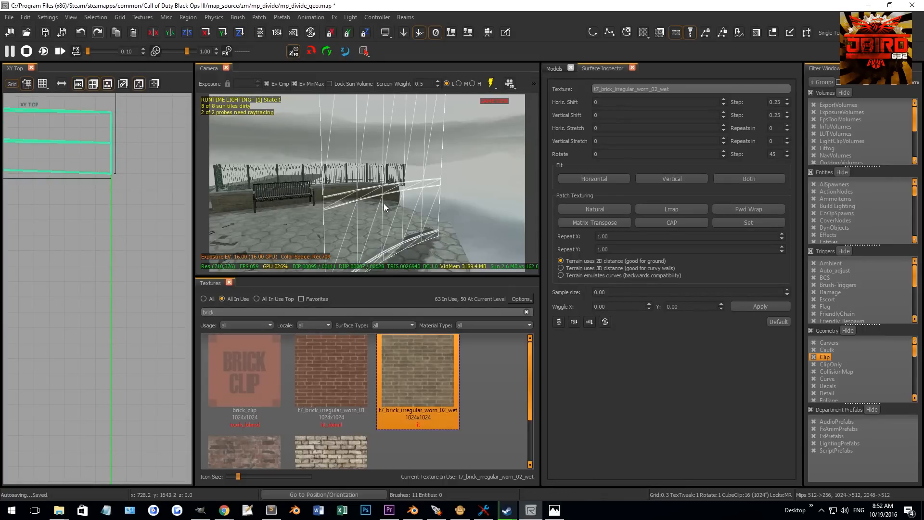
key(ctrl+i)
right_drag(383, 203, 327, 217)
key(Escape)
scroll(64, 270, down, 17)
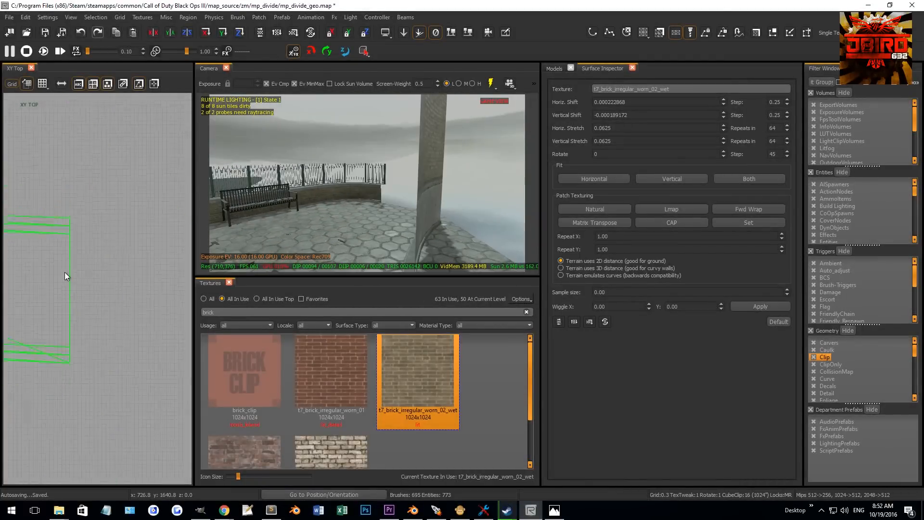
right_drag(21, 261, 41, 259)
scroll(99, 282, up, 8)
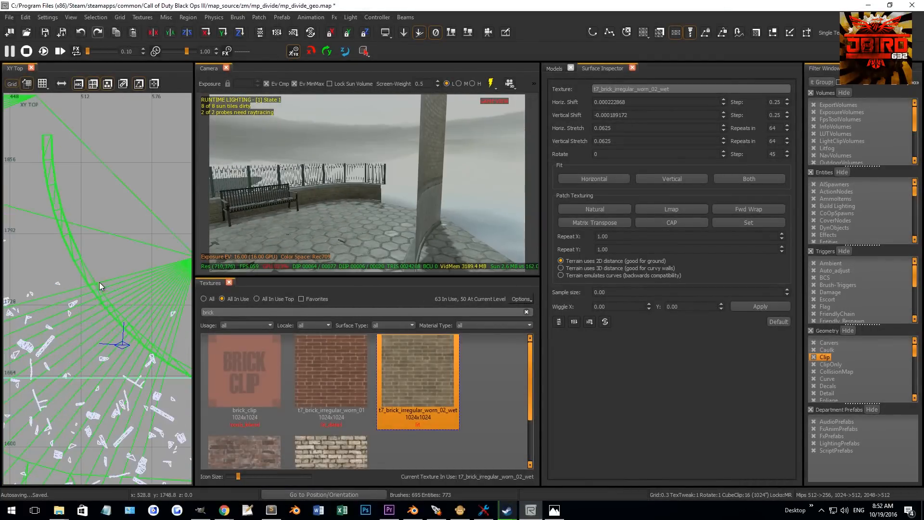
- Inspect the curb and concrete barrier patches at the curved wall's end in the camera view
shift+click(439, 142)
right_drag(439, 142, 357, 159)
shift+click(355, 160)
right_drag(80, 214, 117, 229)
scroll(131, 238, up, 3)
scroll(116, 229, up, 3)
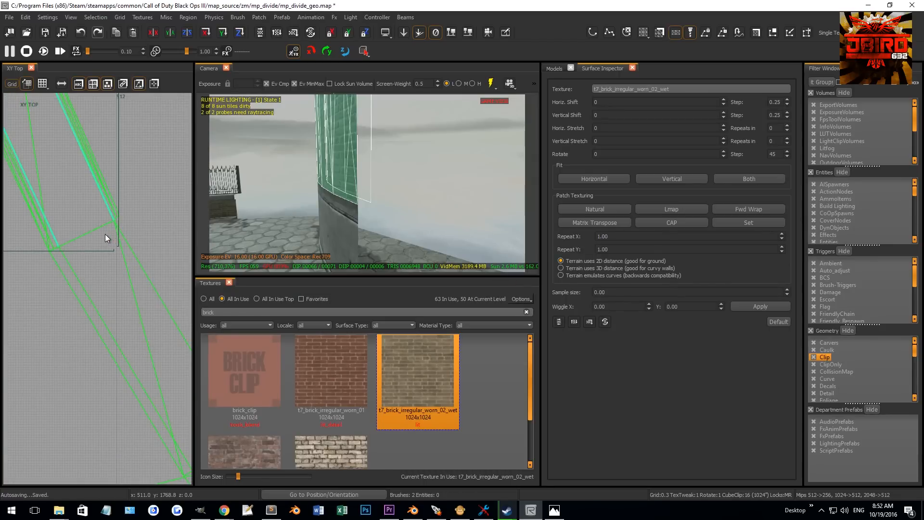
key(Escape)
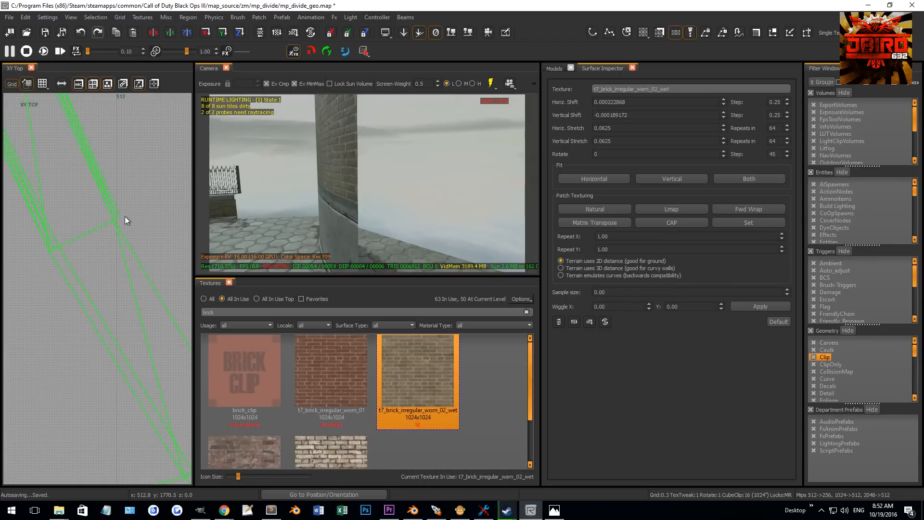
right_drag(369, 195, 376, 229)
shift+click(376, 230)
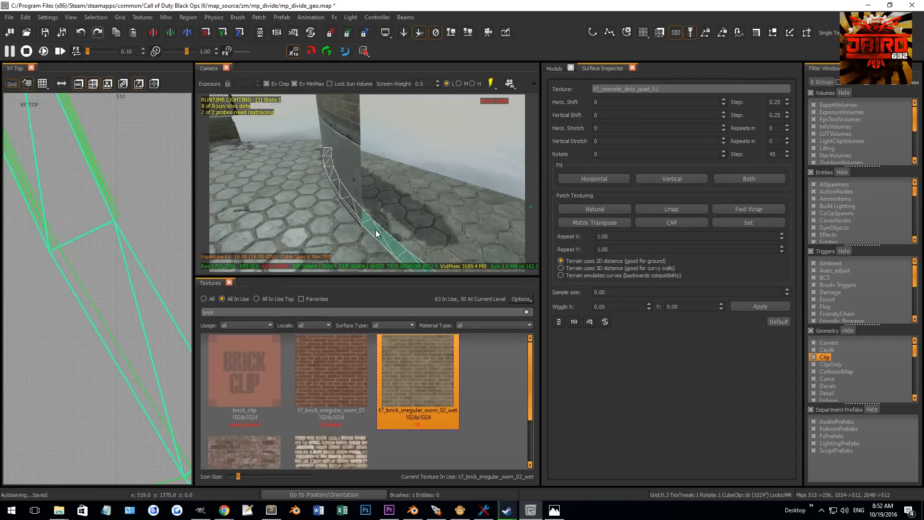
key(Escape)
shift+click(349, 152)
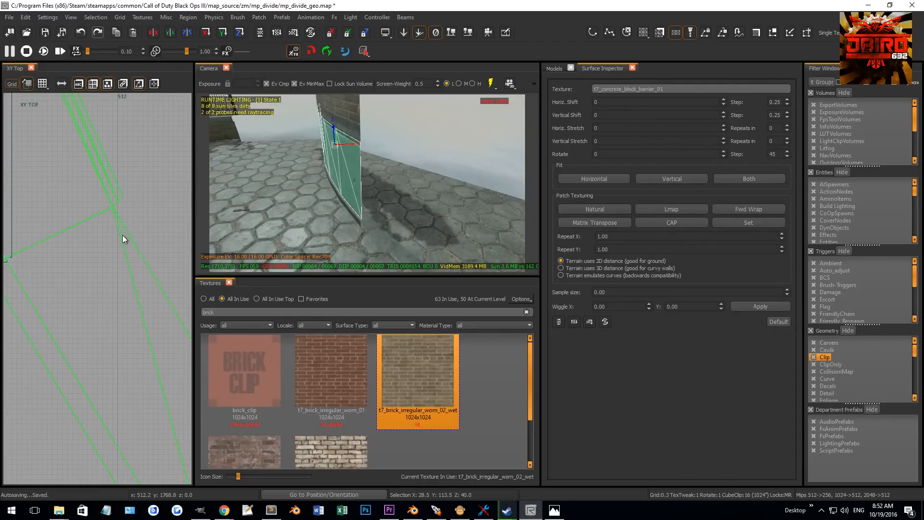
right_drag(361, 184, 429, 186)
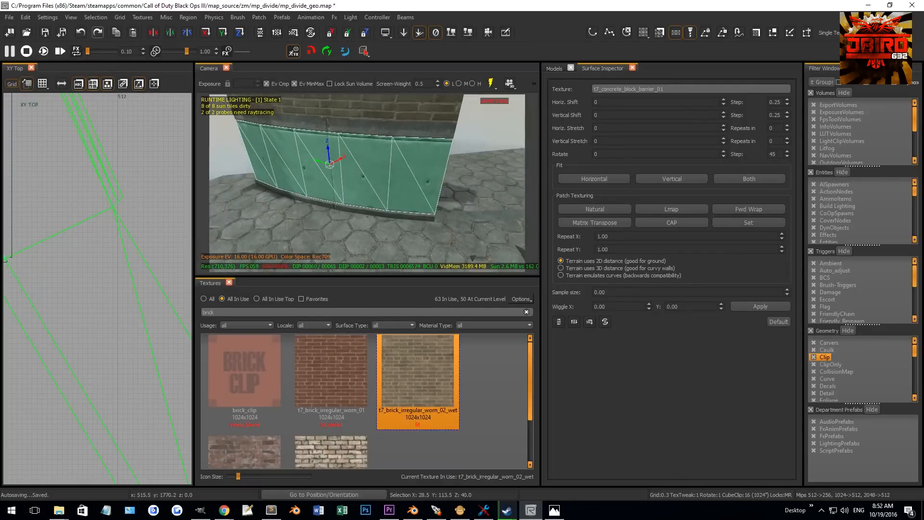
key(Escape)
- Draw a new brush about 7 by 4.5 units beside the wall's end in the top view
drag(122, 238, 31, 296)
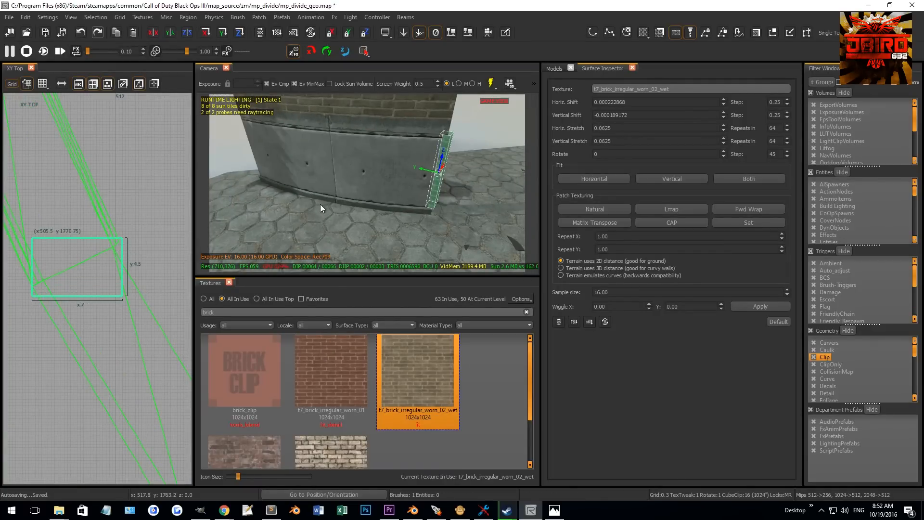
right_drag(321, 204, 323, 231)
drag(239, 313, 89, 266)
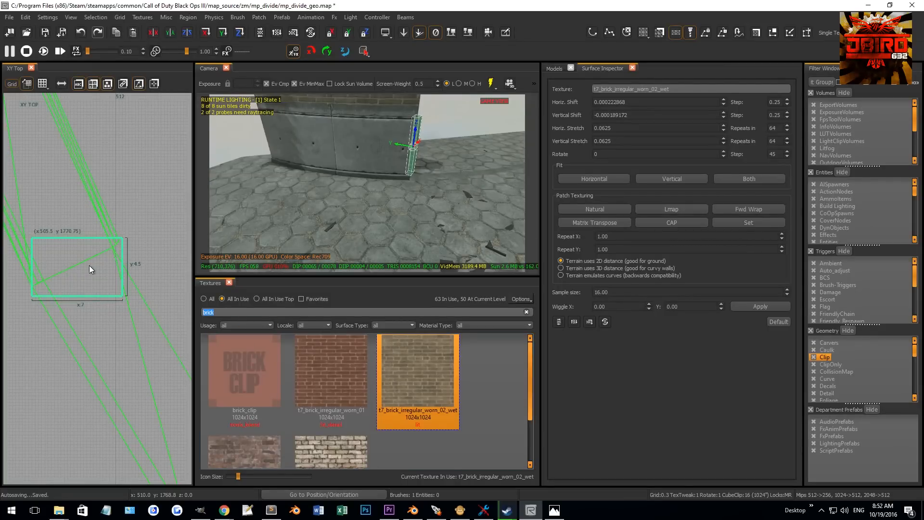
- Apply the t7_metal_aged_ceiling_01 texture to the new brush and move it into place
text(metal)
click(391, 371)
right_drag(358, 228, 353, 221)
key(Escape)
shift+click(343, 201)
right_drag(72, 266, 96, 287)
scroll(92, 283, up, 2)
scroll(96, 287, down, 2)
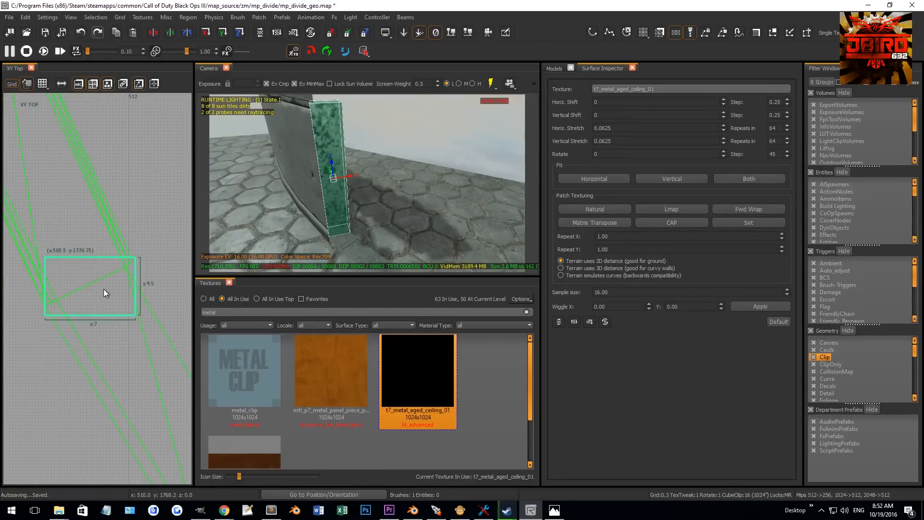
scroll(106, 293, down, 1)
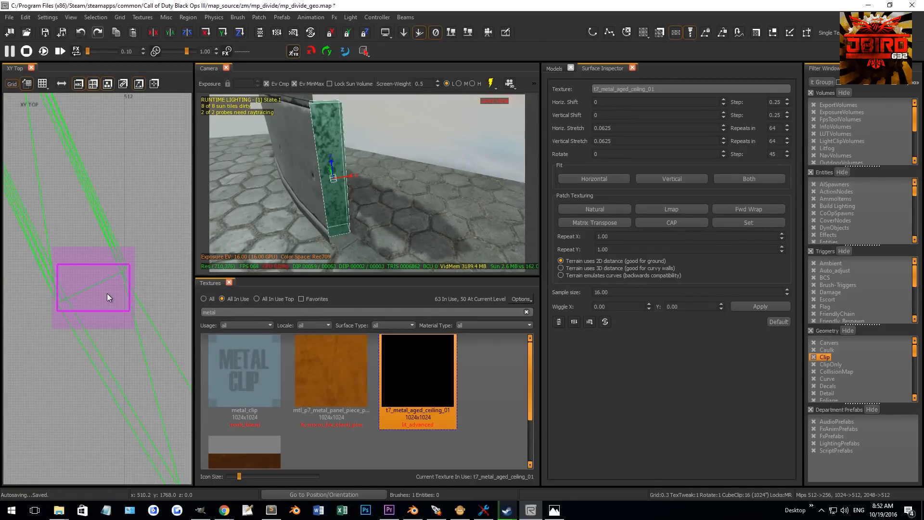
- Convert the brush into a Square Cylinder patch primitive
click(288, 18)
mouse_move(256, 19)
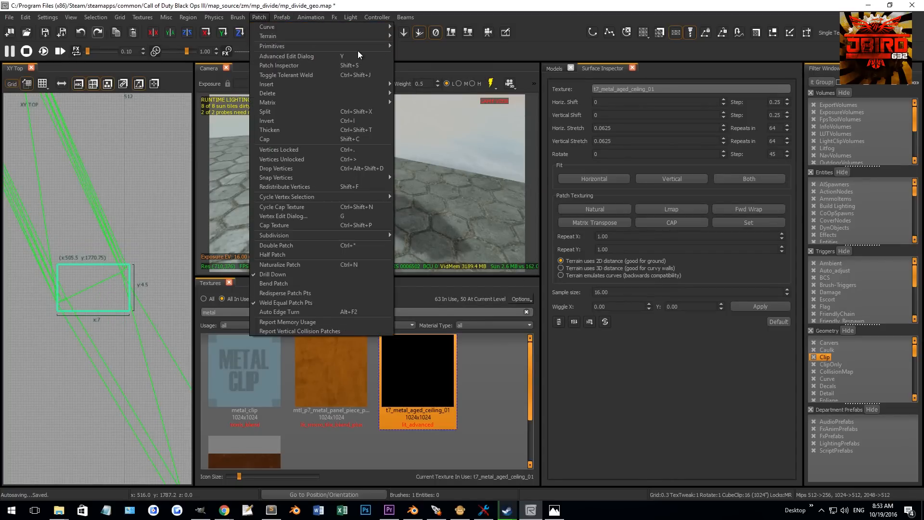
mouse_move(357, 46)
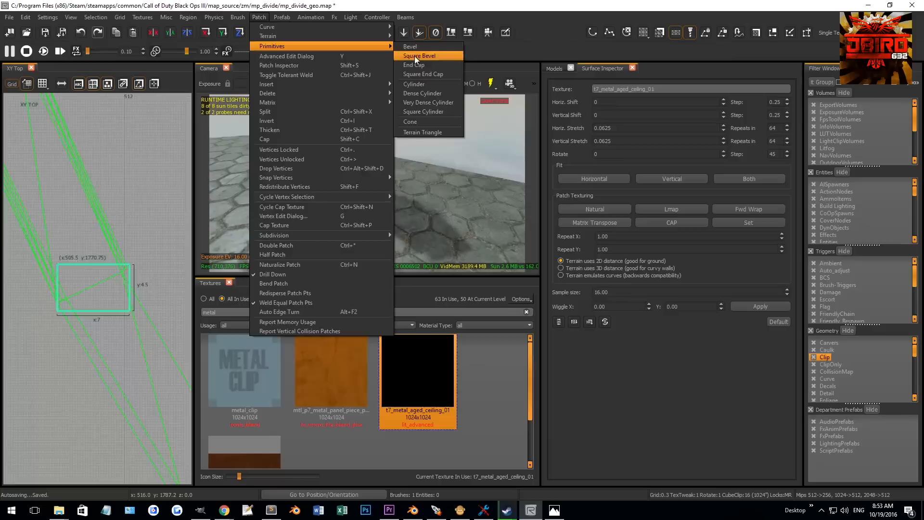
click(424, 112)
- Edit the square cylinder's vertices and rotate it to follow the wall's angle, about 8 by 6.75 units
scroll(107, 273, up, 3)
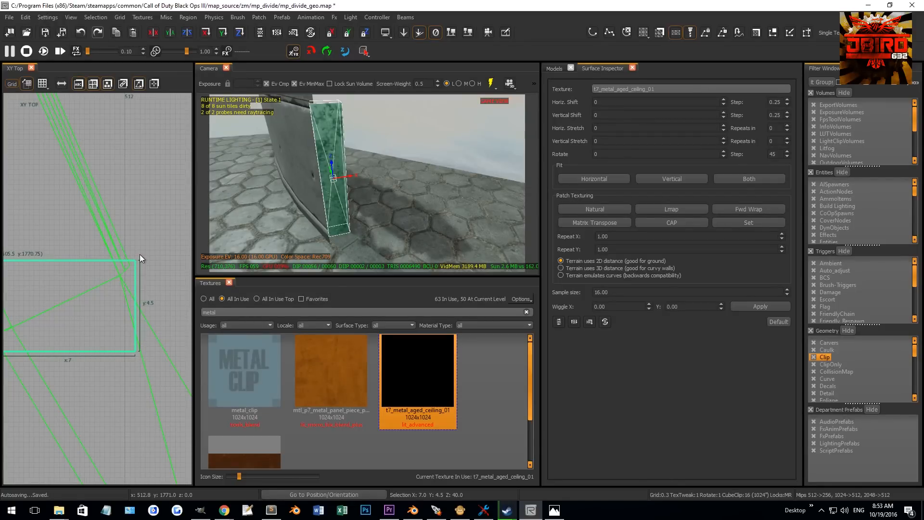
scroll(137, 253, down, 3)
scroll(95, 260, up, 3)
right_drag(114, 260, 80, 247)
scroll(85, 256, up, 1)
key(v)
drag(61, 312, 62, 335)
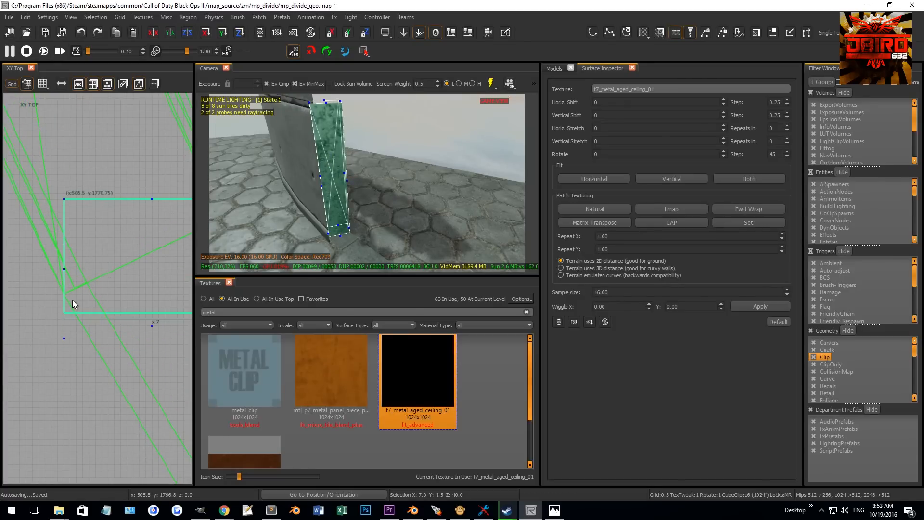
drag(63, 315, 82, 343)
scroll(83, 337, down, 3)
key(v)
scroll(109, 303, up, 2)
right_drag(109, 304, 94, 305)
scroll(148, 268, up, 3)
drag(150, 268, 116, 286)
scroll(114, 287, down, 2)
right_drag(30, 279, 86, 270)
mouse_move(32, 249)
mouse_down()
mouse_move(61, 272)
mouse_move(62, 335)
mouse_move(70, 341)
mouse_move(59, 364)
mouse_move(95, 383)
mouse_move(85, 386)
mouse_up()
scroll(71, 341, down, 2)
drag(118, 340, 155, 342)
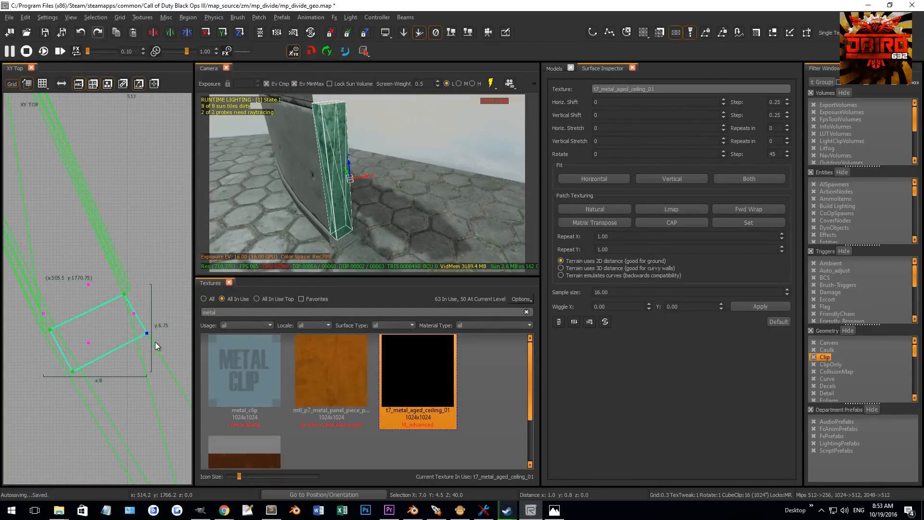
- Refine the pillar's corner vertices so it sits against the curved wall, about 8.5 by 6.75 units
scroll(130, 318, up, 2)
scroll(111, 300, down, 2)
ctrl+right_drag(238, 247, 236, 269)
right_drag(103, 294, 120, 289)
drag(122, 311, 122, 311)
drag(100, 291, 158, 365)
drag(138, 297, 157, 327)
drag(30, 293, 69, 319)
drag(68, 318, 82, 354)
scroll(77, 332, up, 4)
drag(70, 334, 61, 340)
scroll(71, 336, down, 3)
right_drag(92, 332, 4, 365)
drag(84, 263, 156, 364)
scroll(104, 291, up, 4)
drag(105, 307, 128, 287)
scroll(128, 287, down, 6)
right_drag(128, 288, 155, 279)
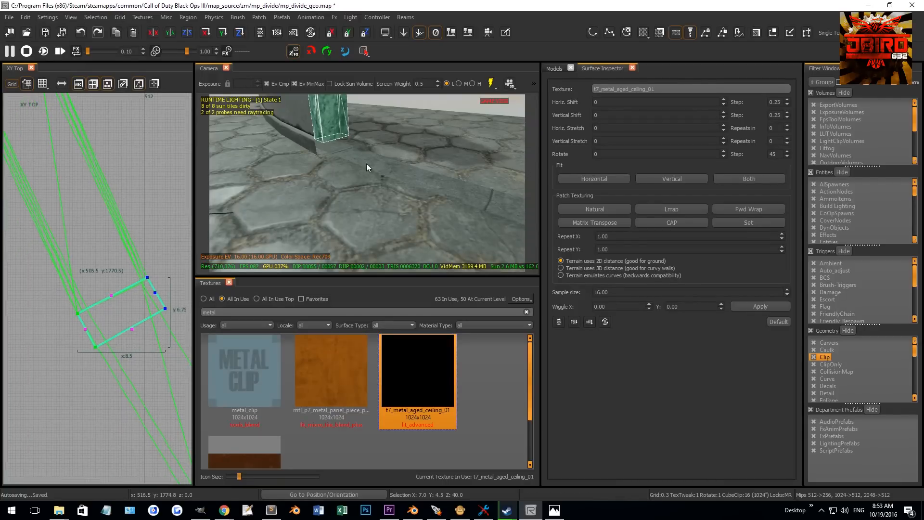
key(v)
right_drag(366, 164, 365, 157)
- Lower the pillar's base to the ground in the front and side views
key(ctrl+Tab)
scroll(112, 277, up, 3)
mouse_move(112, 276)
right_down()
mouse_move(82, 302)
mouse_move(100, 342)
right_up()
scroll(115, 249, up, 2)
drag(114, 249, 105, 294)
right_drag(299, 202, 310, 198)
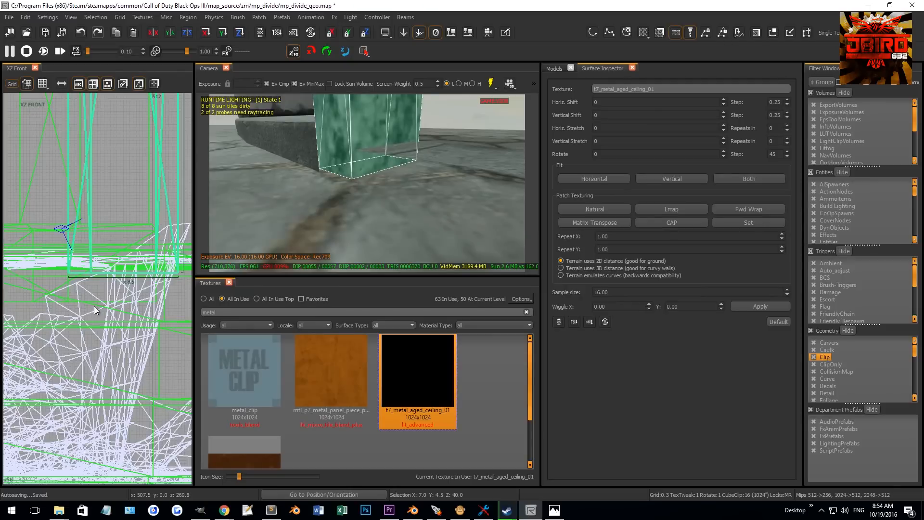
scroll(89, 237, up, 3)
drag(79, 279, 75, 293)
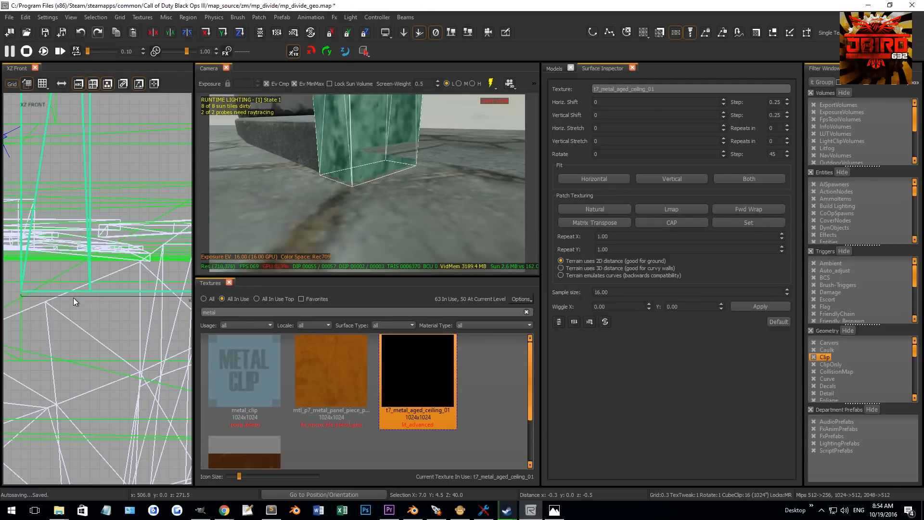
key(ctrl+Tab)
right_drag(84, 283, 83, 344)
scroll(83, 344, down, 3)
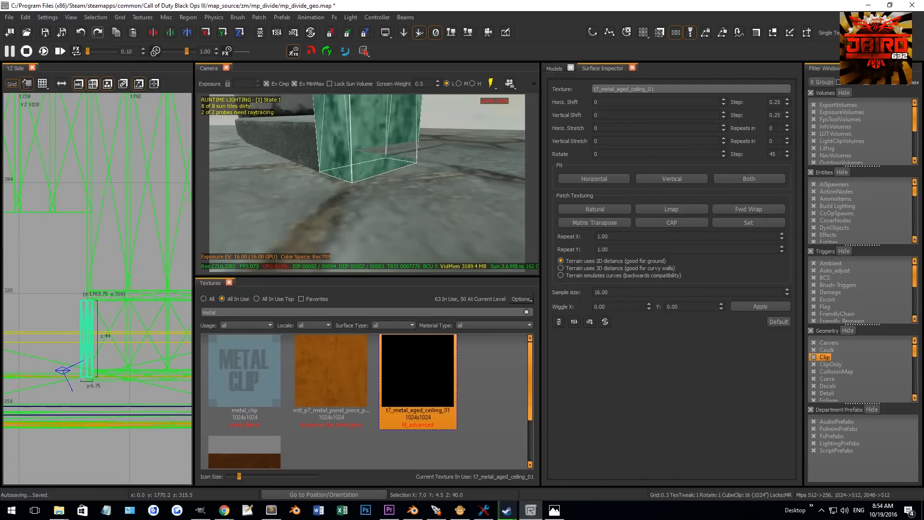
- Stretch the pillar to about 95 units tall and reapply the metal texture
mouse_move(312, 162)
right_down()
mouse_move(333, 159)
mouse_move(332, 133)
right_up()
right_drag(88, 292, 89, 335)
scroll(89, 335, up, 3)
drag(89, 335, 94, 179)
scroll(90, 206, up, 3)
mouse_move(277, 176)
right_down()
mouse_move(308, 174)
mouse_move(281, 170)
mouse_move(293, 177)
right_up()
key(Escape)
shift+click(293, 178)
click(417, 355)
key(Escape)
right_drag(344, 207, 363, 192)
shift+click(363, 192)
scroll(127, 259, down, 10)
key(ctrl+Tab)
right_drag(114, 262, 89, 253)
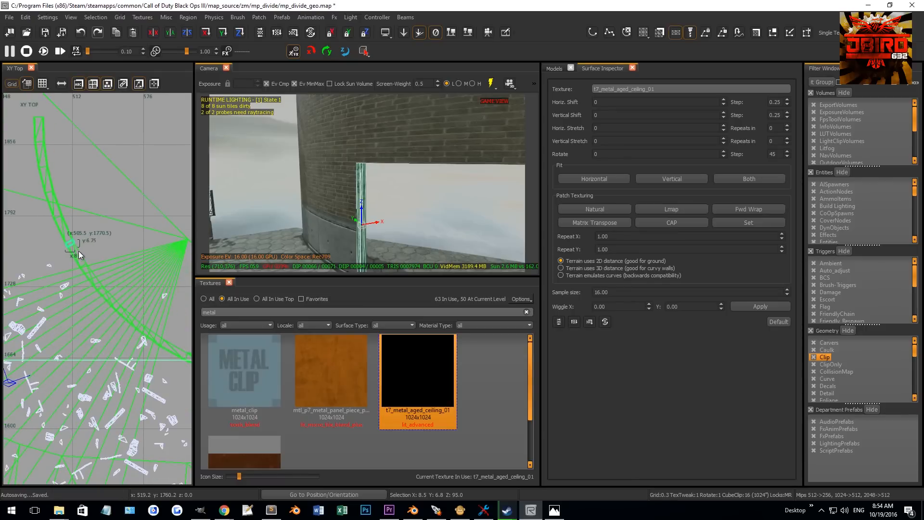
- Move the pillar to the other end of the curved wall and rotate it to follow the wall
drag(74, 248, 187, 364)
scroll(120, 345, up, 4)
mouse_move(187, 365)
right_down()
mouse_move(121, 344)
mouse_move(122, 310)
right_up()
scroll(123, 310, up, 3)
key(r)
mouse_move(124, 311)
mouse_down()
mouse_move(148, 291)
mouse_move(152, 334)
mouse_move(123, 430)
mouse_move(161, 313)
mouse_move(151, 381)
mouse_up()
key(r)
key(grave)
drag(146, 321, 70, 288)
scroll(71, 287, up, 3)
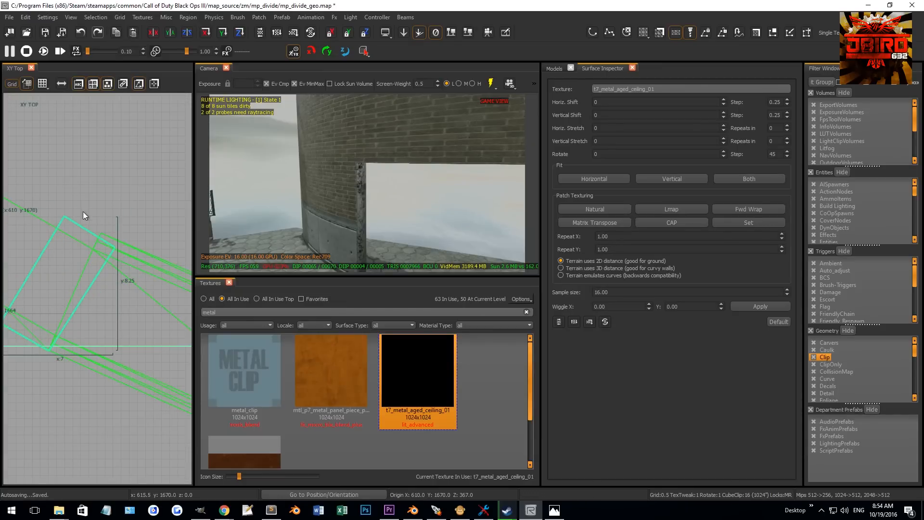
scroll(108, 247, up, 2)
drag(102, 229, 93, 220)
scroll(97, 245, down, 4)
key(Escape)
right_drag(332, 189, 354, 176)
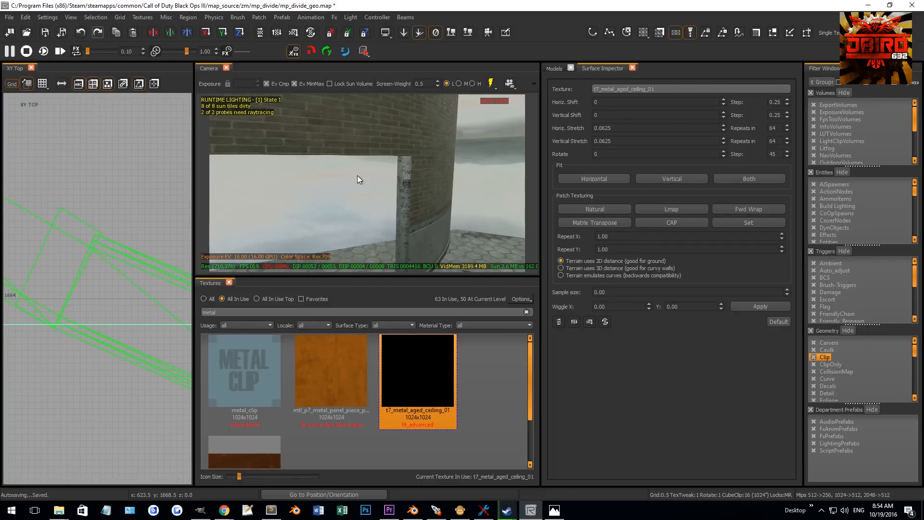
- Reselect the pillar and reposition it against the wall's end in the top view
click(403, 181)
scroll(97, 264, up, 3)
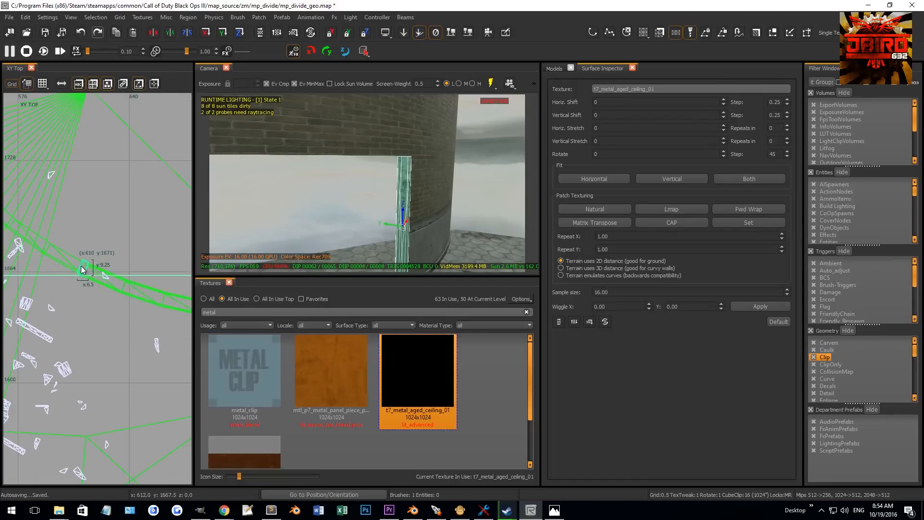
right_drag(48, 273, 94, 270)
scroll(94, 270, up, 3)
key(Escape)
scroll(55, 273, up, 4)
mouse_move(74, 266)
mouse_down()
mouse_move(113, 288)
mouse_move(103, 302)
mouse_move(130, 276)
mouse_move(149, 278)
mouse_move(140, 279)
mouse_up()
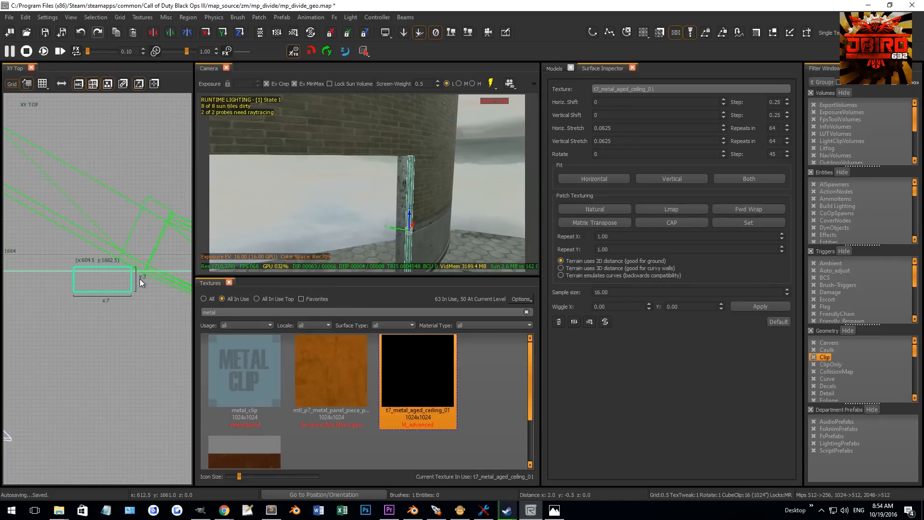
- Rotate the pillar -90 degrees about the Y axis in the front view
key(ctrl+Tab)
scroll(108, 287, down, 8)
key(r)
key(4)
drag(111, 266, 129, 299)
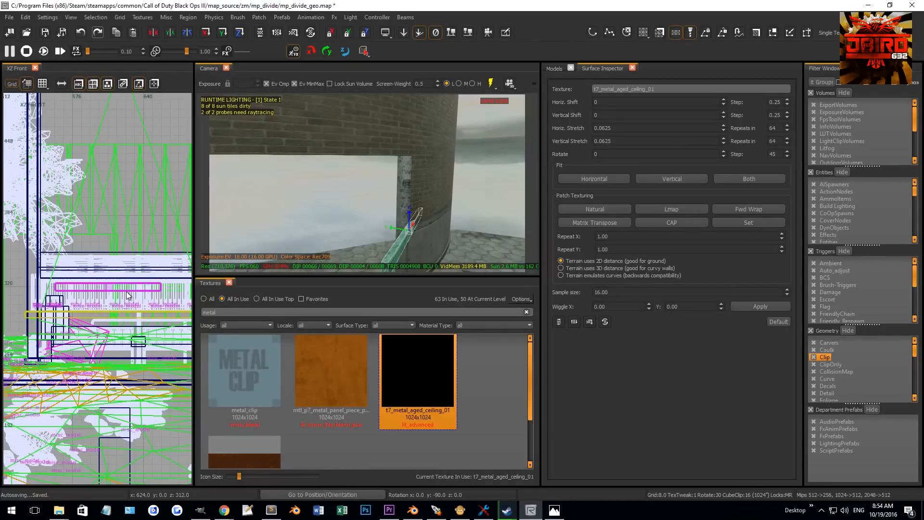
- Create a Square Cylinder patch primitive for a trim piece at the top of the wall opening
key(ctrl+Tab)
mouse_move(105, 262)
mouse_down()
mouse_move(119, 297)
mouse_move(115, 175)
mouse_move(75, 158)
mouse_up()
key(r)
scroll(98, 284, up, 4)
key(0)
scroll(115, 174, up, 5)
key(ctrl+Tab)
scroll(83, 221, down, 8)
key(ctrl+Tab)
key(ctrl+Tab)
key(ctrl+Tab)
key(ctrl+Tab)
key(ctrl+Tab)
click(259, 17)
mouse_move(273, 45)
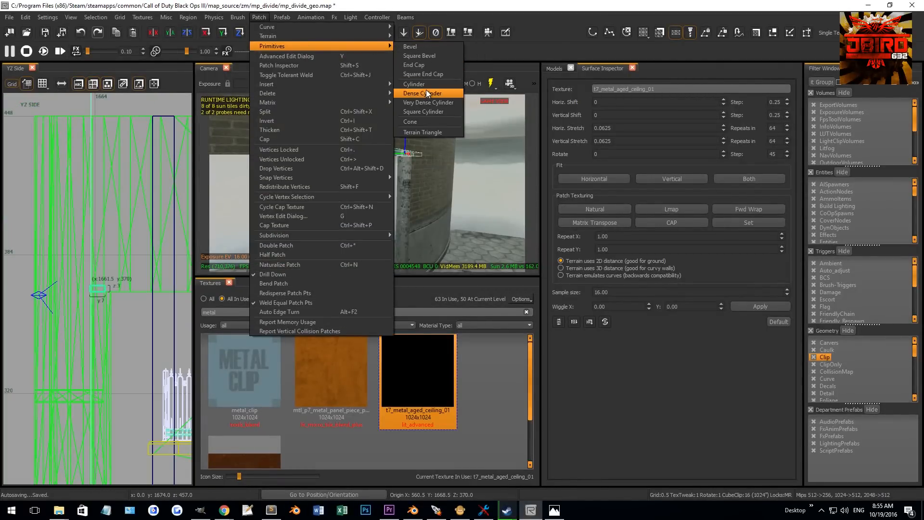
click(423, 112)
- Edit the new patch's vertices in the top view so it fits along the wall's top edge
key(ctrl+Tab)
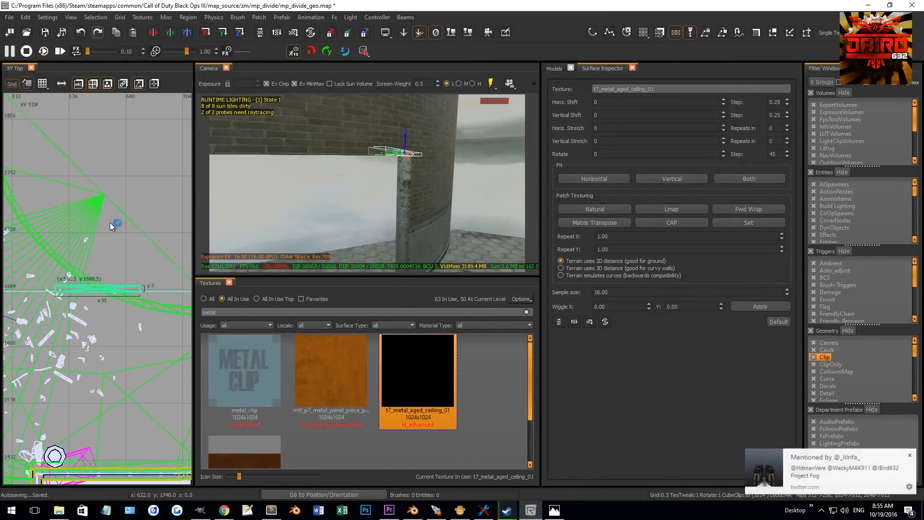
scroll(153, 272, up, 4)
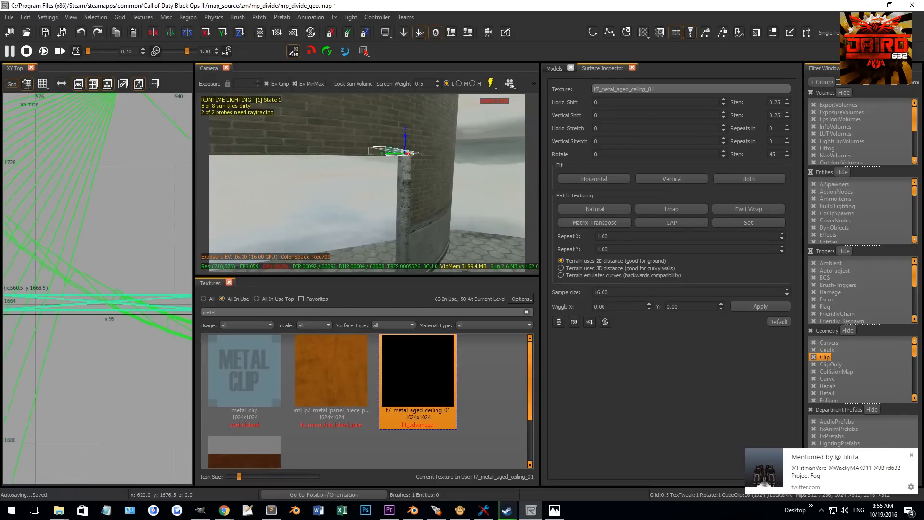
mouse_move(152, 285)
mouse_down()
mouse_move(87, 284)
mouse_move(109, 281)
mouse_move(94, 287)
mouse_move(119, 293)
mouse_up()
scroll(90, 278, up, 6)
scroll(134, 267, up, 2)
key(v)
click(134, 268)
right_drag(134, 267, 82, 272)
scroll(73, 272, up, 4)
drag(74, 271, 157, 269)
scroll(157, 268, down, 3)
scroll(114, 284, up, 3)
drag(91, 321, 151, 359)
drag(136, 358, 173, 353)
scroll(138, 325, down, 12)
right_drag(68, 283, 153, 323)
drag(83, 323, 104, 346)
scroll(107, 336, up, 2)
- Rotate the trim patch -90 degrees around the Z axis in the top view
key(4)
key(r)
drag(92, 306, 86, 196)
key(r)
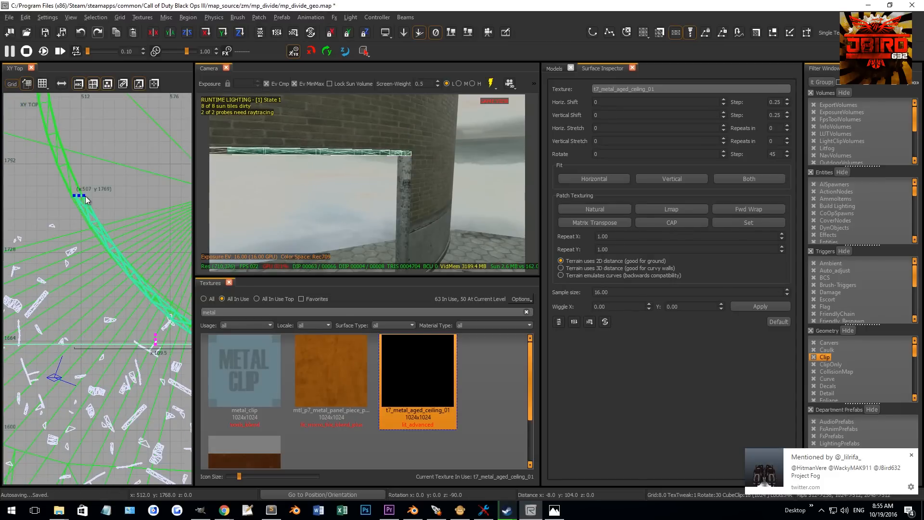
scroll(76, 191, up, 12)
key(1)
drag(58, 237, 42, 271)
right_drag(155, 245, 100, 258)
drag(125, 281, 148, 235)
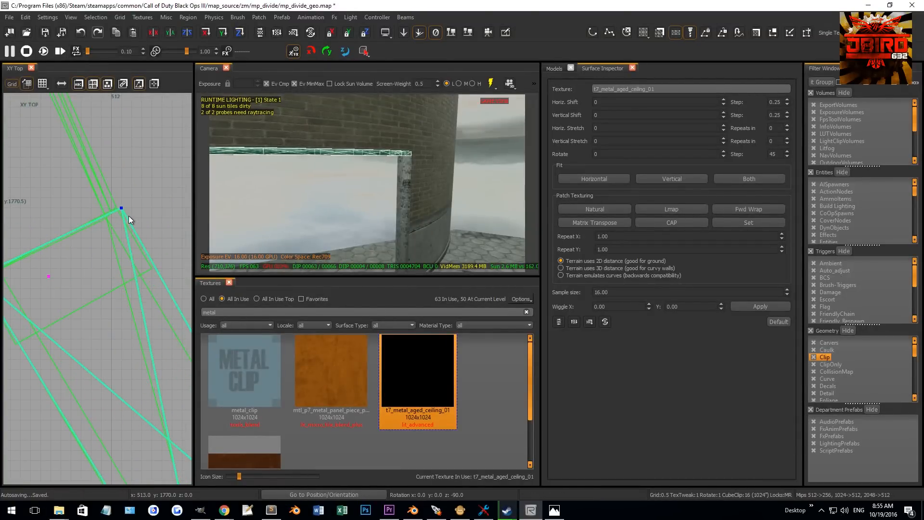
- Reduce the grid size and reposition the trim patch's vertices against the curved wall in the top view
click(120, 17)
mouse_move(171, 30)
click(242, 27)
scroll(120, 207, up, 4)
drag(142, 222, 126, 231)
scroll(114, 236, down, 5)
right_drag(76, 241, 161, 234)
scroll(80, 259, up, 4)
drag(95, 312, 100, 318)
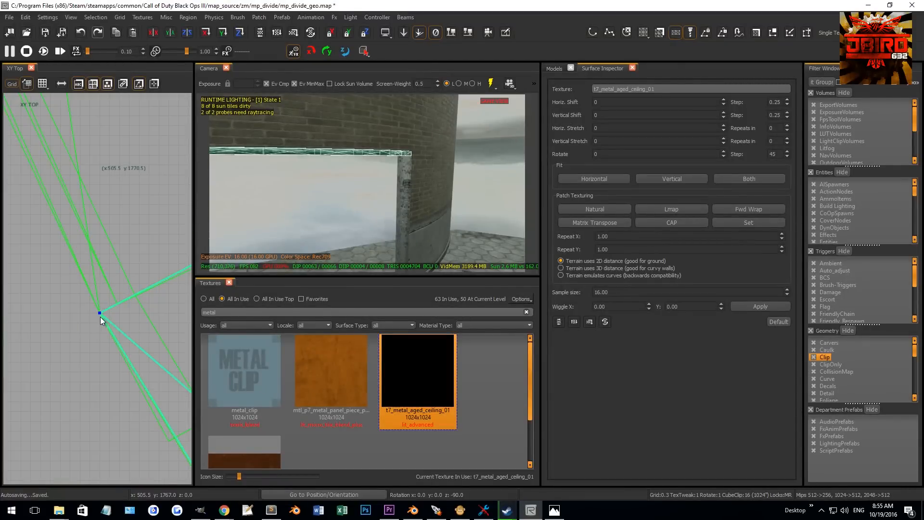
right_drag(100, 293, 0, 293)
scroll(145, 233, down, 10)
right_drag(128, 255, 29, 183)
scroll(140, 269, up, 2)
right_drag(144, 274, 50, 222)
scroll(116, 318, up, 11)
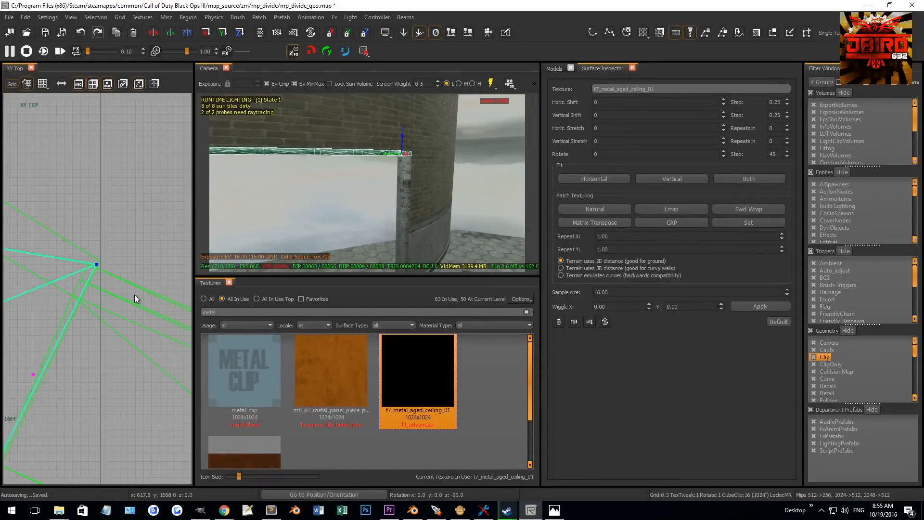
- Rotate and move the trim patch so it follows the wall's curve over the opening
right_drag(97, 281, 196, 155)
drag(116, 373, 115, 374)
scroll(82, 356, down, 3)
scroll(70, 350, down, 2)
right_drag(65, 350, 163, 375)
drag(38, 336, 68, 370)
scroll(59, 370, down, 3)
right_drag(52, 367, 106, 373)
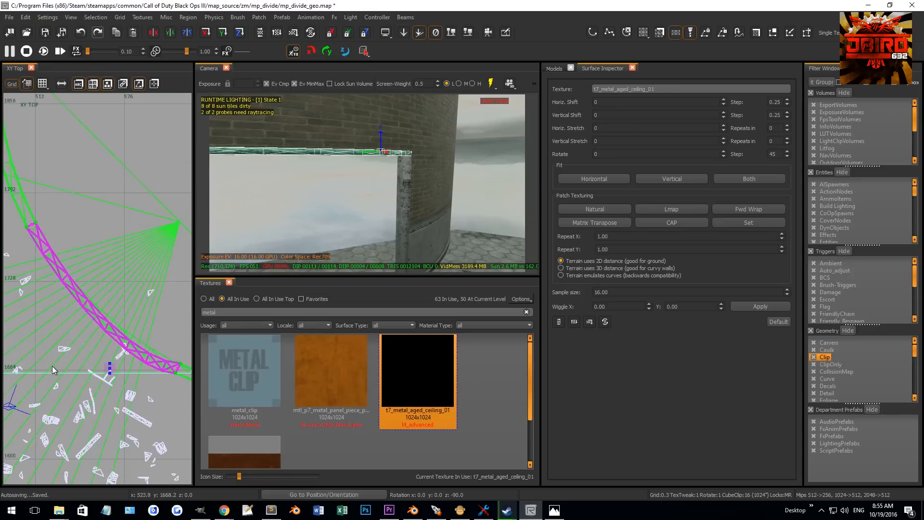
drag(131, 461, 88, 401)
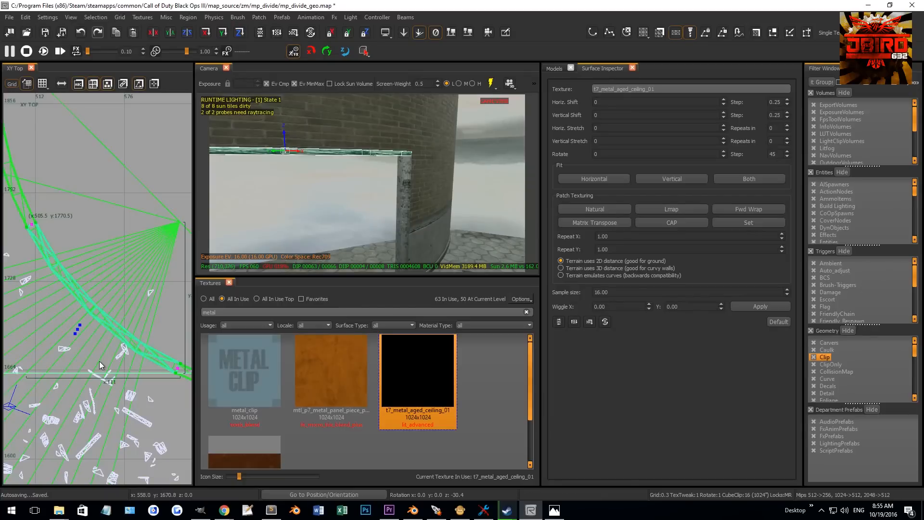
drag(100, 362, 101, 364)
scroll(77, 352, up, 5)
drag(120, 319, 100, 313)
key(v)
right_drag(430, 202, 429, 182)
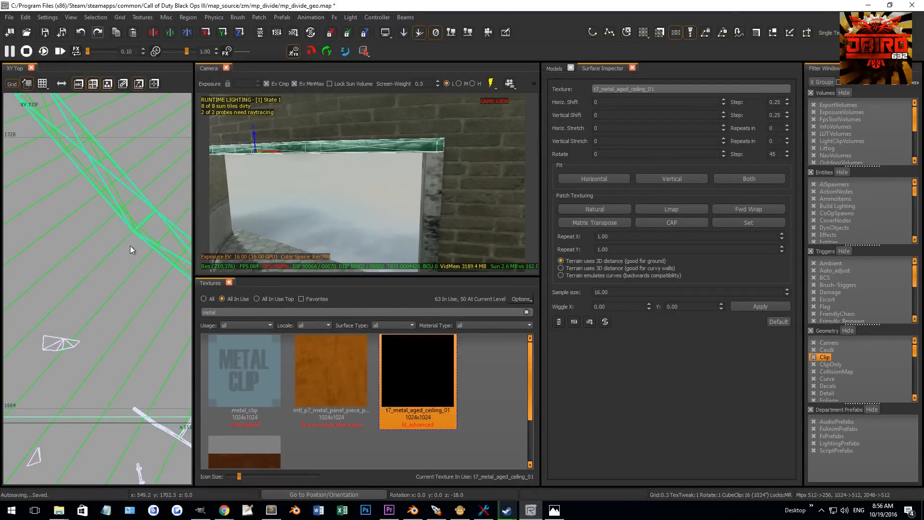
- Select the opening's metal trim patches and apply Natural patch texturing
key(ctrl+Tab)
scroll(122, 248, down, 5)
scroll(104, 253, up, 9)
drag(105, 273, 107, 265)
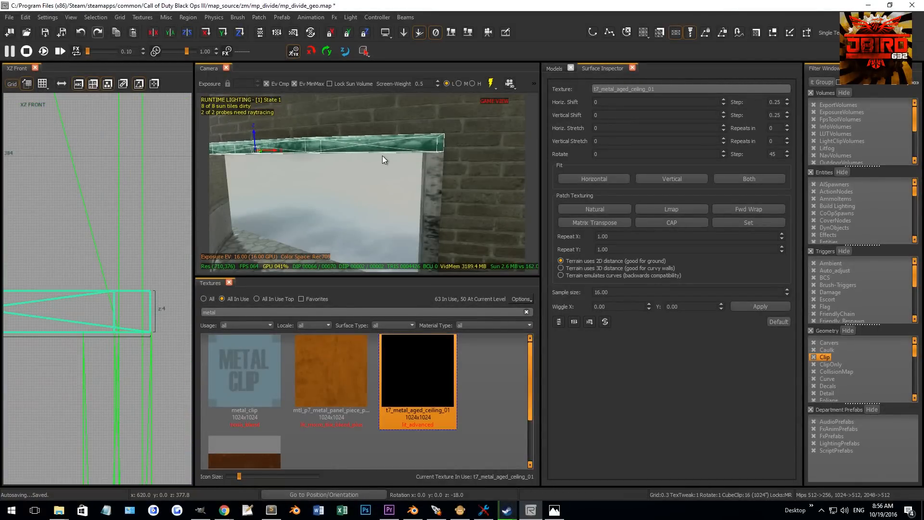
shift+click(438, 168)
right_drag(438, 168, 411, 168)
shift+click(312, 172)
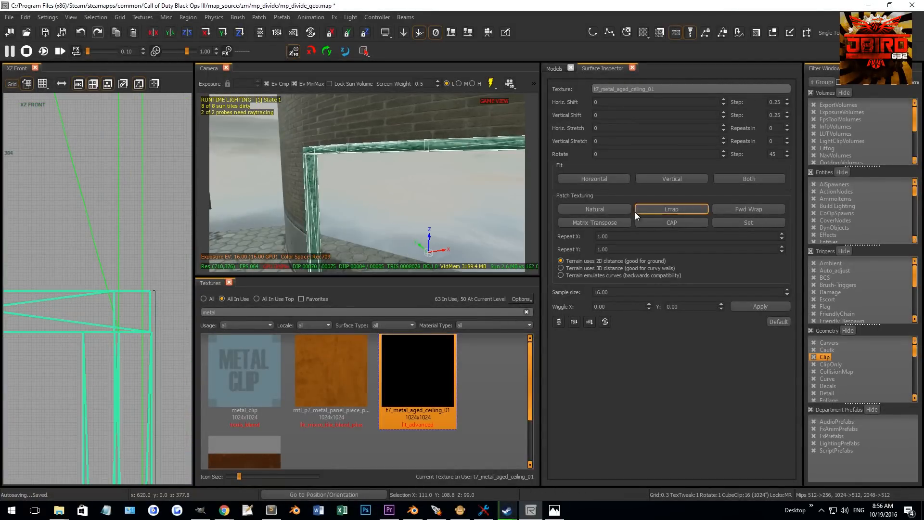
click(610, 207)
- Select the concrete curb patch and move its end vertices near the wall opening
key(Escape)
mouse_move(431, 189)
right_down()
mouse_move(452, 216)
mouse_move(424, 200)
mouse_move(462, 195)
mouse_move(428, 190)
mouse_move(405, 170)
mouse_move(414, 176)
mouse_move(411, 154)
mouse_move(394, 238)
right_up()
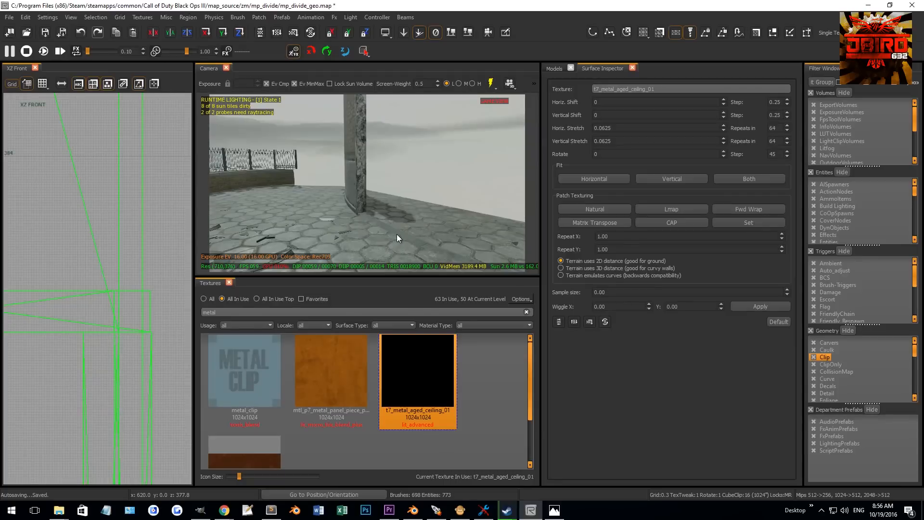
shift+click(396, 234)
key(ctrl+Tab)
right_drag(26, 289, 76, 274)
right_drag(299, 226, 400, 177)
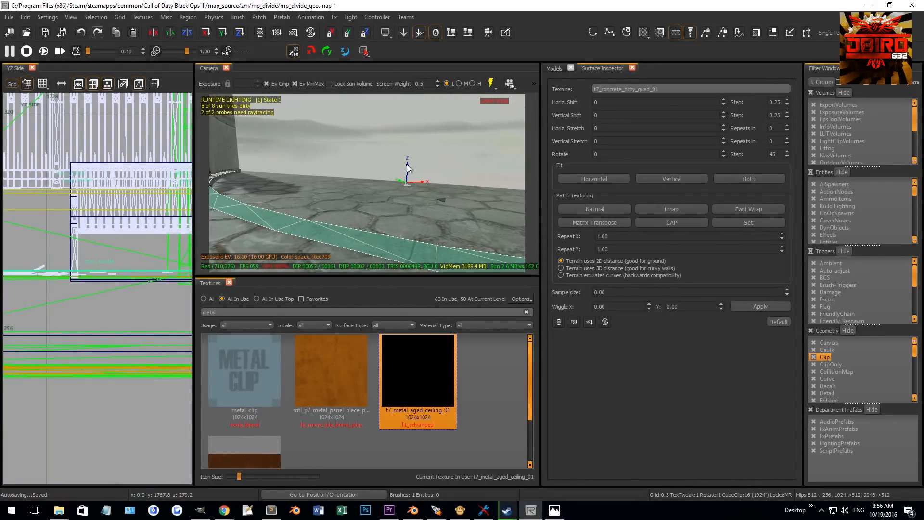
drag(407, 164, 408, 167)
right_drag(397, 171, 398, 227)
key(v)
drag(334, 225, 448, 263)
right_drag(427, 255, 409, 225)
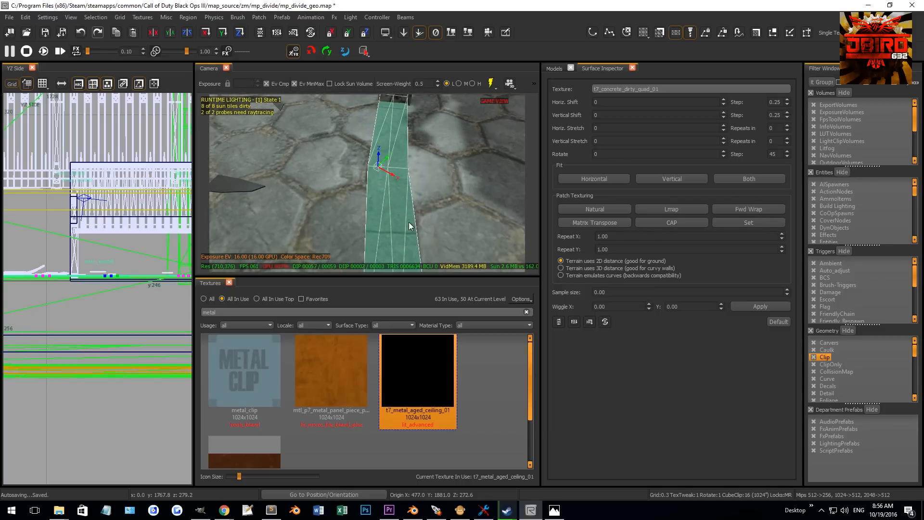
drag(399, 172, 406, 169)
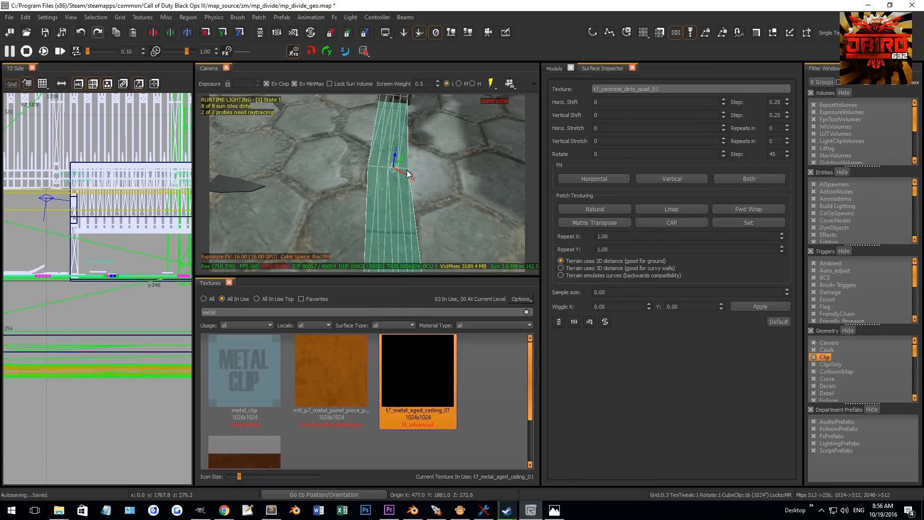
right_drag(406, 169, 408, 181)
key(BackSpace)
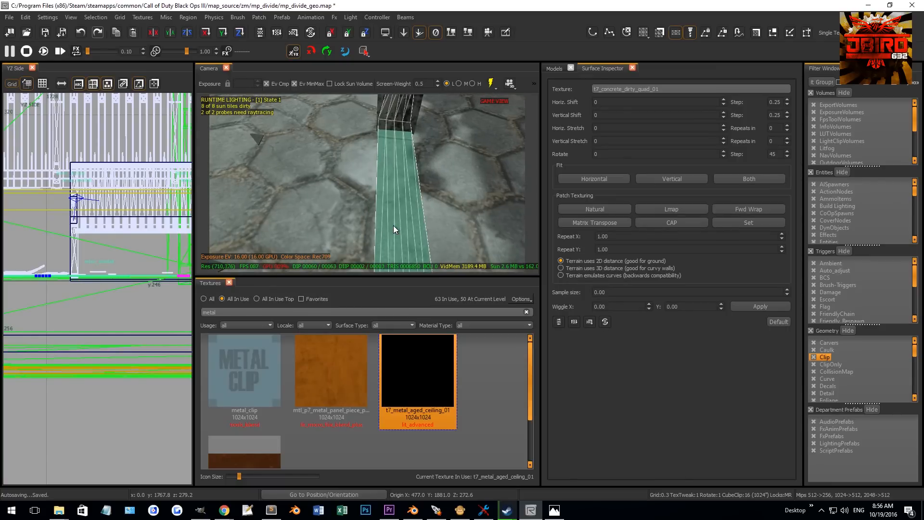
key(ctrl+z)
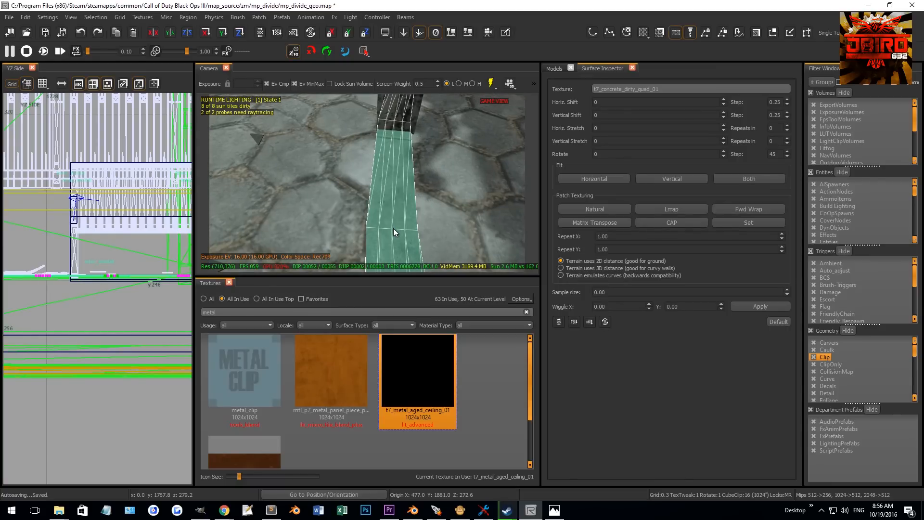
- Split the curb patch at the selected vertex row near the wall end
ctrl+shift+right_click(394, 229)
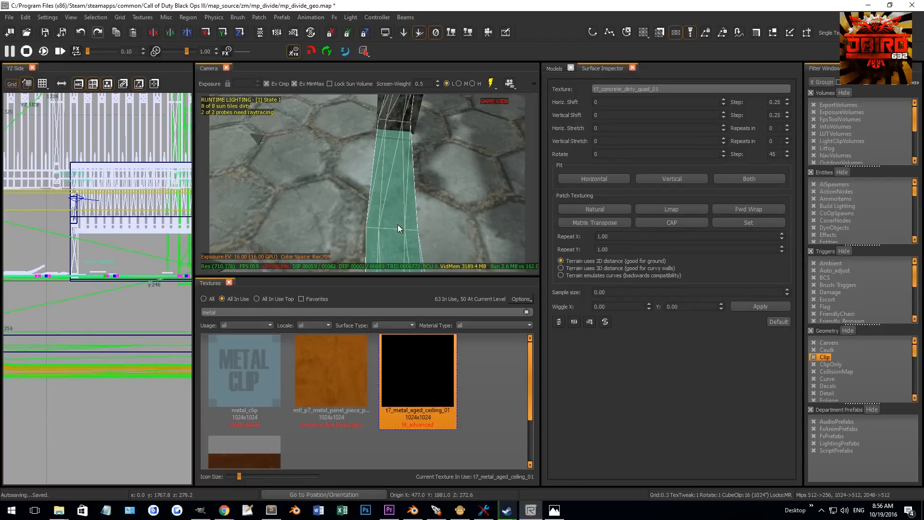
drag(354, 219, 390, 239)
key(shift+x)
ctrl+shift+right_click(380, 227)
ctrl+shift+right_click(406, 231)
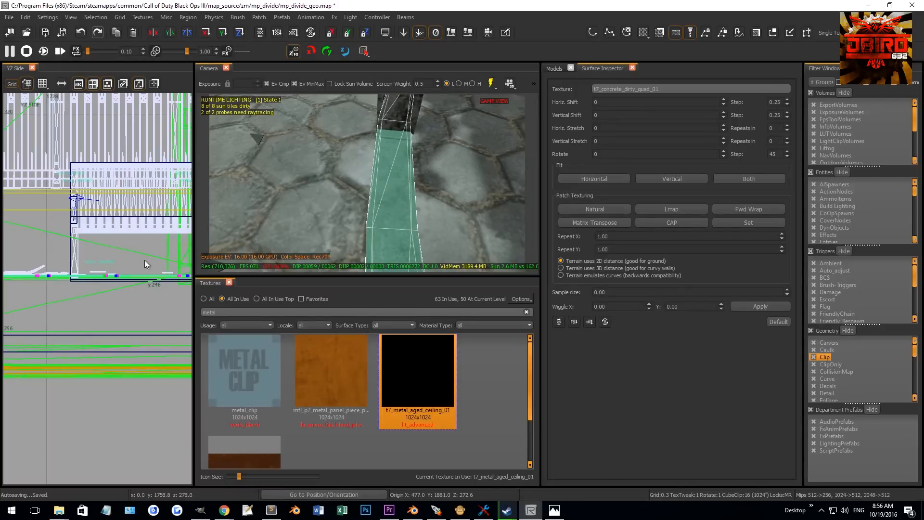
scroll(117, 272, up, 5)
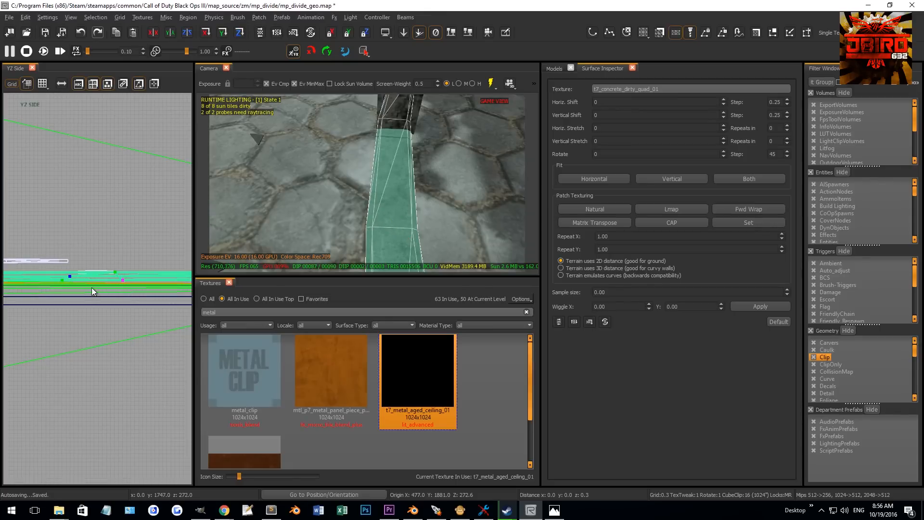
drag(92, 282, 92, 285)
key(Escape)
right_drag(365, 171, 357, 189)
shift+click(356, 188)
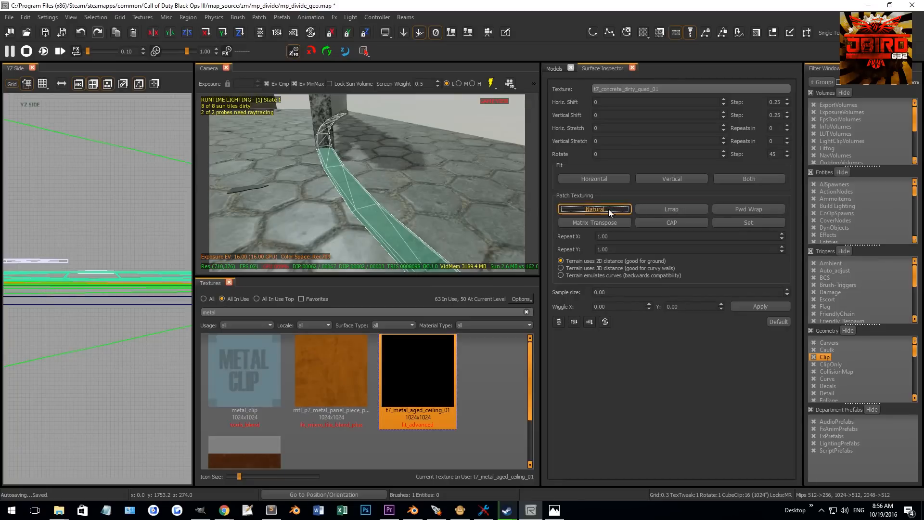
key(Escape)
- Set the selected curb section's rotation to 90
right_drag(442, 213, 432, 186)
shift+click(432, 187)
text(90)
key(Return)
key(Escape)
mouse_move(361, 183)
right_down()
mouse_move(354, 189)
mouse_move(384, 192)
mouse_move(379, 180)
mouse_move(351, 221)
mouse_move(359, 213)
mouse_move(397, 222)
mouse_move(383, 171)
right_up()
shift+click(380, 178)
key(Escape)
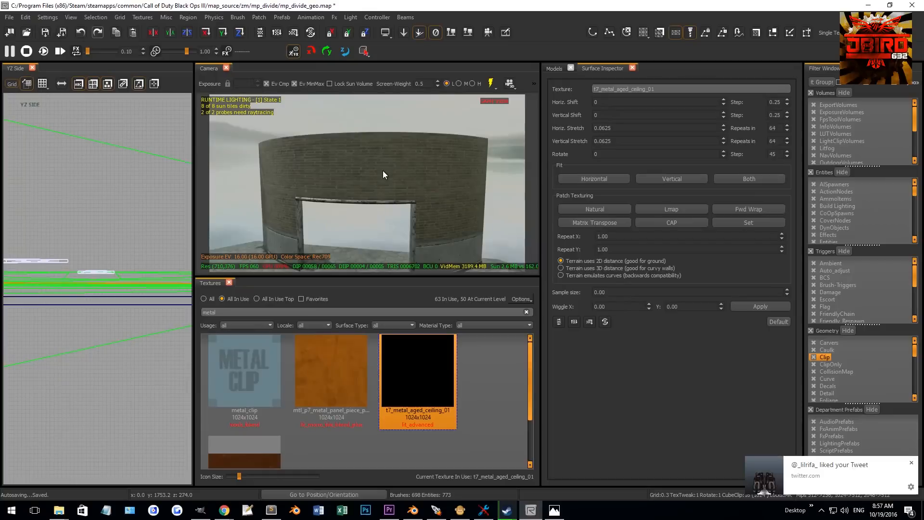
- Select the curved brick wall patches and raise them in the front view
click(384, 170)
shift+click(417, 167)
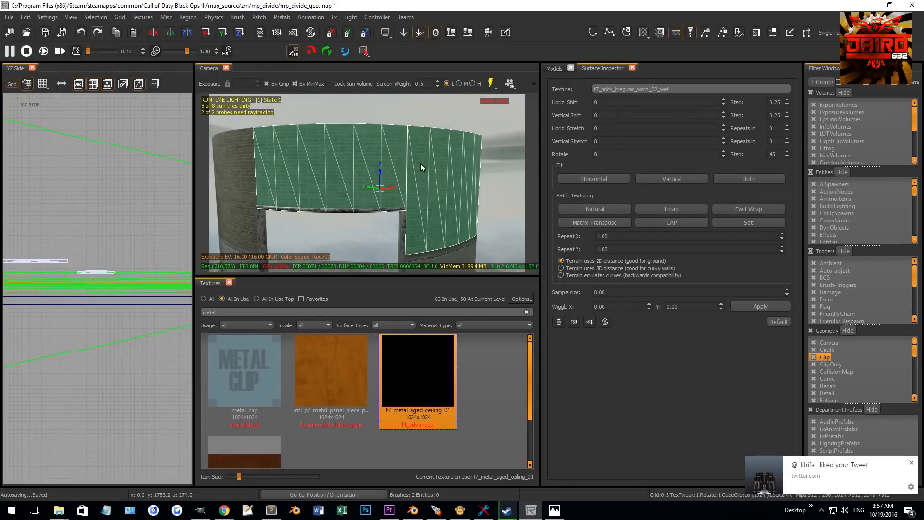
shift+click(248, 172)
key(ctrl+Tab)
scroll(126, 256, up, 8)
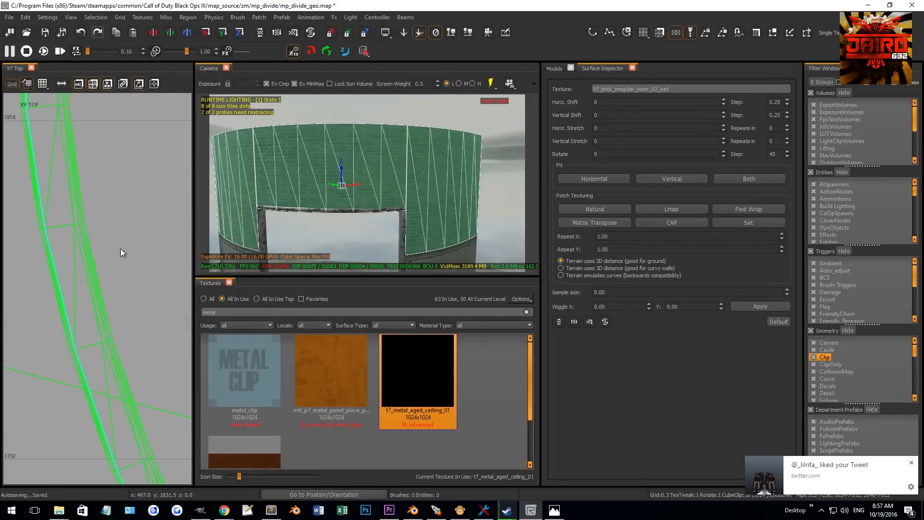
key(ctrl+Tab)
scroll(93, 231, up, 4)
right_drag(97, 228, 100, 273)
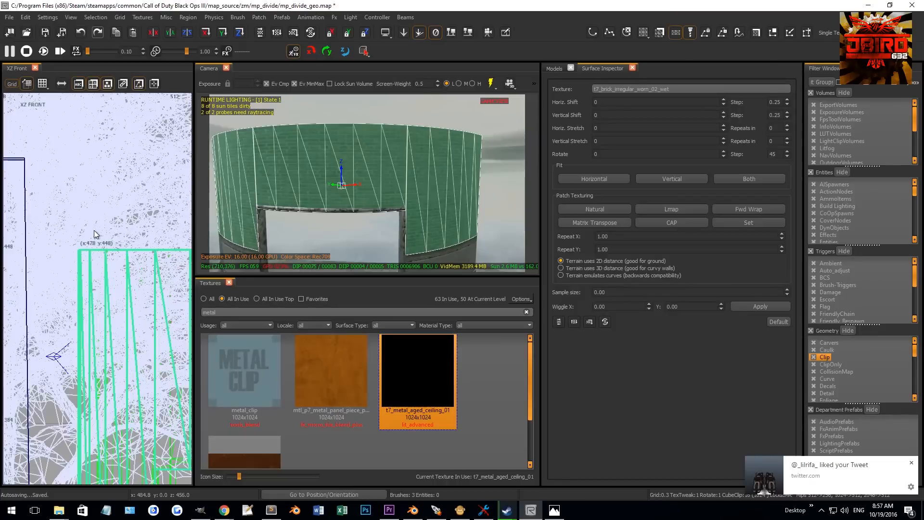
scroll(97, 265, up, 1)
drag(102, 261, 106, 241)
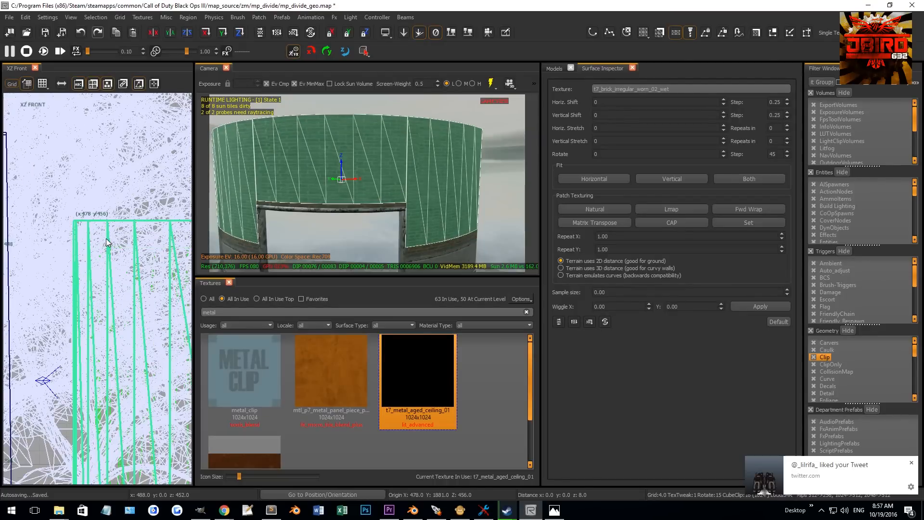
scroll(107, 240, down, 2)
scroll(106, 316, down, 3)
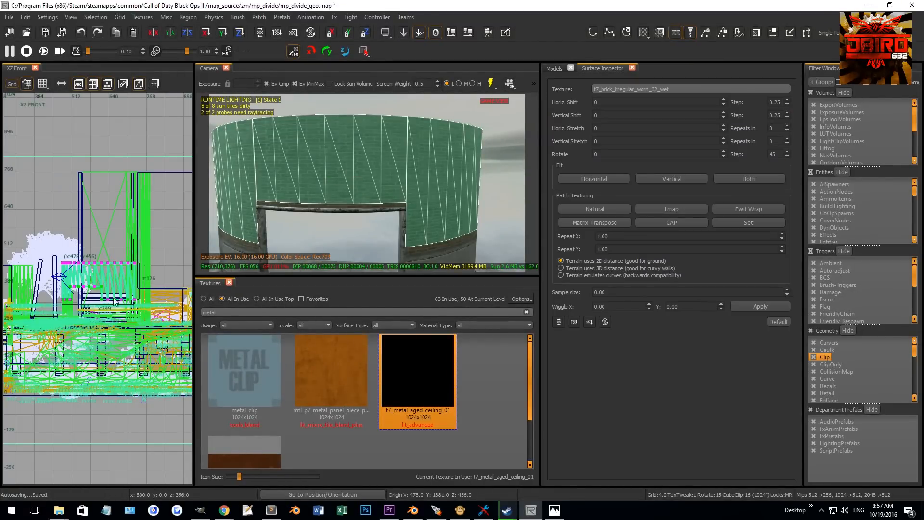
scroll(145, 304, up, 3)
drag(160, 312, 159, 282)
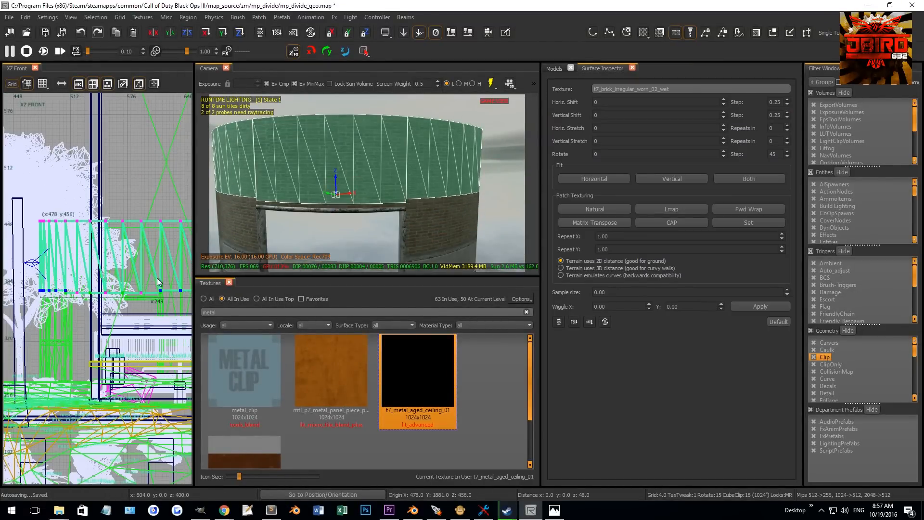
scroll(161, 286, up, 5)
drag(153, 368, 152, 314)
scroll(151, 314, down, 5)
key(v)
scroll(121, 302, down, 4)
key(v)
scroll(409, 206, up, 4)
key(Escape)
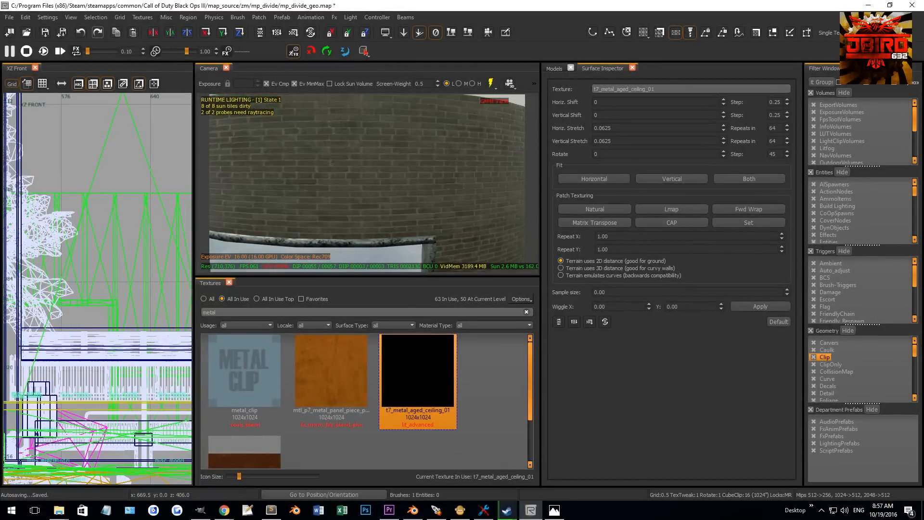
- Reselect the brick wall patches and adjust their height against the curb in the front view
scroll(408, 197, down, 4)
shift+click(444, 172)
shift+click(356, 174)
shift+click(246, 175)
right_drag(299, 214, 365, 176)
shift+click(351, 198)
shift+click(365, 175)
shift+click(255, 193)
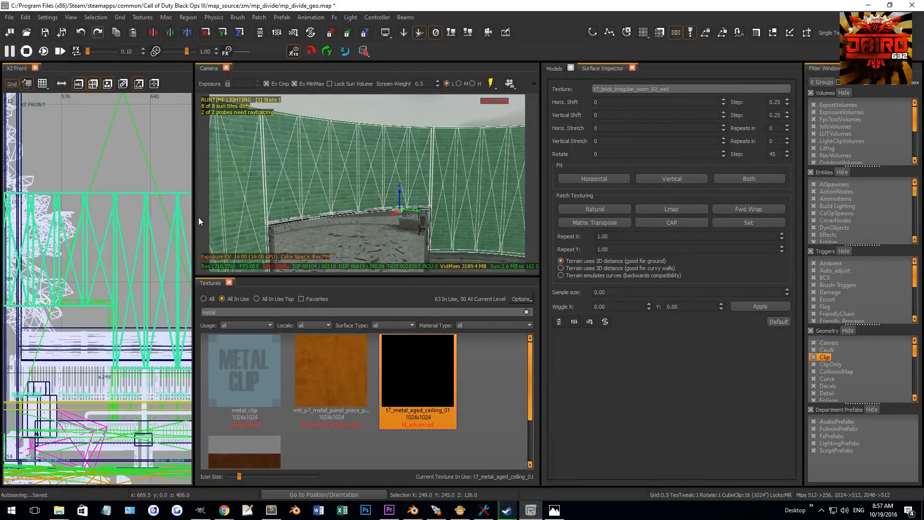
scroll(105, 289, down, 2)
scroll(130, 316, down, 3)
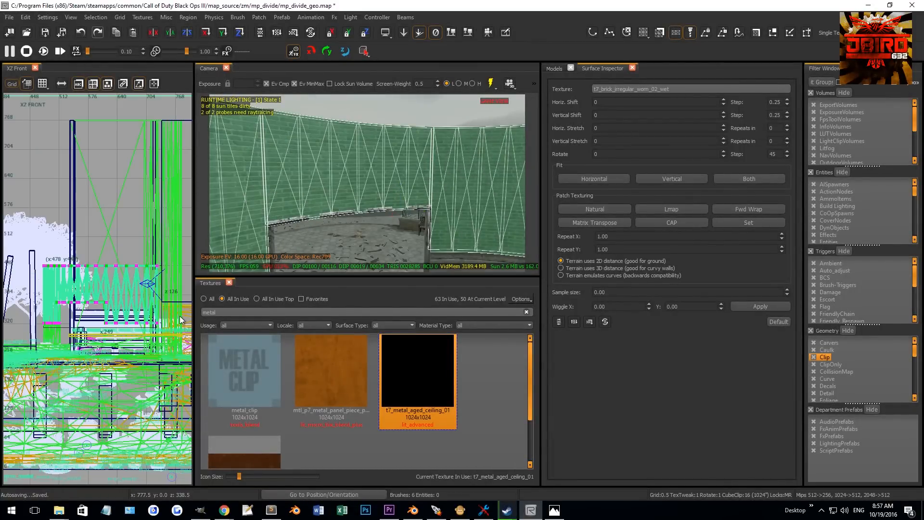
drag(186, 315, 8, 350)
scroll(75, 320, up, 6)
key(3)
drag(119, 339, 117, 267)
scroll(185, 264, up, 5)
right_drag(185, 264, 137, 290)
scroll(161, 268, up, 7)
key(grave)
drag(176, 265, 161, 249)
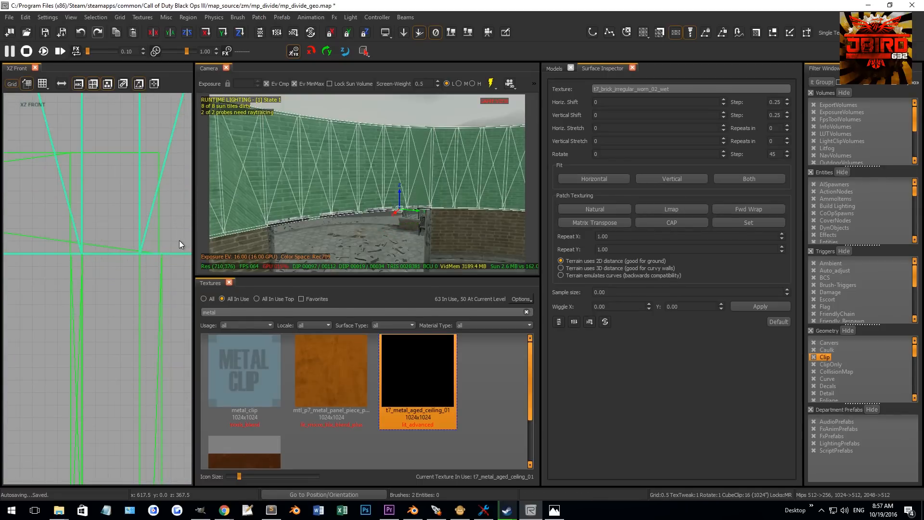
- Try to adjust and delete a patch near the wall end, undoing both changes
scroll(140, 266, down, 8)
key(4)
drag(137, 302, 137, 261)
key(ctrl+z)
drag(129, 327, 114, 178)
scroll(153, 169, up, 6)
scroll(115, 173, up, 4)
key(2)
right_drag(289, 183, 357, 309)
right_drag(356, 193, 411, 186)
key(Escape)
shift+click(403, 182)
key(BackSpace)
key(ctrl+z)
- Select the curb patch at the wall end and enter vertex editing
right_drag(435, 220, 442, 196)
shift+click(442, 196)
scroll(142, 258, down, 10)
mouse_move(142, 258)
right_down()
mouse_move(176, 267)
mouse_move(113, 250)
right_up()
key(v)
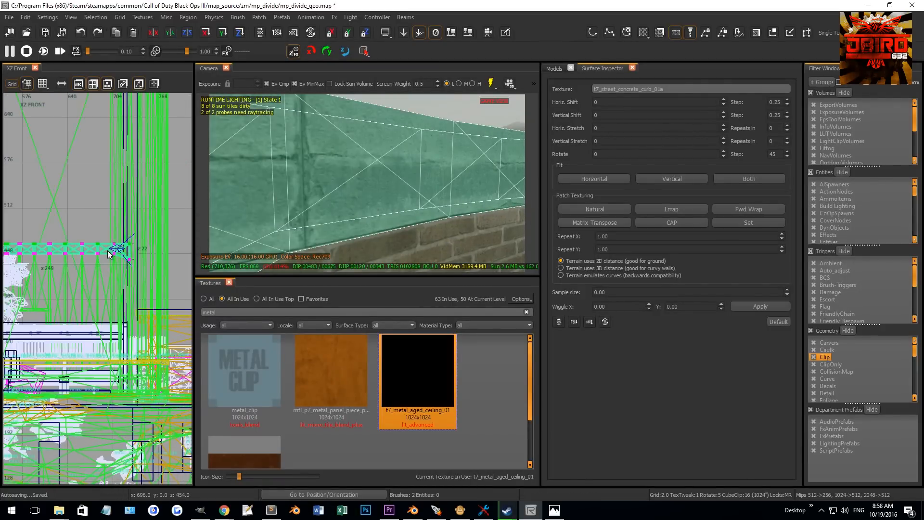
- Insert additional rows into the curb patch at the wall end
scroll(113, 250, up, 10)
drag(131, 266, 125, 224)
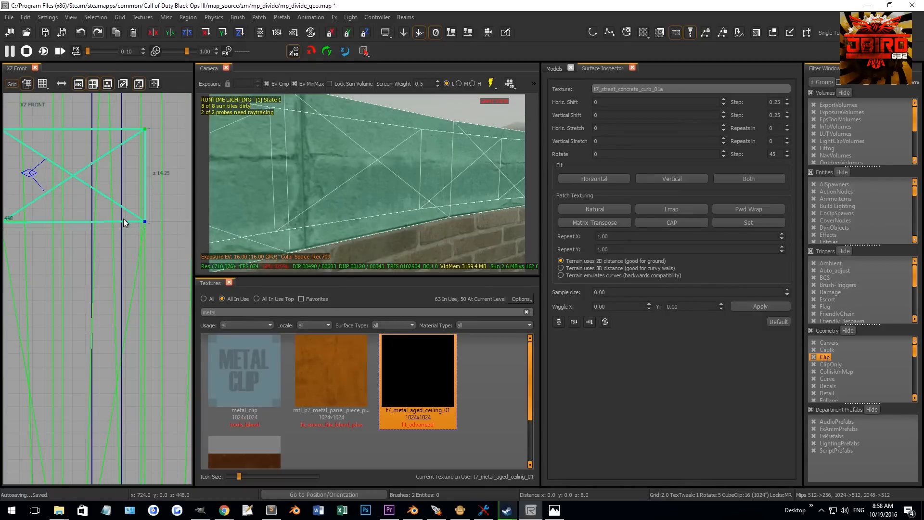
right_drag(358, 167, 378, 137)
key(Escape)
key(ctrl+z)
key(v)
right_drag(435, 163, 406, 141)
drag(401, 140, 449, 205)
key(shift+x)
key(shift+x)
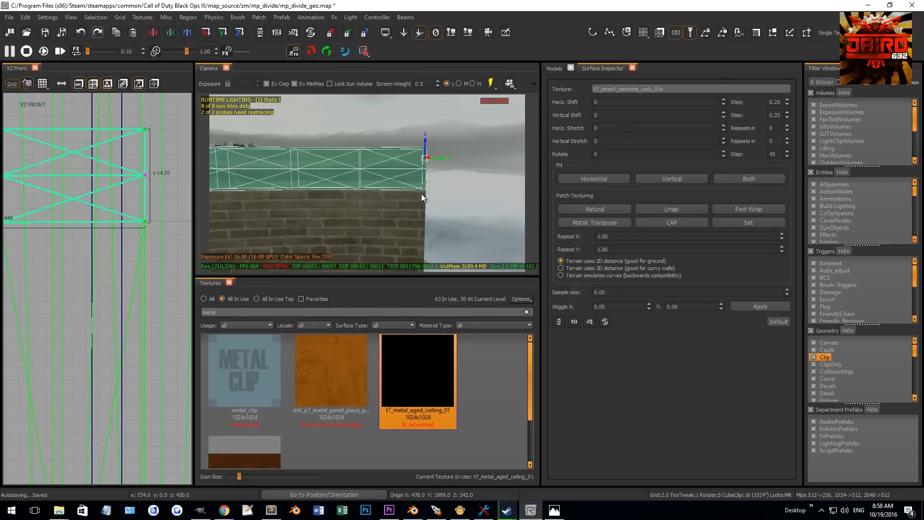
right_drag(421, 194, 415, 171)
drag(429, 179, 457, 228)
key(shift+x)
right_drag(442, 215, 443, 210)
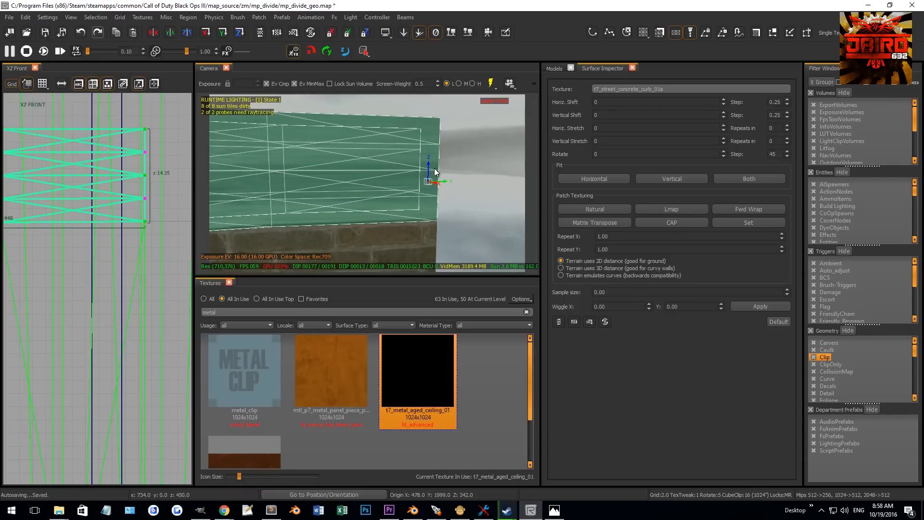
- Delete surplus rows from the curb patch, re-inserting one near its lower edge
key(shift+BackSpace)
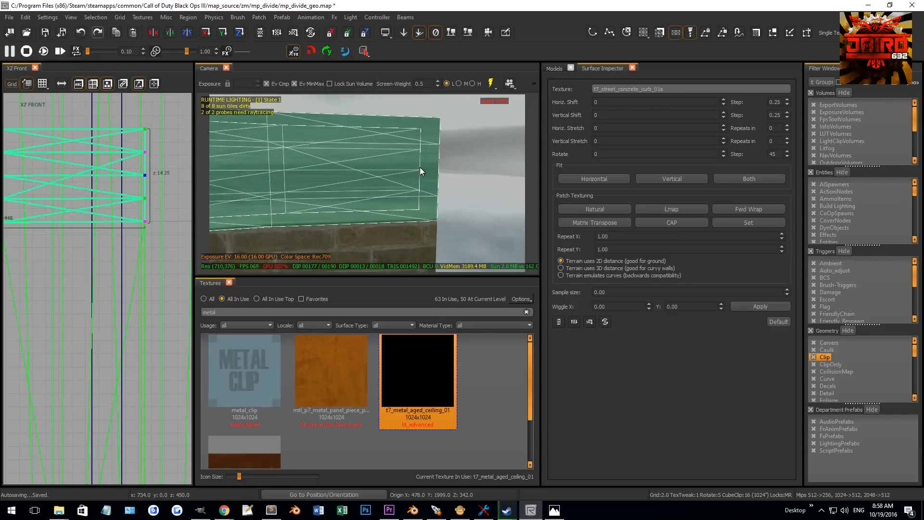
drag(405, 106, 471, 159)
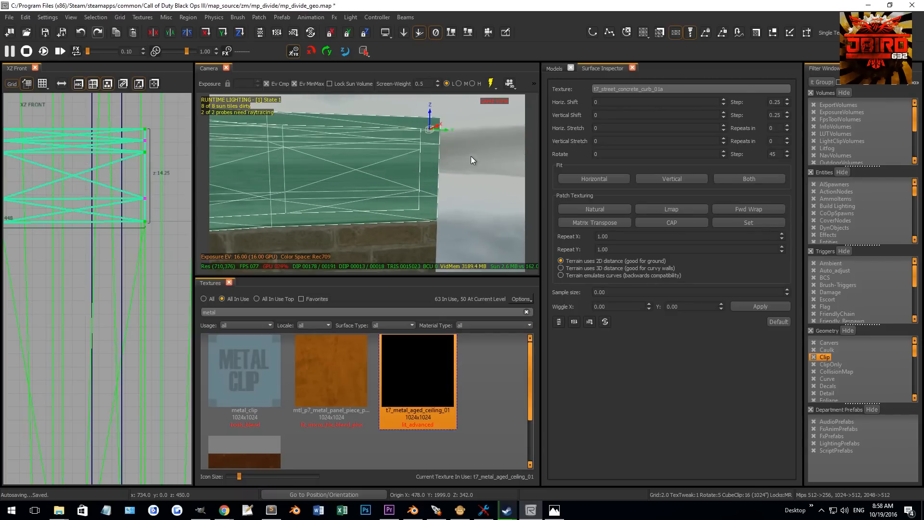
key(shift+BackSpace)
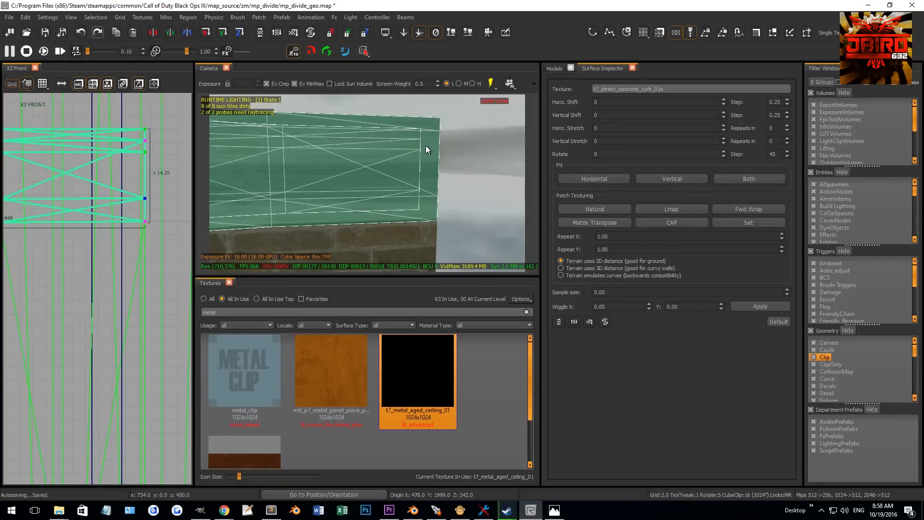
key(shift+BackSpace)
drag(446, 223, 468, 244)
key(shift+x)
key(shift+BackSpace)
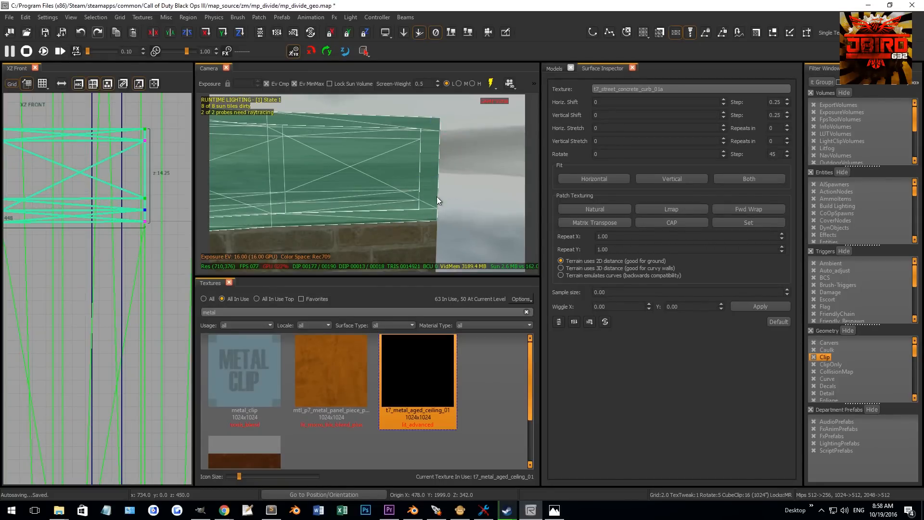
key(shift+BackSpace)
- Move the curb end's corner vertices in the top view to line up with the wall end
scroll(191, 218, down, 2)
key(ctrl+Tab)
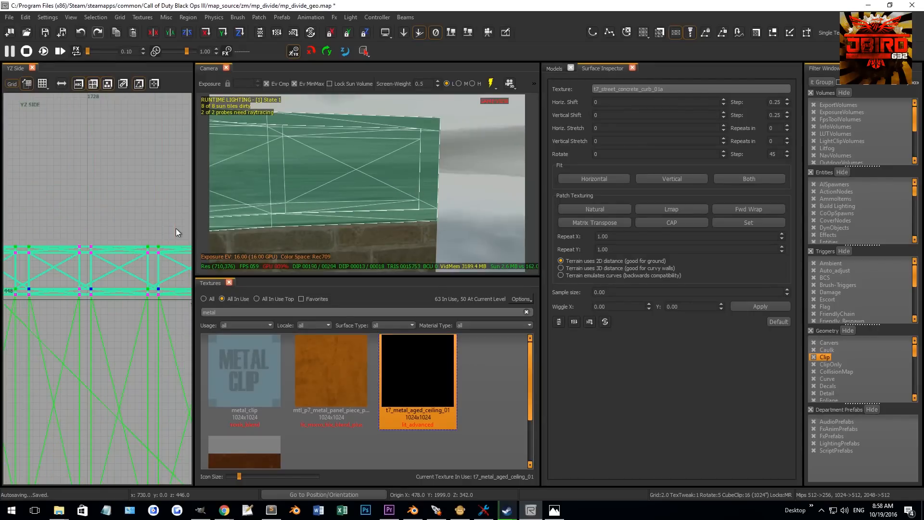
key(ctrl+Tab)
scroll(140, 252, up, 5)
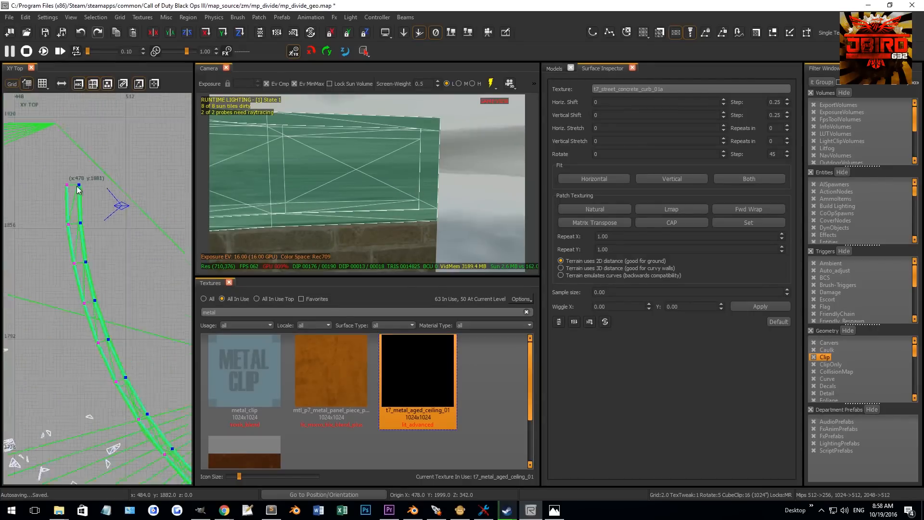
scroll(80, 175, up, 2)
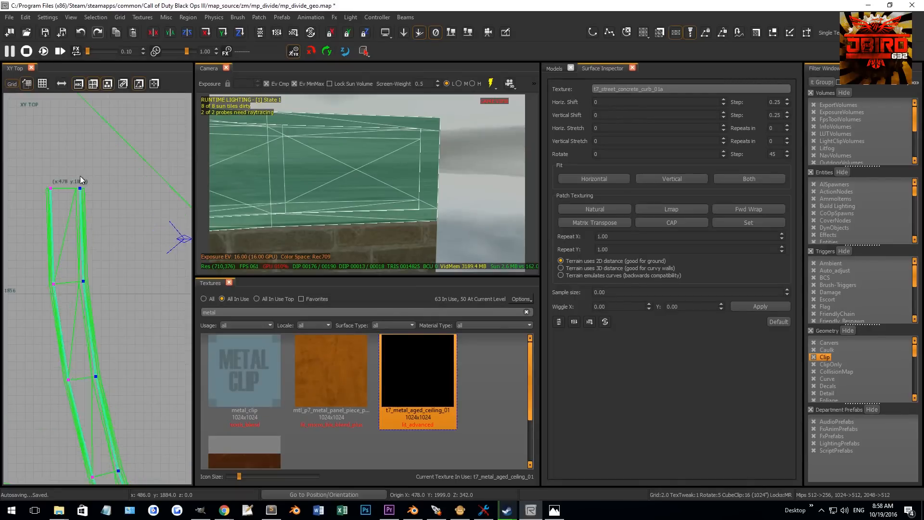
mouse_move(93, 198)
mouse_down()
mouse_move(99, 188)
mouse_move(91, 185)
mouse_move(98, 200)
mouse_up()
drag(98, 200, 98, 205)
scroll(102, 204, down, 6)
mouse_move(107, 203)
right_down()
mouse_move(61, 265)
mouse_move(108, 299)
mouse_move(101, 296)
right_up()
scroll(61, 265, up, 3)
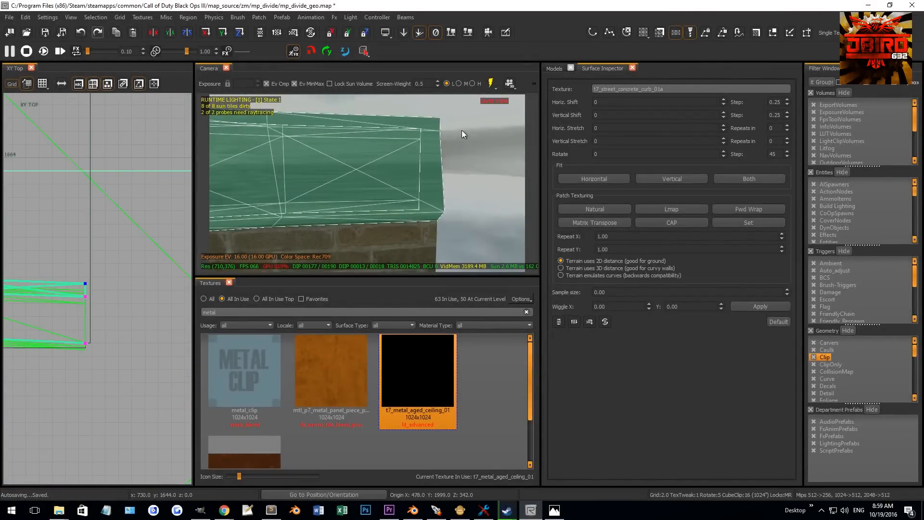
- Adjust the remaining vertices at both curb ends in the top view and leave vertex editing
drag(97, 284, 85, 268)
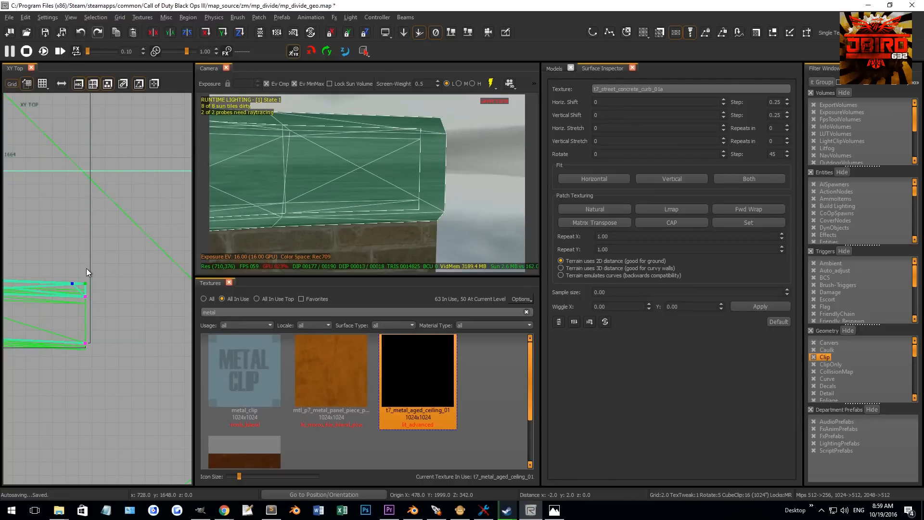
scroll(86, 252, down, 8)
right_drag(85, 252, 59, 191)
scroll(58, 191, down, 2)
scroll(59, 192, up, 5)
drag(86, 193, 125, 189)
scroll(124, 189, down, 10)
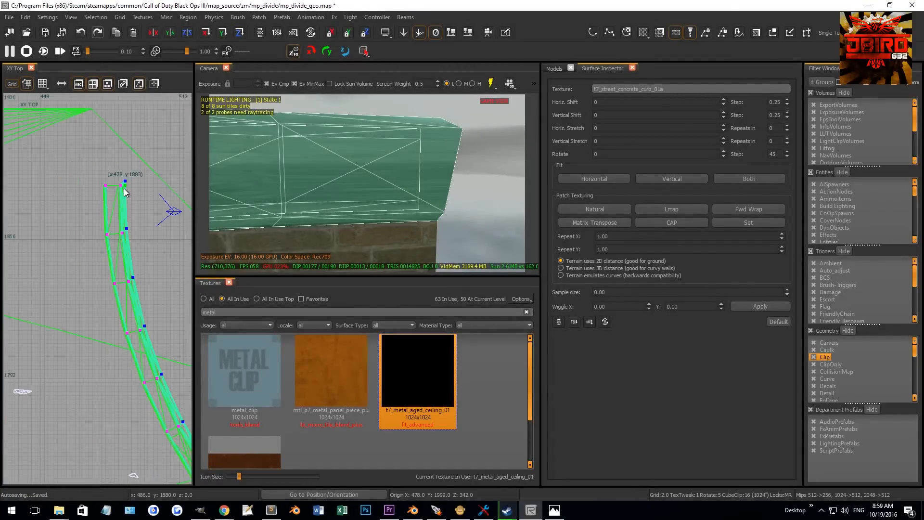
scroll(127, 186, up, 2)
right_drag(127, 187, 5, 110)
scroll(136, 293, up, 8)
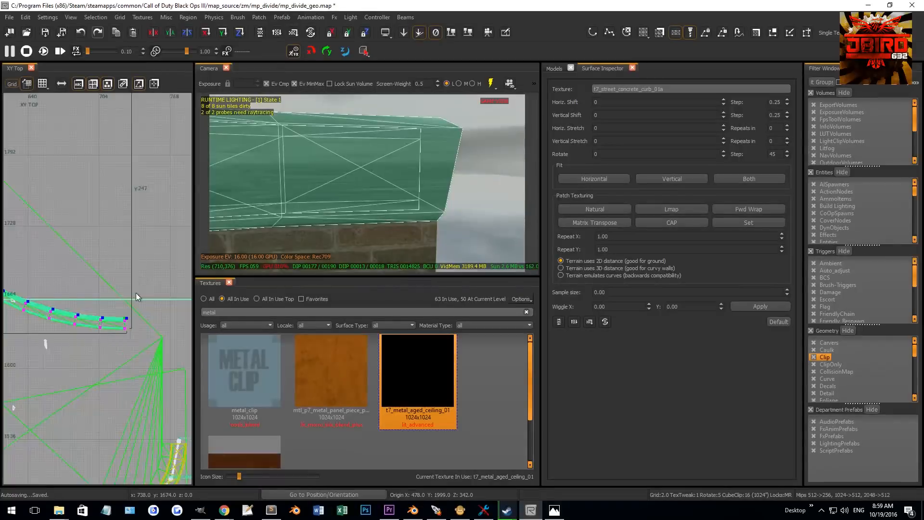
drag(152, 339, 143, 339)
scroll(124, 318, down, 10)
right_drag(105, 292, 192, 353)
scroll(107, 229, up, 8)
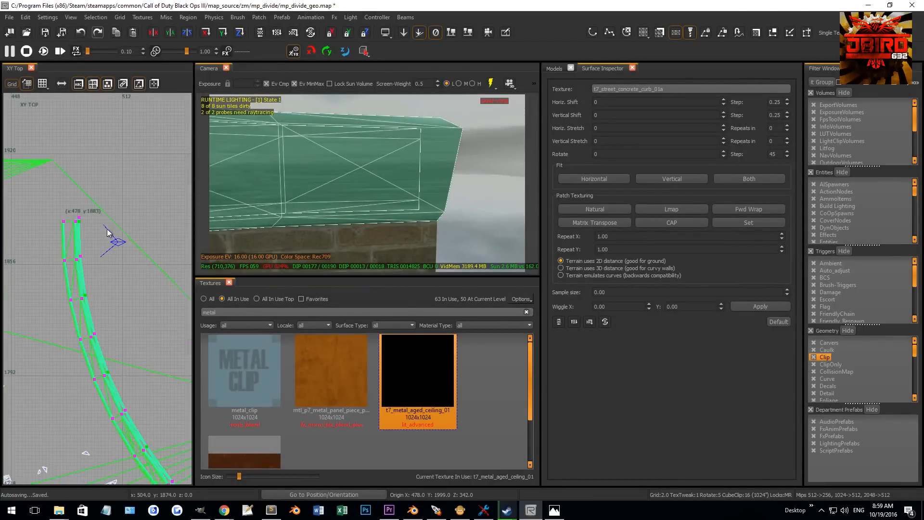
drag(103, 260, 129, 312)
key(v)
- Select the next curb patch and enter vertex editing
right_drag(385, 166, 422, 148)
key(Escape)
shift+click(422, 148)
scroll(146, 251, down, 10)
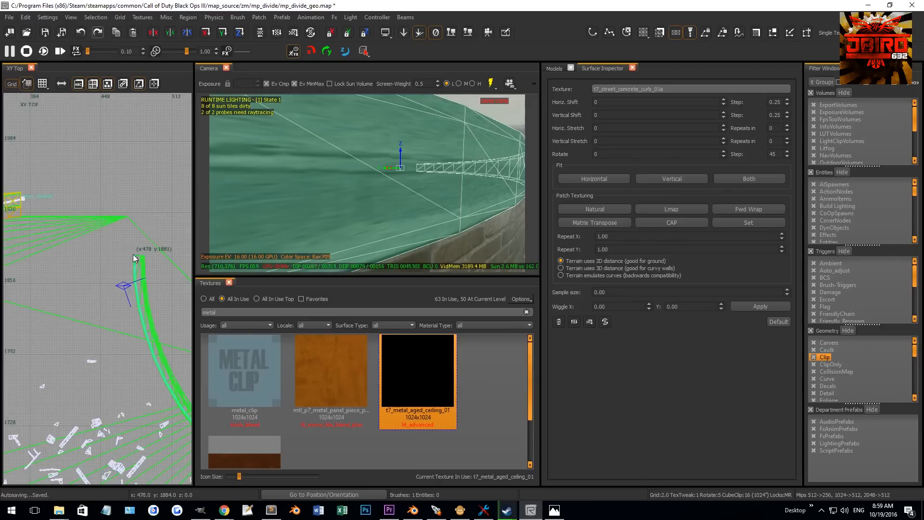
right_drag(131, 259, 138, 242)
key(v)
shift+click(462, 216)
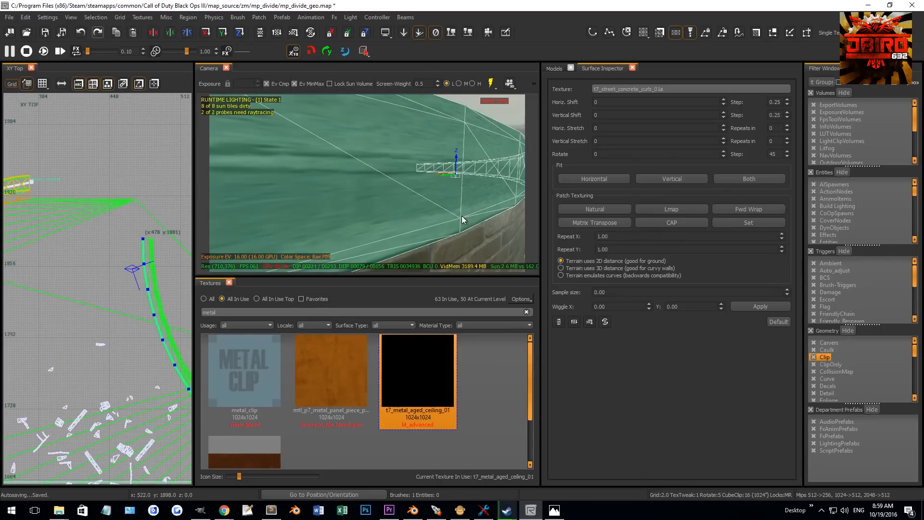
- Move this curb patch's end vertices to meet the wall end in the top view
scroll(144, 246, up, 5)
drag(145, 248, 130, 247)
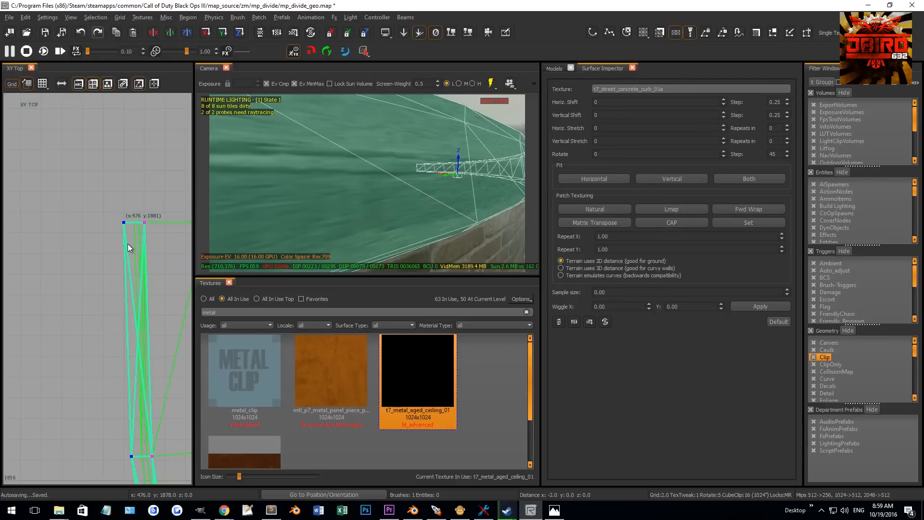
scroll(136, 282, down, 4)
right_drag(137, 283, 11, 190)
scroll(132, 310, up, 10)
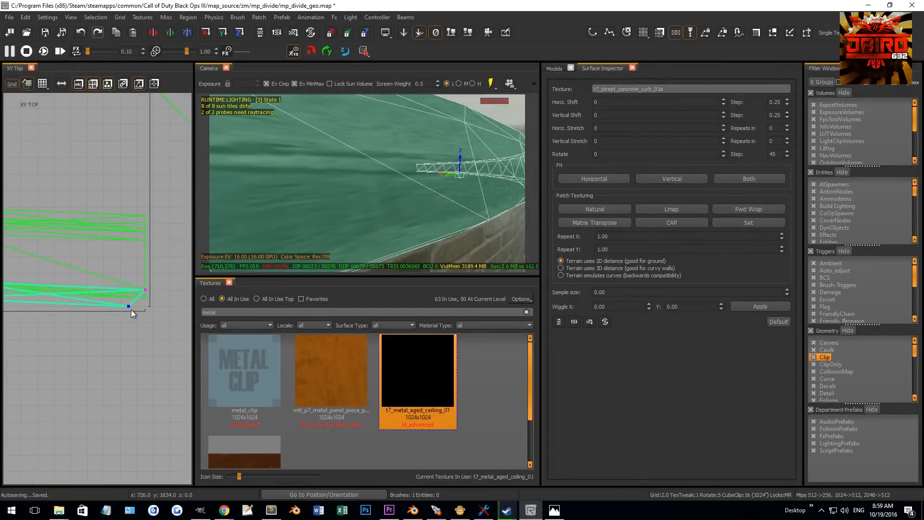
drag(128, 306, 146, 307)
scroll(139, 323, down, 10)
right_drag(139, 322, 284, 417)
scroll(89, 210, up, 12)
- Align the curb patch's remaining end vertices and exit vertex editing
click(111, 255)
drag(116, 256, 116, 230)
click(465, 122)
drag(138, 255, 117, 254)
scroll(118, 266, down, 9)
right_drag(139, 288, 42, 316)
scroll(90, 302, up, 7)
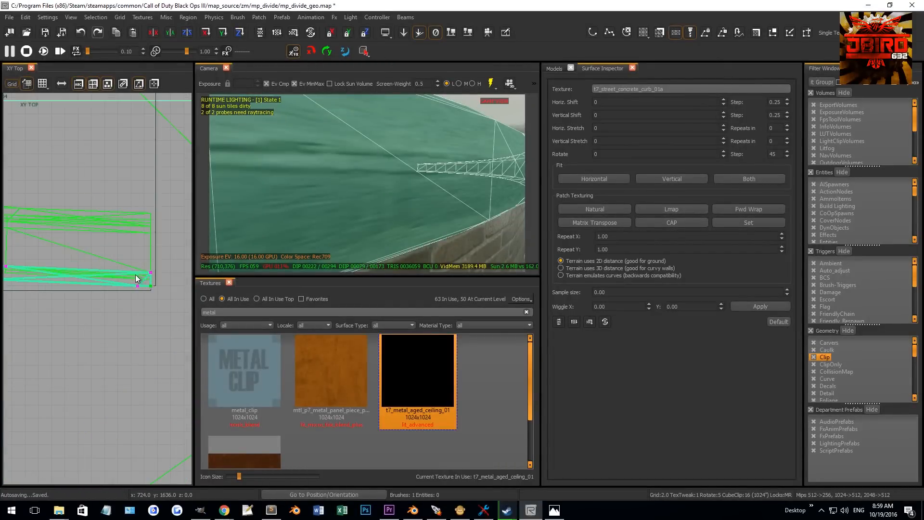
drag(142, 291, 161, 296)
key(v)
- Apply Natural texturing to the curb patch and select the curb section at the wall end
mouse_move(405, 192)
right_down()
mouse_move(405, 216)
mouse_move(414, 202)
right_up()
click(615, 209)
right_drag(479, 204, 506, 207)
key(Escape)
mouse_move(428, 187)
right_down()
mouse_move(420, 194)
mouse_move(427, 187)
mouse_move(436, 196)
mouse_move(412, 167)
mouse_move(411, 181)
mouse_move(402, 170)
right_up()
shift+click(412, 168)
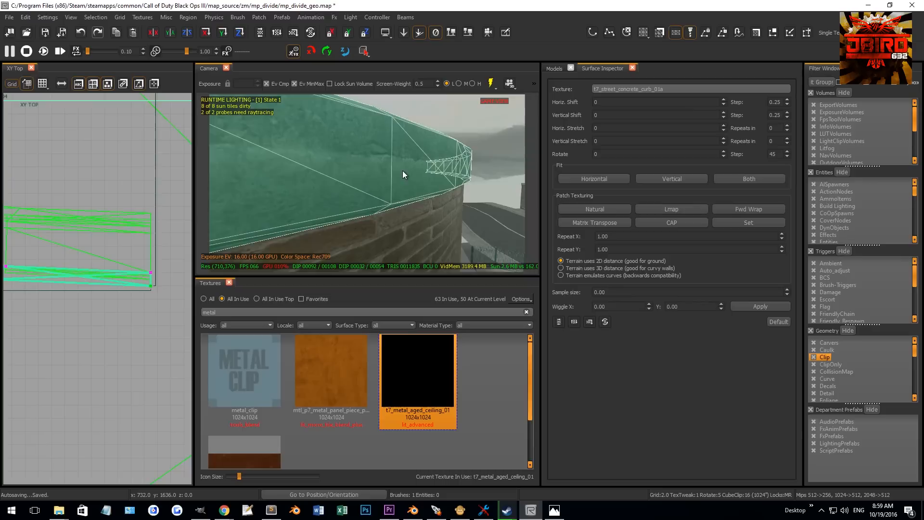
- Insert a row into the end curb section and pull it to shape the bevel
drag(385, 115, 402, 130)
shift+drag(386, 190, 400, 207)
key(shift+x)
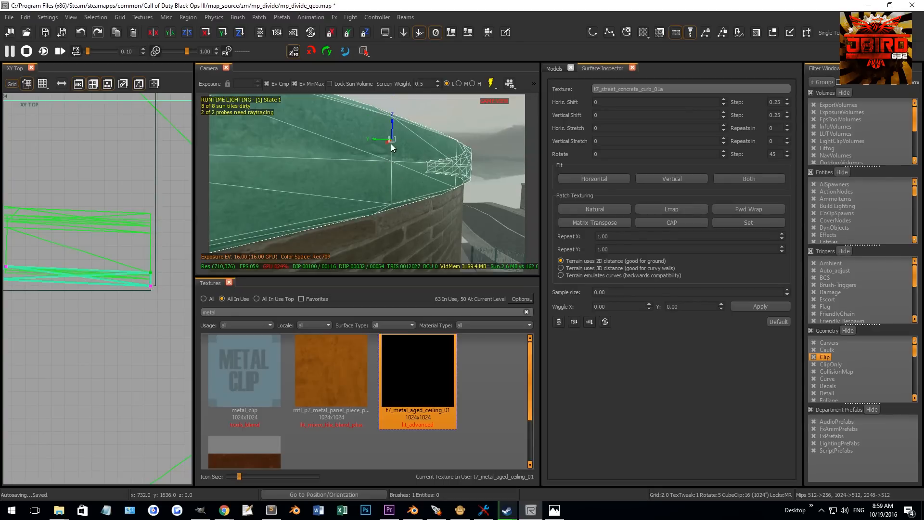
drag(393, 129, 377, 161)
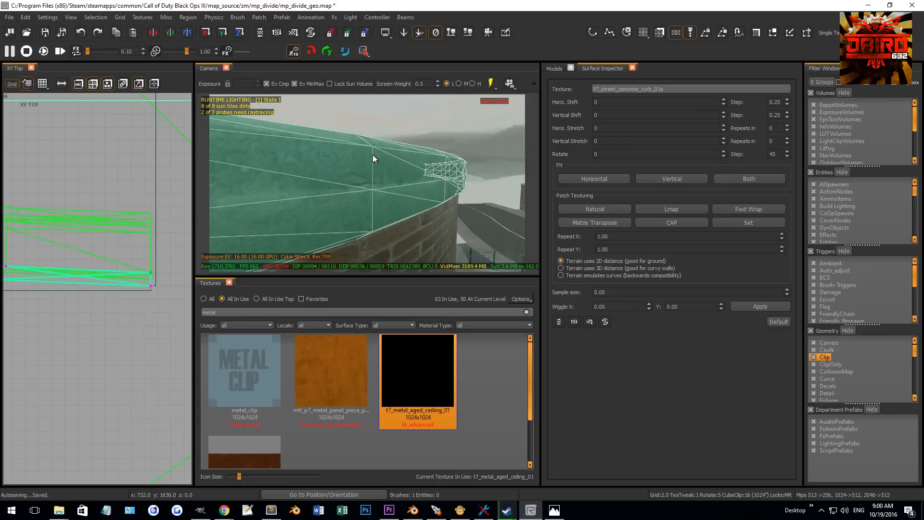
- Align the end curb section's vertices with the wall end in the top view
click(373, 147)
click(373, 147)
scroll(152, 226, down, 3)
scroll(147, 251, up, 3)
drag(147, 255, 139, 304)
scroll(140, 304, down, 5)
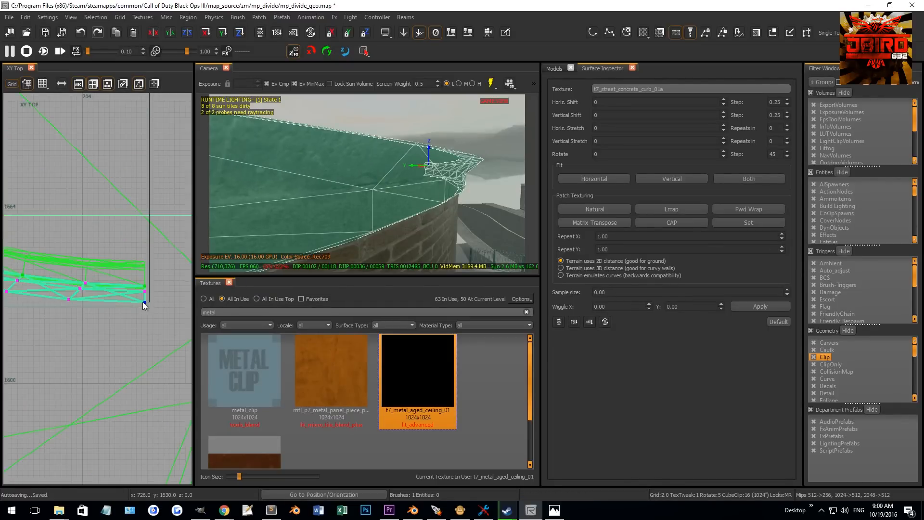
scroll(80, 220, up, 12)
drag(104, 253, 103, 235)
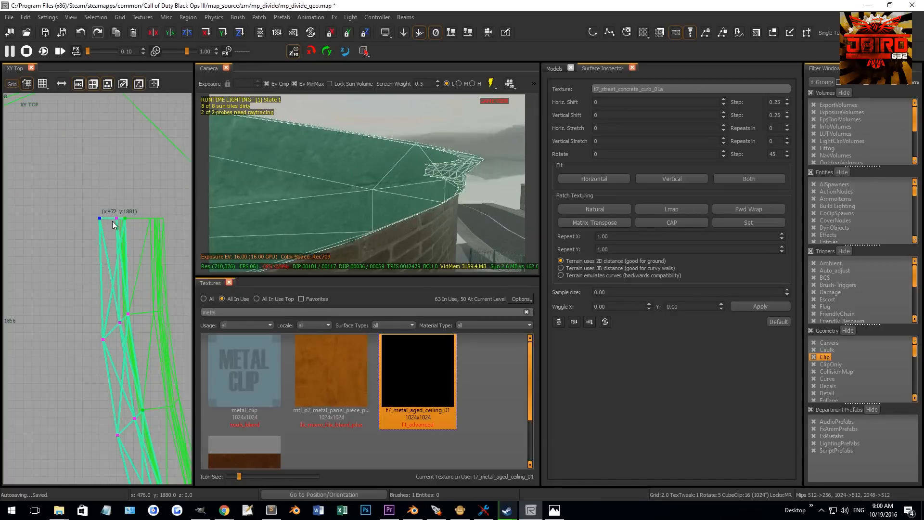
right_drag(285, 175, 392, 156)
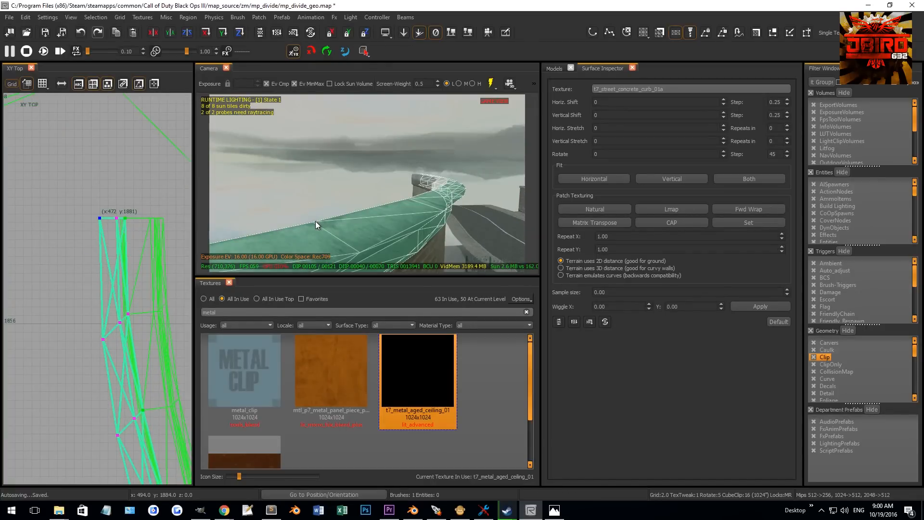
- Move the curb corner vertex in the top view, undoing a misplaced move
scroll(126, 220, up, 3)
drag(137, 225, 109, 227)
scroll(134, 257, down, 10)
right_drag(139, 249, 7, 194)
scroll(113, 315, up, 9)
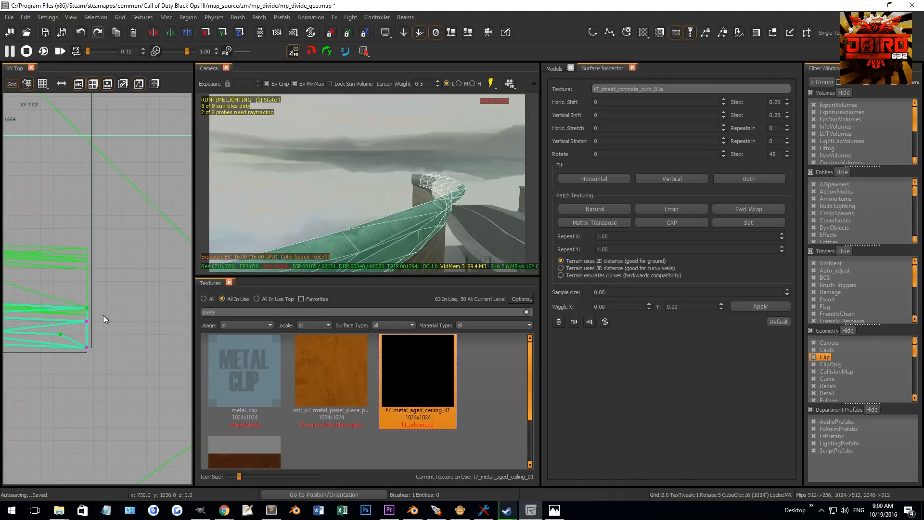
key(ctrl+z)
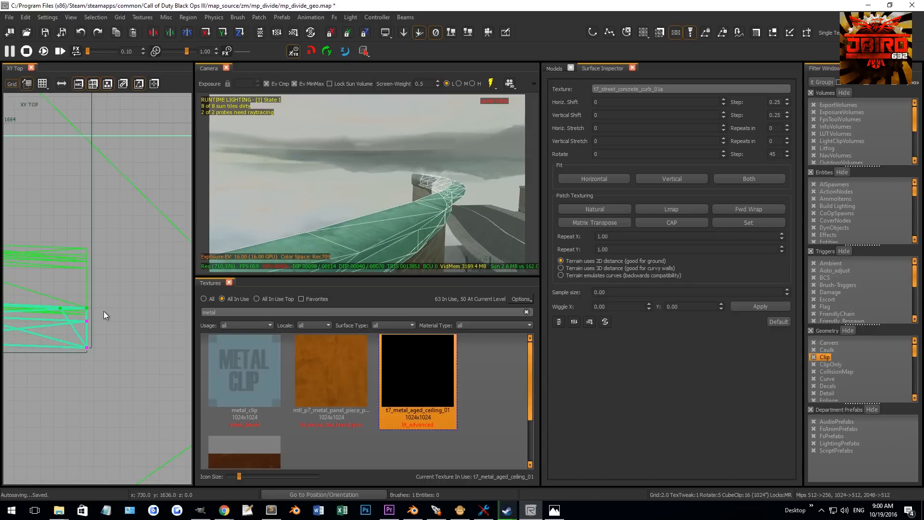
right_drag(102, 310, 88, 305)
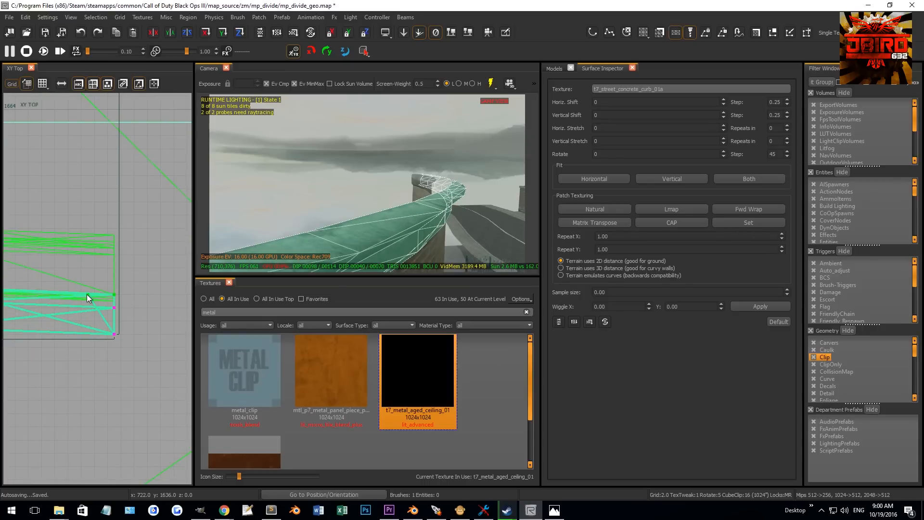
- Refine the curb end vertices in the top and camera views
key(v)
drag(309, 232, 316, 222)
key(v)
key(v)
mouse_move(121, 310)
mouse_down()
mouse_move(121, 333)
mouse_move(90, 328)
mouse_move(118, 322)
mouse_up()
scroll(118, 321, down, 6)
right_drag(117, 322, 474, 433)
right_drag(97, 200, 192, 410)
scroll(101, 202, up, 7)
mouse_move(150, 234)
mouse_down()
mouse_move(157, 273)
mouse_move(157, 249)
mouse_up()
key(v)
right_drag(364, 197, 332, 180)
key(Escape)
shift+click(346, 192)
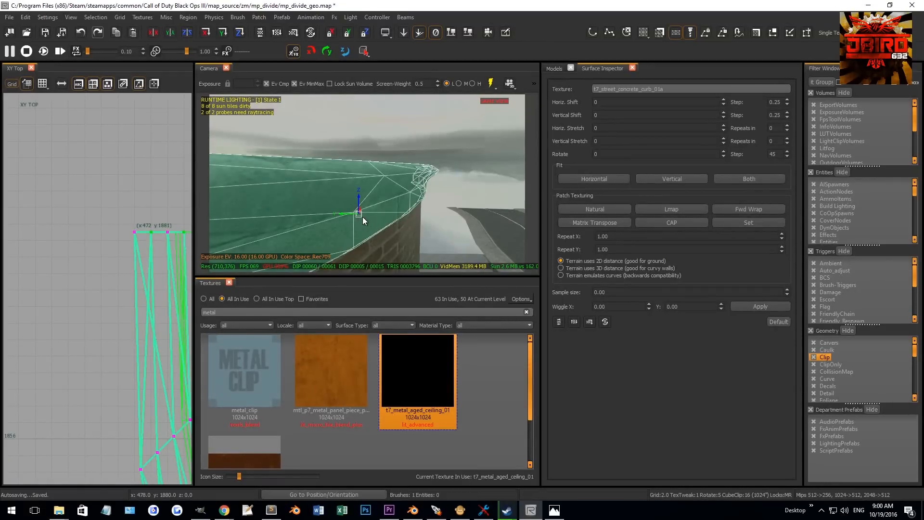
right_drag(363, 215, 361, 201)
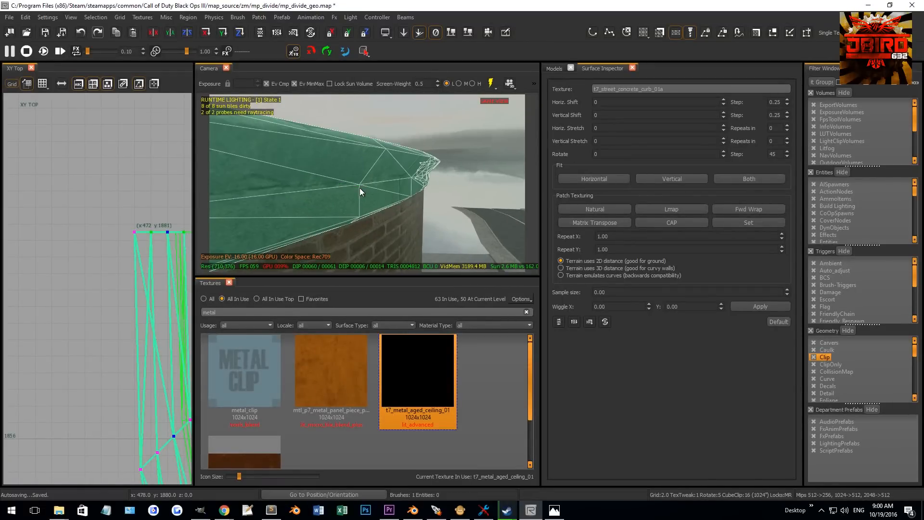
- Select the curved brick wall patches
key(Escape)
mouse_move(392, 187)
right_down()
mouse_move(374, 186)
mouse_move(440, 180)
mouse_move(385, 190)
right_up()
click(421, 186)
shift+click(345, 181)
shift+click(319, 187)
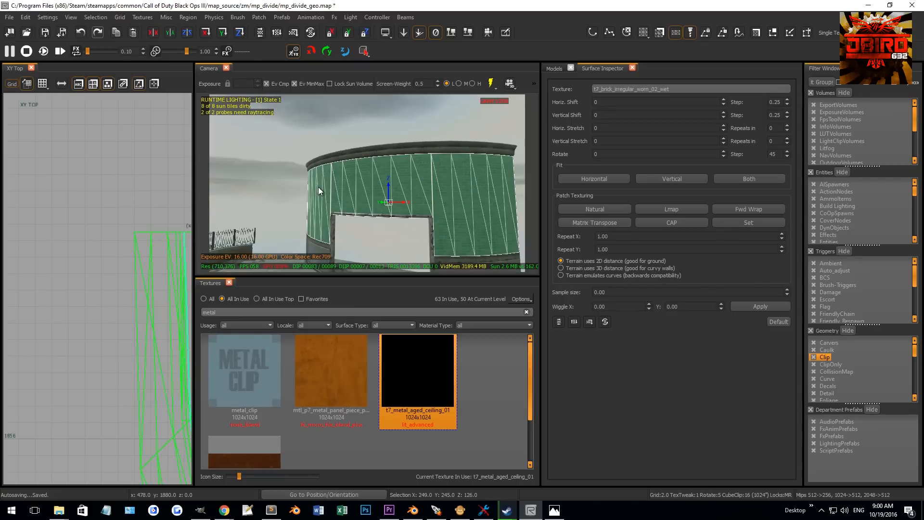
- Raise the brick wall patches above the curb in the camera and front views
drag(388, 184, 385, 139)
key(4)
scroll(124, 205, down, 10)
key(ctrl+Tab)
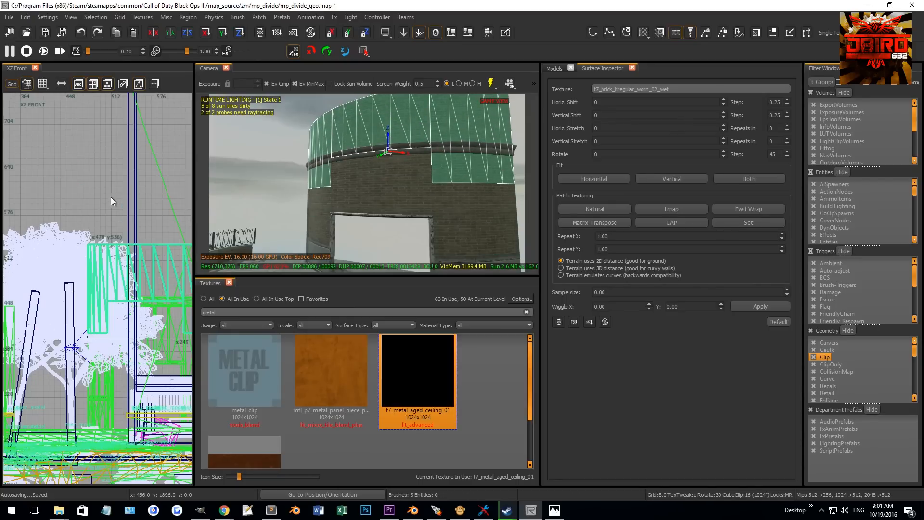
key(ctrl+Tab)
scroll(121, 273, up, 9)
key(1)
drag(111, 269, 131, 233)
scroll(140, 243, up, 2)
right_drag(260, 212, 264, 193)
key(v)
scroll(48, 300, down, 5)
scroll(47, 300, down, 2)
scroll(128, 302, down, 1)
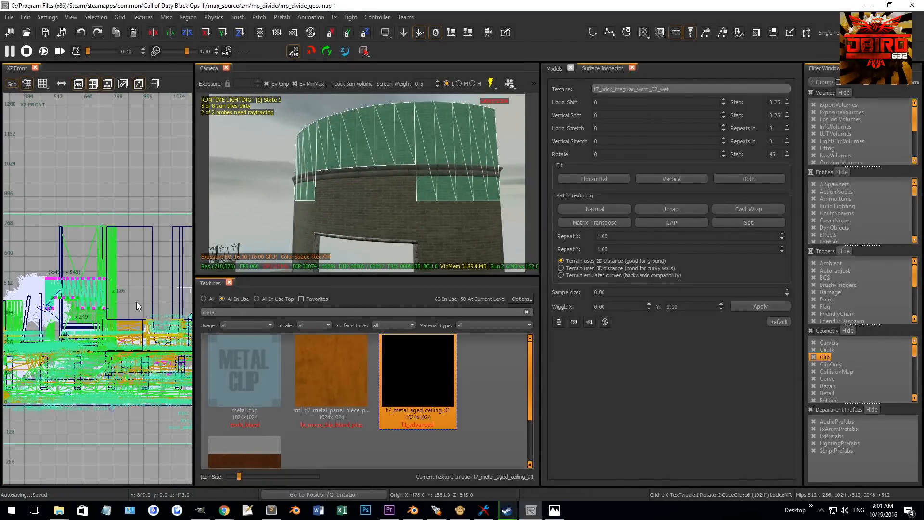
- Switch to a finer grid and raise the brick wall patches slightly in the front and camera views
scroll(102, 318, down, 1)
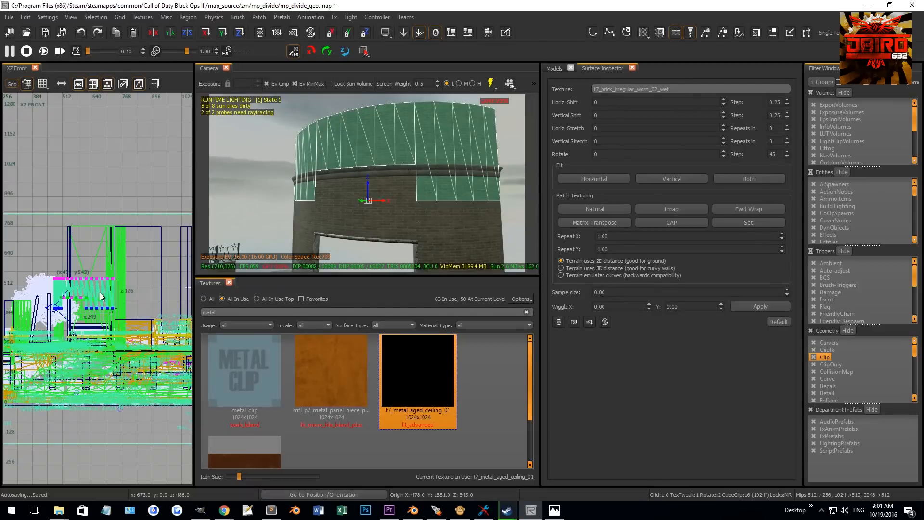
key(4)
scroll(106, 309, up, 5)
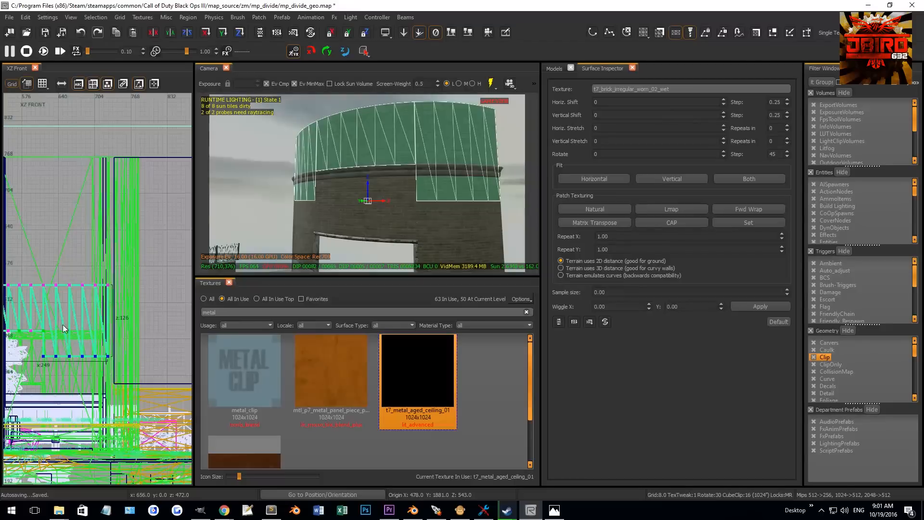
scroll(98, 312, up, 5)
drag(62, 333, 60, 252)
scroll(37, 244, up, 4)
scroll(37, 236, up, 4)
key(1)
ctrl+right_drag(340, 181, 335, 149)
key(v)
scroll(339, 181, up, 2)
key(s)
key(s)
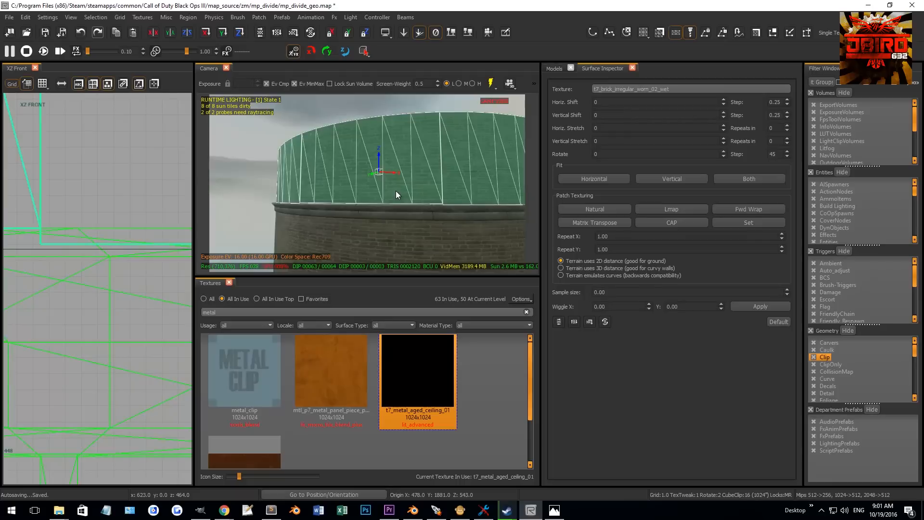
- Adjust the bottom vertex row of the brick wall patches along the curb in the front view
right_drag(396, 192, 423, 175)
scroll(82, 247, down, 8)
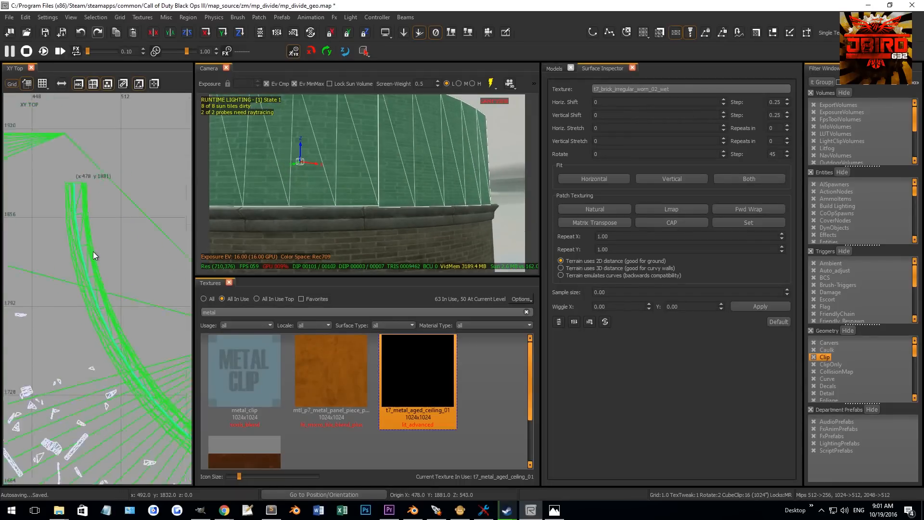
scroll(156, 337, up, 3)
right_drag(156, 337, 125, 339)
key(v)
right_drag(336, 214, 330, 216)
click(488, 208)
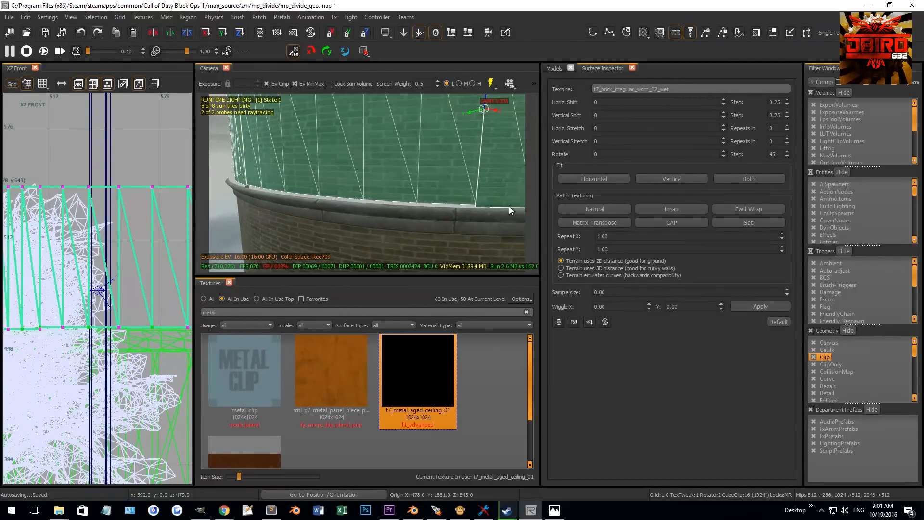
scroll(74, 320, down, 3)
scroll(128, 307, up, 4)
scroll(118, 271, up, 5)
drag(85, 260, 83, 279)
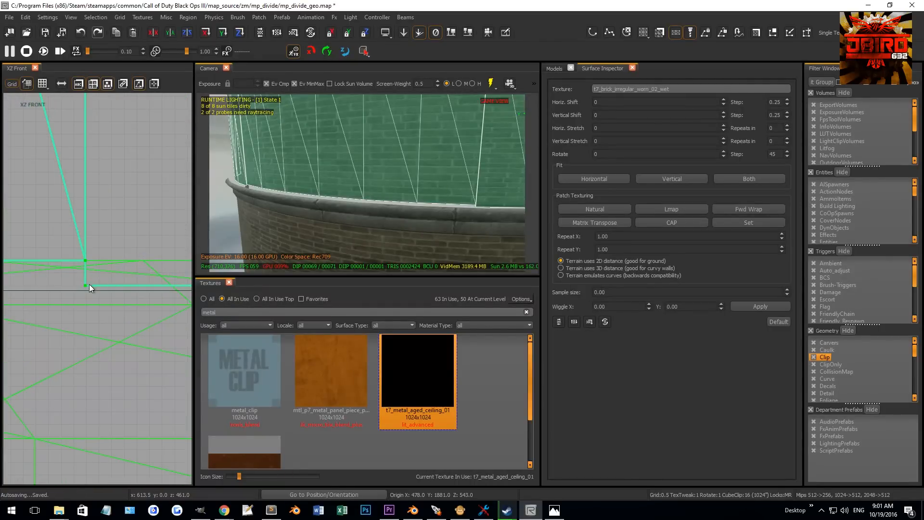
drag(88, 289, 94, 267)
scroll(94, 282, down, 9)
scroll(97, 290, down, 5)
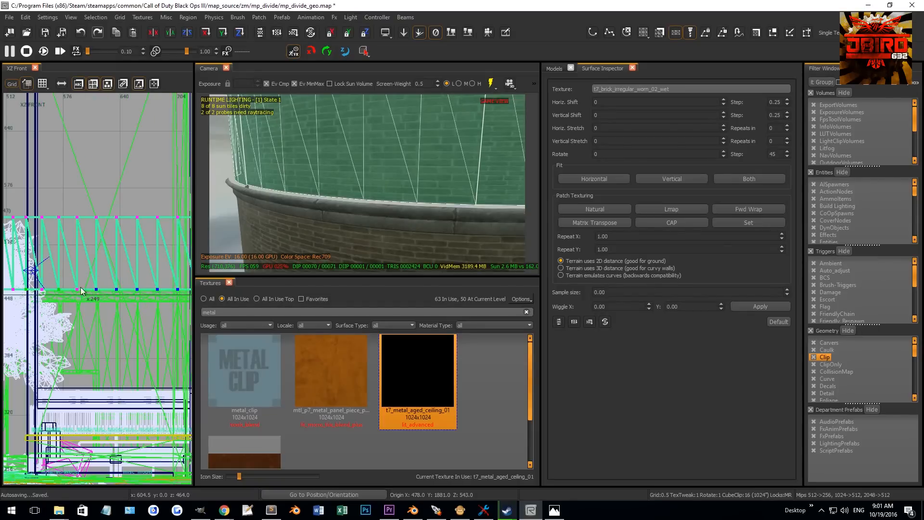
- Select a wall patch and apply Lmap patch texturing to it
right_drag(361, 205, 361, 205)
click(362, 207)
scroll(56, 260, up, 10)
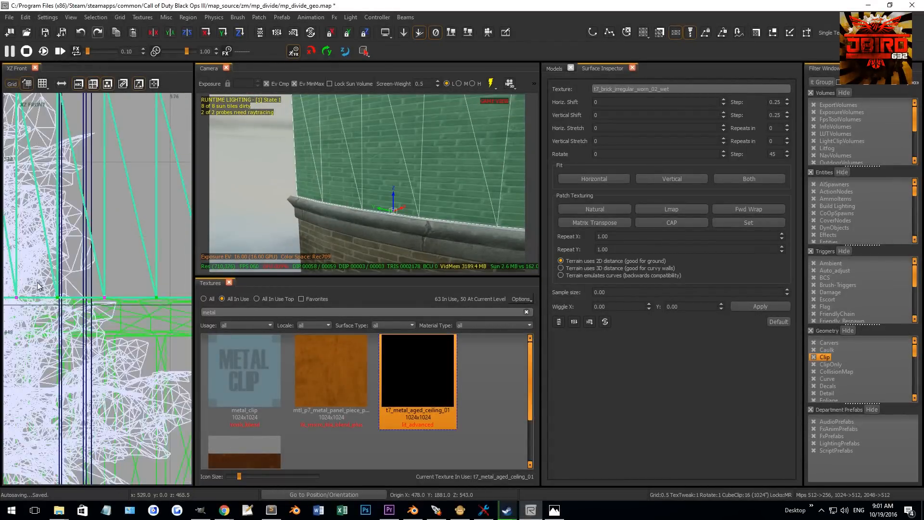
key(v)
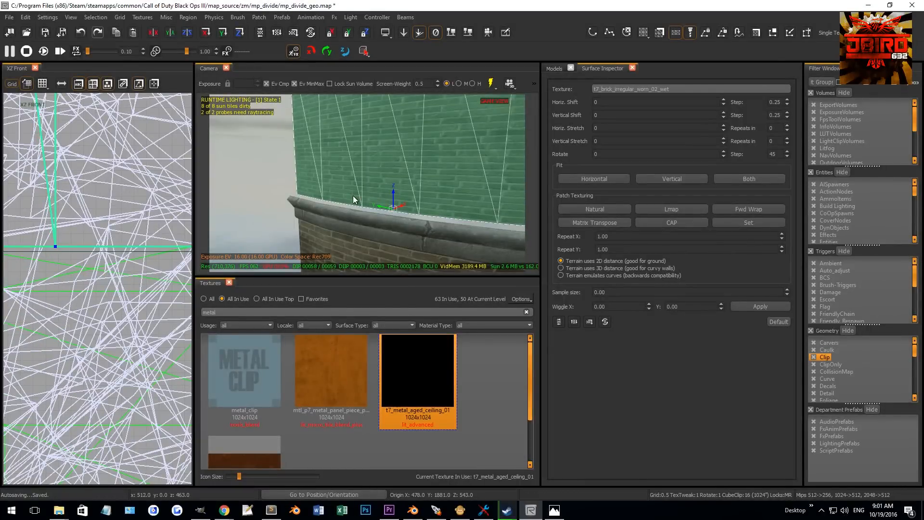
right_drag(354, 195, 370, 194)
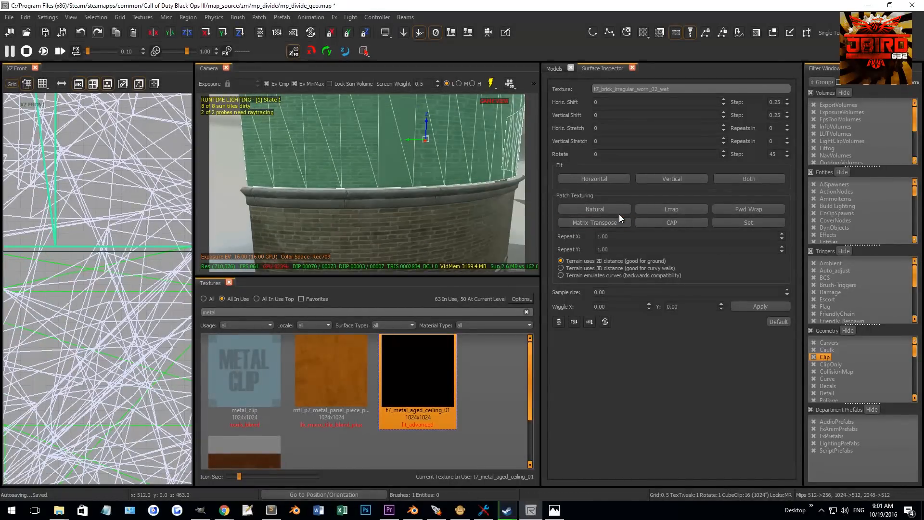
click(663, 212)
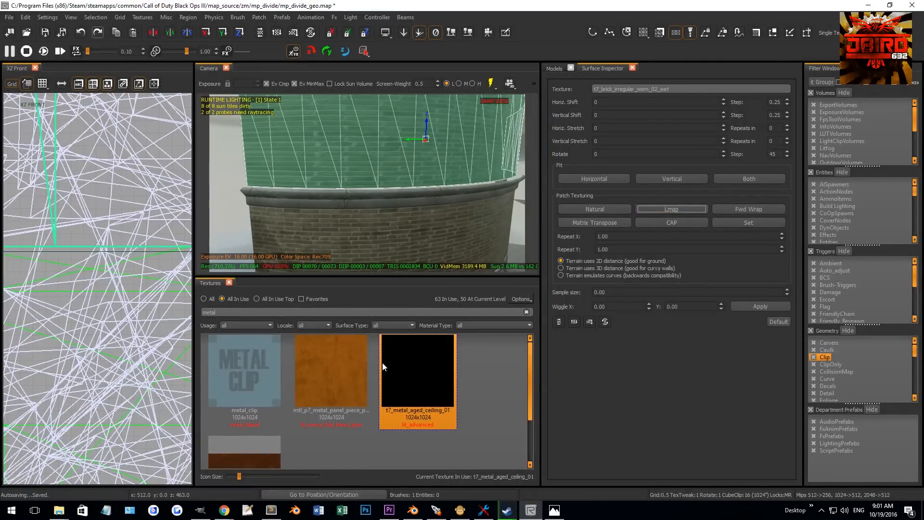
- Apply the mtl_p7_metal_panel_piece_plates_solid_painted_red texture to the selection and deselect it
scroll(316, 370, down, 1)
scroll(317, 366, up, 1)
click(322, 372)
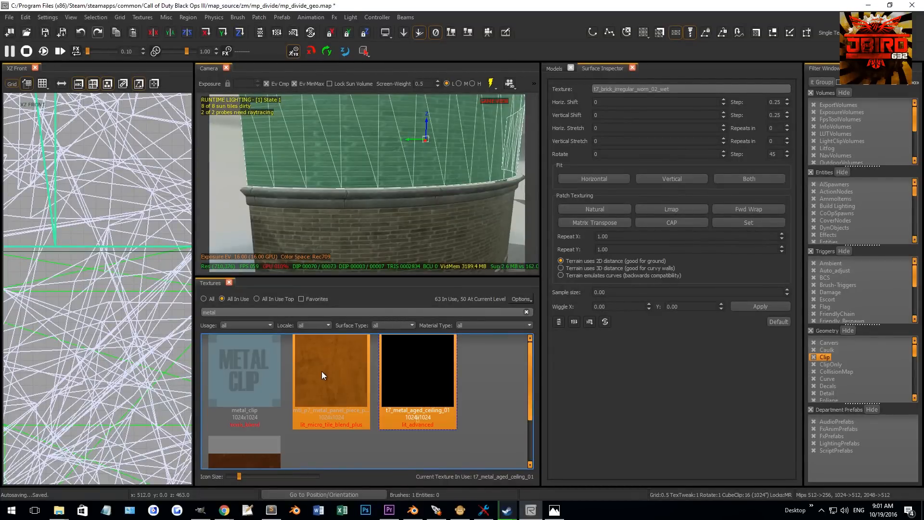
key(Escape)
- Select the six curved wall brushes and apply the t7_brick_worn_heavy_grout_tan texture to them
mouse_move(344, 212)
right_down()
mouse_move(333, 209)
mouse_move(352, 216)
mouse_move(361, 207)
right_up()
mouse_move(462, 202)
right_down()
mouse_move(414, 206)
mouse_move(408, 197)
mouse_move(451, 195)
right_up()
shift+click(462, 201)
shift+click(408, 203)
shift+click(318, 197)
shift+click(451, 196)
shift+click(355, 171)
shift+click(261, 181)
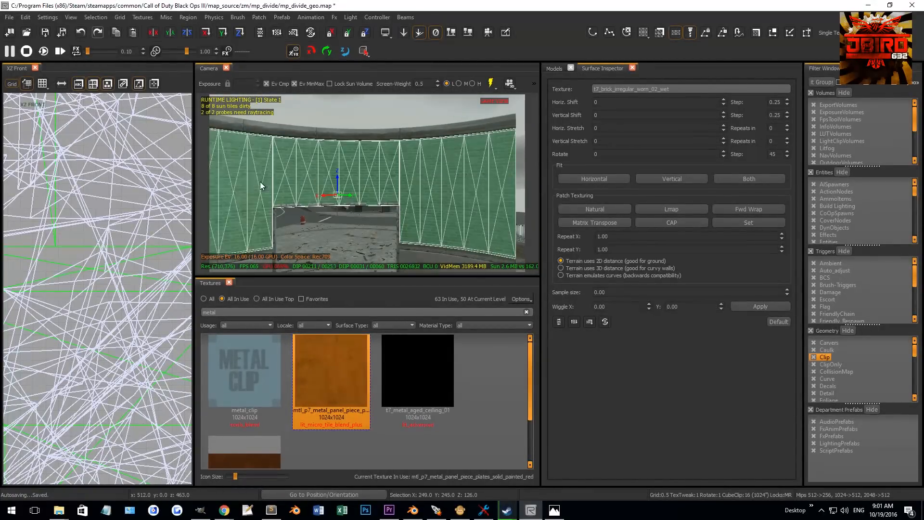
click(282, 427)
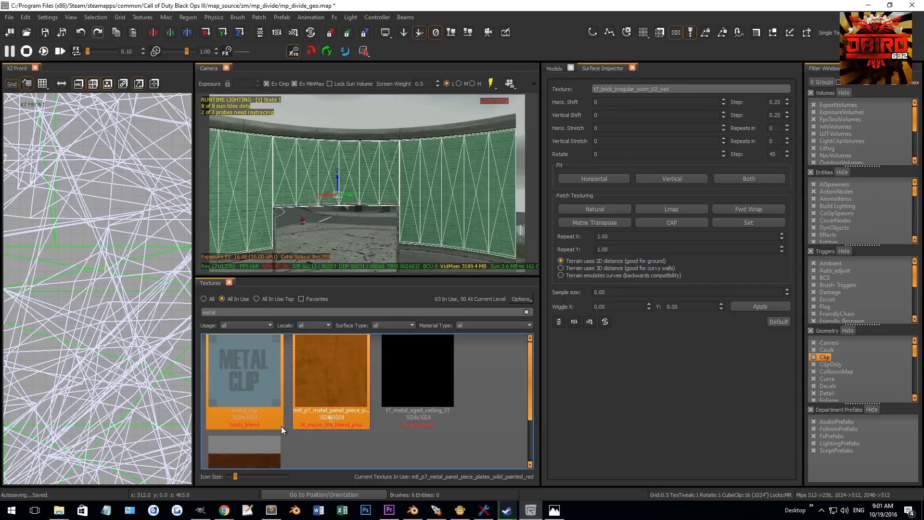
drag(248, 313, 148, 300)
text(brick)
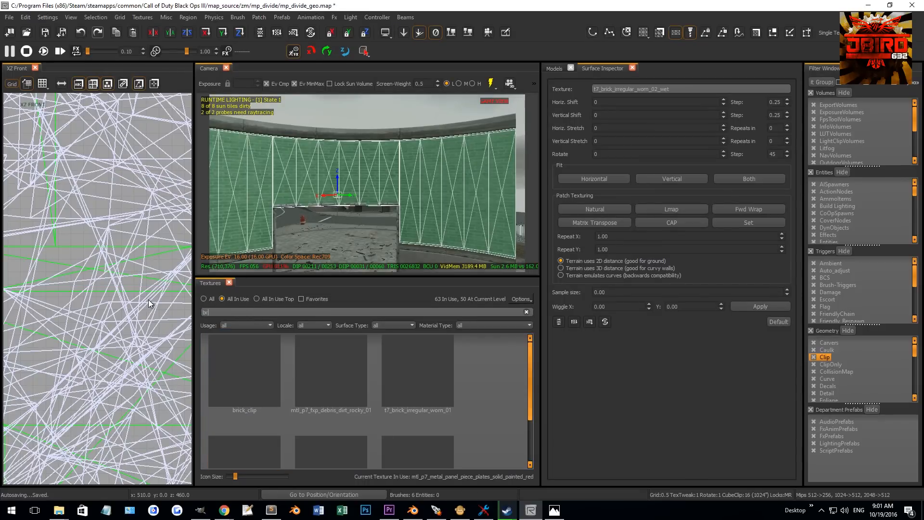
scroll(316, 385, down, 2)
click(339, 417)
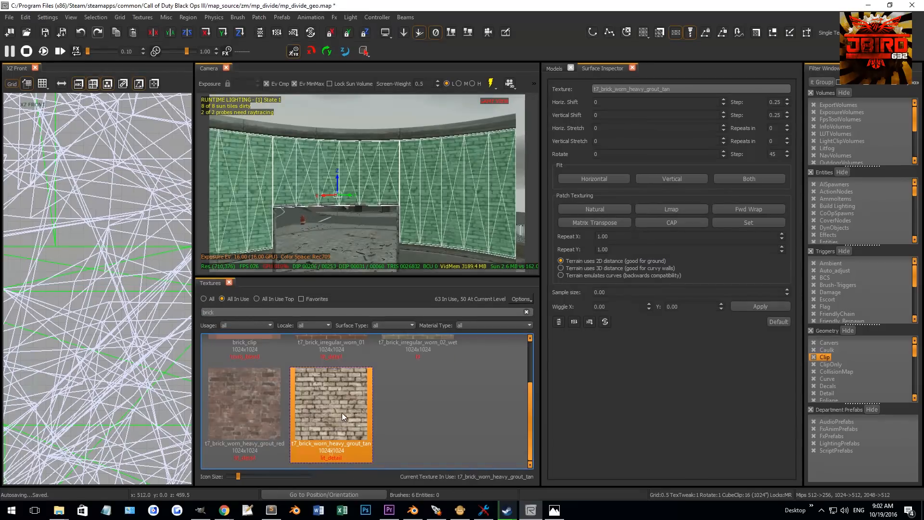
- Search the textures for conc and apply t7_concrete_bunker_layered_02 to the selected brushes
right_drag(362, 191, 352, 189)
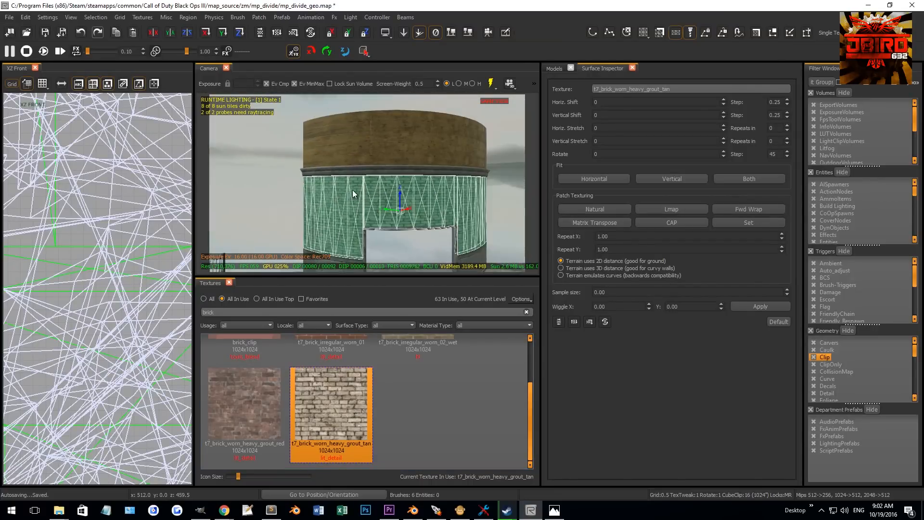
scroll(329, 361, up, 2)
drag(227, 313, 131, 300)
text(conc)
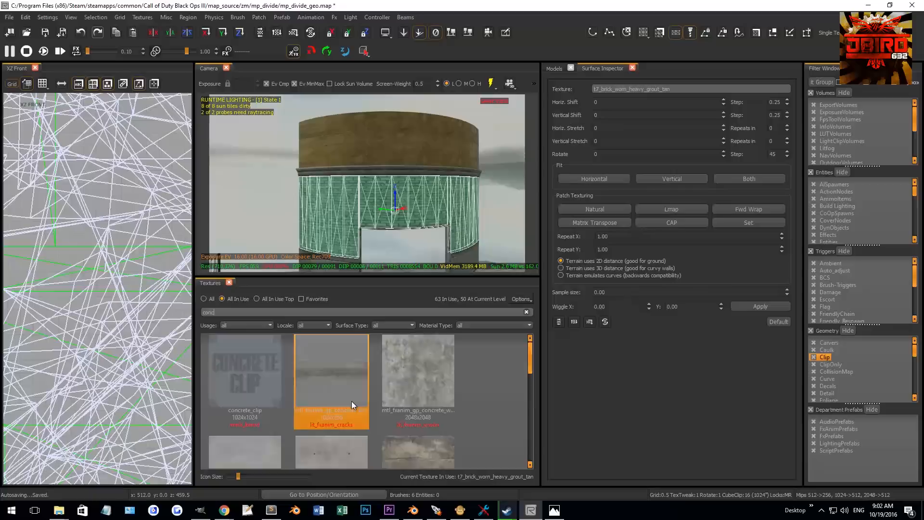
scroll(351, 400, down, 2)
click(441, 357)
- Select three wall brushes and apply t7_concrete_poured_bunker_dirty_01 to them, trying other concrete textures on the way
key(Escape)
right_drag(370, 216, 357, 209)
shift+drag(402, 194, 286, 192)
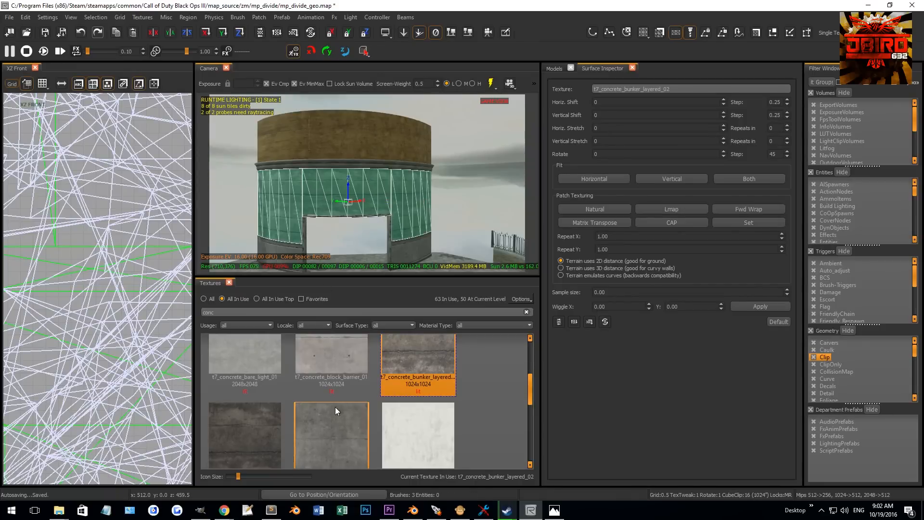
click(310, 430)
click(409, 432)
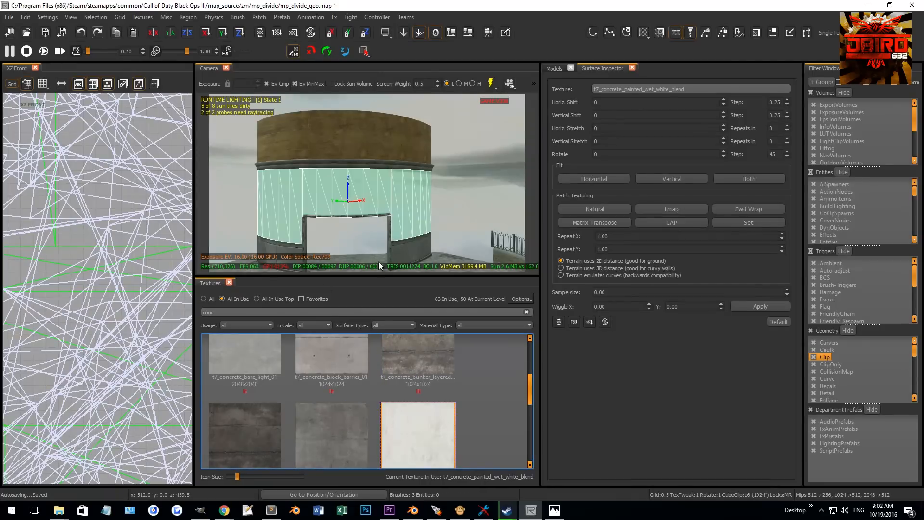
scroll(356, 334, down, 2)
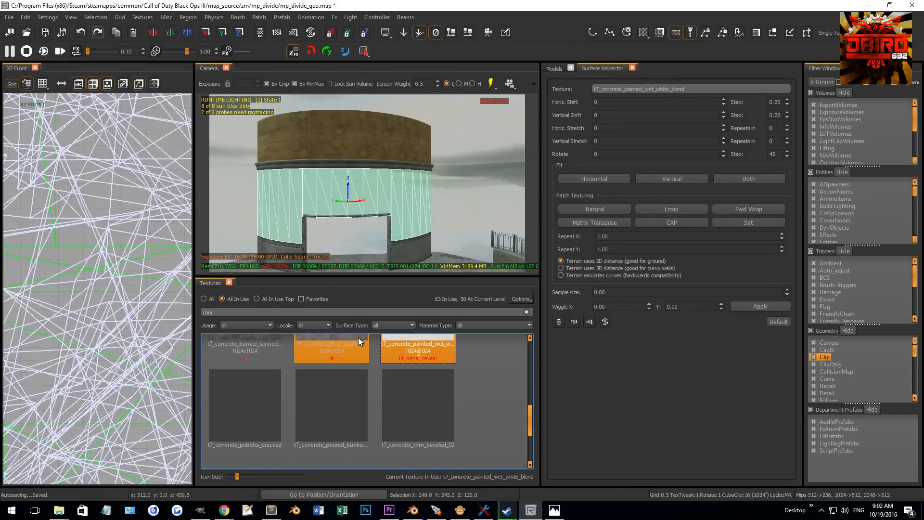
click(352, 414)
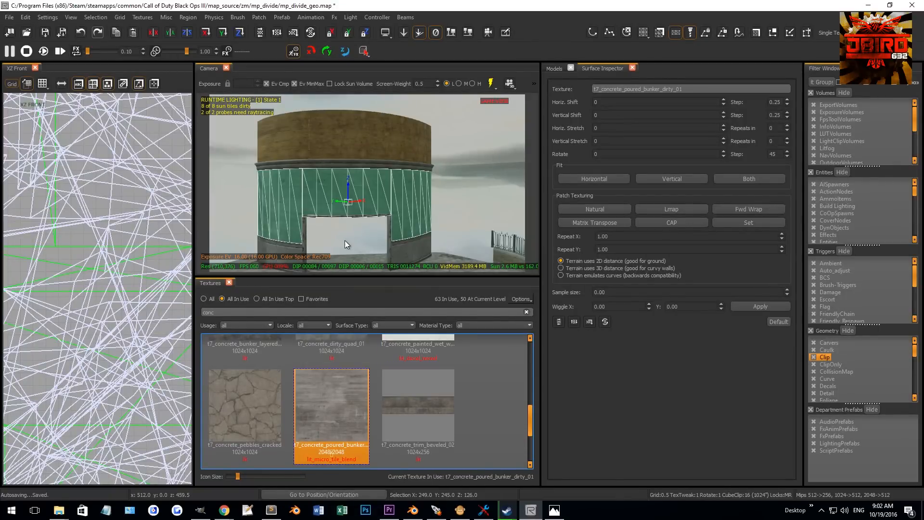
- Search the textures for brick and apply t7_brick_irregular_worn_02_wet to the selected wall pieces after trying other bricks
right_drag(366, 183, 289, 179)
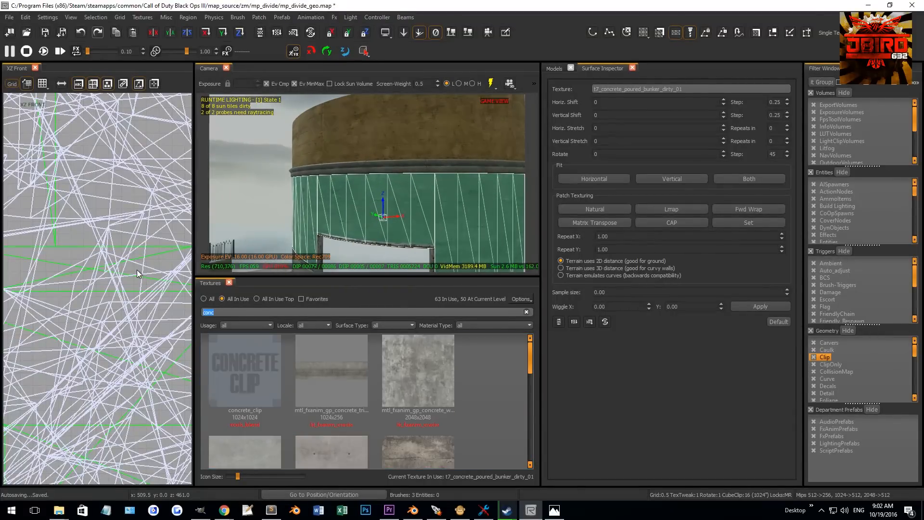
text(brick)
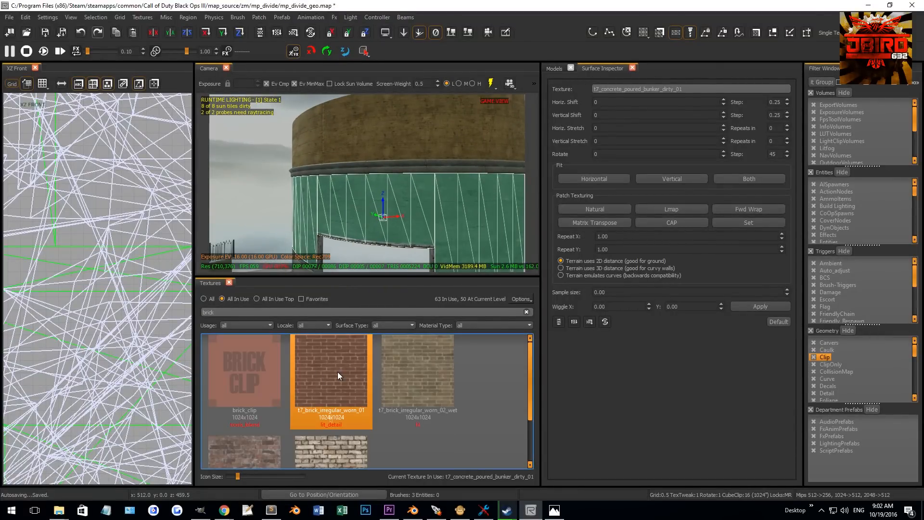
click(339, 375)
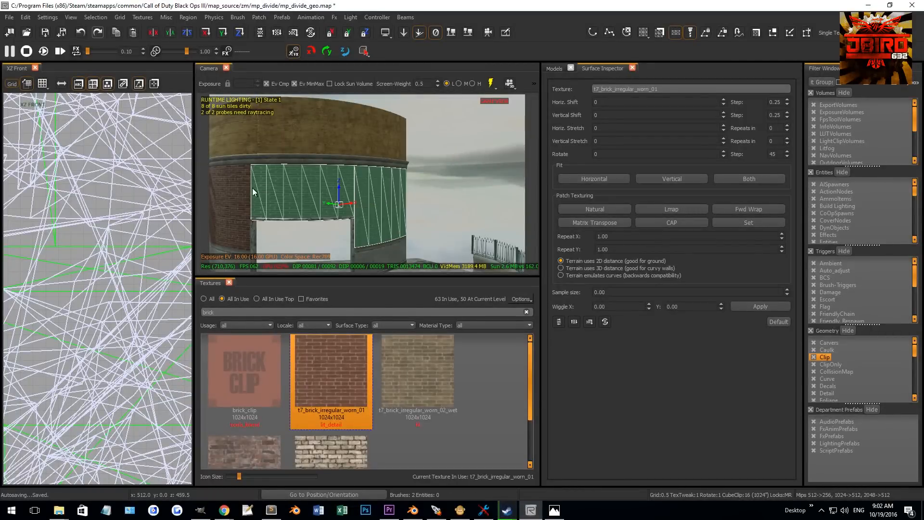
click(248, 446)
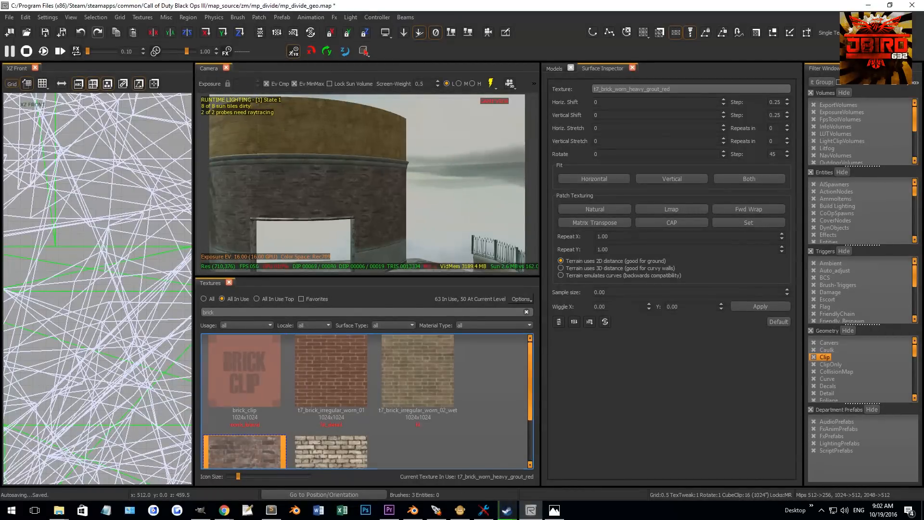
click(405, 361)
- Examine the texture assigned to a single wall patch, then deselect it
key(Escape)
shift+click(390, 195)
shift+click(317, 191)
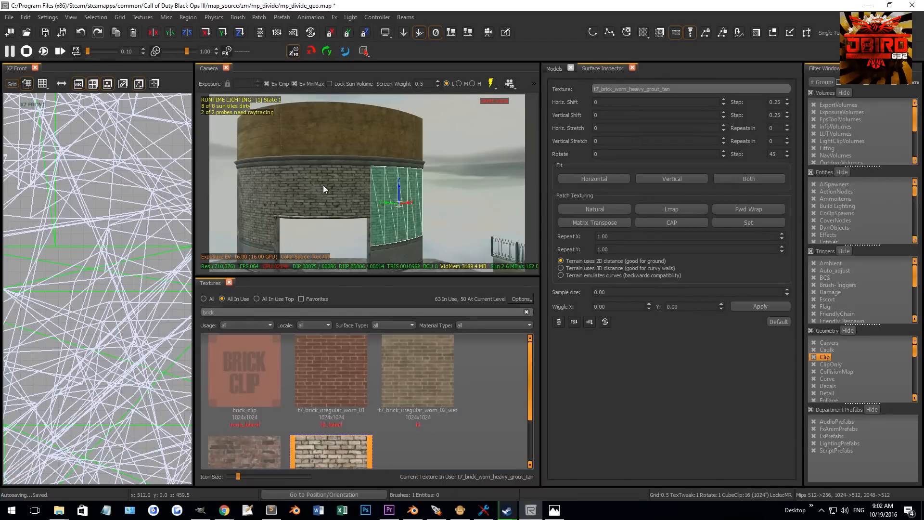
key(Escape)
right_drag(401, 212, 385, 193)
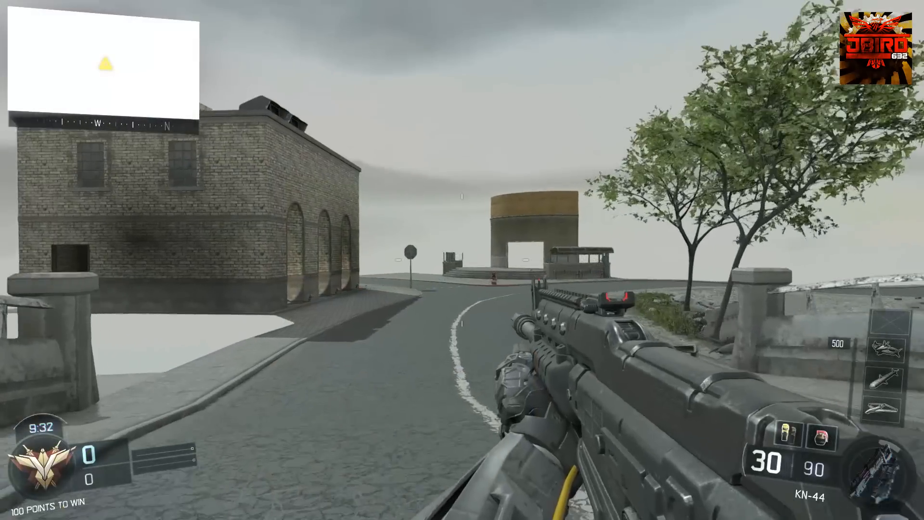
key(w)
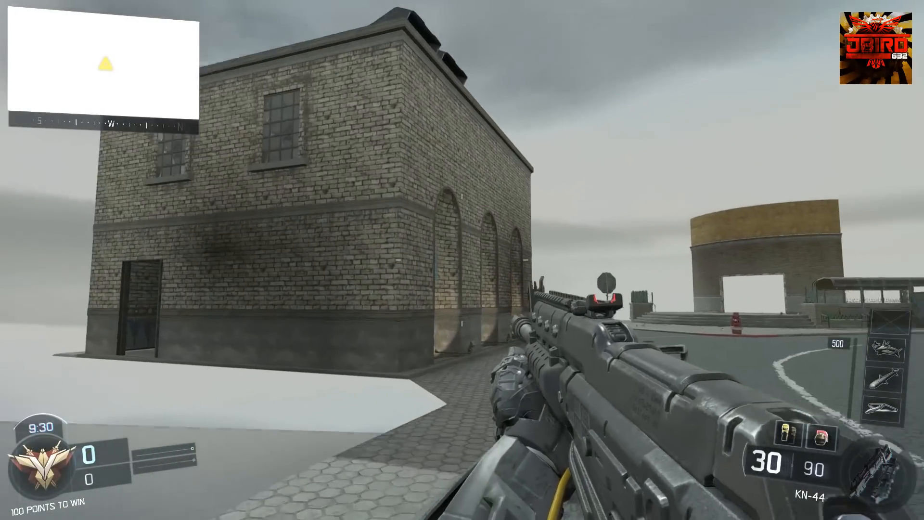
key(w)
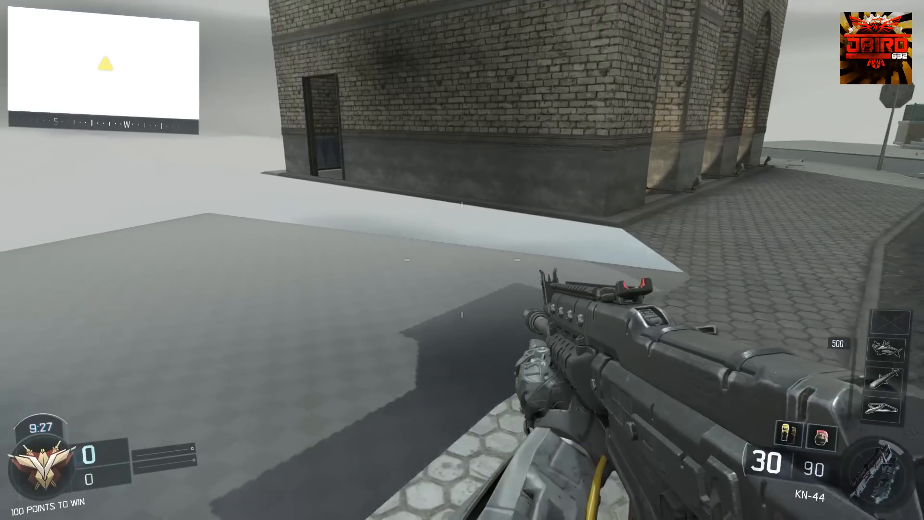
right_click(462, 260)
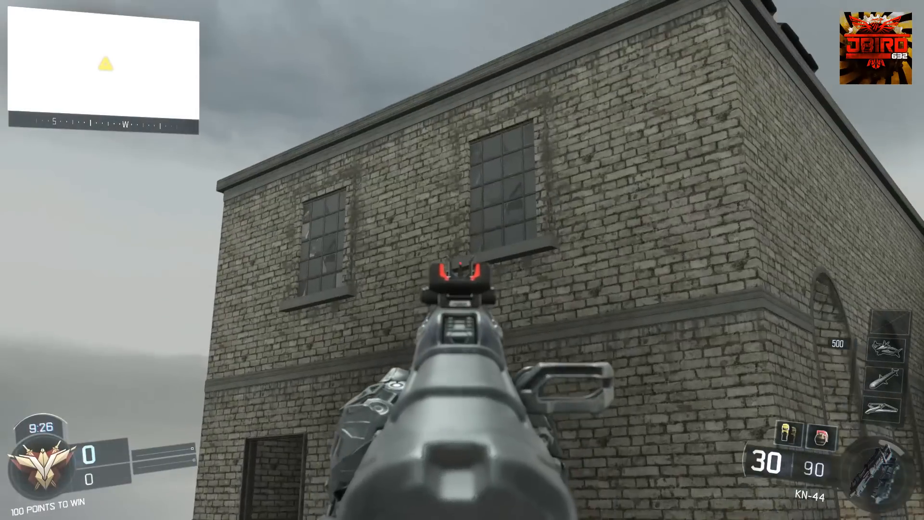
key(d)
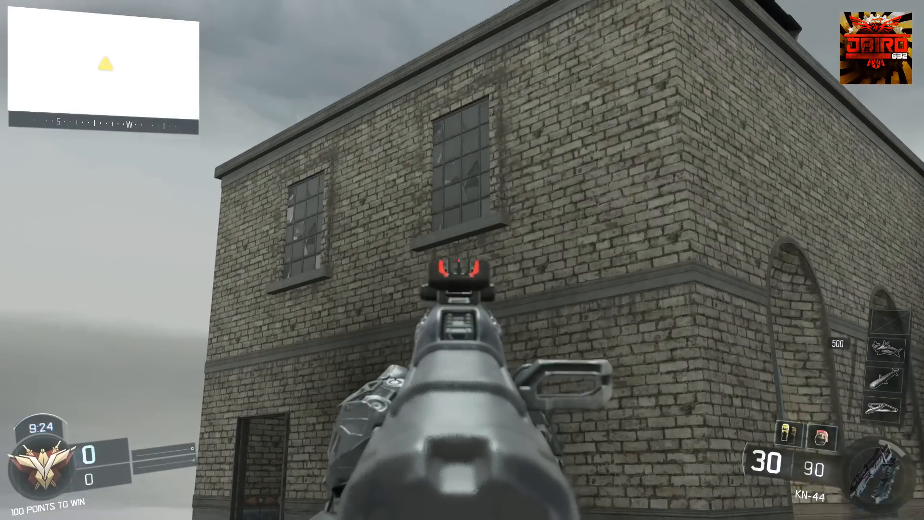